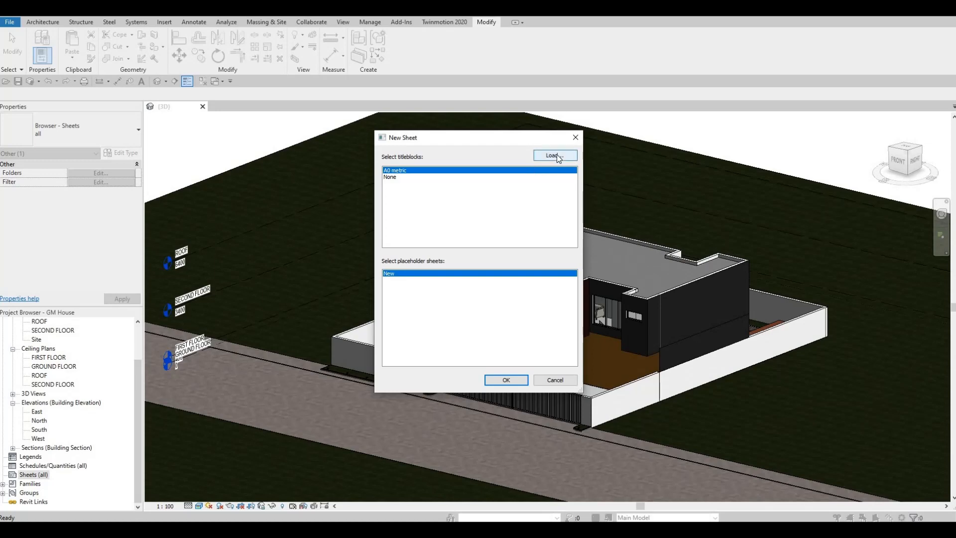
# - Browse the Titleblocks family folder, compare the previews of the A0 to A4 metric title blocks, and choose A0 metric
pyautogui.click(555, 155)
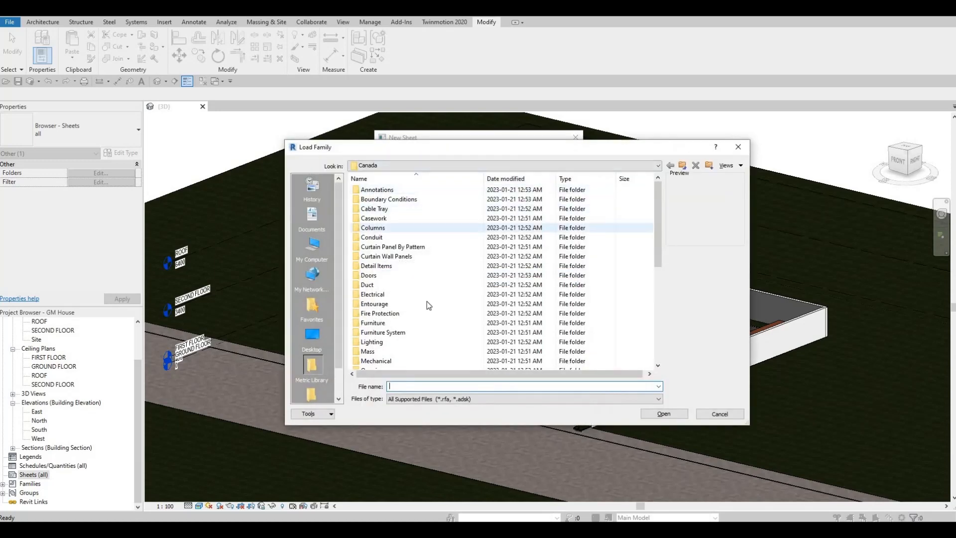
pyautogui.scroll(-6, 398, 339)
pyautogui.scroll(-1, 394, 350)
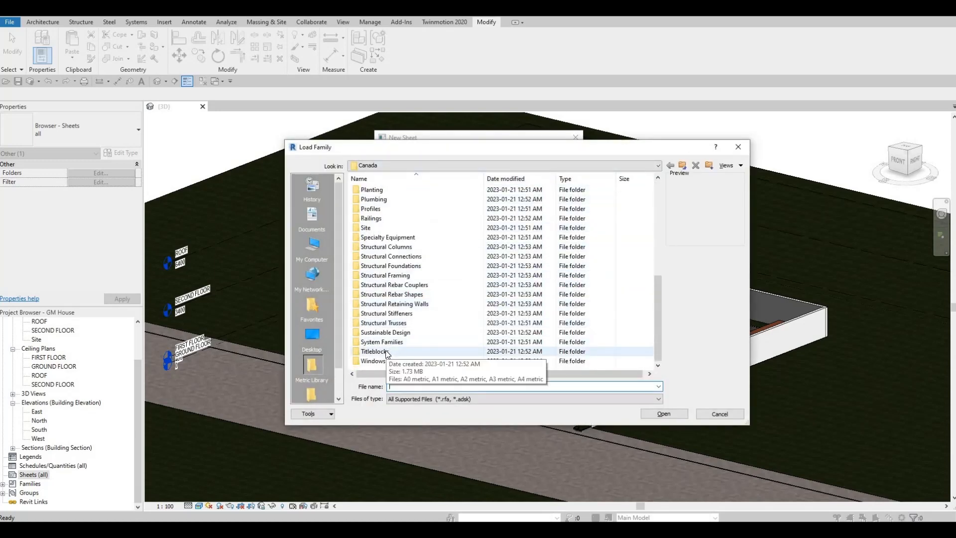
pyautogui.doubleClick(387, 352)
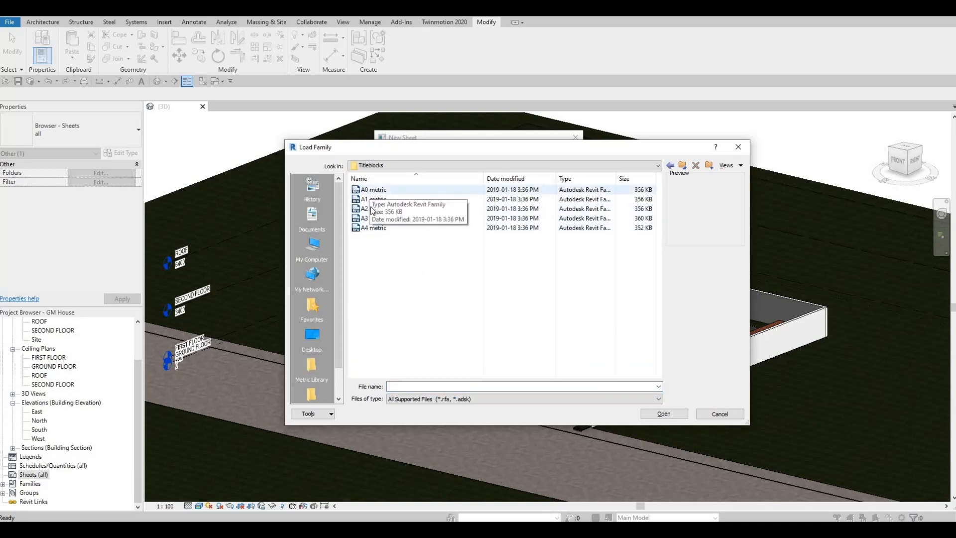
pyautogui.click(374, 189)
pyautogui.click(370, 228)
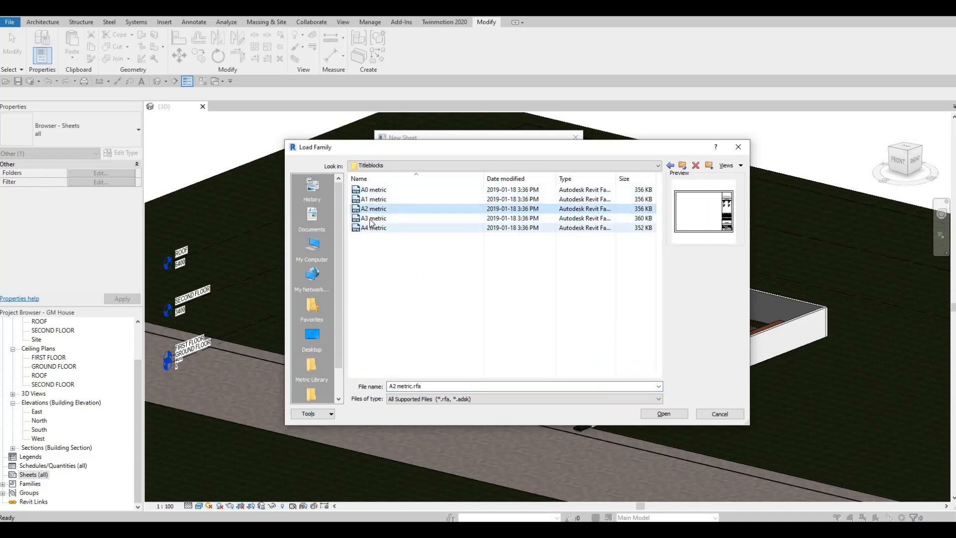
pyautogui.click(372, 218)
pyautogui.click(373, 199)
pyautogui.click(373, 191)
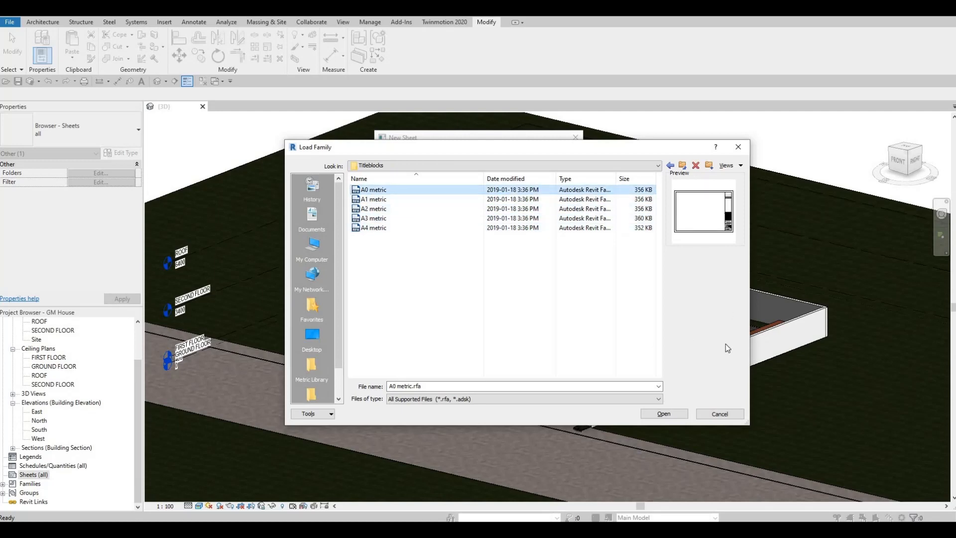
pyautogui.doubleClick(393, 189)
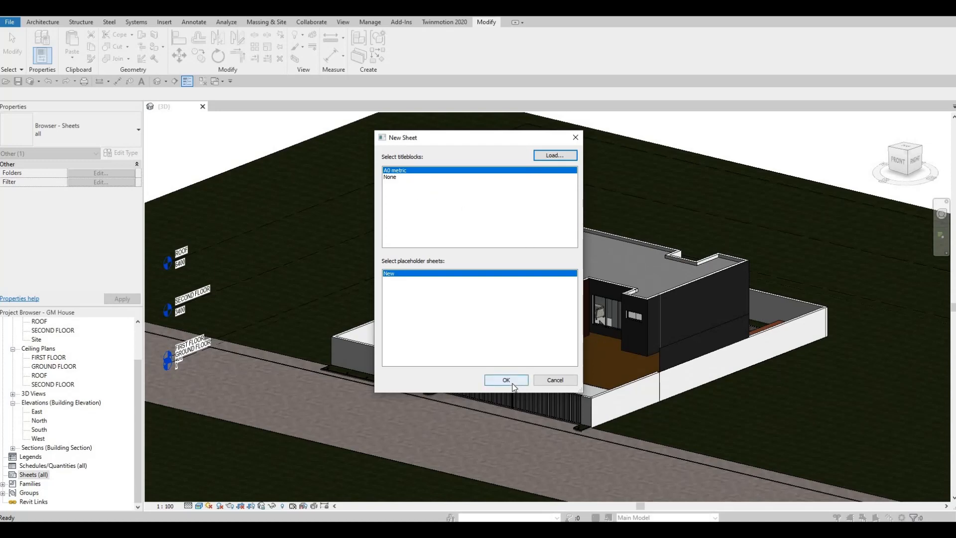
# - Load the A1, A2, A3 and A4 metric title block families from the Titleblocks folder
pyautogui.click(552, 156)
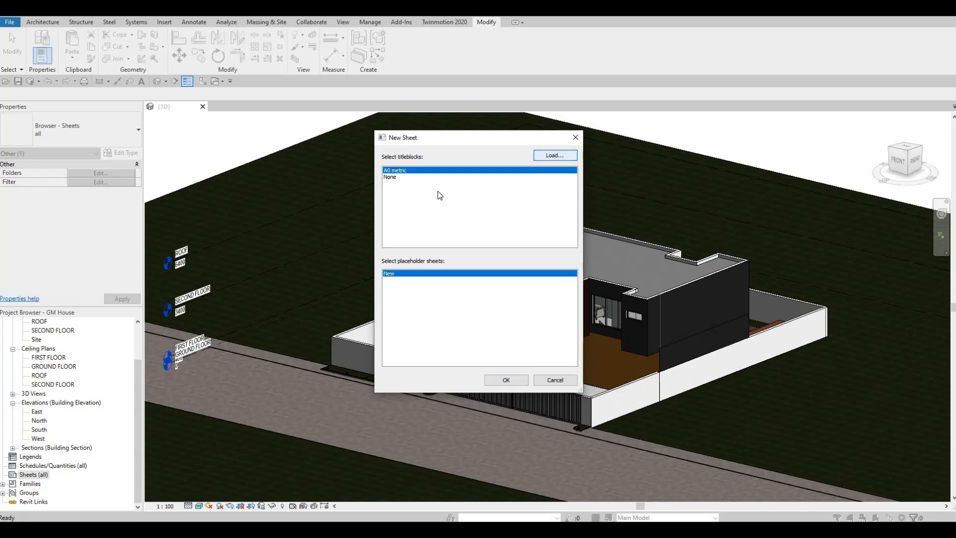
pyautogui.scroll(-8, 380, 343)
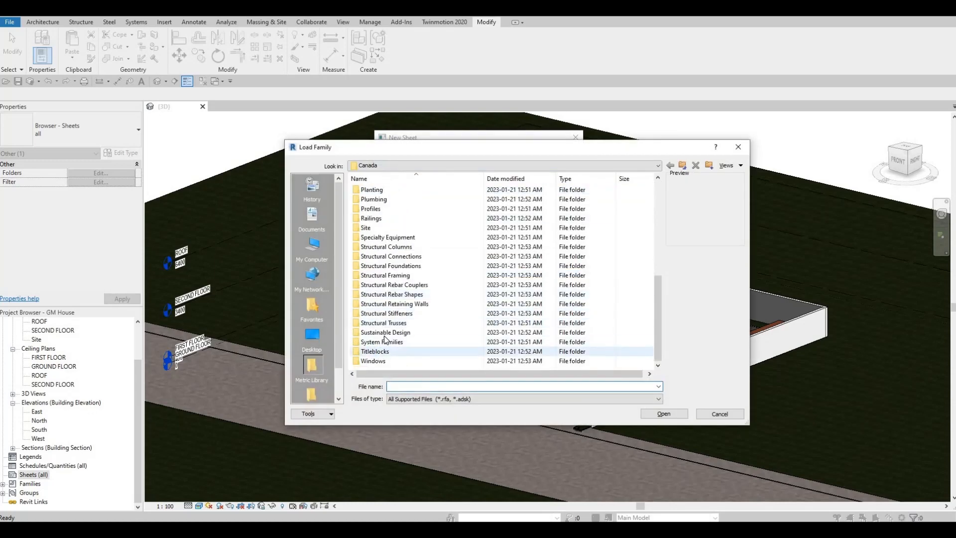
pyautogui.doubleClick(379, 351)
pyautogui.click(372, 228)
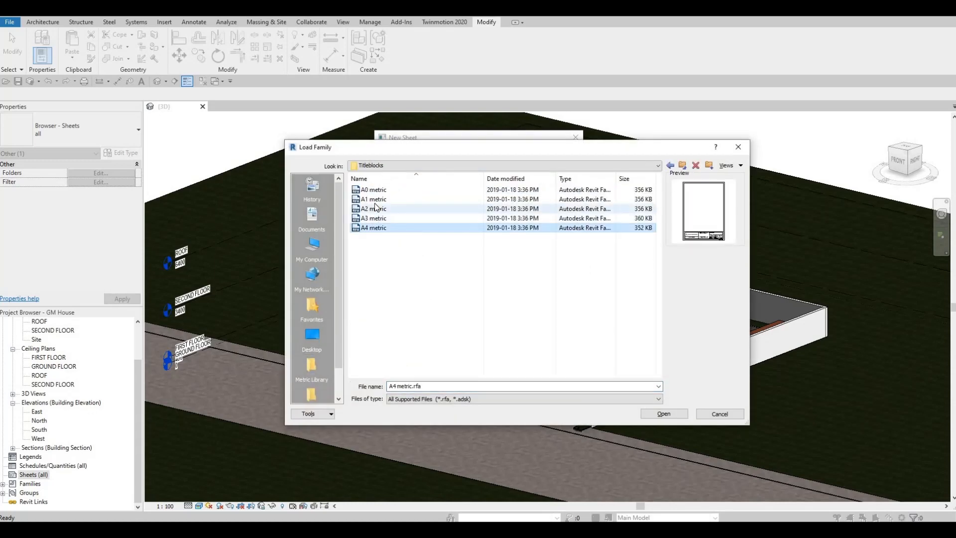
pyautogui.keyDown('shift'); pyautogui.click(375, 199); pyautogui.keyUp('shift')
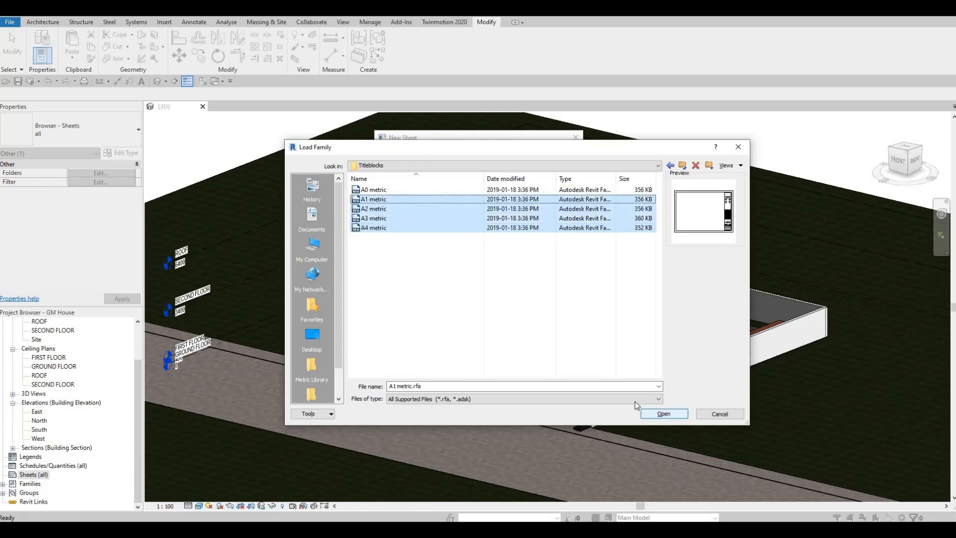
pyautogui.press('Return')
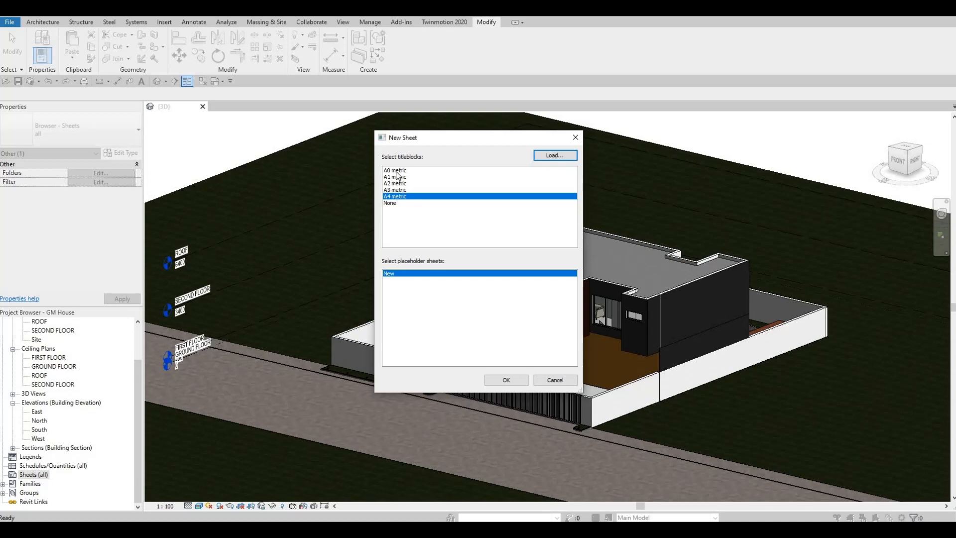
# - Create the first sheet with the A0 metric title block and expand the list of sheets
pyautogui.click(395, 172)
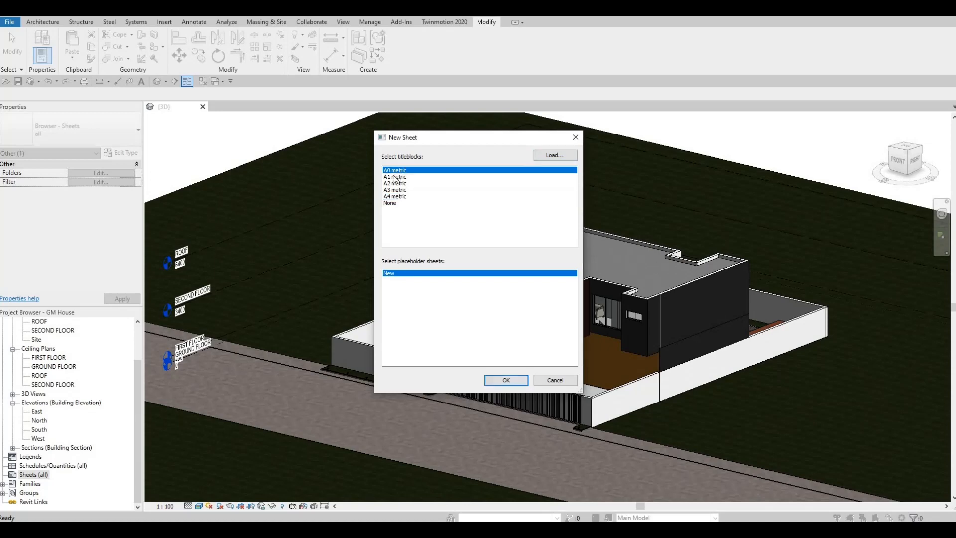
pyautogui.click(513, 381)
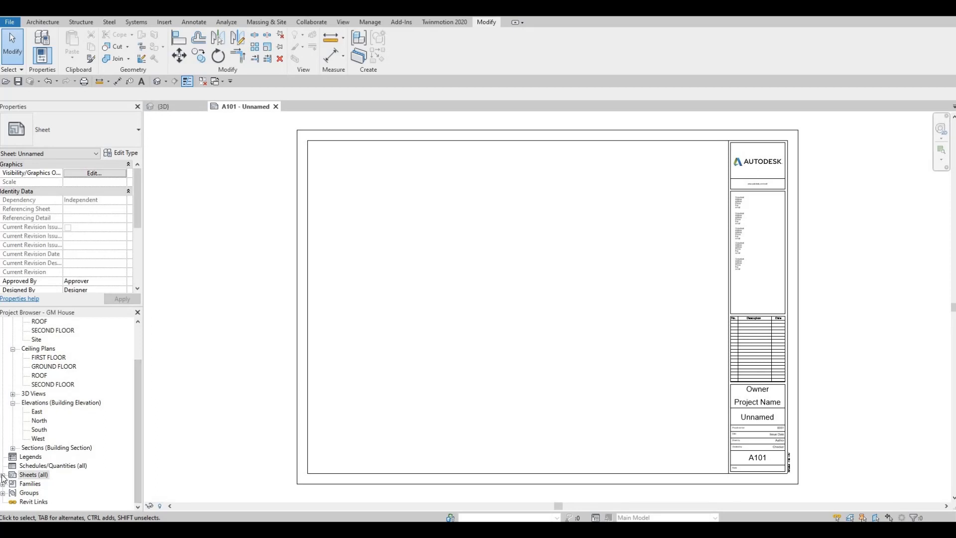
pyautogui.doubleClick(31, 476)
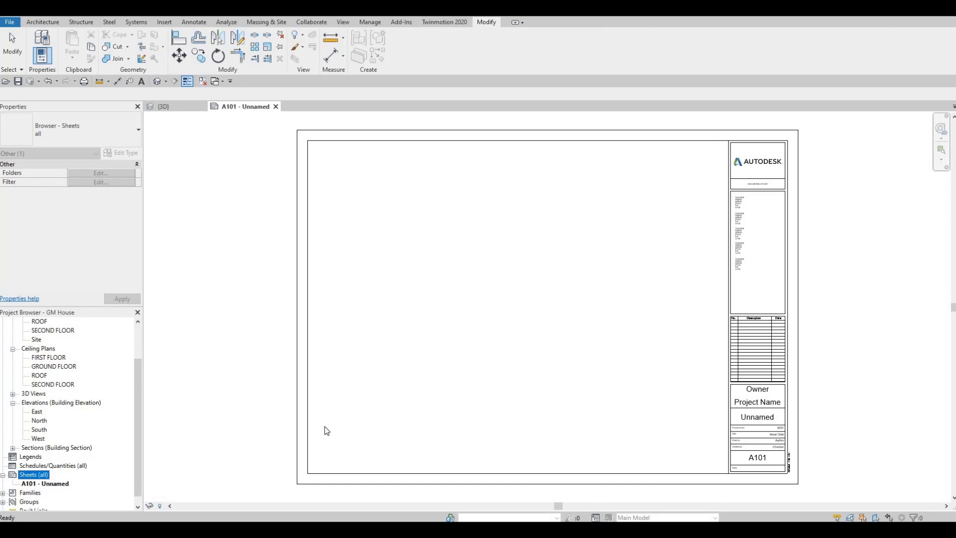
# - Add a second sheet using the A0 metric title block
pyautogui.rightClick(37, 478)
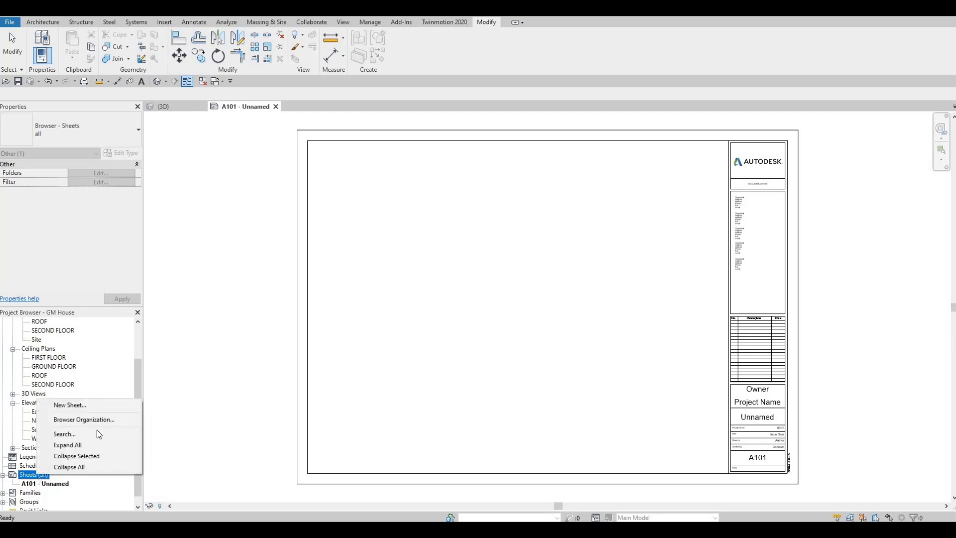
pyautogui.press('Return')
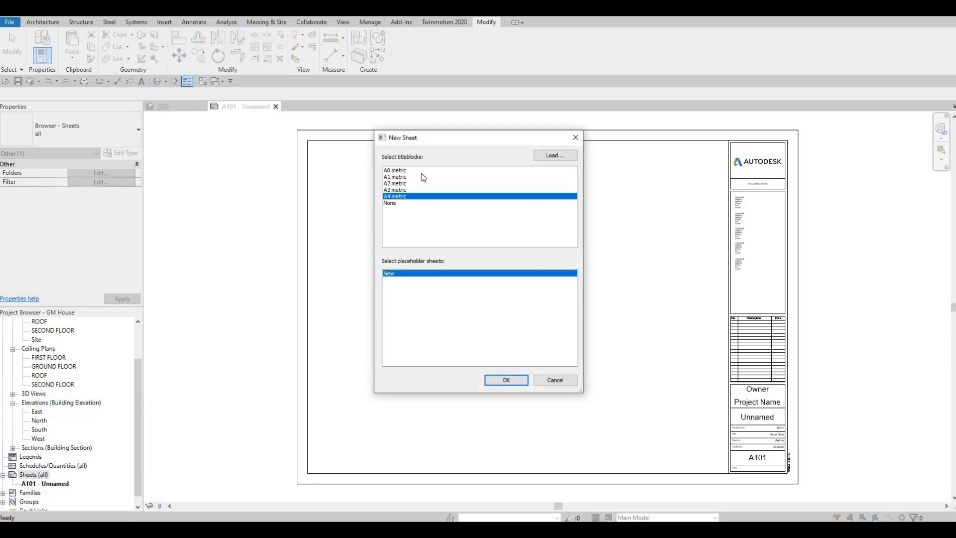
pyautogui.click(416, 171)
pyautogui.click(500, 381)
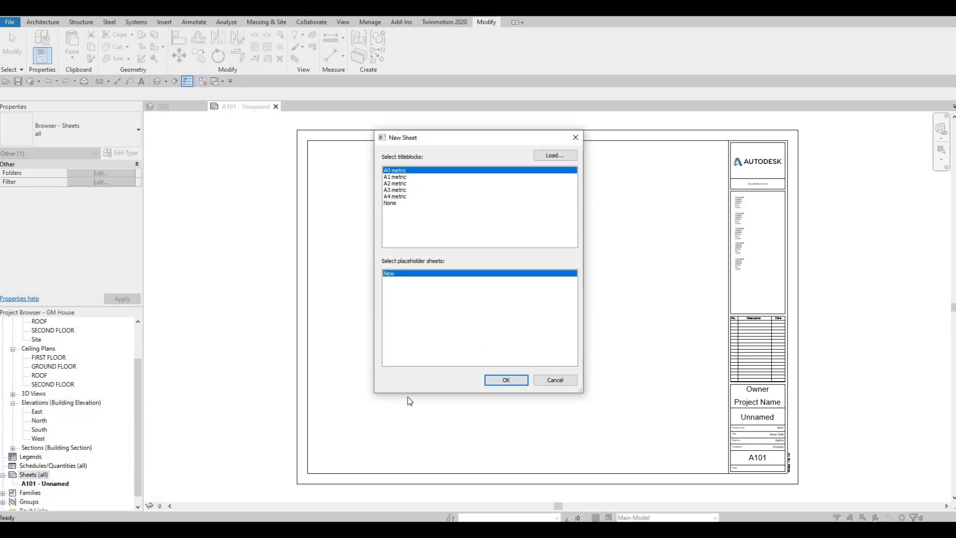
# - Add a third new sheet, also with the A0 metric title block
pyautogui.rightClick(35, 476)
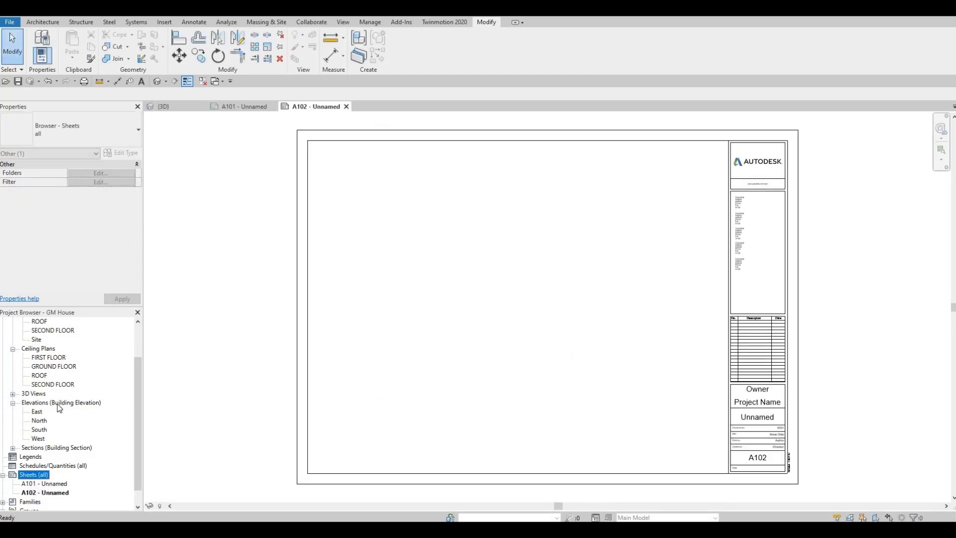
pyautogui.click(59, 404)
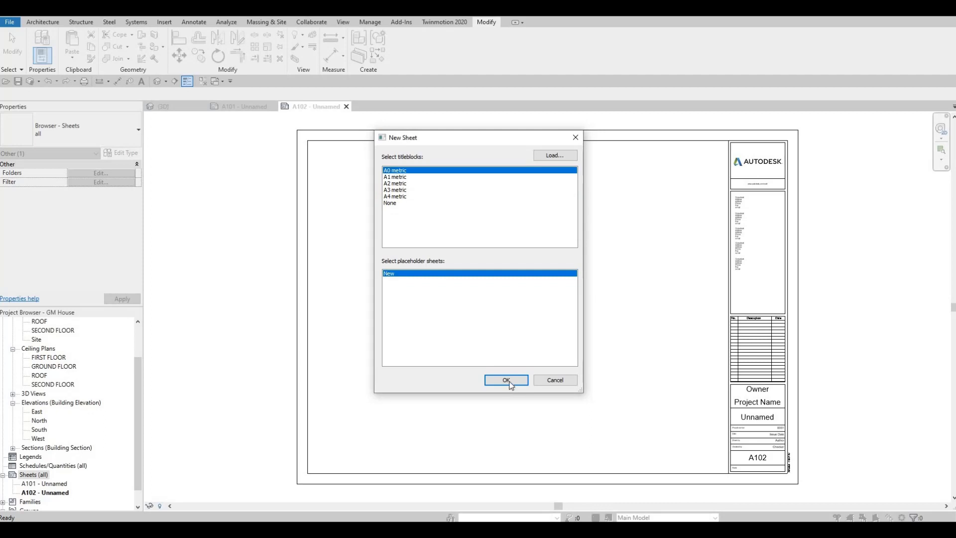
pyautogui.click(506, 380)
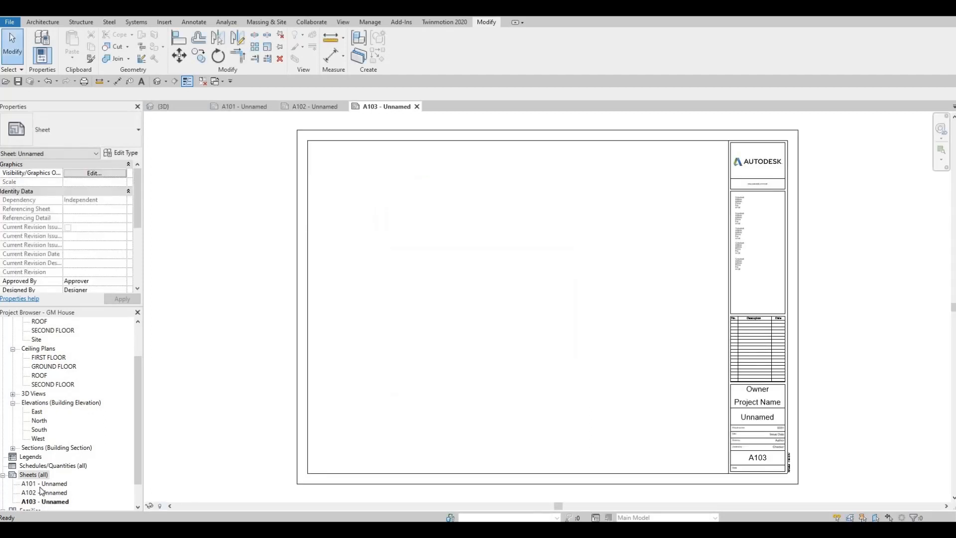
# - Add a fourth sheet based on the A0 metric title block
pyautogui.scroll(-1, 30, 470)
pyautogui.rightClick(34, 468)
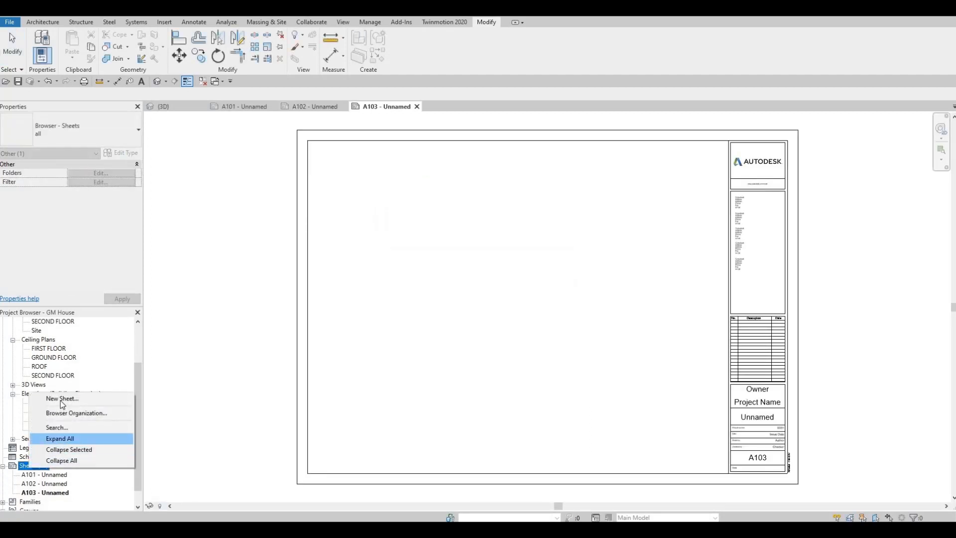
pyautogui.click(59, 397)
pyautogui.click(398, 171)
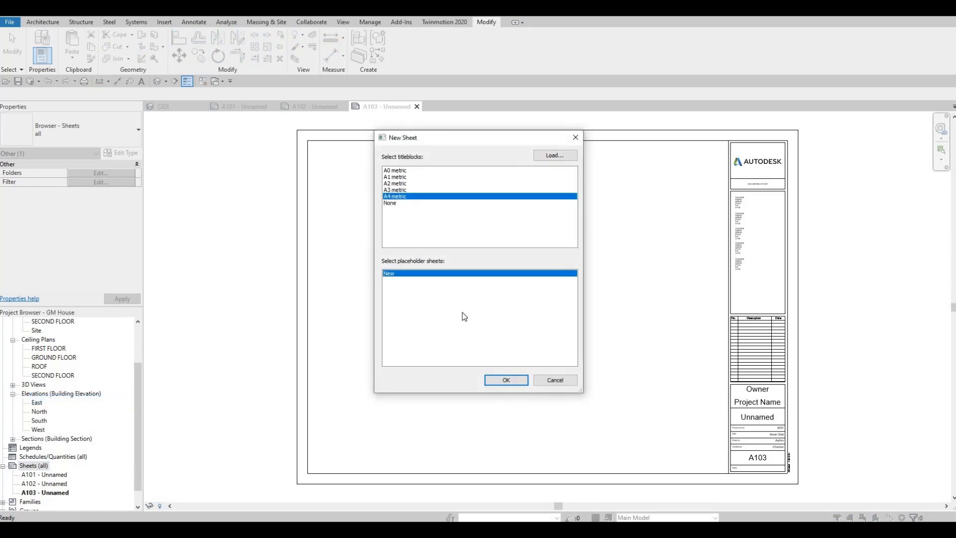
pyautogui.click(500, 380)
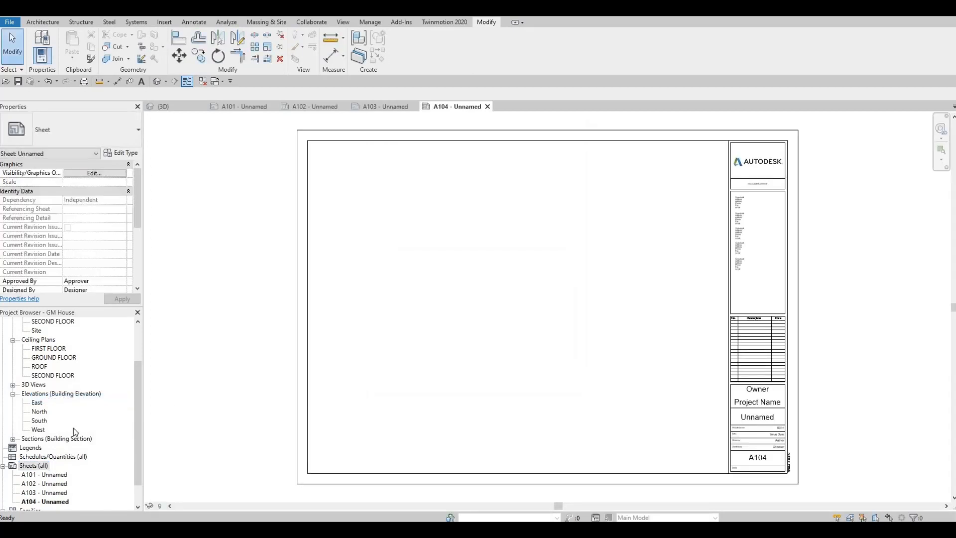
# - Add a fifth sheet with the A0 metric title block
pyautogui.rightClick(35, 465)
pyautogui.press('Return')
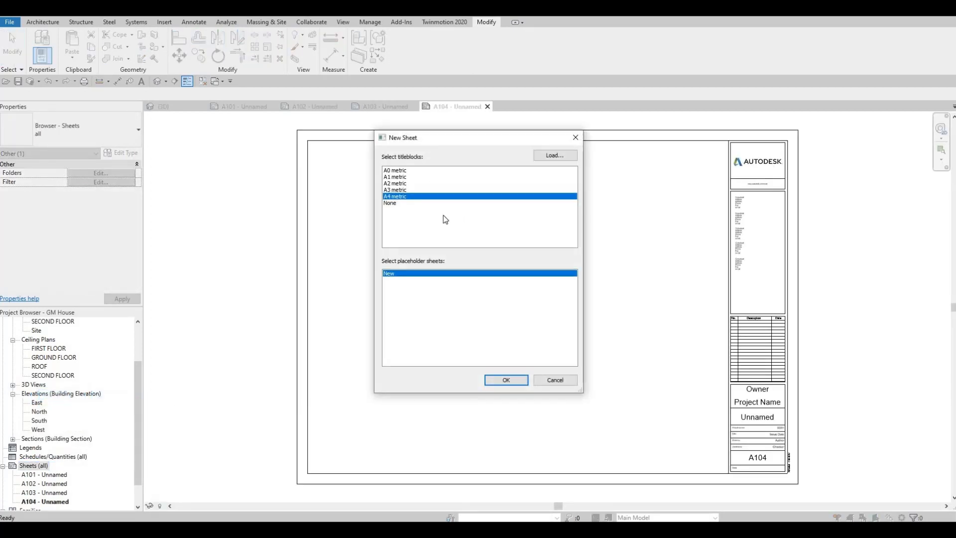
pyautogui.click(494, 379)
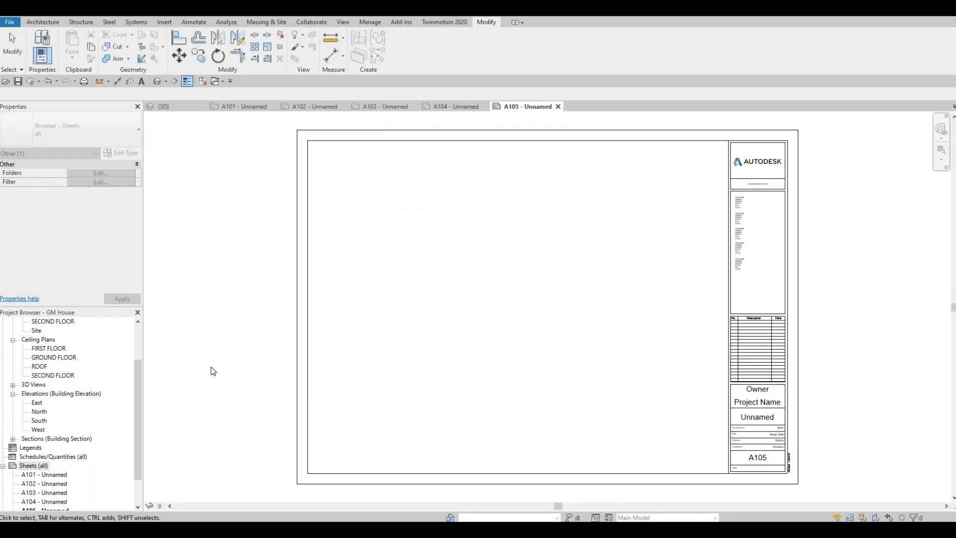
# - Rename sheet A101 as COVER PAGE, keeping its sheet number
pyautogui.scroll(-2, 102, 412)
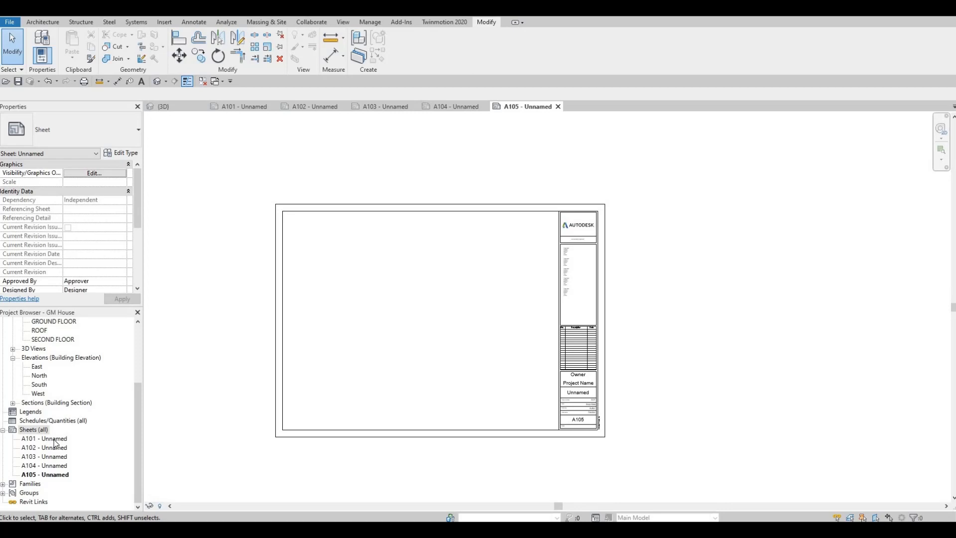
pyautogui.click(52, 440)
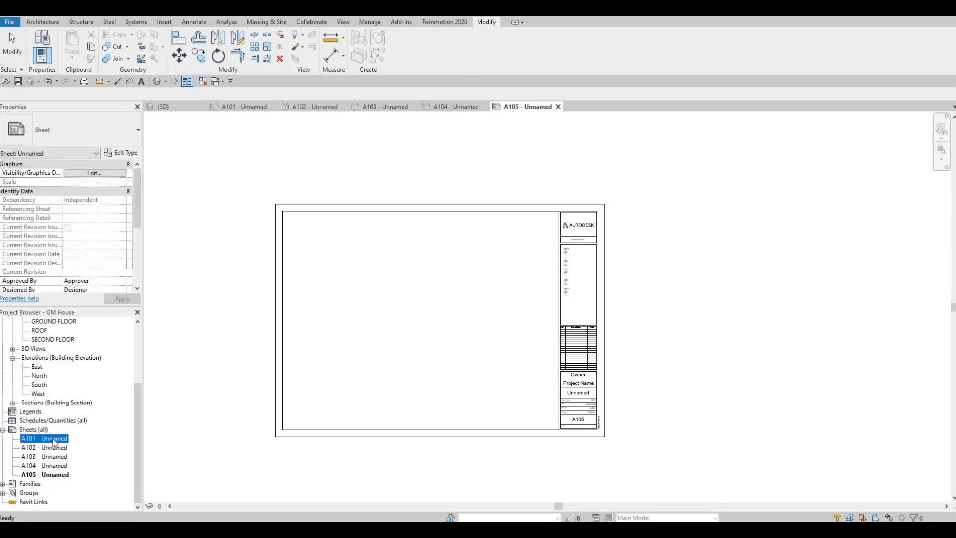
pyautogui.press('F2')
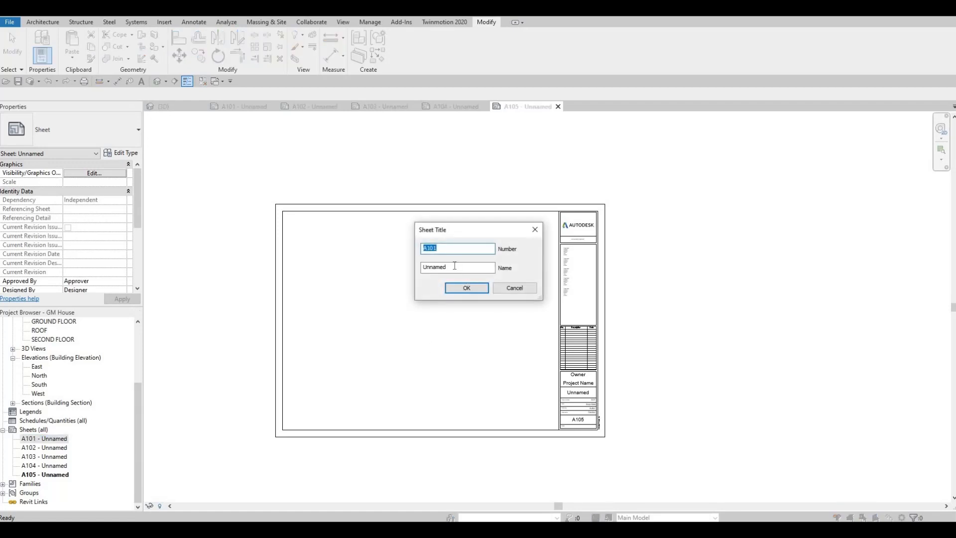
pyautogui.press('Tab')
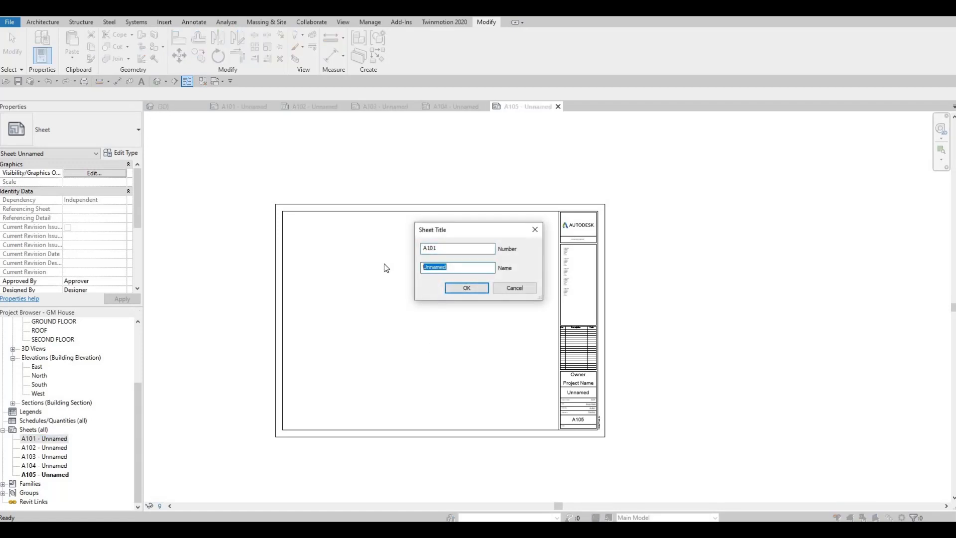
pyautogui.write('COVER PAGE')
pyautogui.click(455, 291)
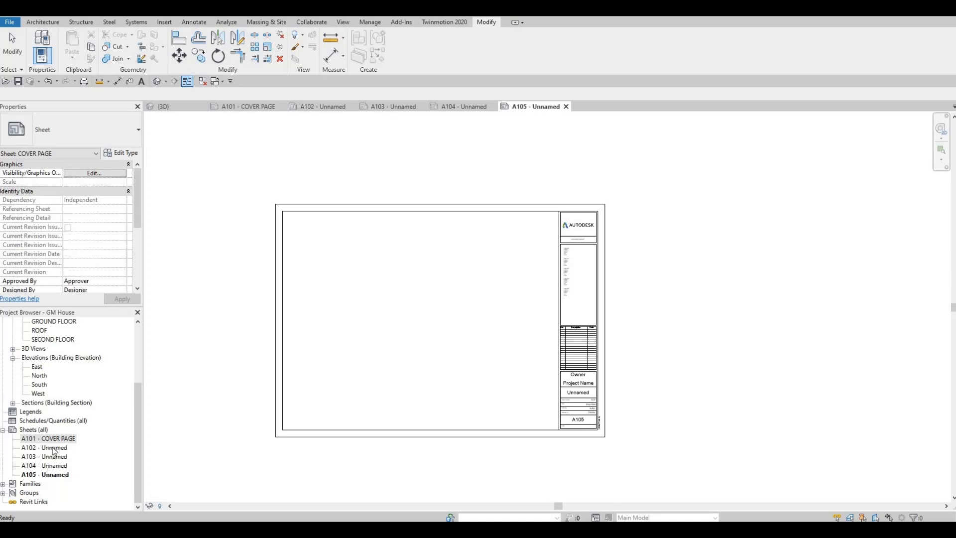
# - Open sheet A102 and change the sheet name in its title block to FIRST FLOOR
pyautogui.click(50, 448)
pyautogui.doubleClick(49, 448)
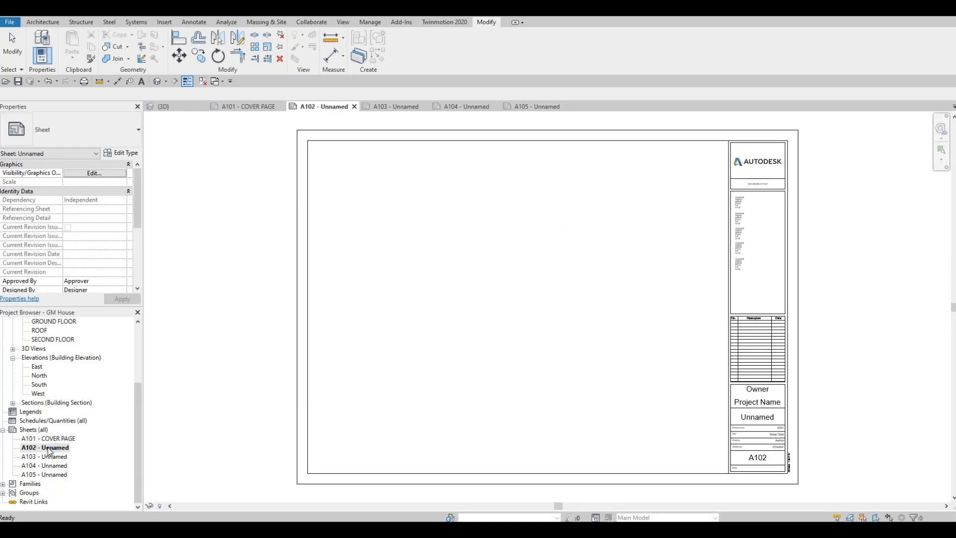
pyautogui.scroll(3, 746, 395)
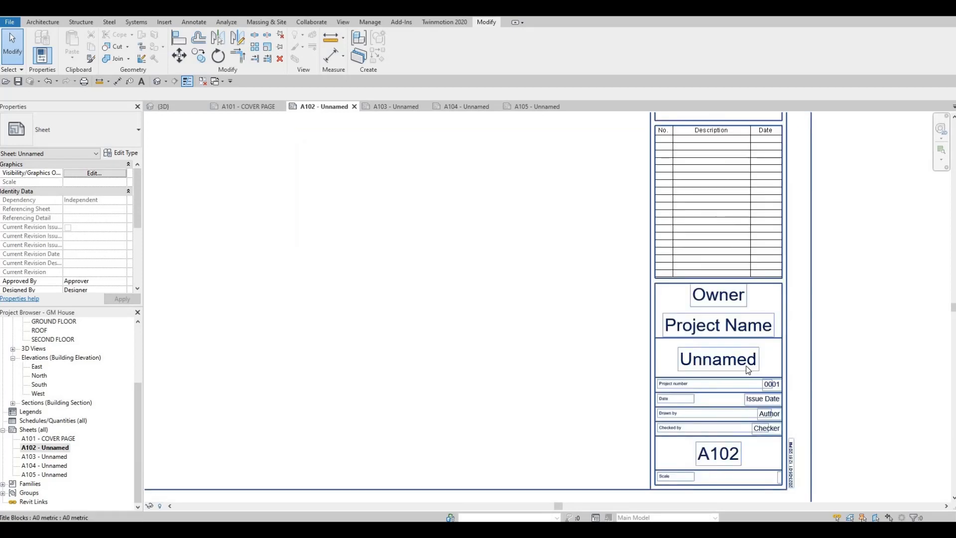
pyautogui.click(737, 358)
pyautogui.click(737, 358)
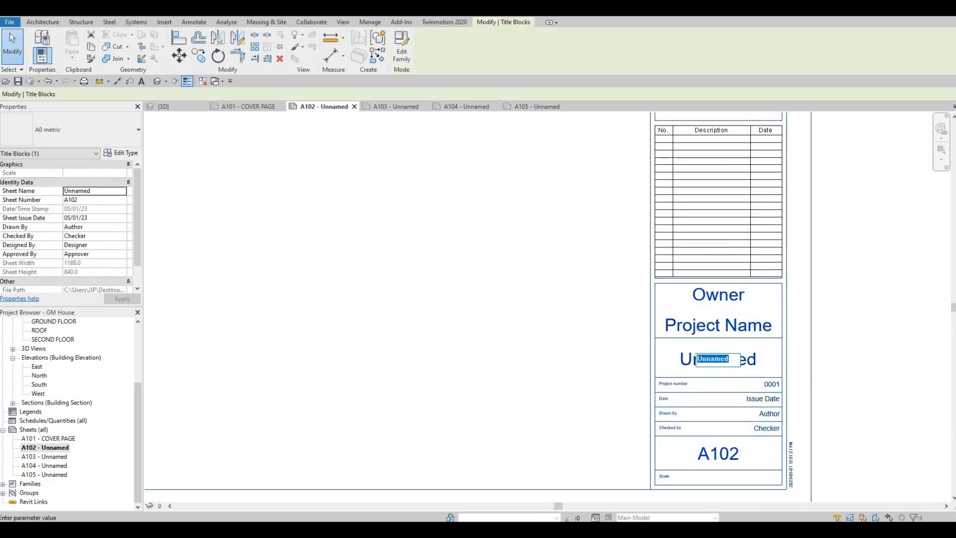
pyautogui.write('FIRST FLOOR')
pyautogui.click(594, 322)
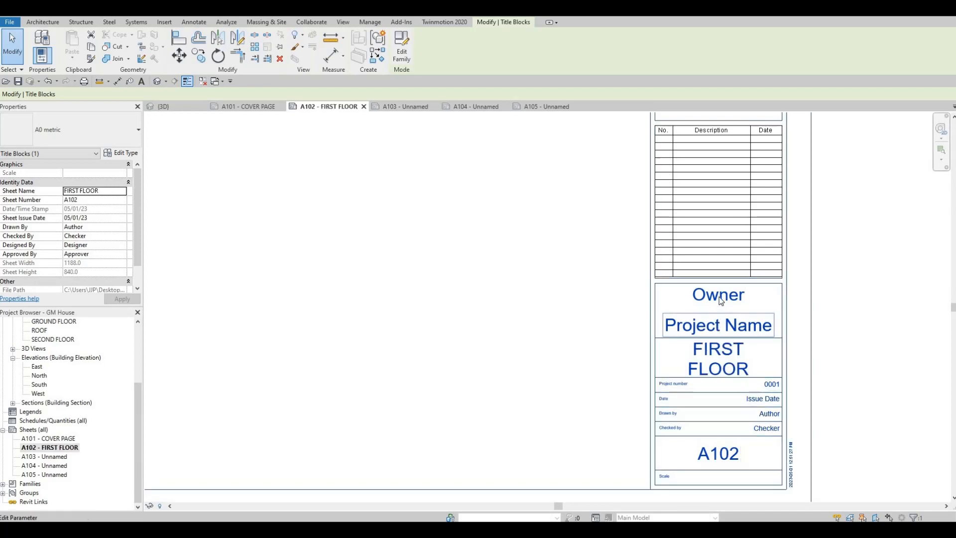
# - Set the title block's owner to ACD and project name to GM House, and check them on sheet A101
pyautogui.click(718, 295)
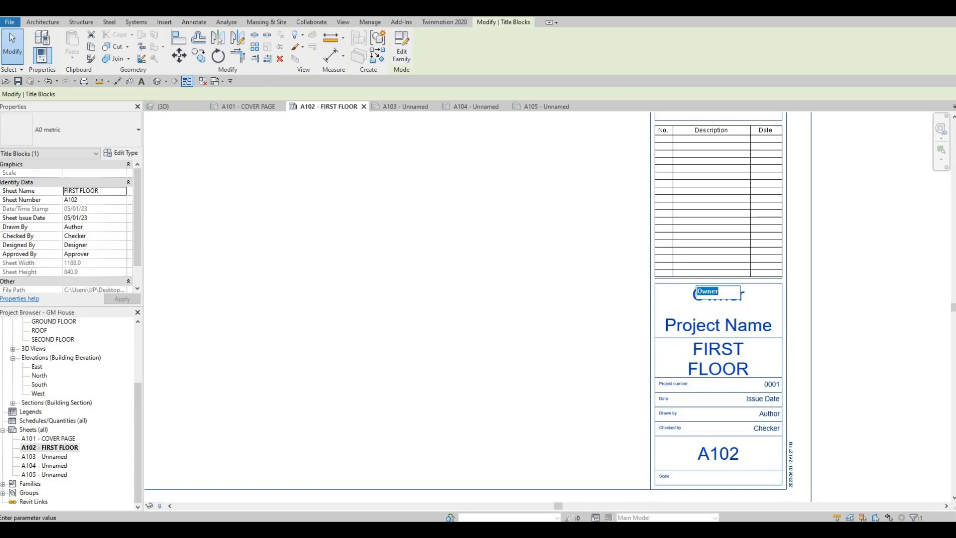
pyautogui.write('ACD')
pyautogui.click(728, 328)
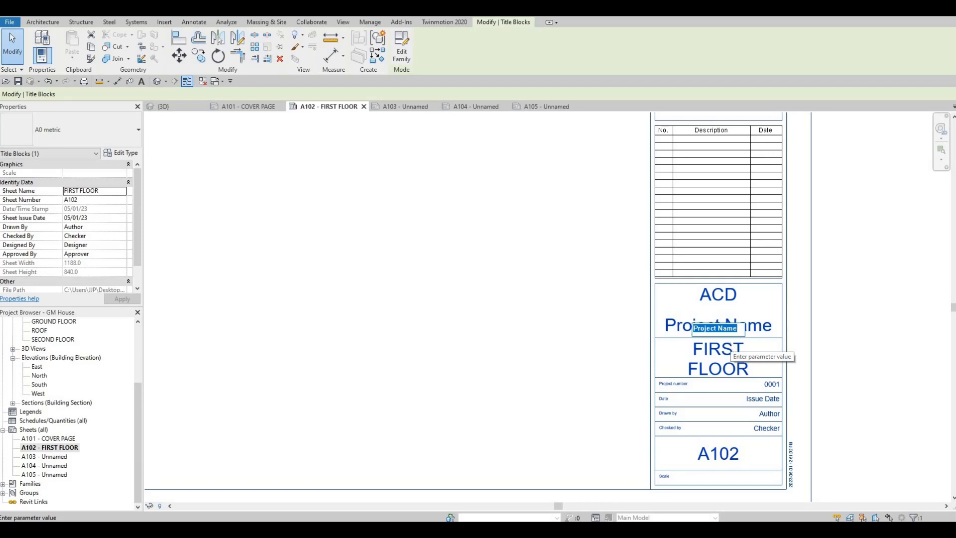
pyautogui.write('GM h')
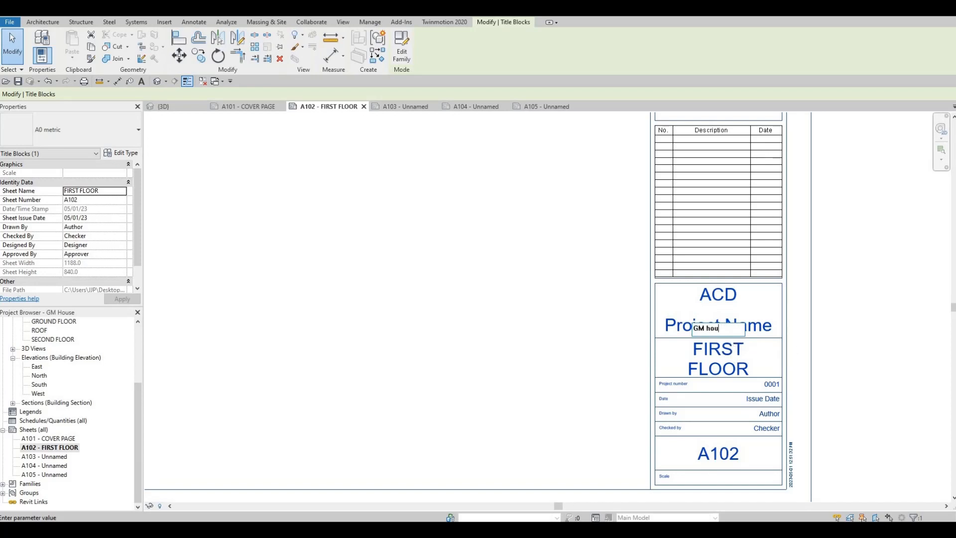
pyautogui.write('ouse')
pyautogui.click(564, 314)
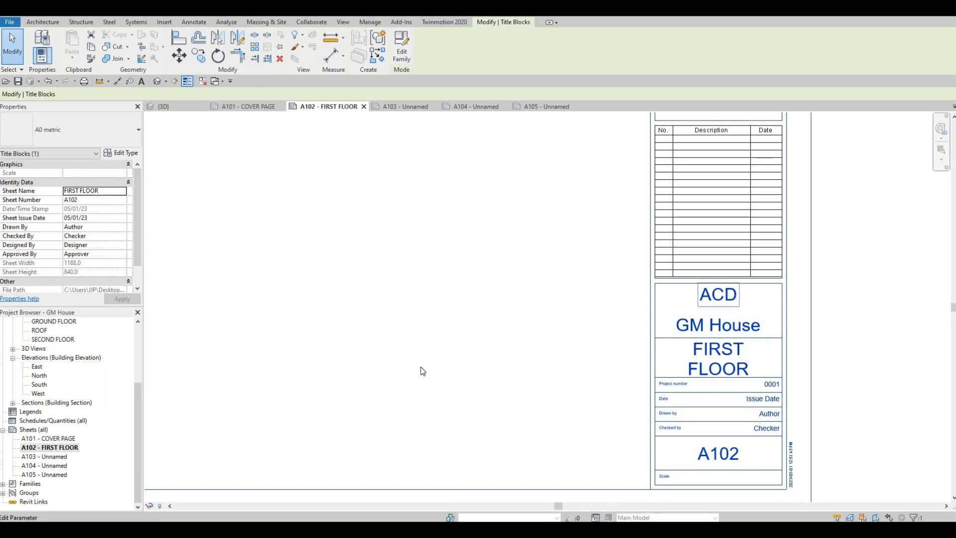
pyautogui.doubleClick(46, 438)
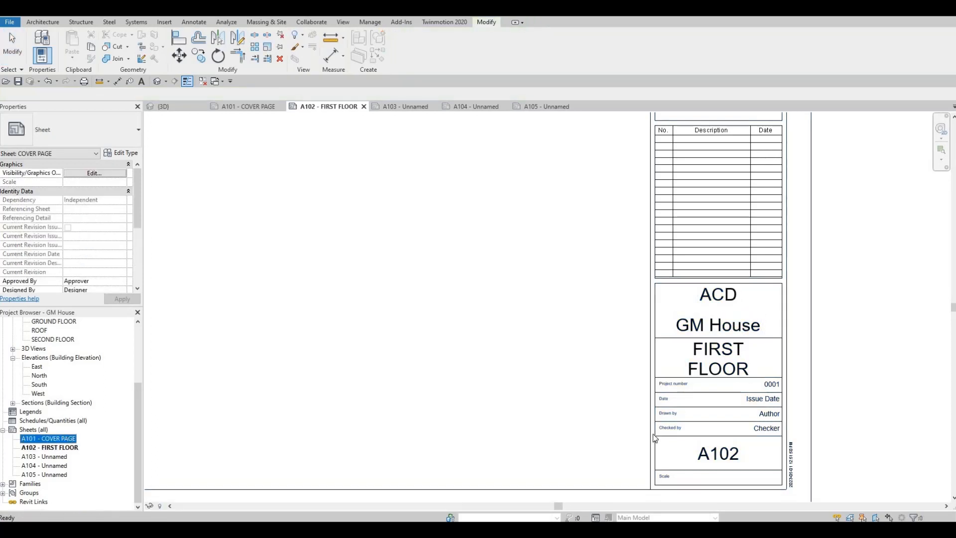
# - Rename sheet A103 as SECOND FLOOR, keeping its sheet number
pyautogui.click(50, 457)
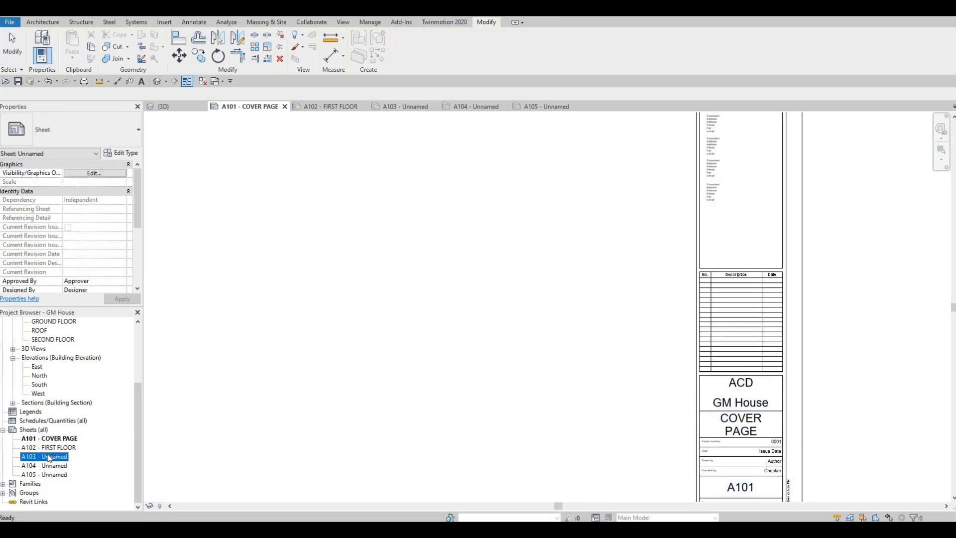
pyautogui.press('F2')
pyautogui.press('Tab')
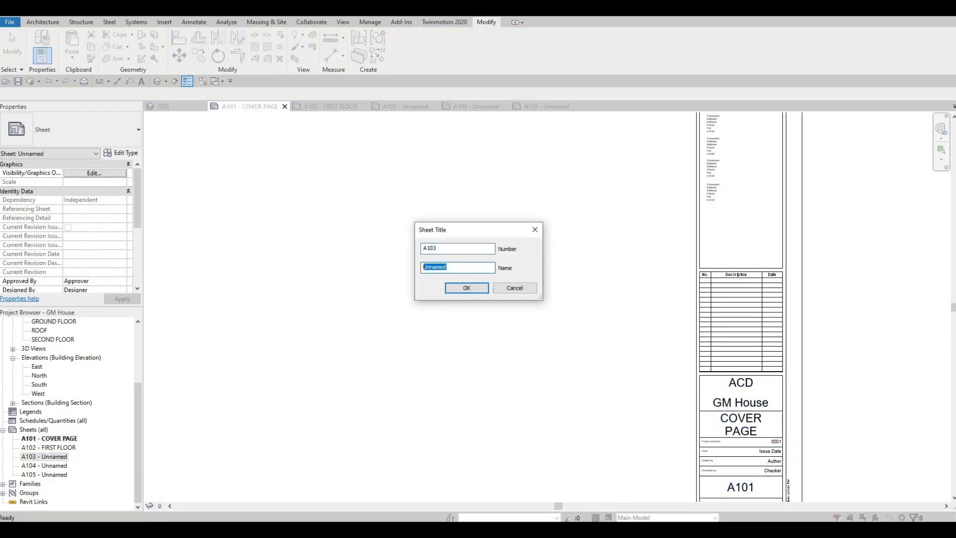
pyautogui.write('se')
pyautogui.click(447, 290)
# - Rename sheet A104 as ELEVATIONS, keeping its sheet number
pyautogui.click(52, 466)
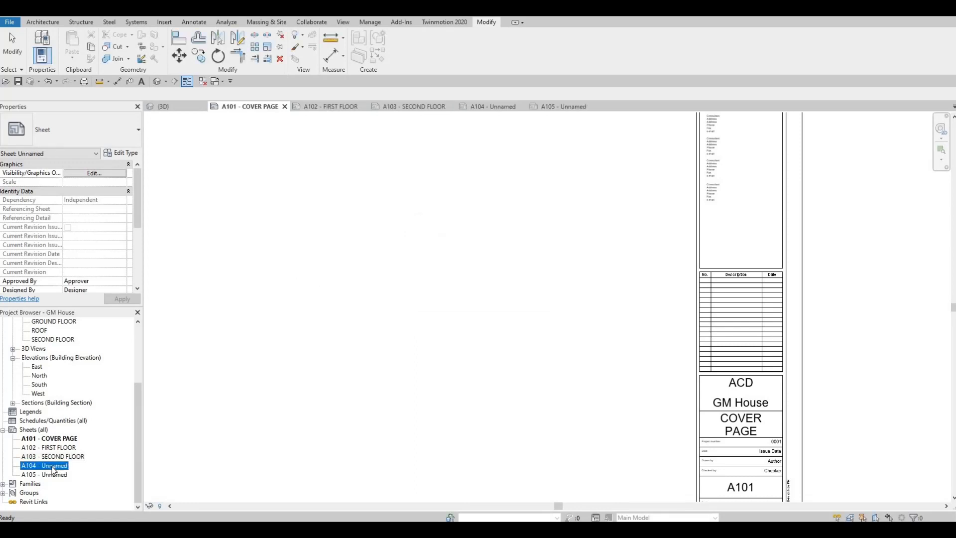
pyautogui.press('F2')
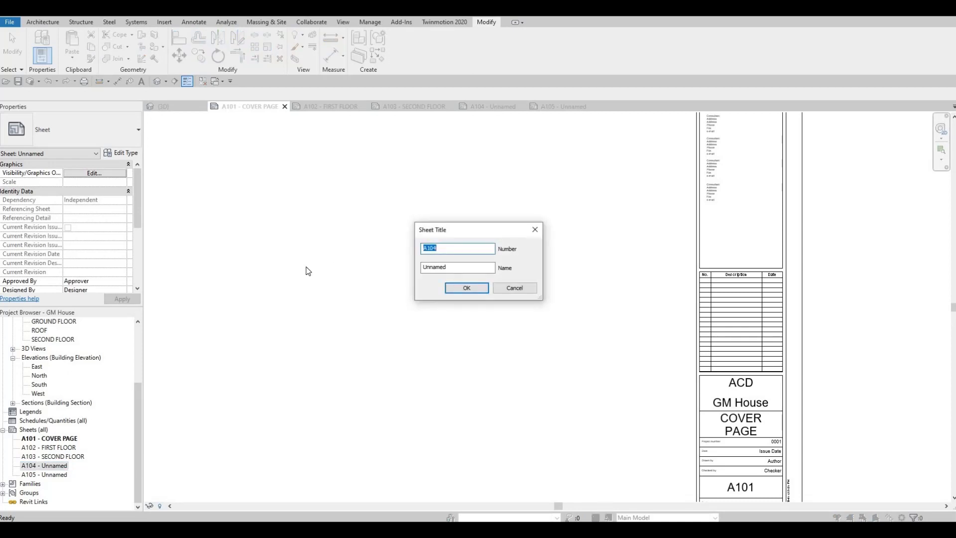
pyautogui.press('Tab')
pyautogui.write('E')
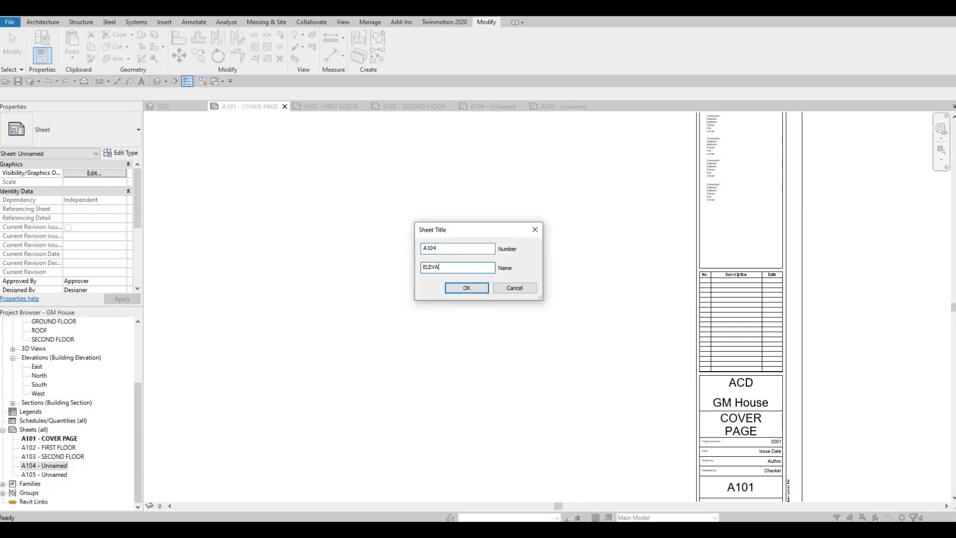
pyautogui.write('LEVATIONS')
pyautogui.click(448, 289)
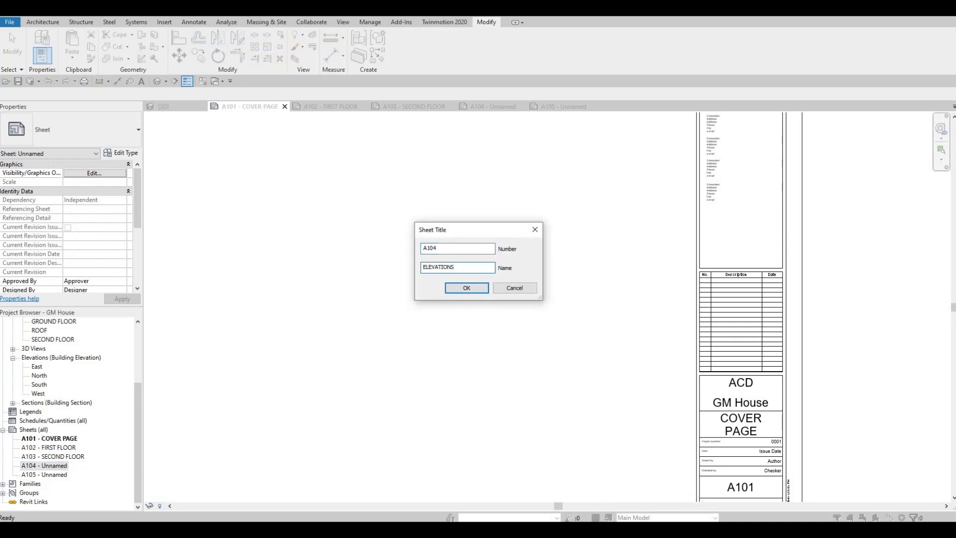
# - Rename sheet A105 as ELEVATION, keeping its sheet number
pyautogui.click(50, 474)
pyautogui.click(48, 479)
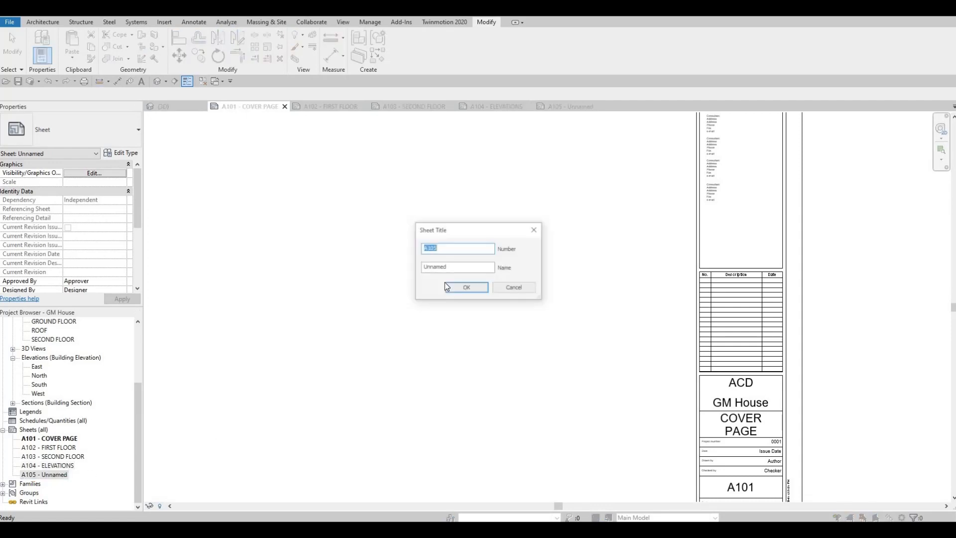
pyautogui.press('Tab')
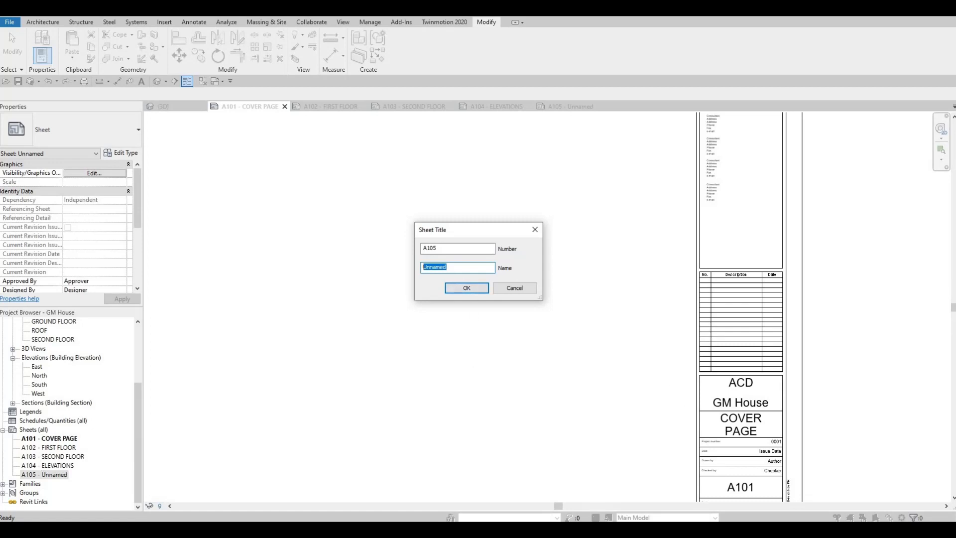
pyautogui.write('ELEVATION')
pyautogui.click(466, 287)
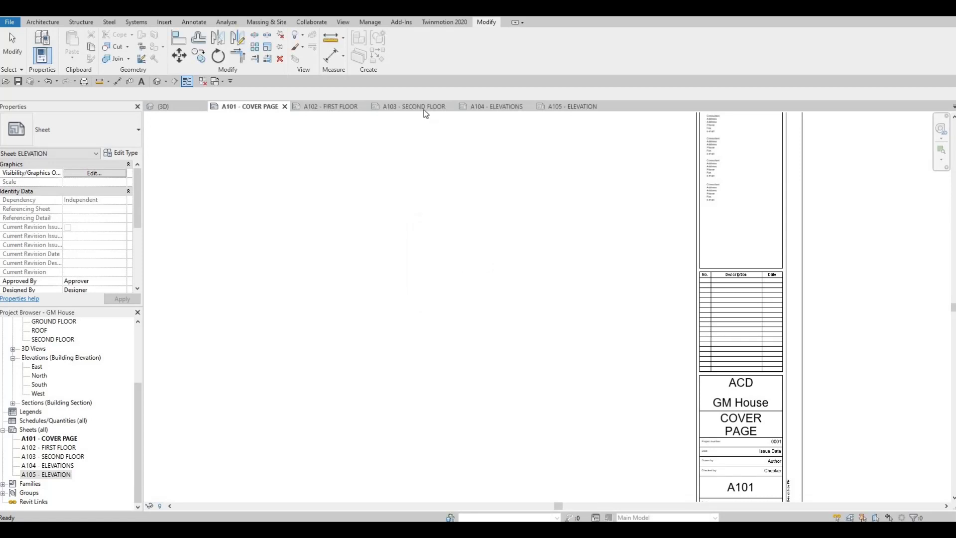
# - Check the title blocks of sheets A103 and A102, and close the open 3D view
pyautogui.click(414, 107)
pyautogui.click(502, 108)
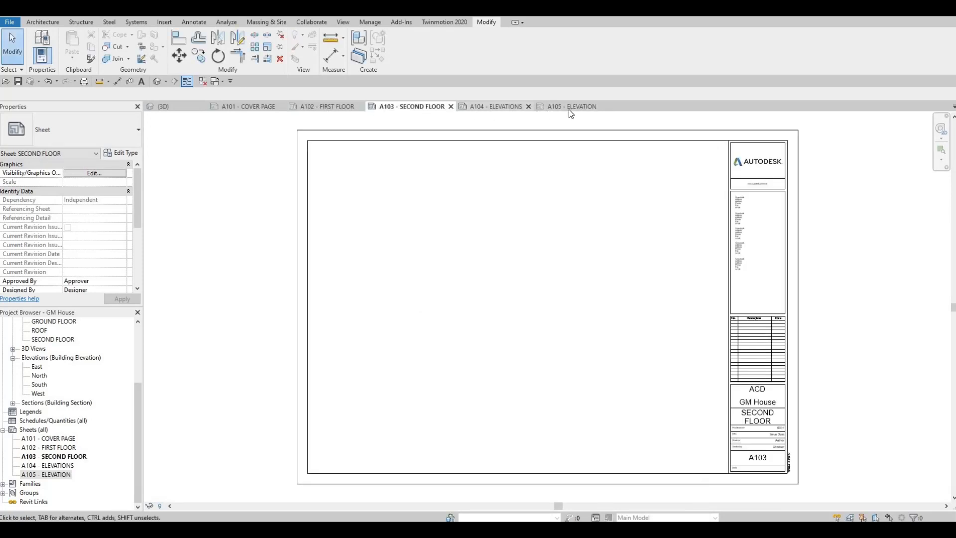
pyautogui.click(334, 106)
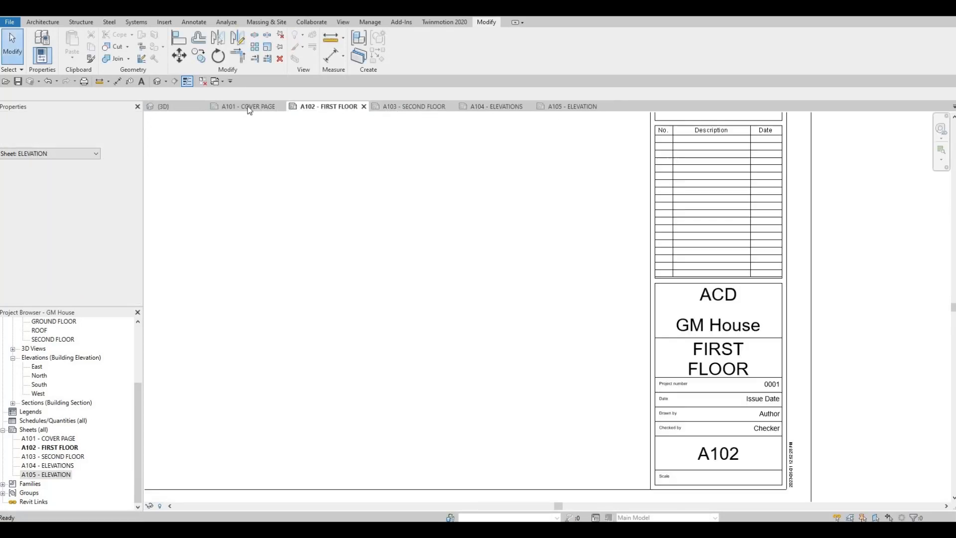
pyautogui.click(200, 106)
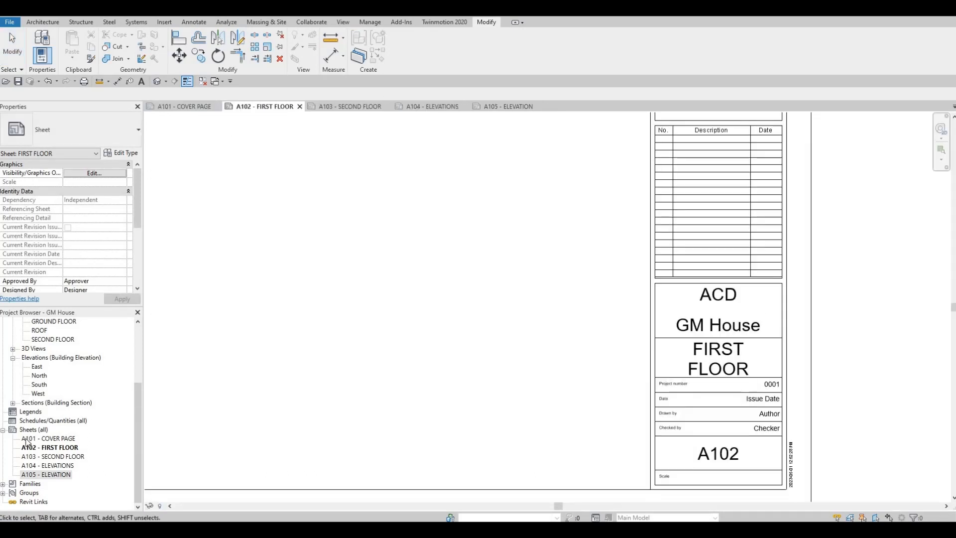
pyautogui.click(156, 81)
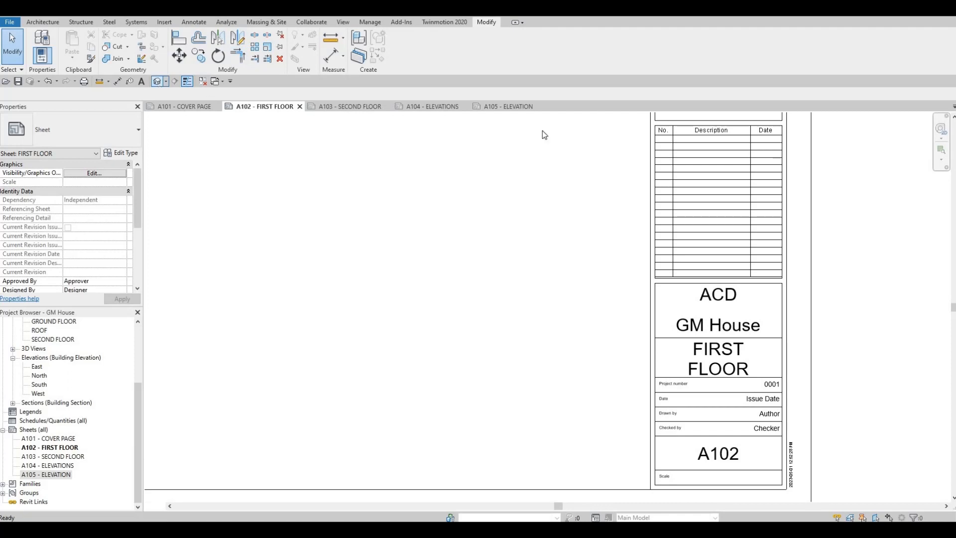
pyautogui.click(599, 106)
# - Open the GROUND FLOOR ceiling plan and bring up its view range settings
pyautogui.scroll(2, 58, 368)
pyautogui.doubleClick(55, 357)
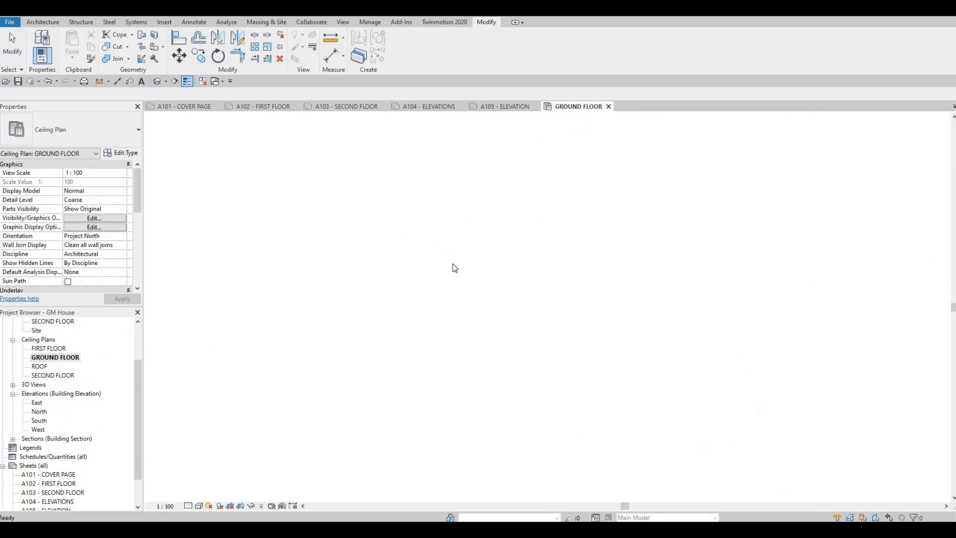
pyautogui.moveTo(452, 264); pyautogui.dragTo(354, 264, button='middle')
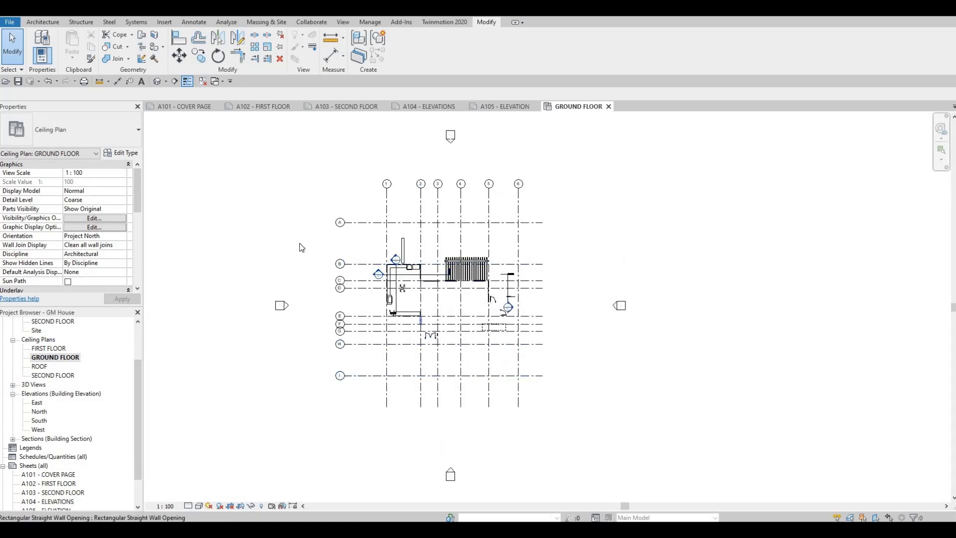
pyautogui.scroll(3, 429, 308)
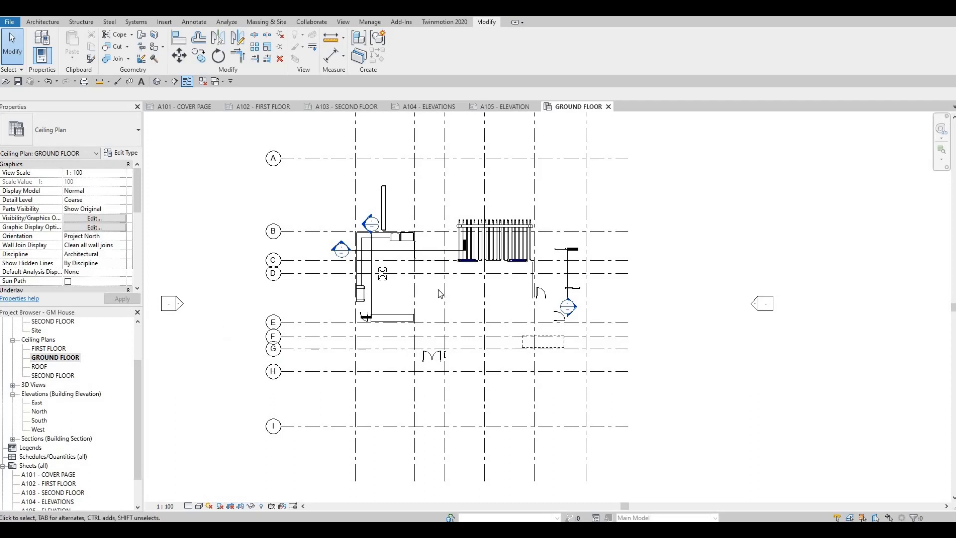
pyautogui.scroll(-4, 91, 257)
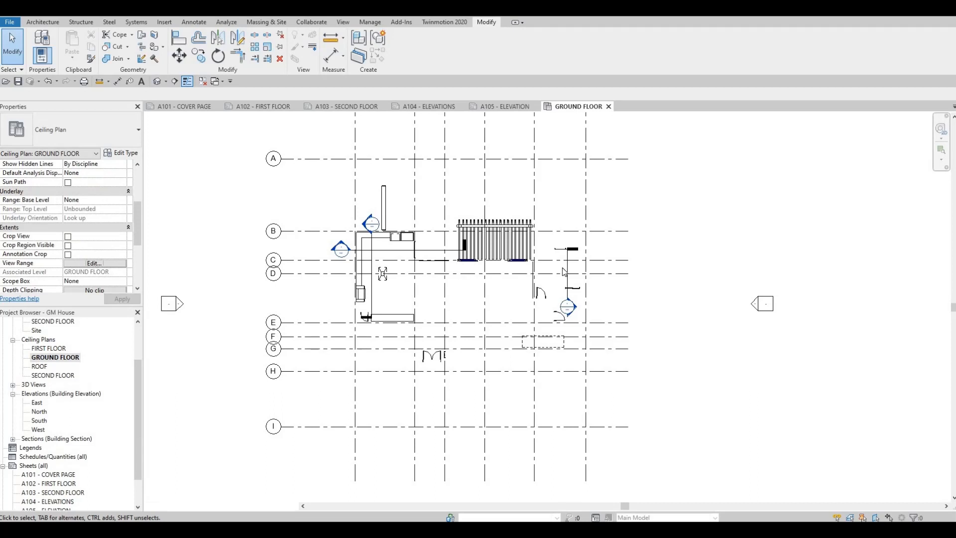
pyautogui.click(94, 263)
# - Try to set both the view depth and the top of the view range to the associated GROUND FLOOR level
pyautogui.click(622, 288)
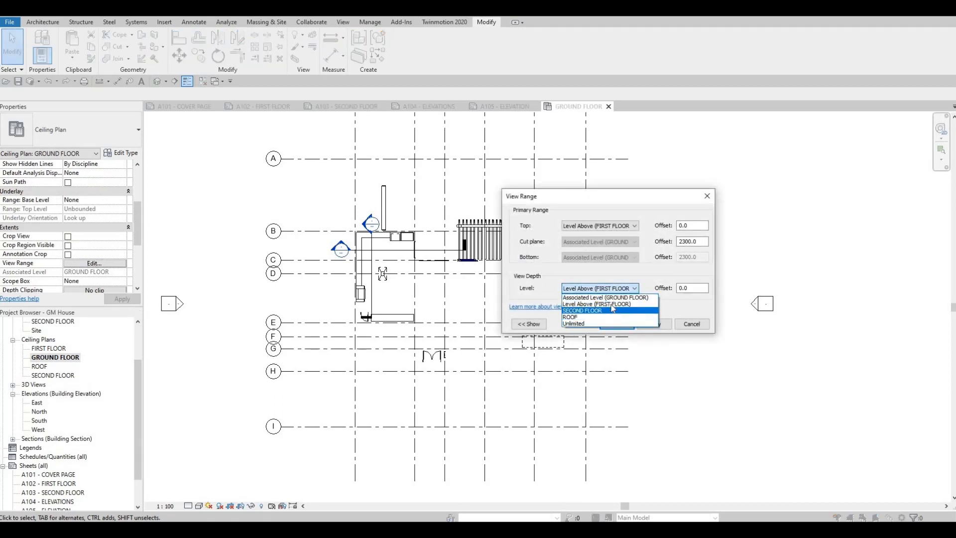
pyautogui.click(610, 297)
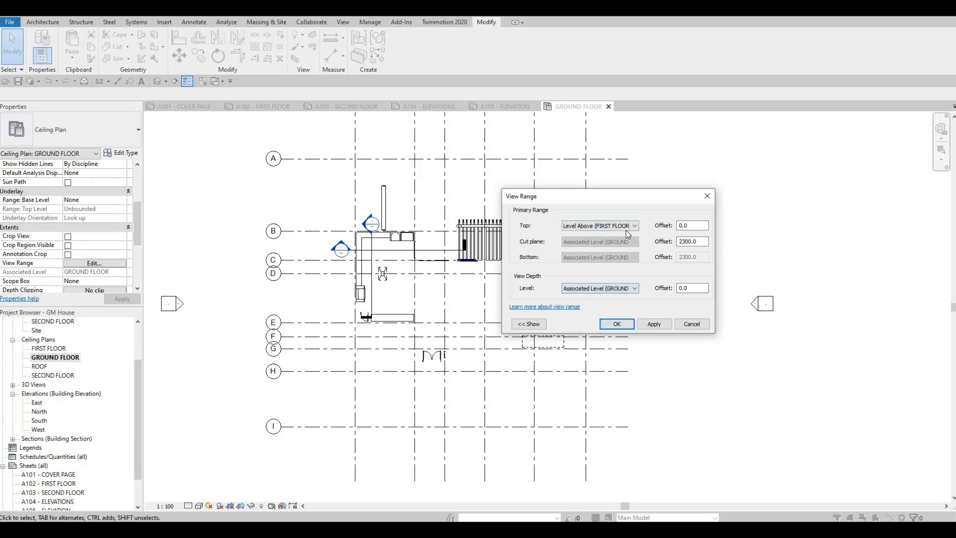
pyautogui.click(626, 228)
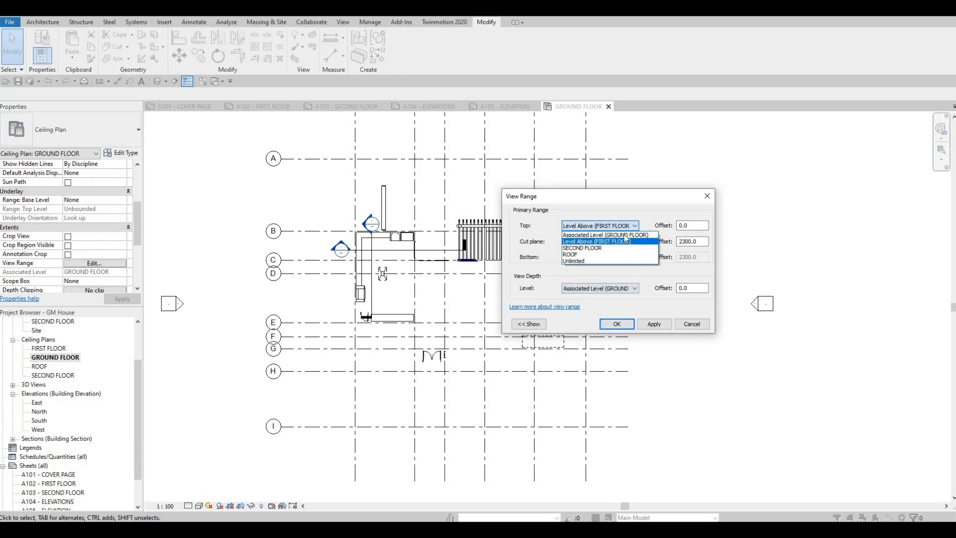
pyautogui.click(655, 324)
pyautogui.press('Return')
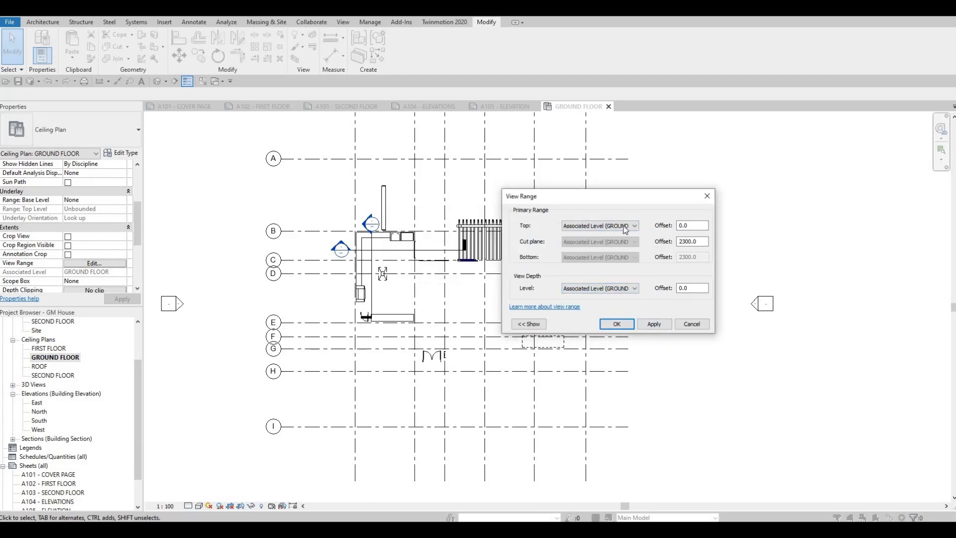
# - Set the view range's top to Unlimited and try to apply it with the view depth at ROOF
pyautogui.click(623, 226)
pyautogui.click(625, 292)
pyautogui.click(600, 287)
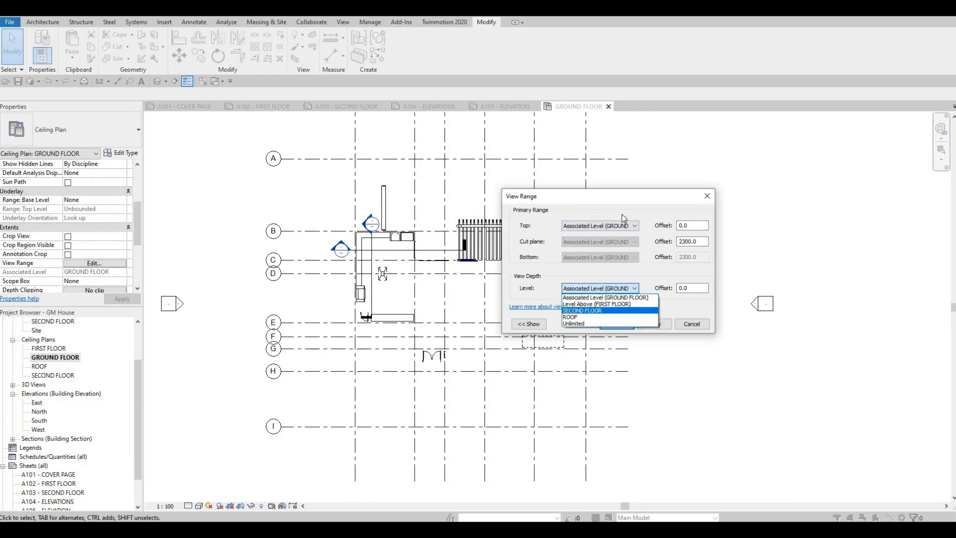
pyautogui.click(597, 323)
pyautogui.click(599, 225)
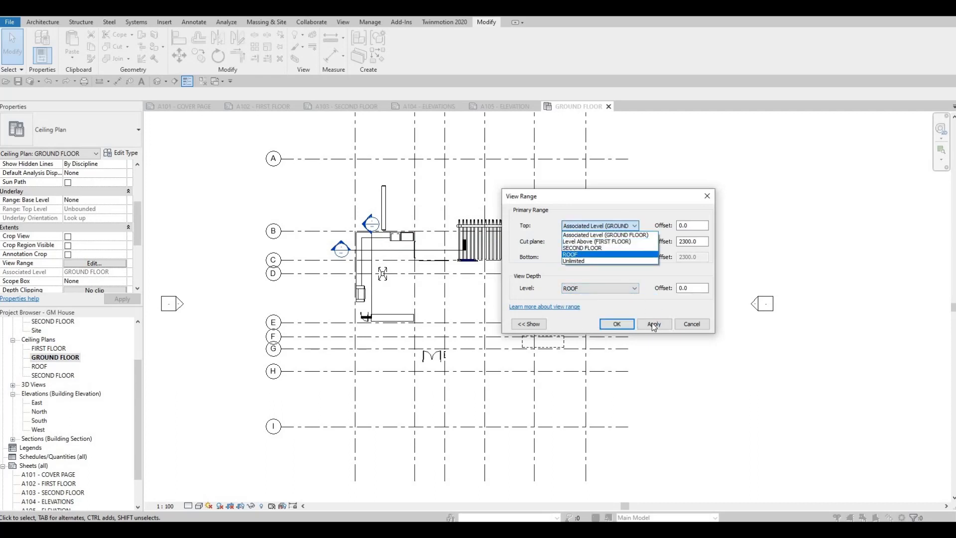
pyautogui.click(597, 261)
pyautogui.click(653, 324)
pyautogui.click(535, 274)
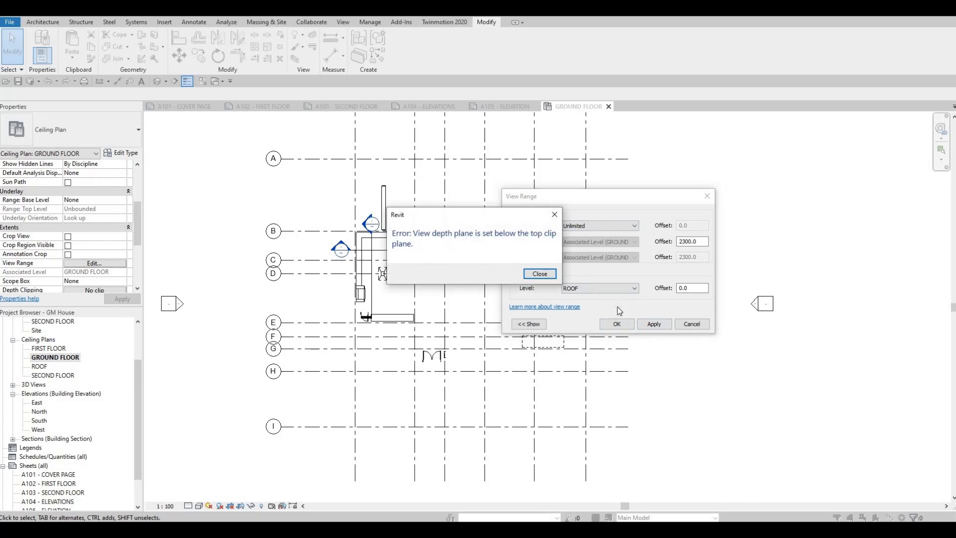
pyautogui.click(618, 326)
pyautogui.press('Return')
# - Set the cut plane offset to 0 and the view depth level to Unlimited, and apply the view range
pyautogui.doubleClick(688, 242)
pyautogui.write('0')
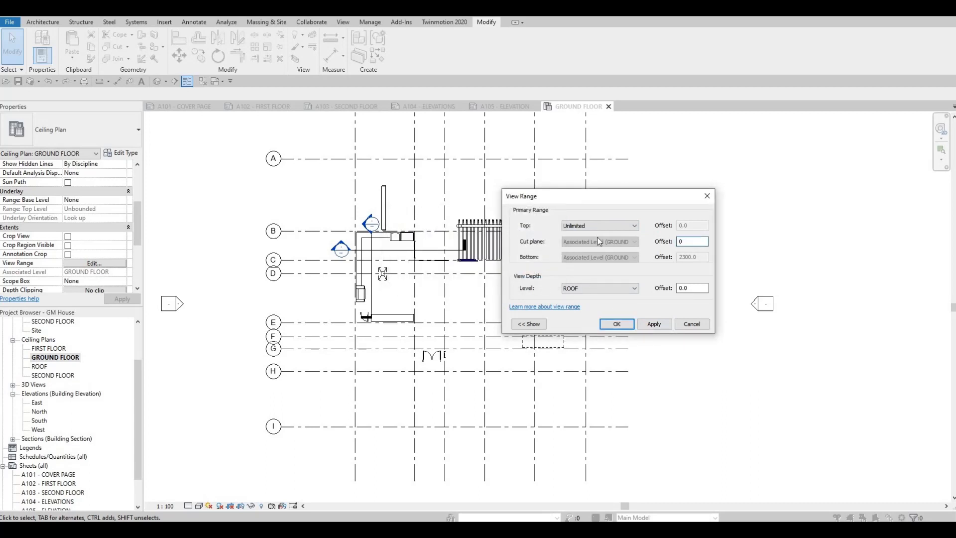
pyautogui.press('Return')
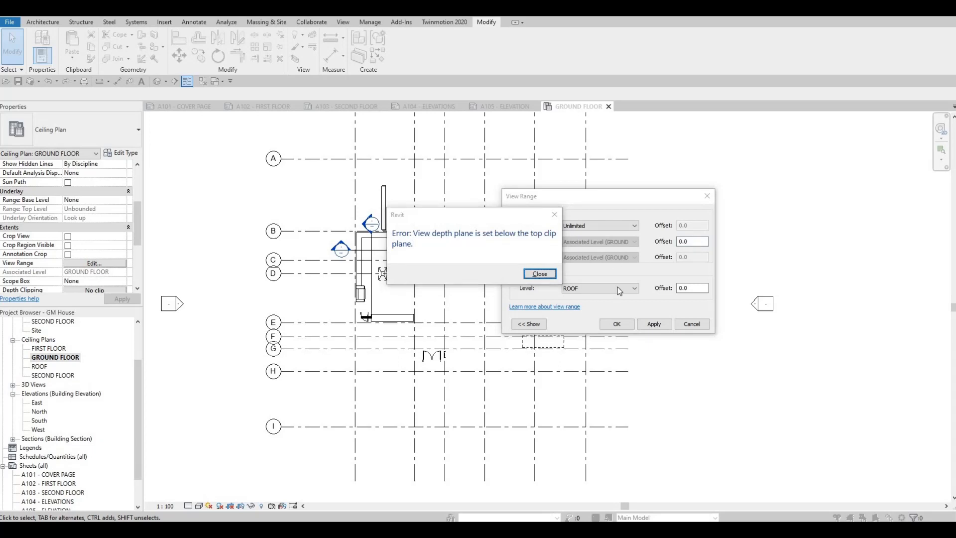
pyautogui.press('Return')
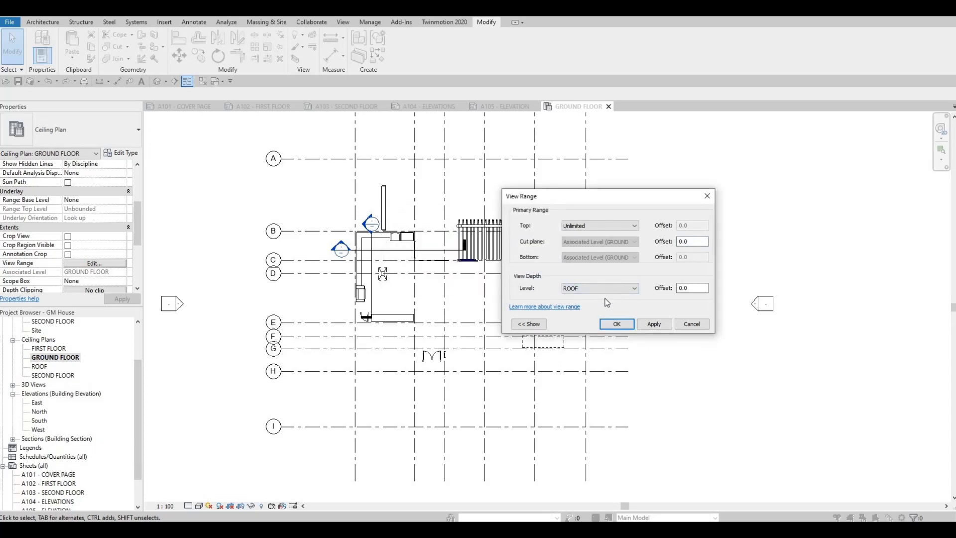
pyautogui.click(607, 289)
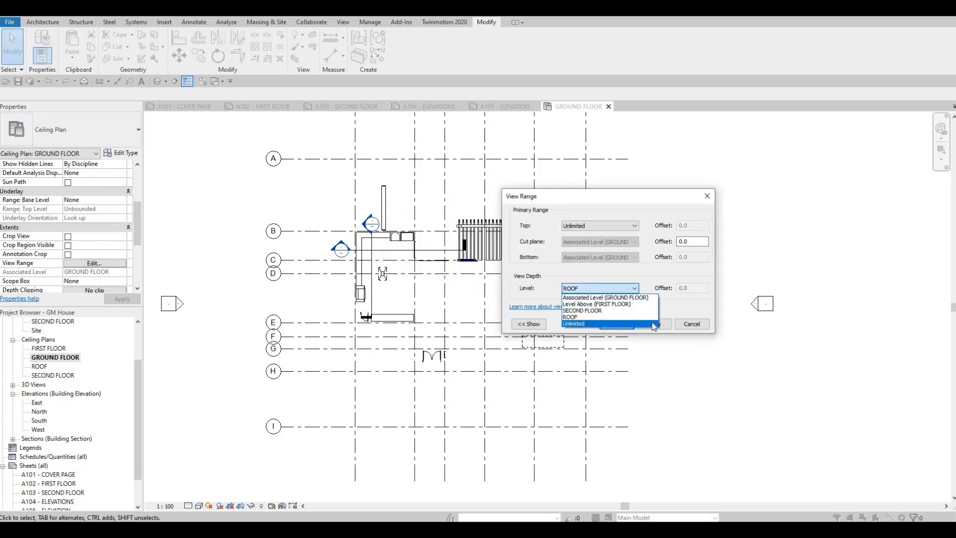
pyautogui.click(652, 324)
pyautogui.click(653, 324)
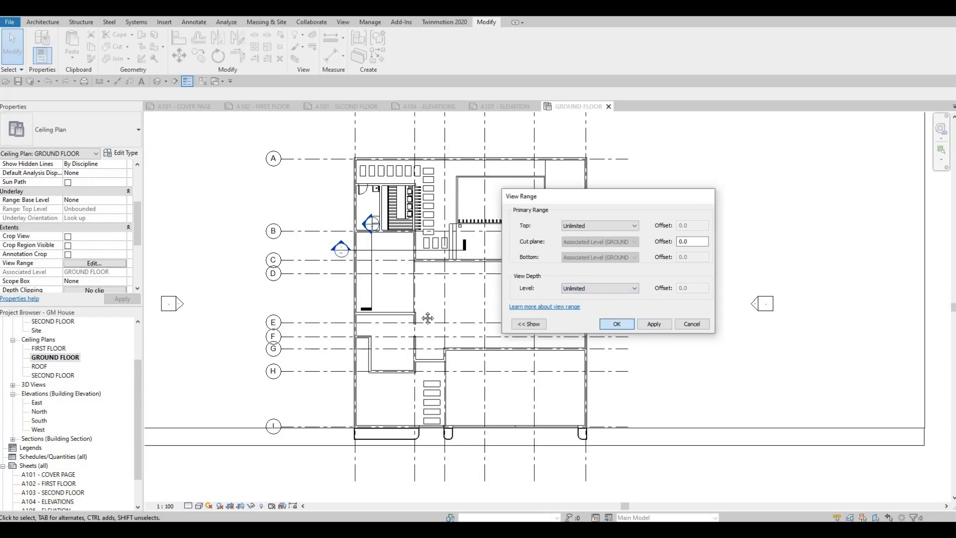
pyautogui.press('Return')
# - Place a perspective camera outside the plan's lower-left corner, aimed diagonally across the house to beyond its upper-right corner
pyautogui.scroll(-3, 337, 227)
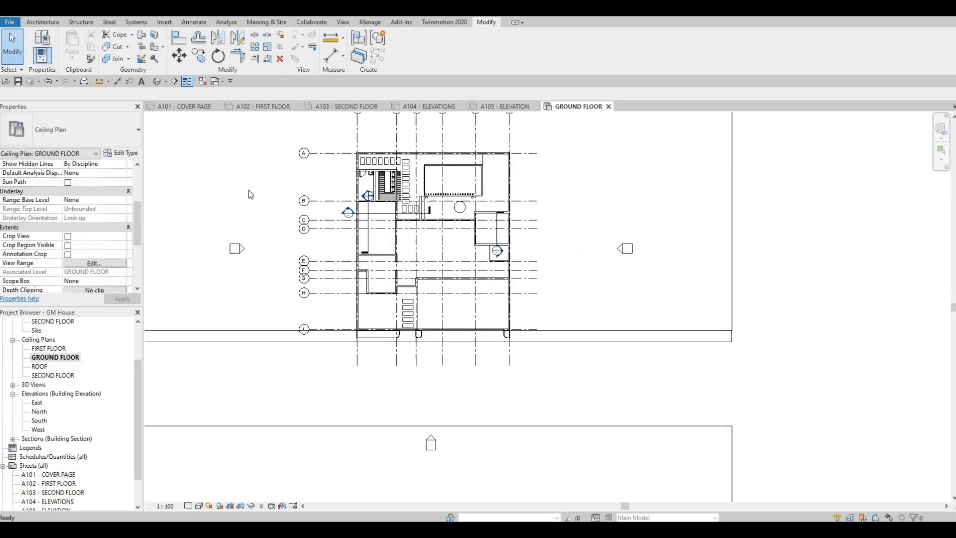
pyautogui.click(167, 82)
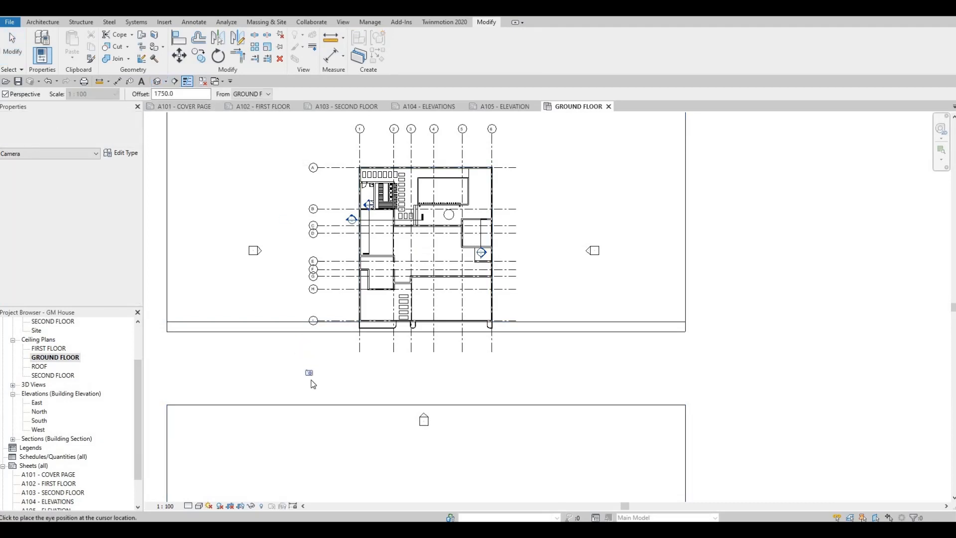
pyautogui.click(311, 379)
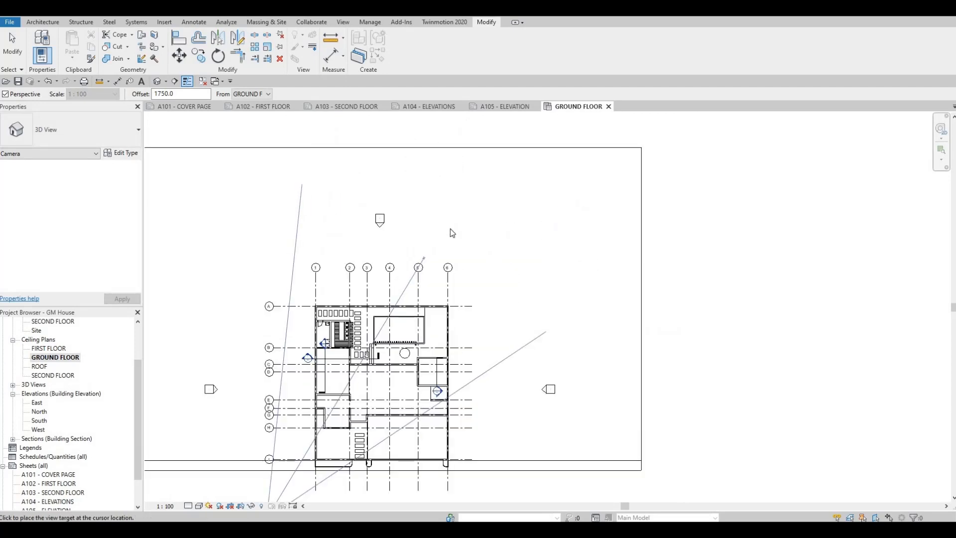
pyautogui.click(450, 228)
# - Extend the camera view's crop region upward and to the right to frame the whole front of the house
pyautogui.moveTo(492, 264); pyautogui.dragTo(427, 222, button='middle')
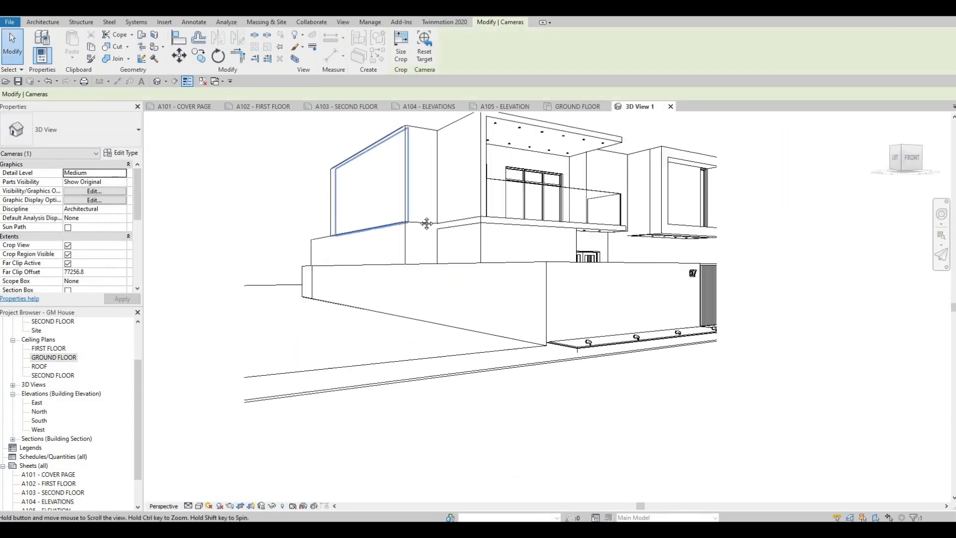
pyautogui.scroll(-2, 426, 222)
pyautogui.scroll(-3, 363, 317)
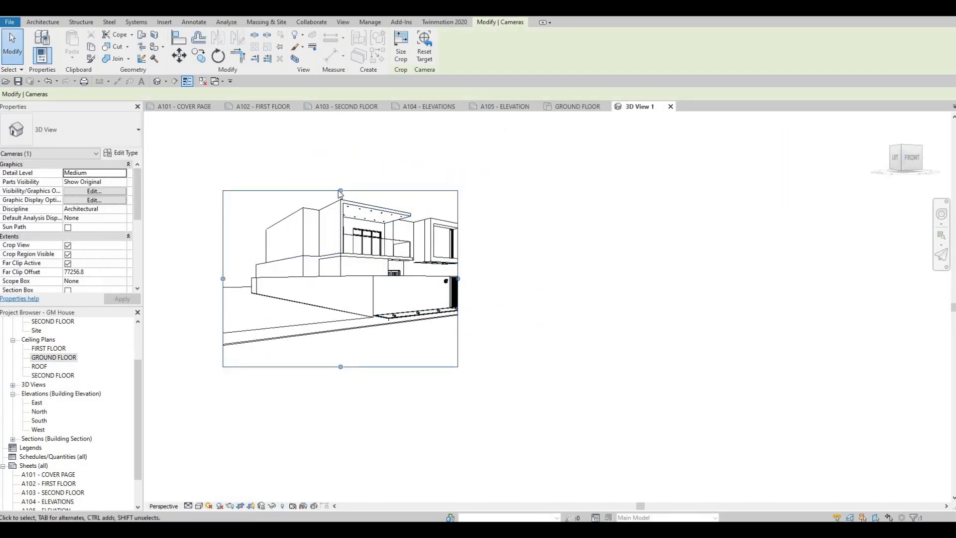
pyautogui.moveTo(340, 191); pyautogui.dragTo(340, 149)
pyautogui.moveTo(457, 257); pyautogui.dragTo(590, 260)
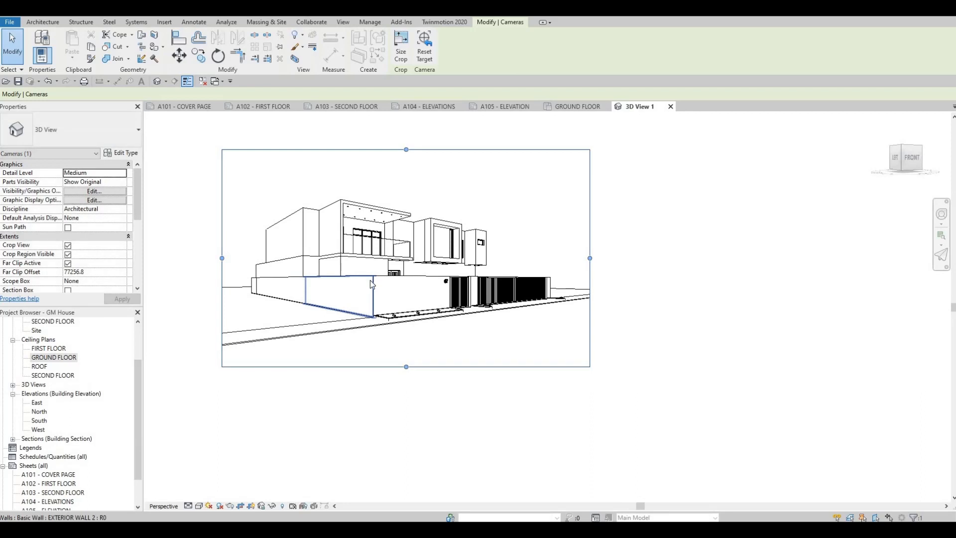
# - Orbit the camera to a more frontal view of the house and pull the crop region's right edge slightly inward
pyautogui.keyDown('shift'); pyautogui.moveTo(397, 278); pyautogui.dragTo(381, 275, button='middle'); pyautogui.keyUp('shift')
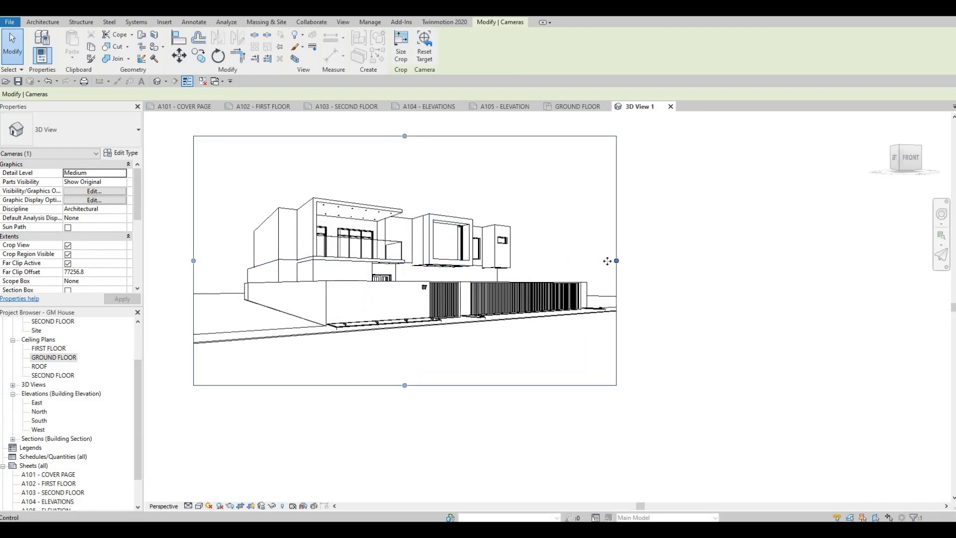
pyautogui.moveTo(615, 260); pyautogui.dragTo(602, 260)
pyautogui.keyDown('shift'); pyautogui.moveTo(456, 275); pyautogui.dragTo(449, 275, button='middle'); pyautogui.keyUp('shift')
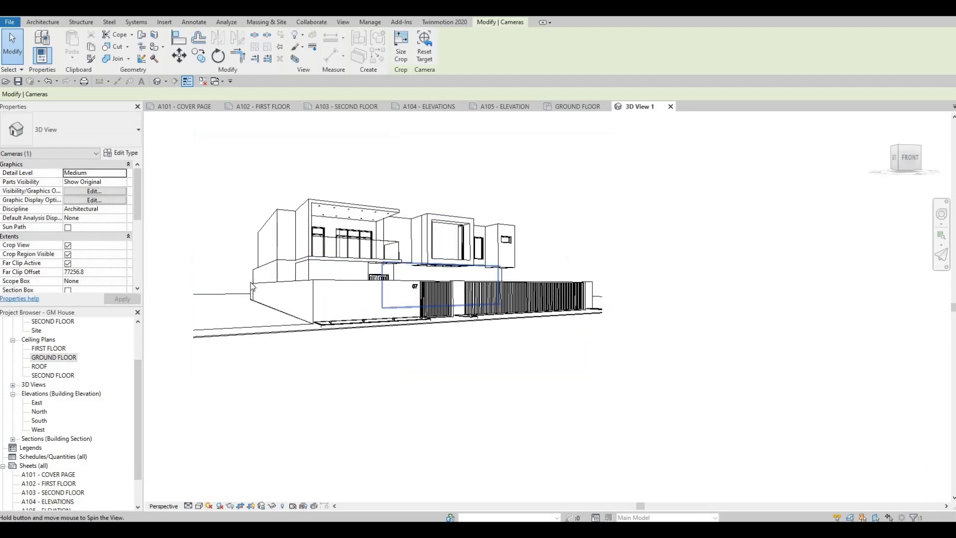
# - Deselect the camera's crop region and set the perspective view's detail level to Fine
pyautogui.click(243, 286)
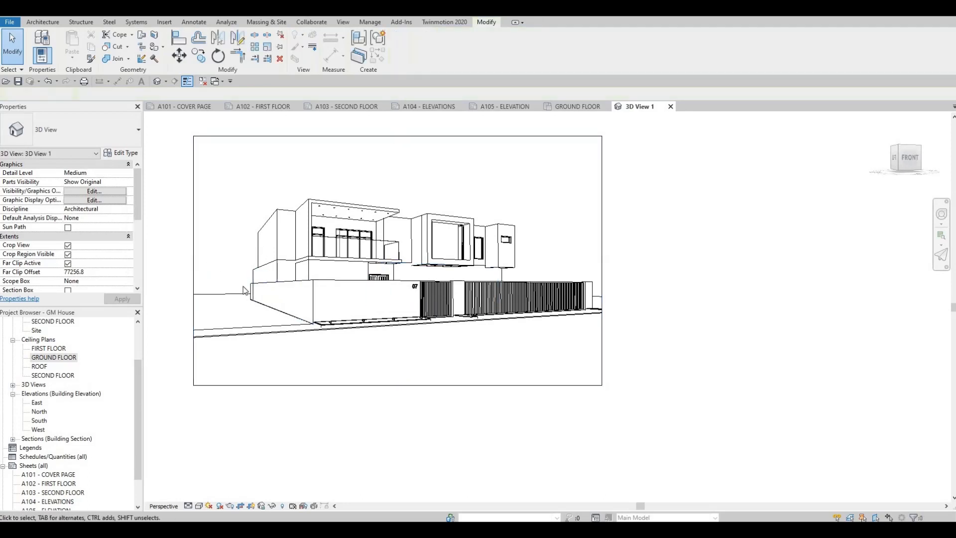
pyautogui.click(188, 506)
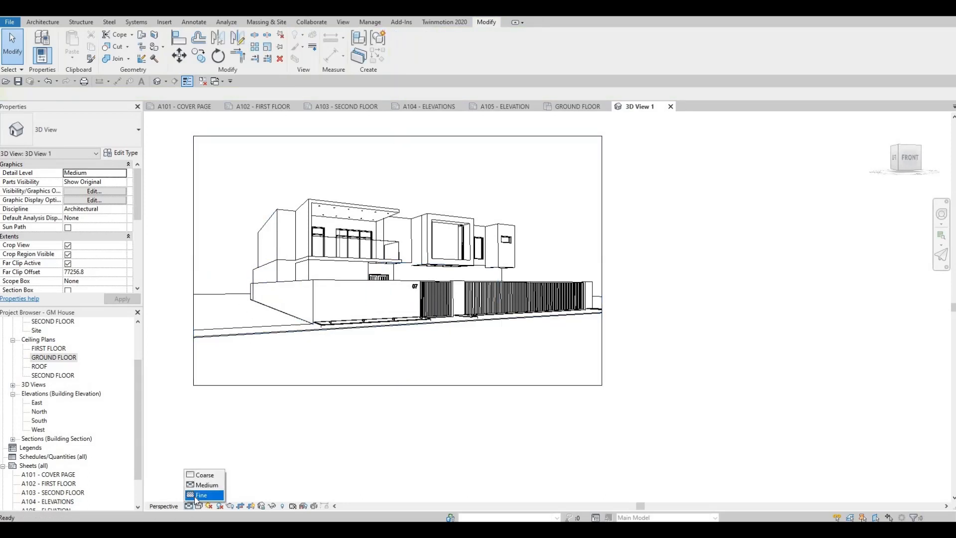
pyautogui.click(205, 495)
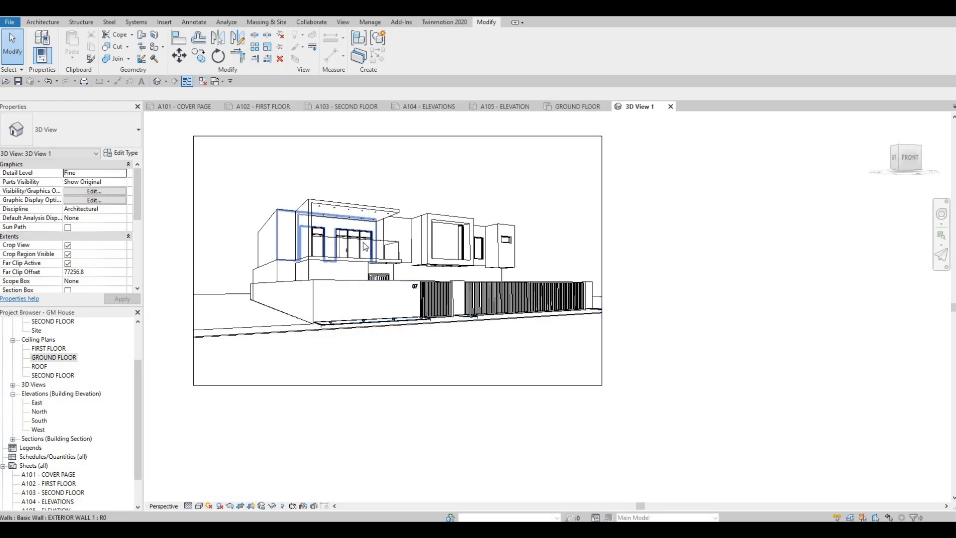
# - Try the Consistent Colors visual style on the camera view and switch back to Hidden Line
pyautogui.click(199, 506)
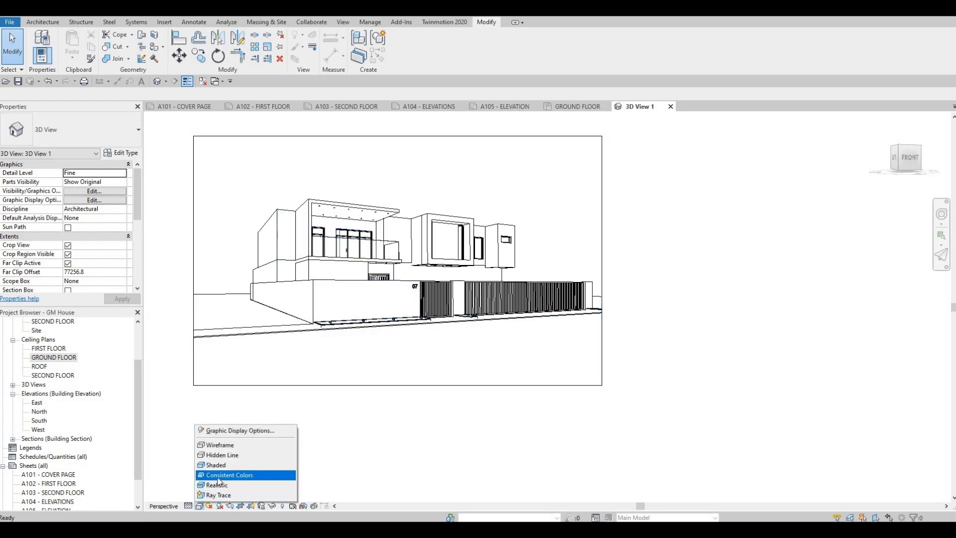
pyautogui.click(219, 476)
pyautogui.click(201, 506)
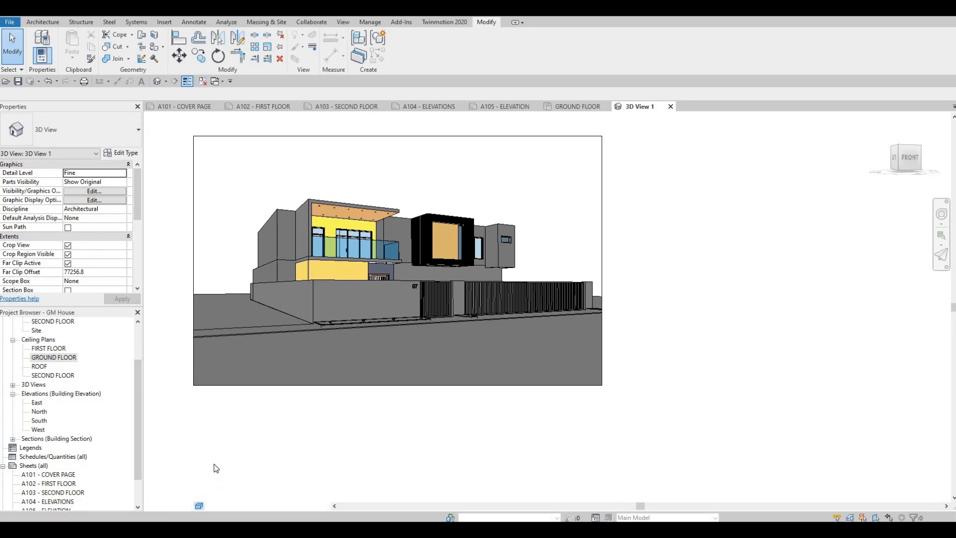
pyautogui.click(222, 456)
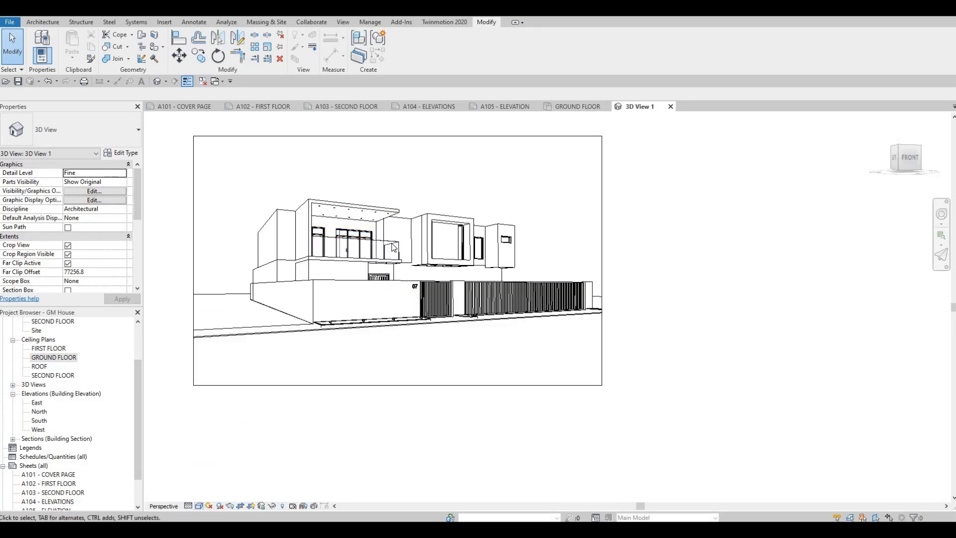
# - Open the camera view's graphic display options and set its background to Gradient
pyautogui.click(199, 506)
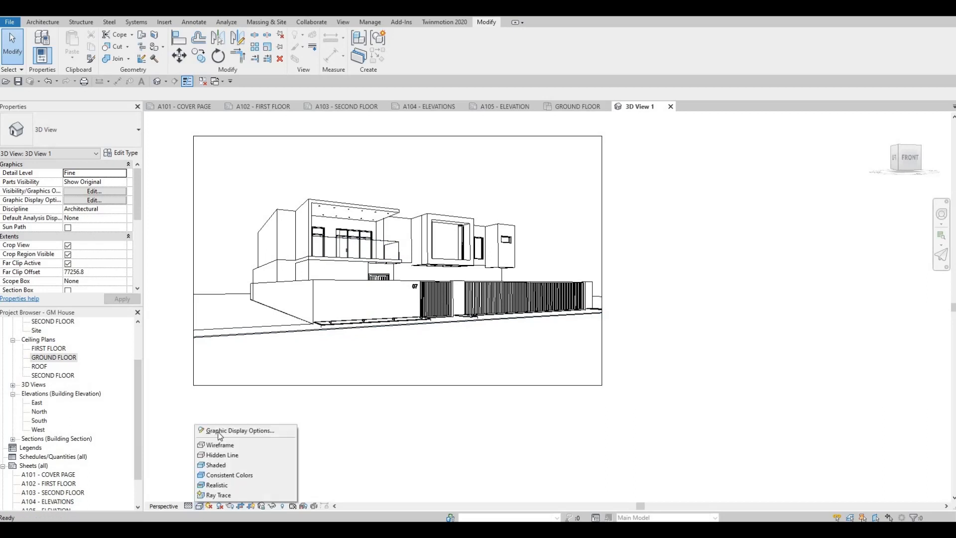
pyautogui.click(219, 431)
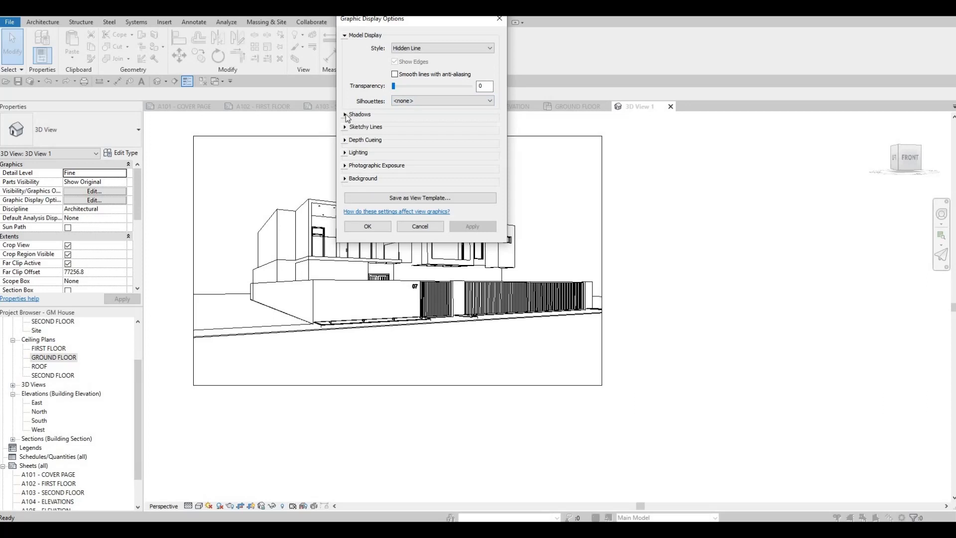
pyautogui.click(369, 115)
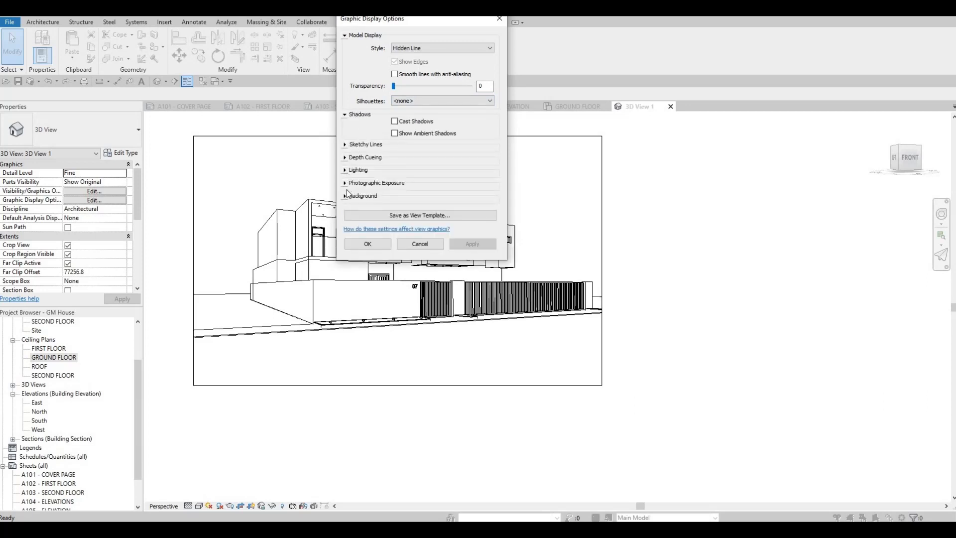
pyautogui.click(363, 195)
pyautogui.click(428, 211)
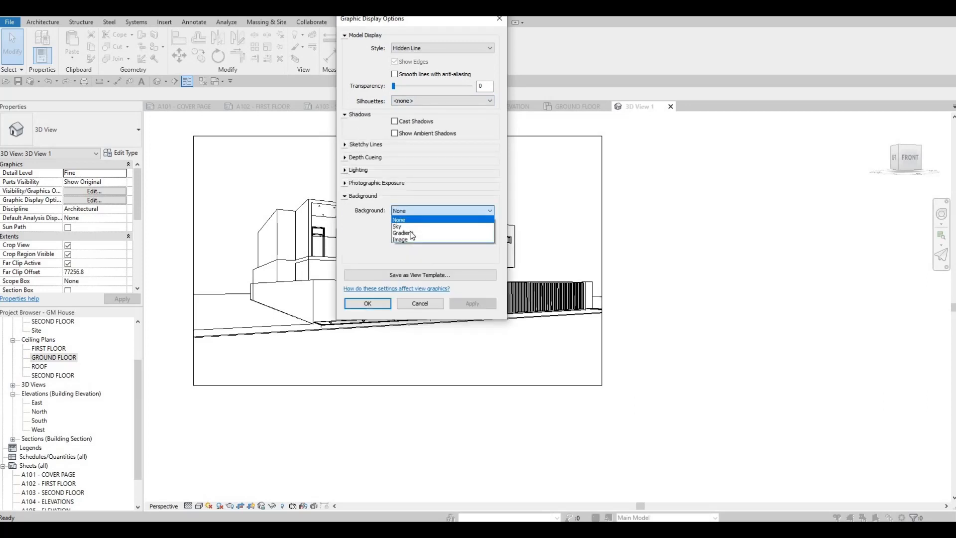
pyautogui.click(411, 235)
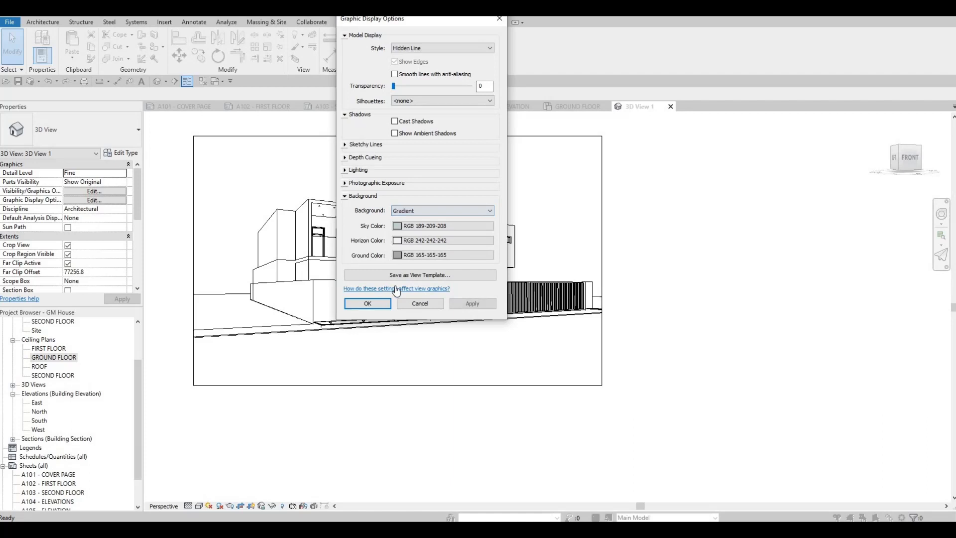
# - Enable sketchy lines with jitter 1 and extension 1, turn on cast and ambient shadows, and apply the settings
pyautogui.click(345, 169)
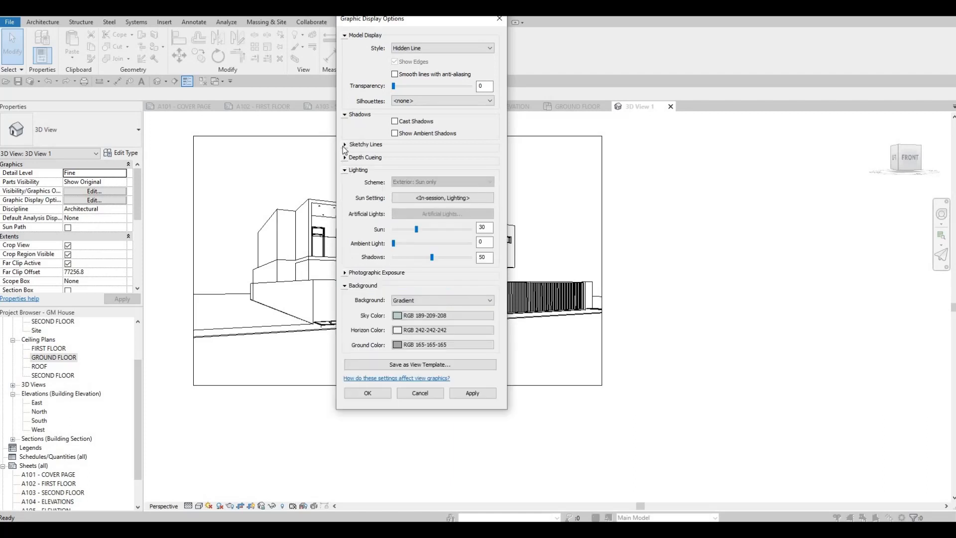
pyautogui.click(344, 145)
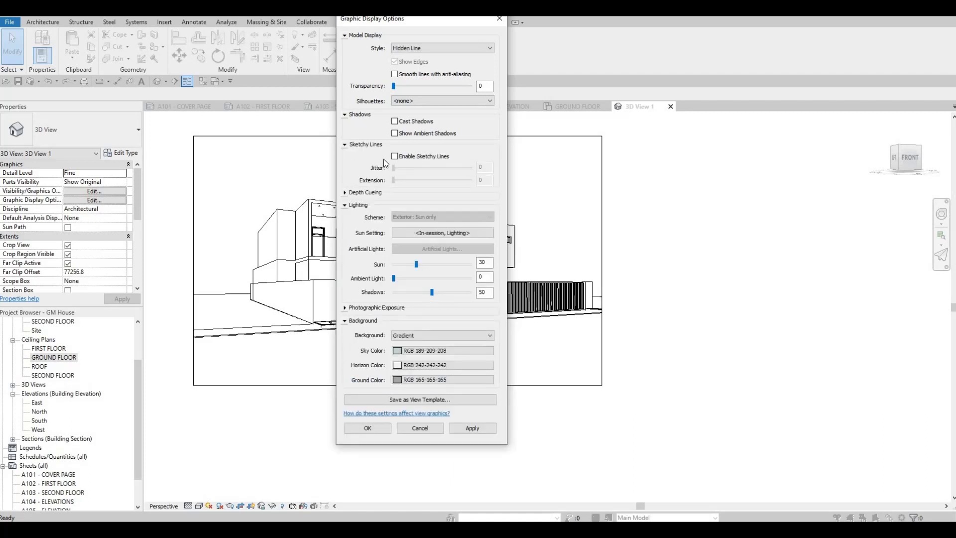
pyautogui.click(395, 157)
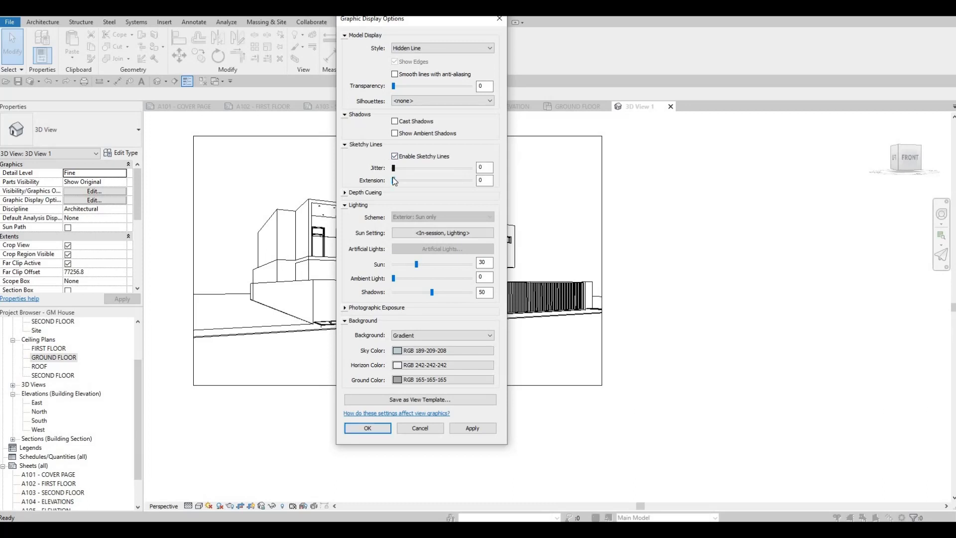
pyautogui.moveTo(393, 168); pyautogui.dragTo(403, 169)
pyautogui.click(466, 430)
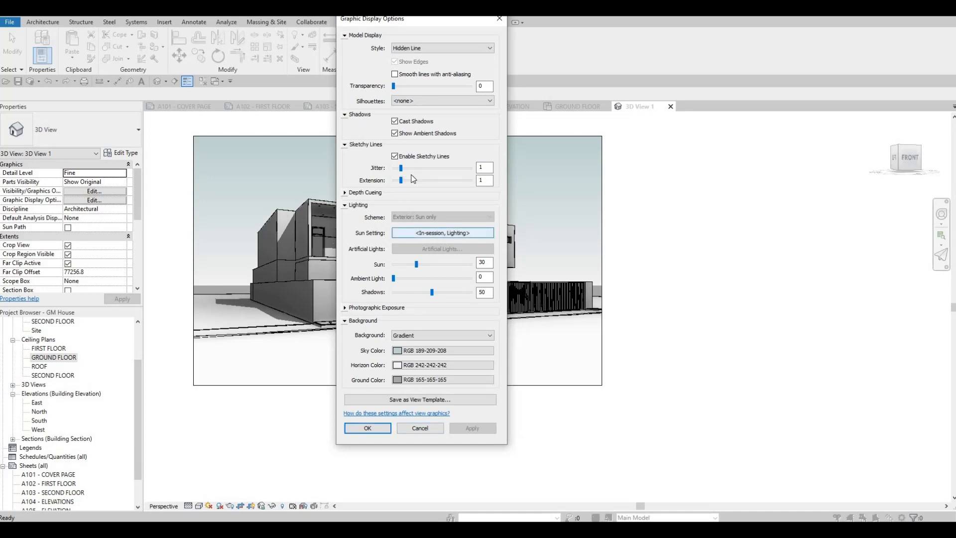
# - Set the sketchy line extension to 2 and accept the graphic display options
pyautogui.moveTo(402, 182); pyautogui.dragTo(408, 181)
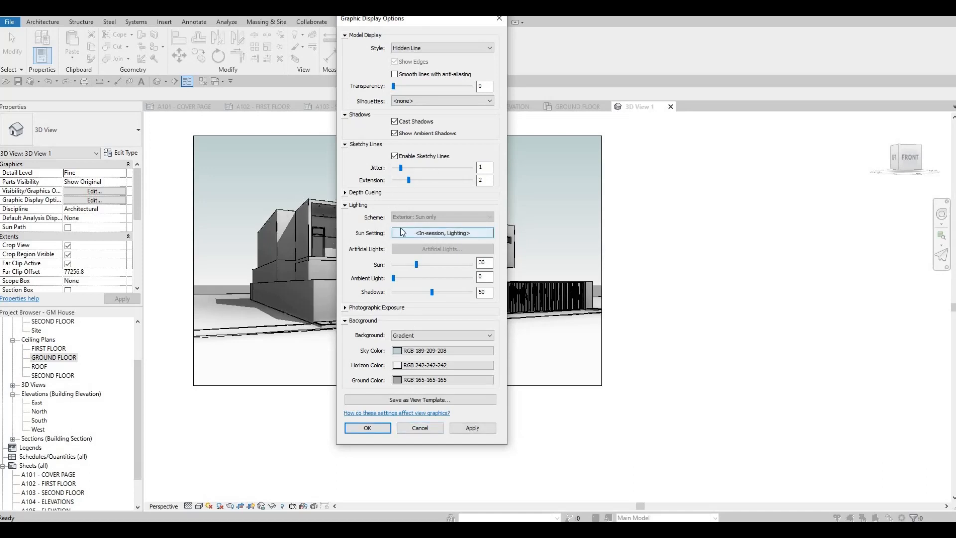
pyautogui.click(472, 428)
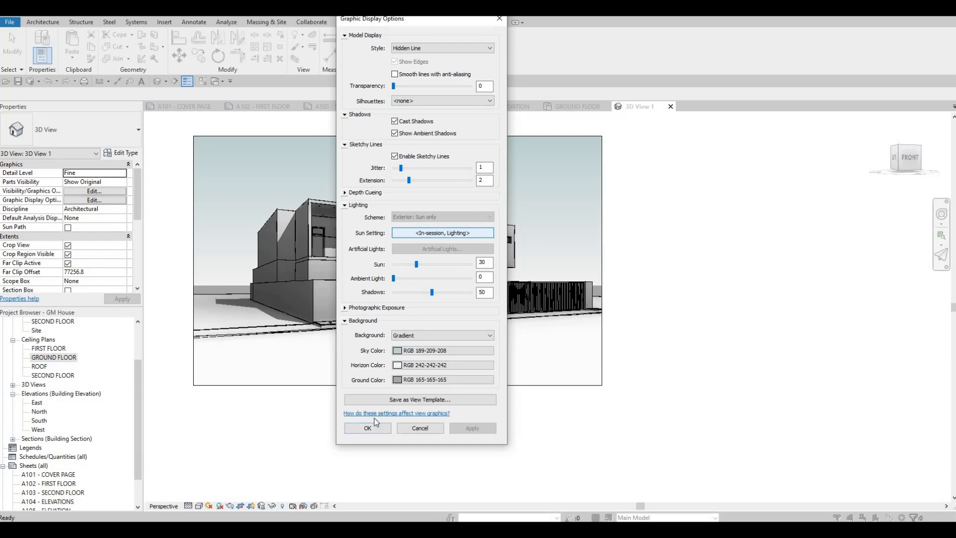
pyautogui.click(367, 428)
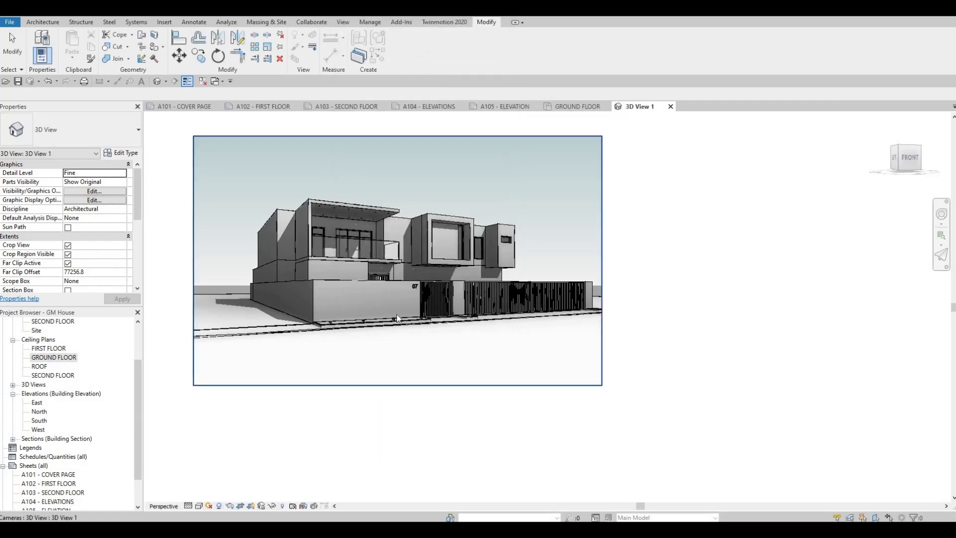
# - Refine the camera view's crop region by moving its left edge inward and its right edge slightly outward
pyautogui.scroll(1, 415, 308)
pyautogui.scroll(1, 415, 308)
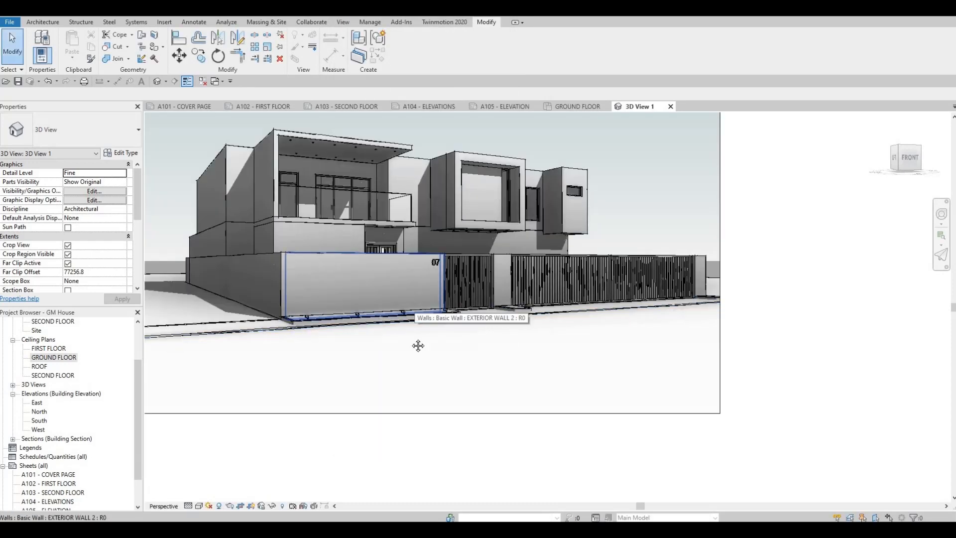
pyautogui.scroll(-2, 392, 317)
pyautogui.scroll(-3, 235, 270)
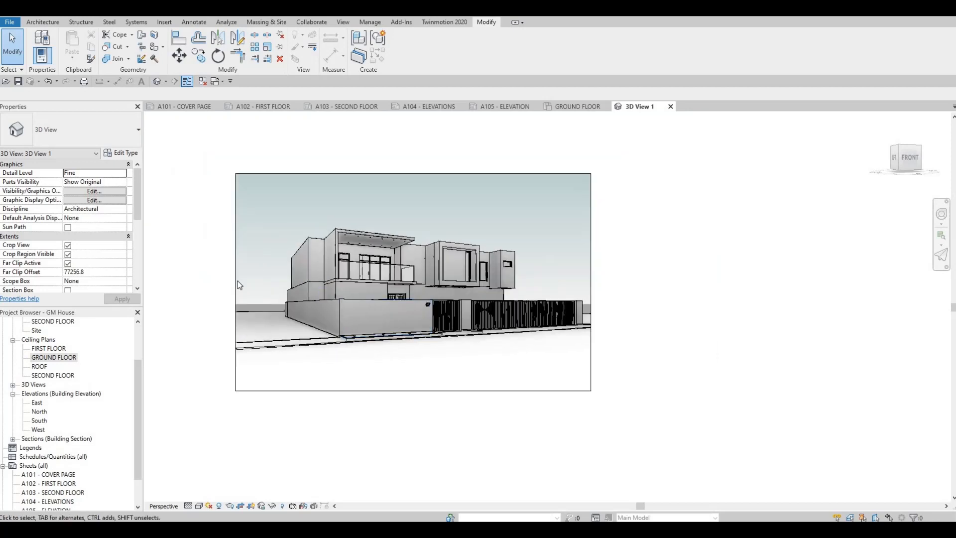
pyautogui.click(236, 282)
pyautogui.moveTo(236, 282); pyautogui.dragTo(249, 282)
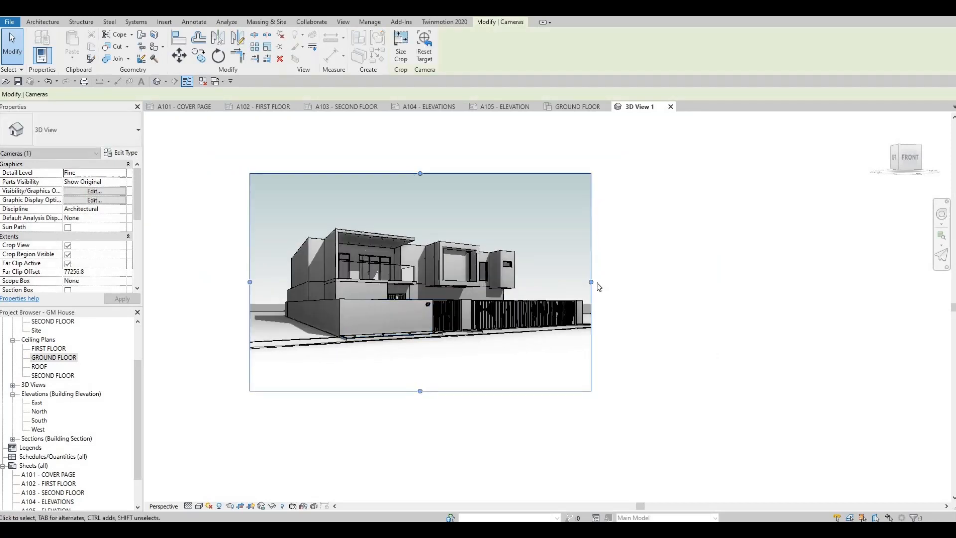
pyautogui.moveTo(595, 282); pyautogui.dragTo(603, 282)
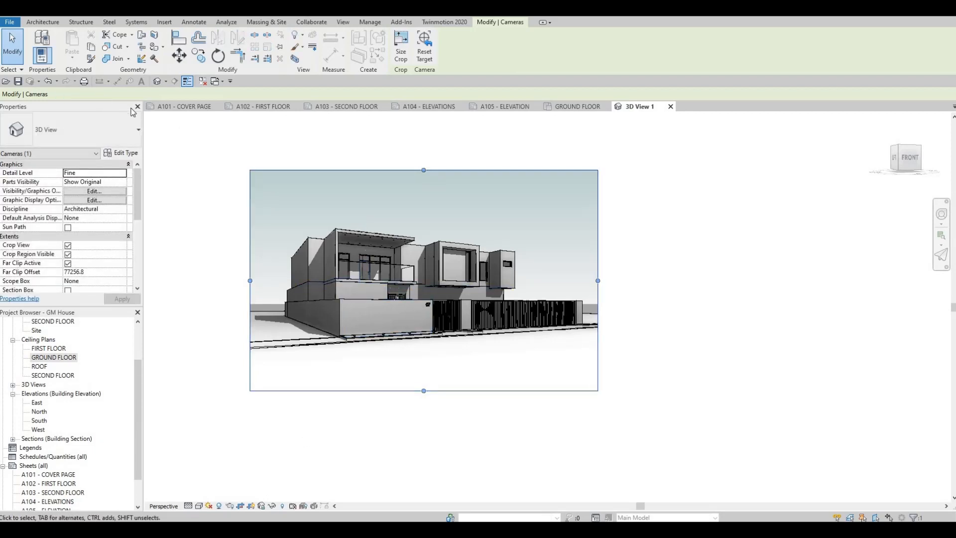
# - Render the camera view at Draft quality and move the rendering dialog clear of the image
pyautogui.click(189, 22)
pyautogui.click(262, 22)
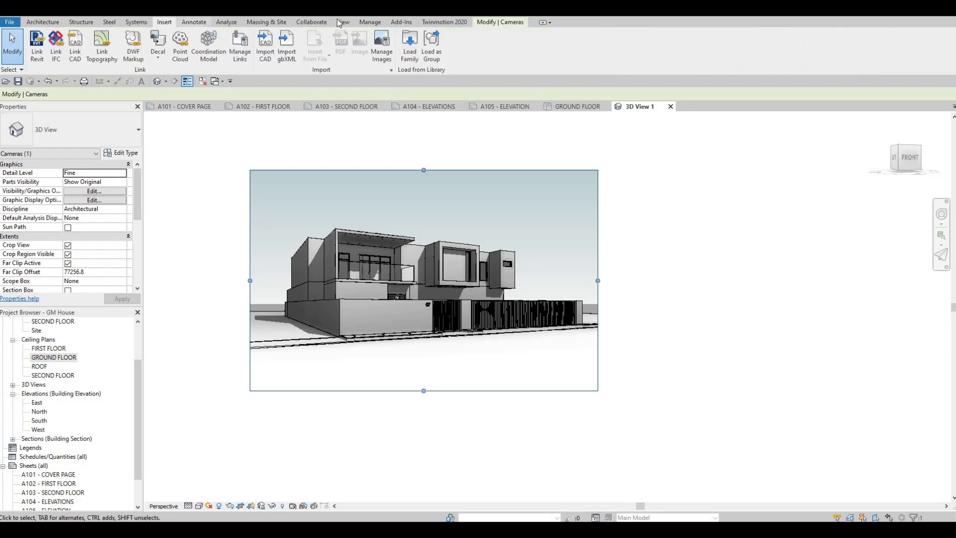
pyautogui.click(343, 22)
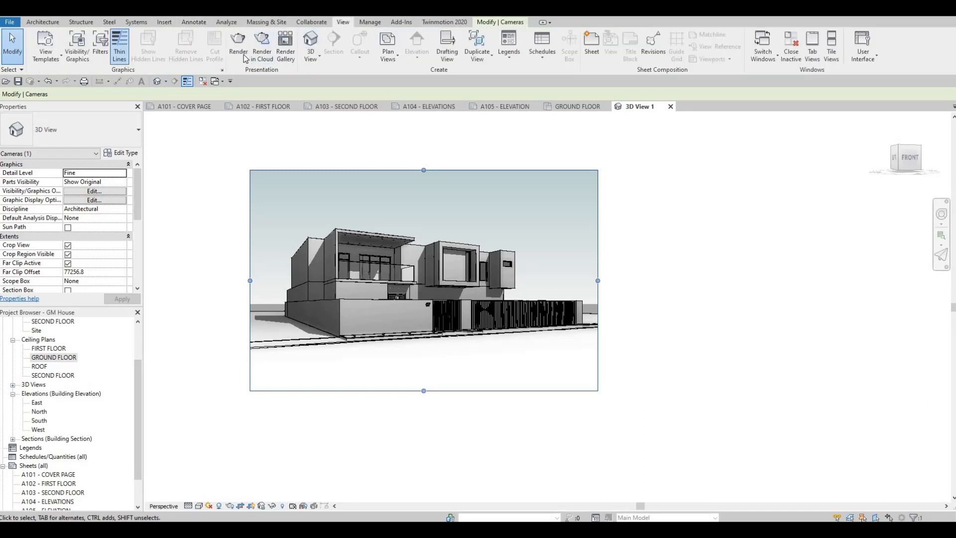
pyautogui.click(238, 44)
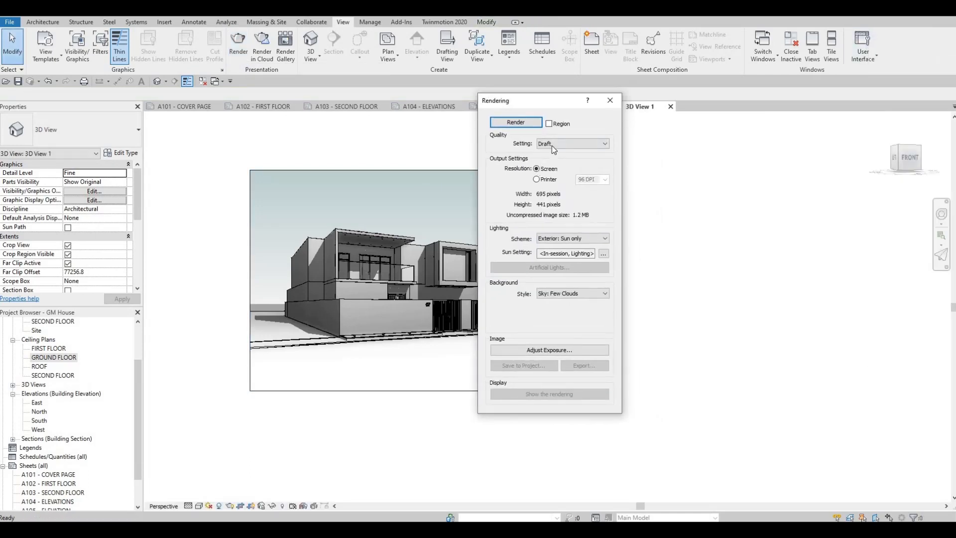
pyautogui.click(519, 125)
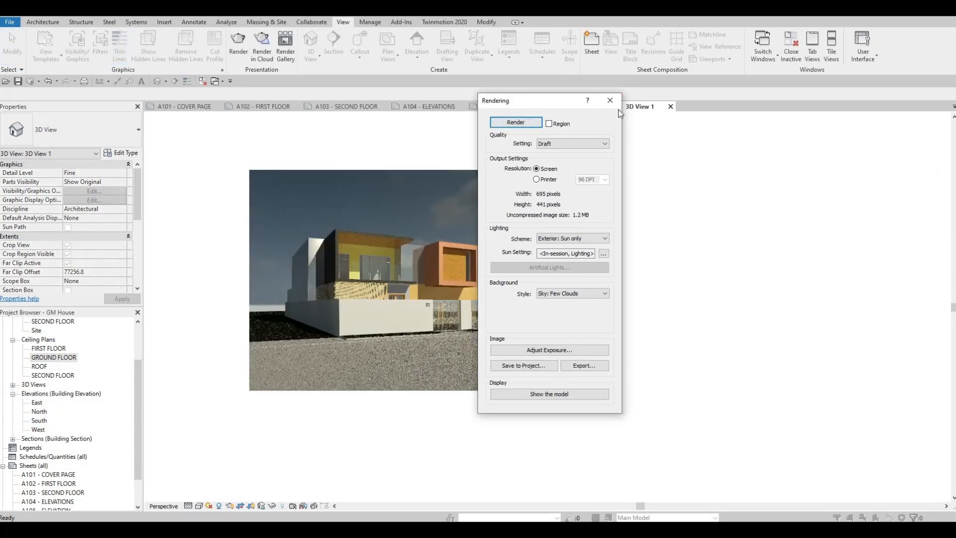
pyautogui.moveTo(530, 100); pyautogui.dragTo(661, 109)
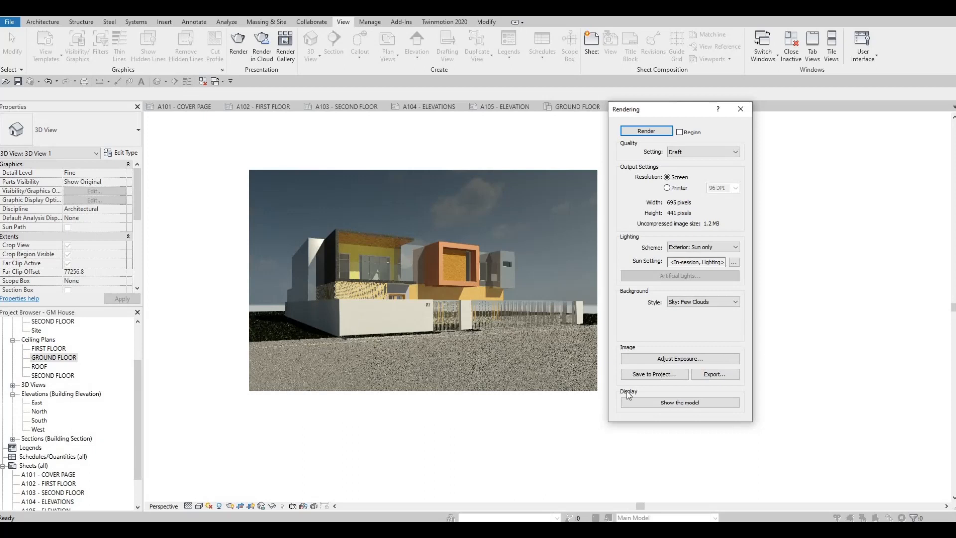
# - Save the rendered image to the project as 3D View 1_1 and expand the project's Renderings group
pyautogui.click(655, 374)
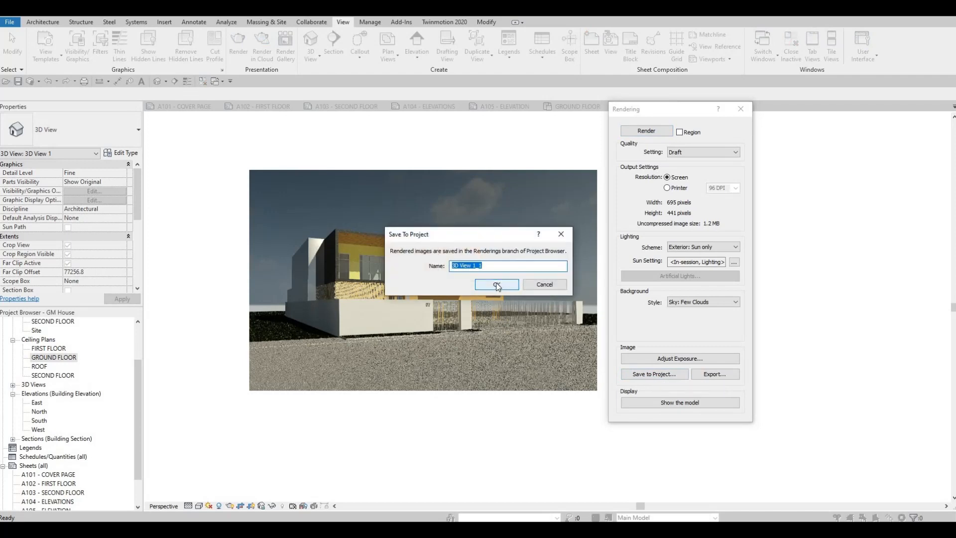
pyautogui.click(496, 285)
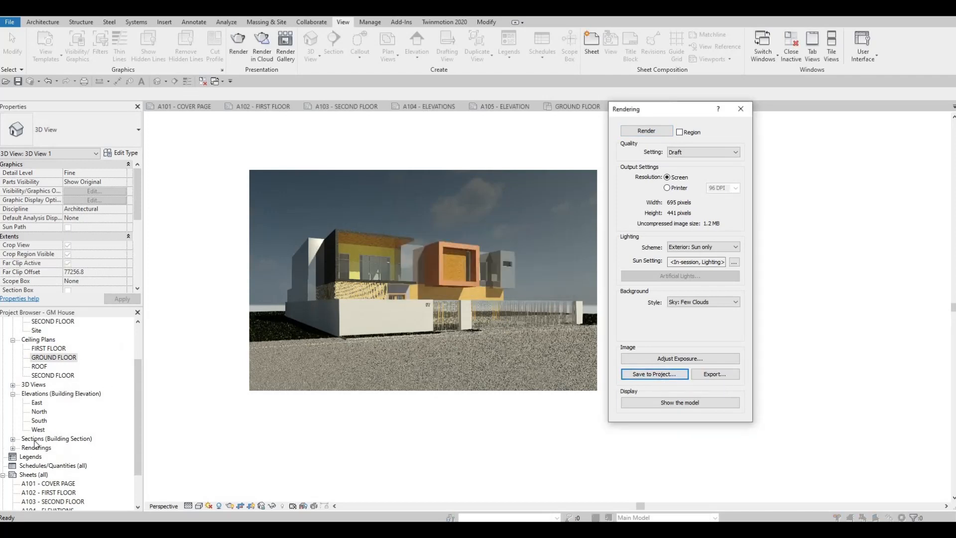
pyautogui.click(13, 448)
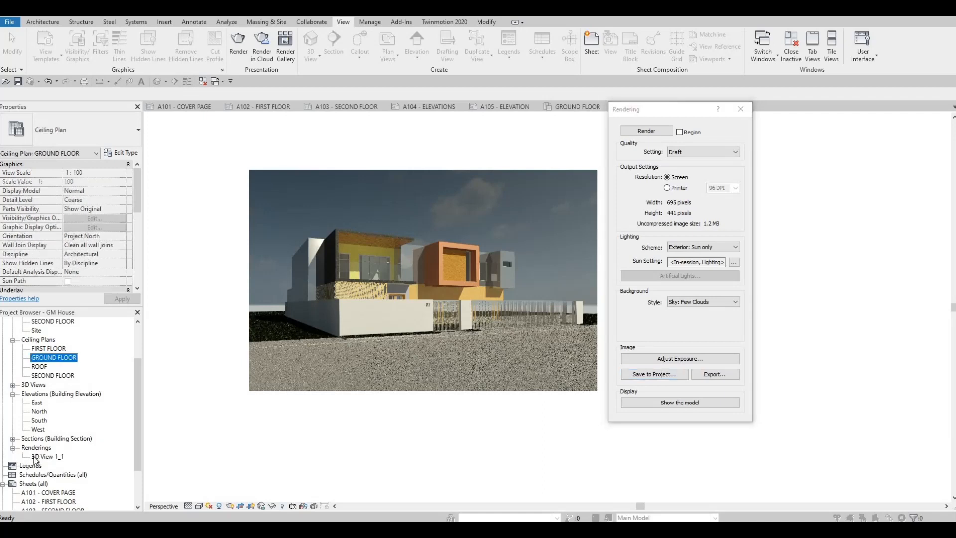
# - Open the A101 cover page sheet and place the 3D View 1_1 rendering in its drawing area
pyautogui.click(189, 106)
pyautogui.moveTo(202, 306); pyautogui.dragTo(424, 281, button='middle')
pyautogui.scroll(-2, 424, 279)
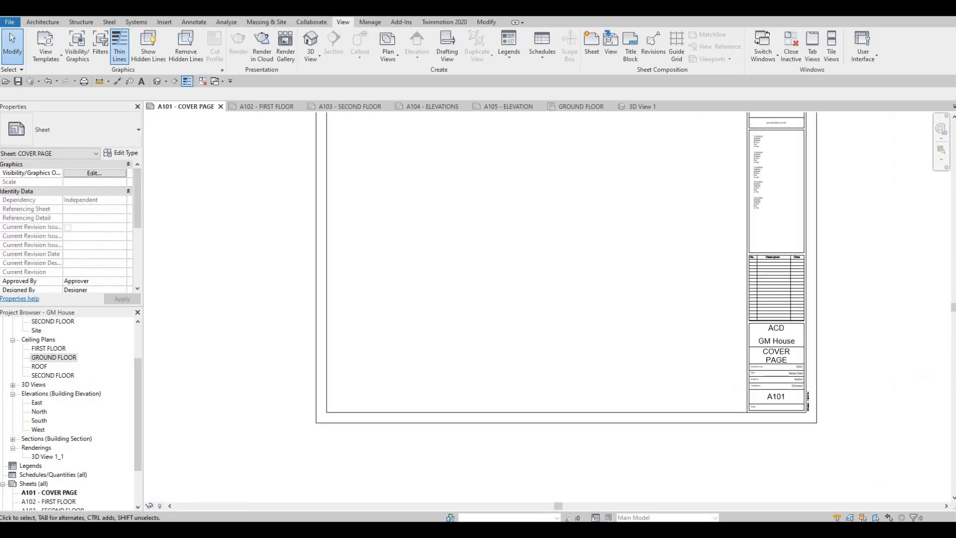
pyautogui.moveTo(46, 457); pyautogui.dragTo(488, 209)
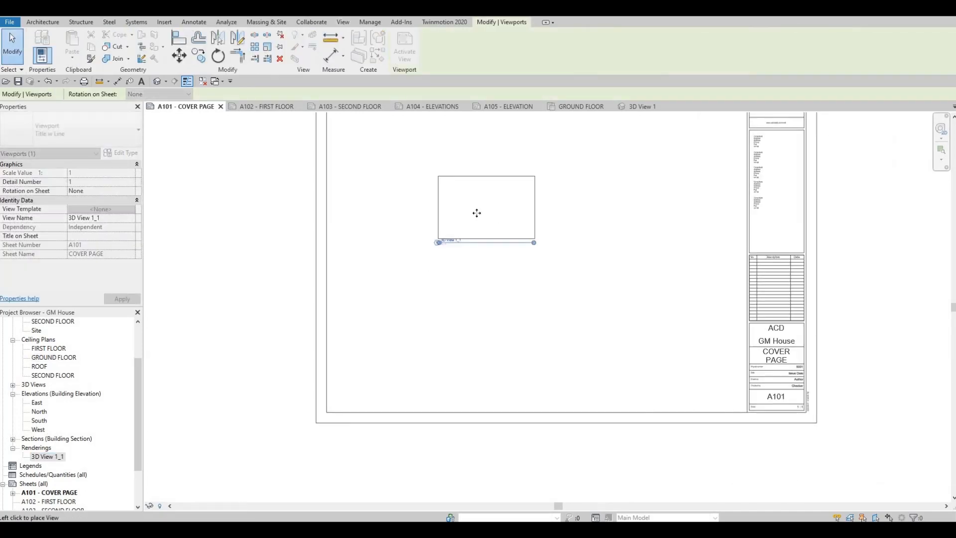
pyautogui.click(487, 211)
# - Change the placed rendering's viewport type to No Title
pyautogui.click(444, 242)
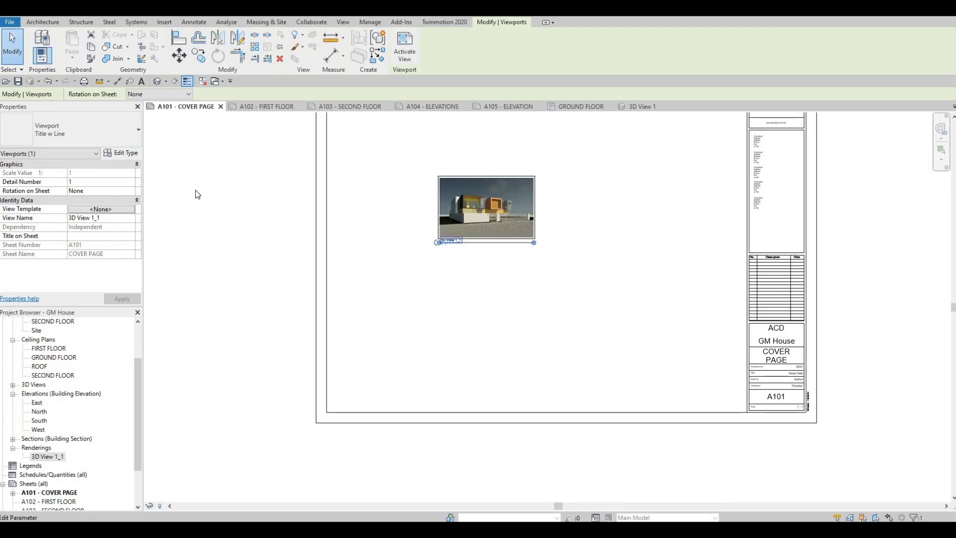
pyautogui.click(69, 126)
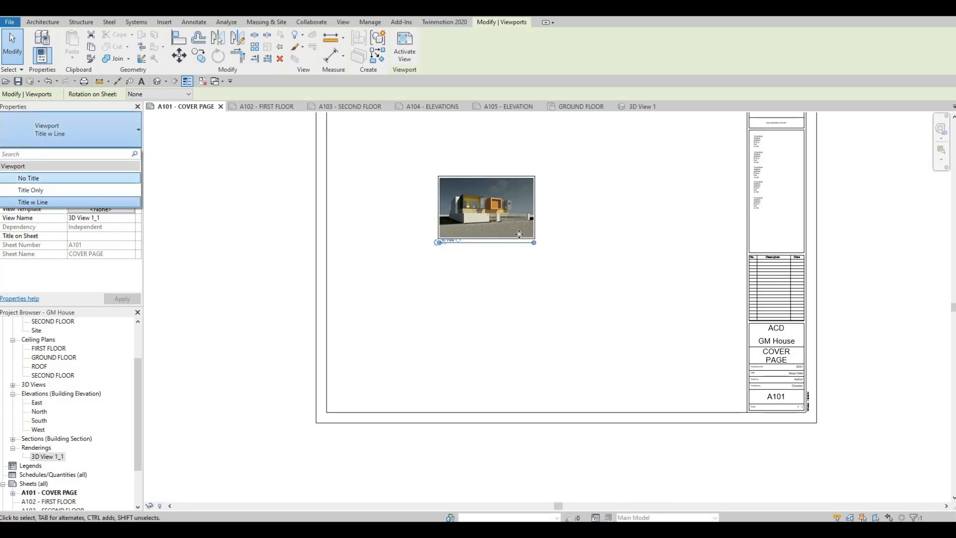
pyautogui.press('Return')
# - Activate the rendering's viewport and enlarge the image proportionally to about 498 by 316 mm
pyautogui.scroll(1, 522, 226)
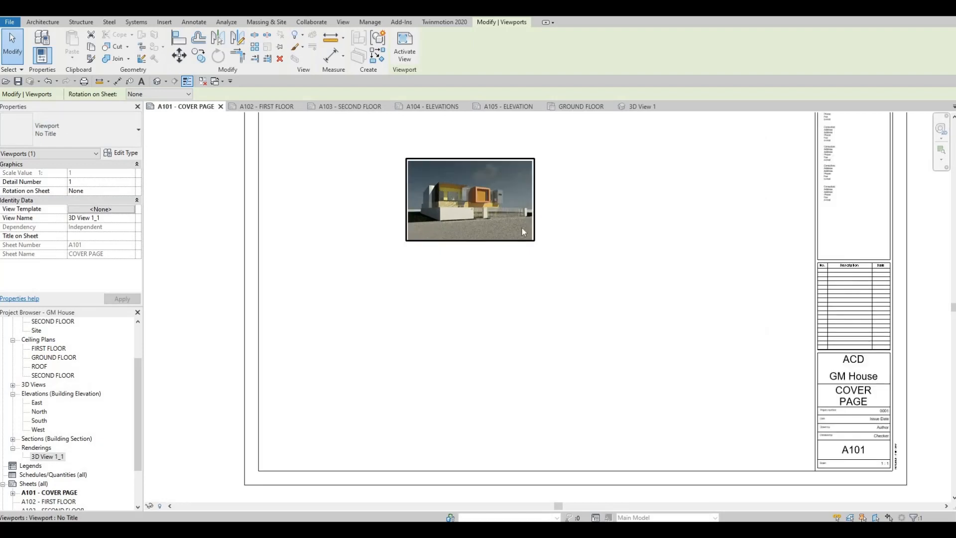
pyautogui.doubleClick(499, 219)
pyautogui.click(531, 239)
pyautogui.moveTo(532, 239); pyautogui.dragTo(474, 230)
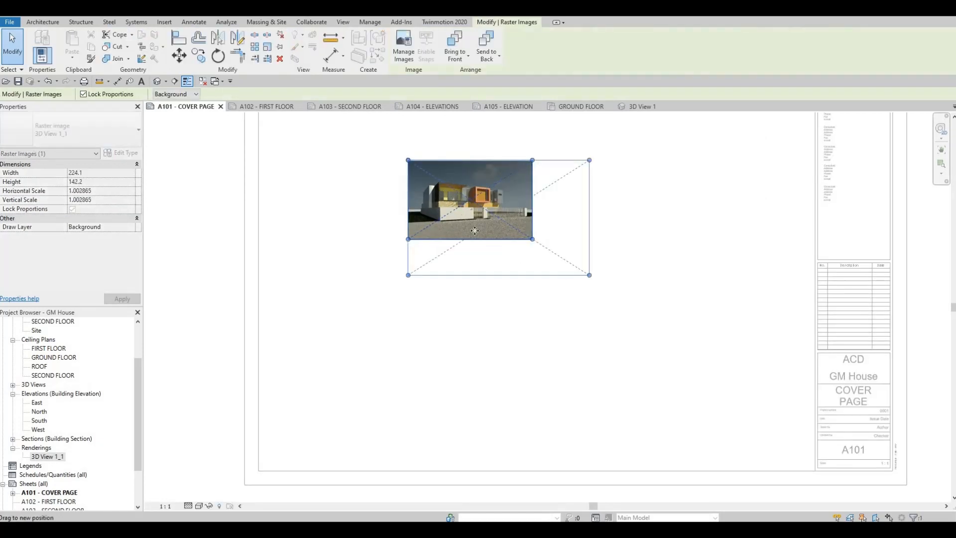
pyautogui.scroll(-1, 522, 258)
pyautogui.moveTo(434, 182); pyautogui.dragTo(386, 152)
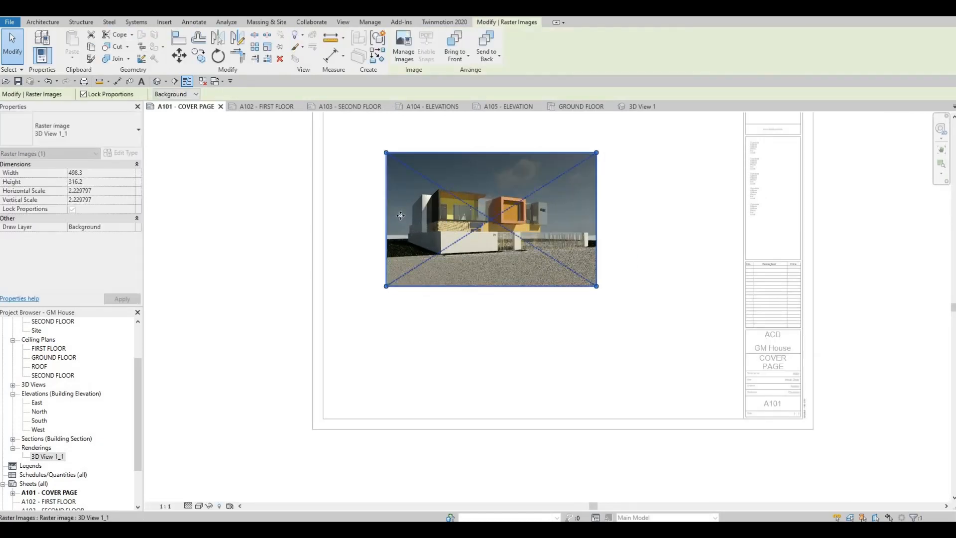
# - Reposition the image in the upper left of the cover page, enlarge it to about 686 by 435 mm, and deactivate the viewport
pyautogui.moveTo(400, 216); pyautogui.dragTo(402, 281, button='middle')
pyautogui.click(357, 165)
pyautogui.moveTo(375, 188); pyautogui.dragTo(345, 190)
pyautogui.click(390, 221)
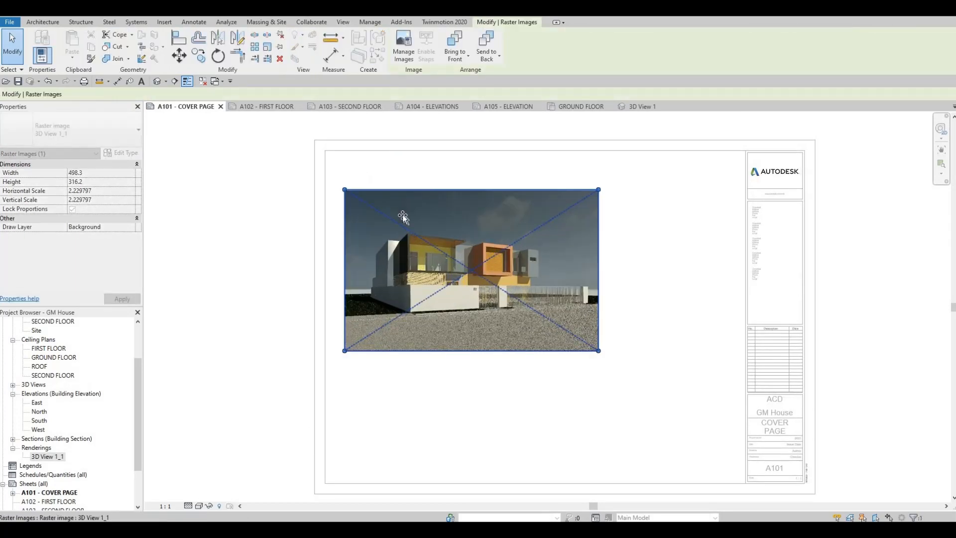
pyautogui.moveTo(451, 317)
pyautogui.mouseDown()
pyautogui.moveTo(456, 297)
pyautogui.moveTo(457, 308)
pyautogui.mouseUp()
pyautogui.moveTo(599, 347); pyautogui.dragTo(630, 385)
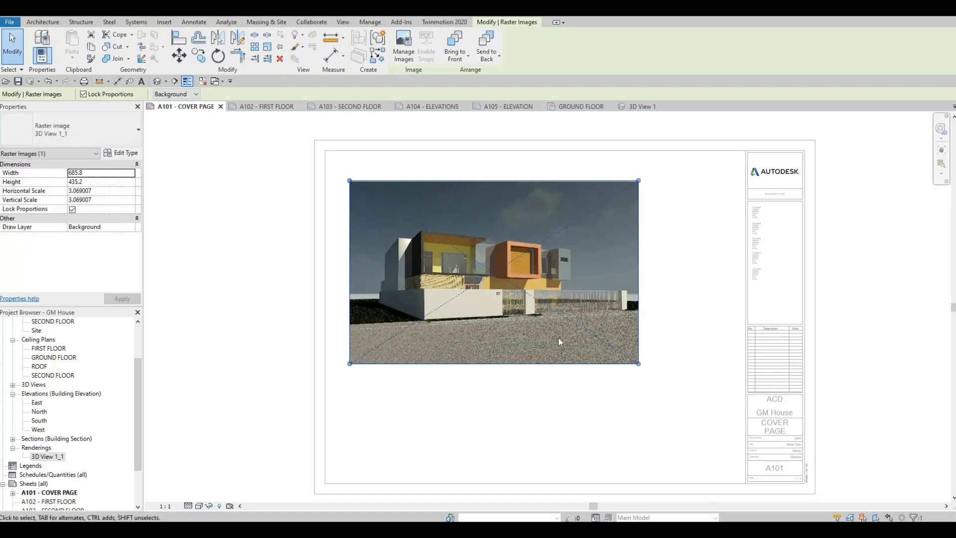
pyautogui.moveTo(558, 337); pyautogui.dragTo(490, 294, button='middle')
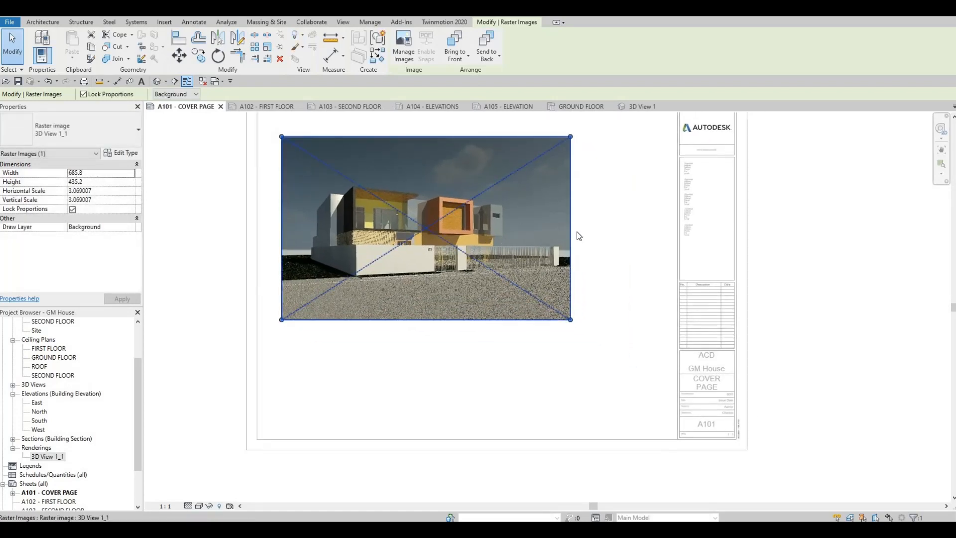
pyautogui.click(597, 234)
pyautogui.click(591, 264)
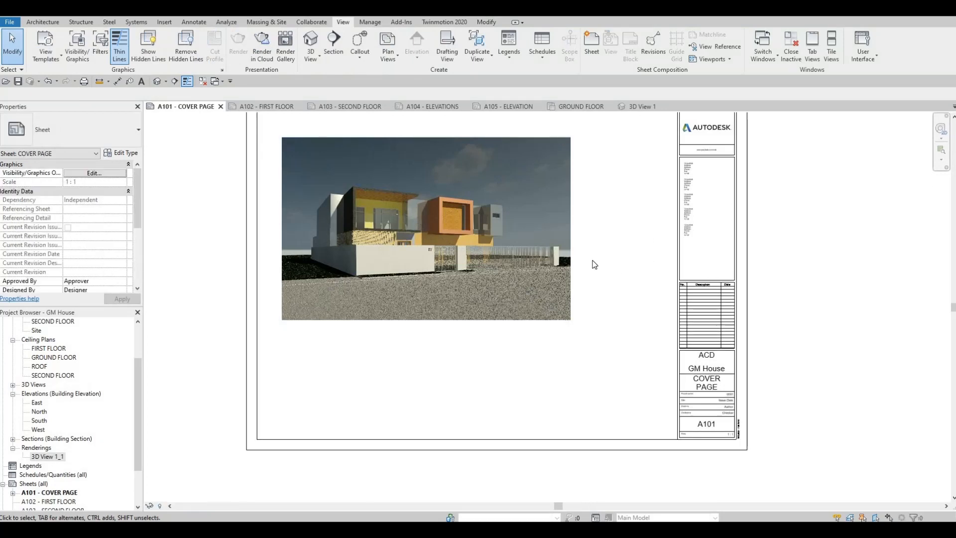
# - Start a new sheet list and add Sheet Number and Sheet Name as its scheduled fields
pyautogui.scroll(-2, 592, 263)
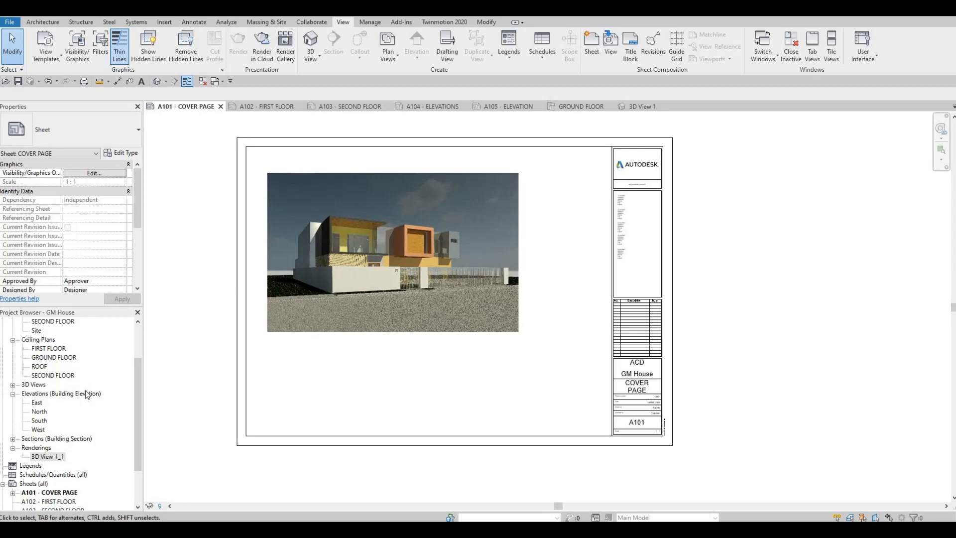
pyautogui.scroll(-1, 116, 393)
pyautogui.scroll(-1, 99, 399)
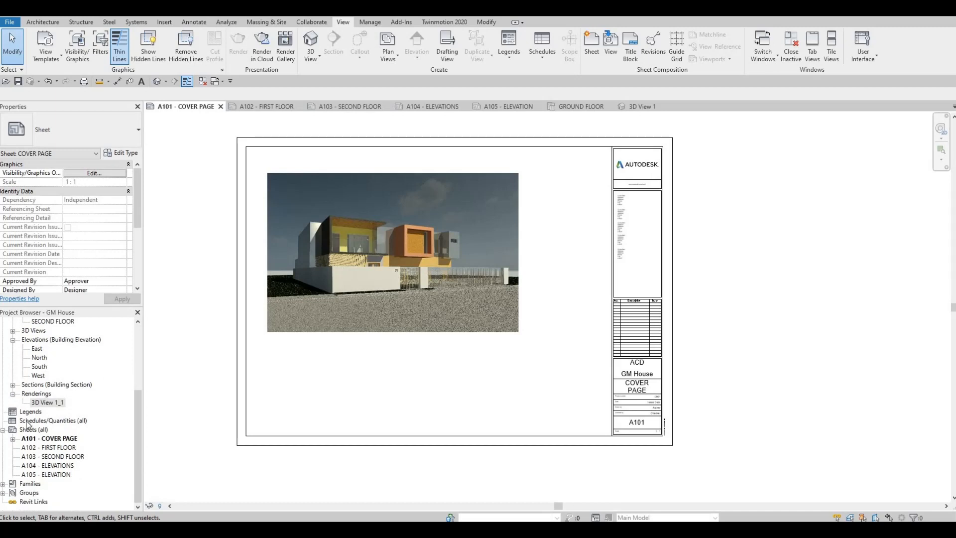
pyautogui.rightClick(29, 422)
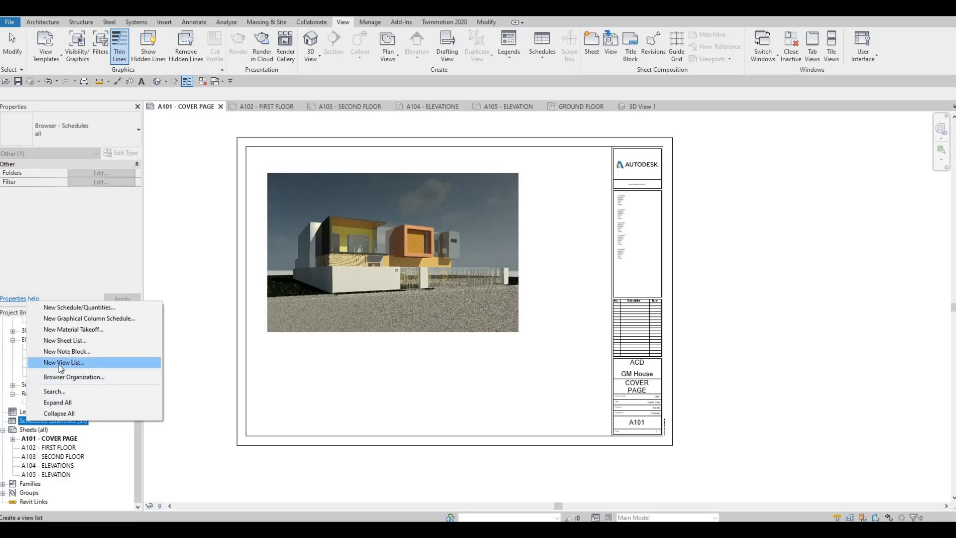
pyautogui.click(70, 341)
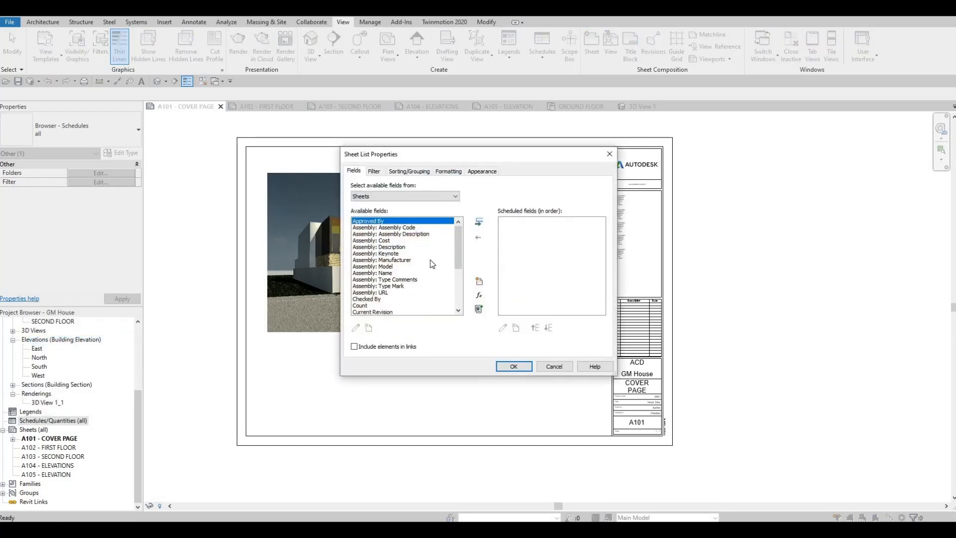
pyautogui.scroll(-4, 432, 265)
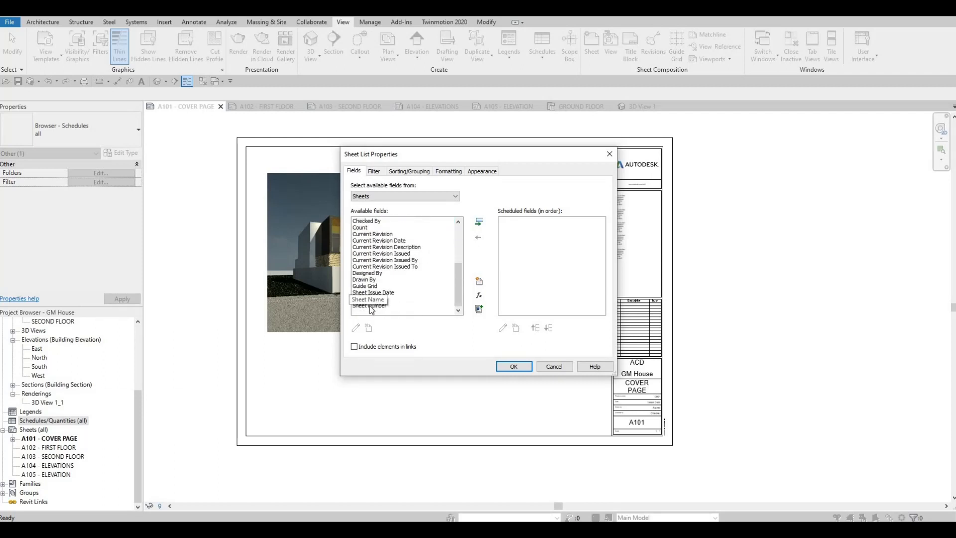
pyautogui.click(371, 305)
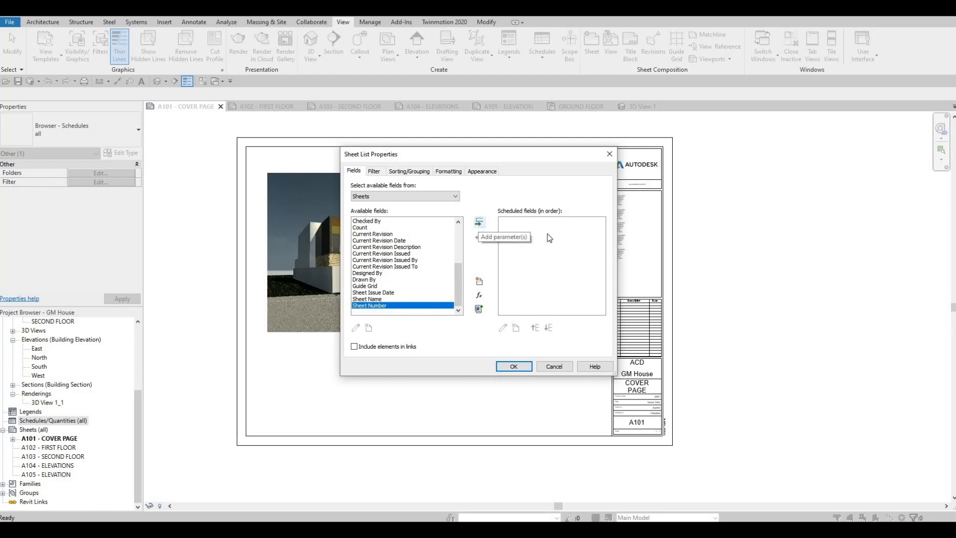
pyautogui.click(479, 222)
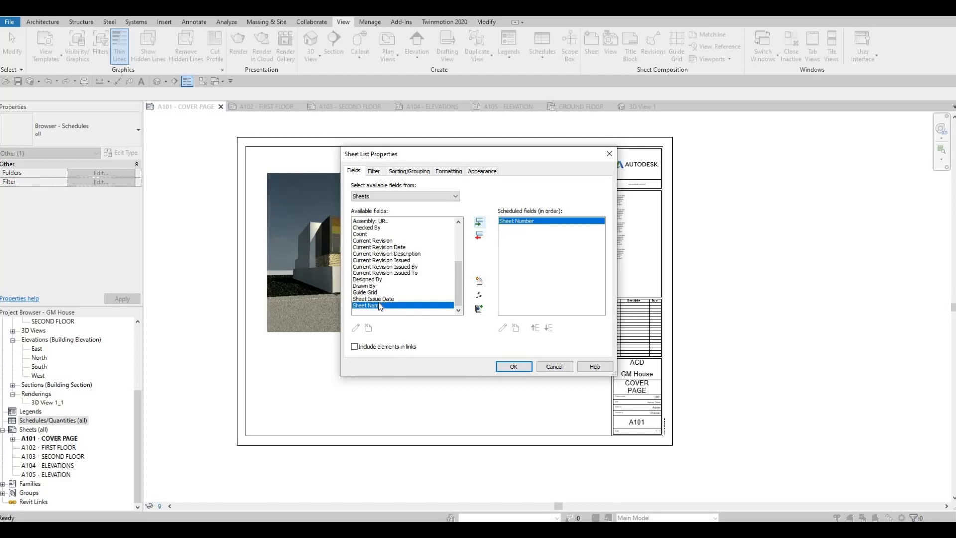
pyautogui.click(479, 222)
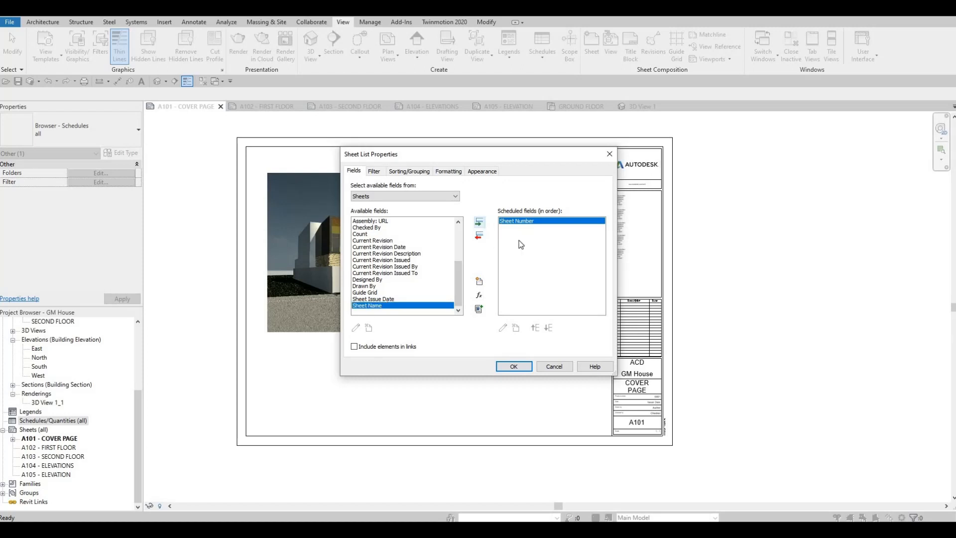
# - Review the sheet list's filter, sorting and grouping, formatting, and appearance settings
pyautogui.click(375, 172)
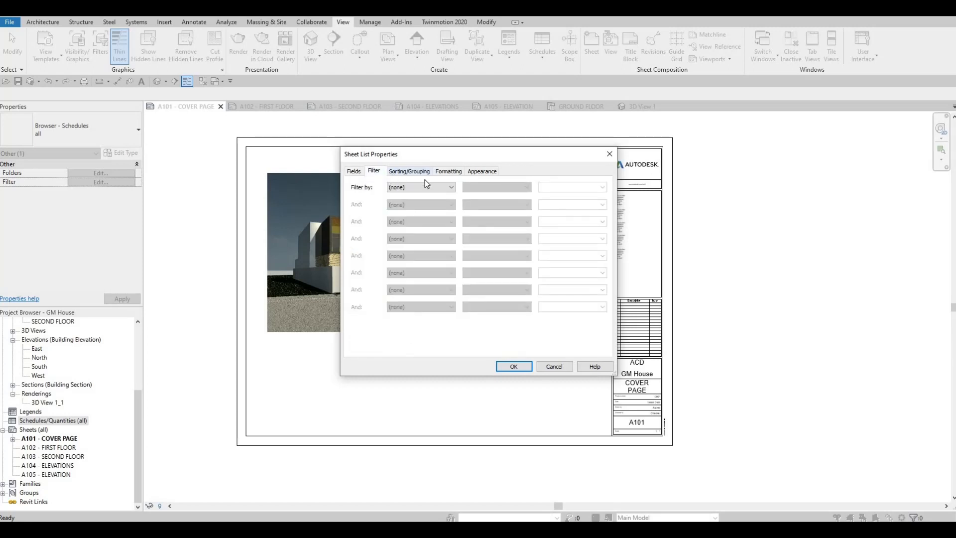
pyautogui.click(426, 173)
pyautogui.click(449, 172)
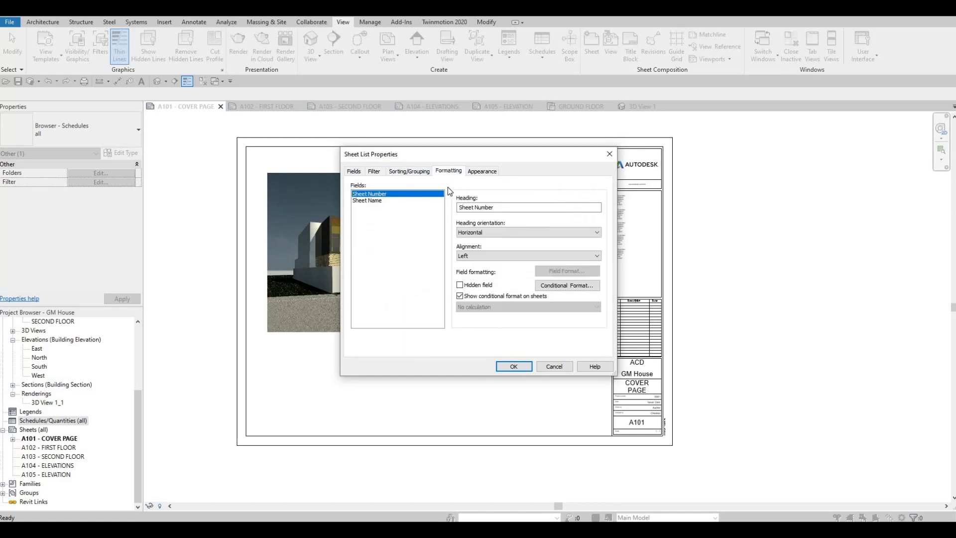
pyautogui.click(469, 172)
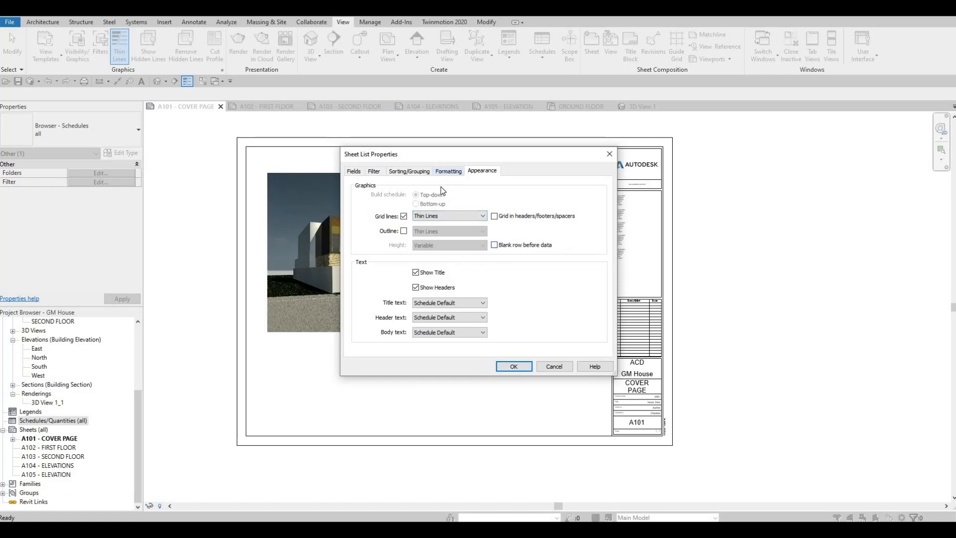
pyautogui.click(445, 172)
pyautogui.click(396, 171)
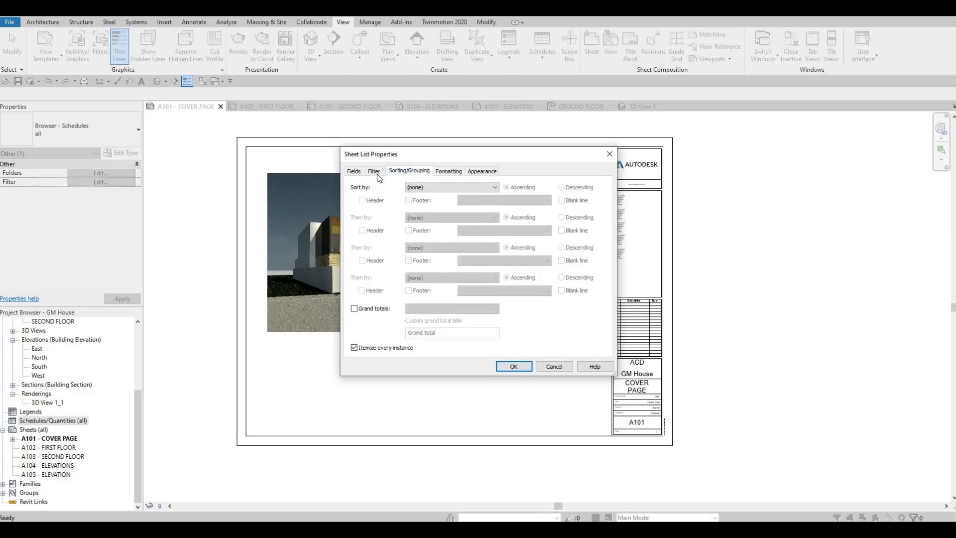
pyautogui.click(376, 173)
pyautogui.click(409, 172)
pyautogui.click(450, 172)
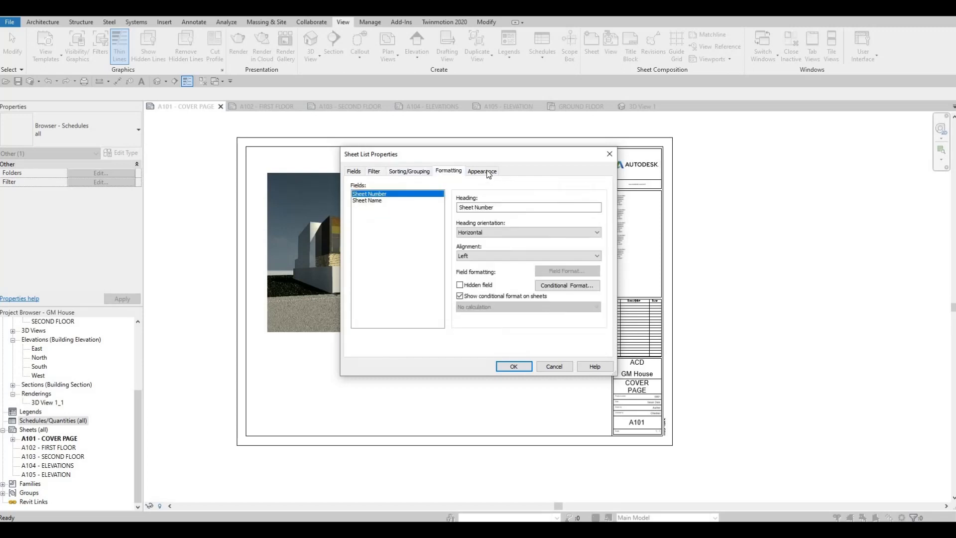
# - Set the sheet list's title text to 4mm Arial, header to 3.5mm and body to 2.5mm, create the list, and close its view
pyautogui.click(482, 171)
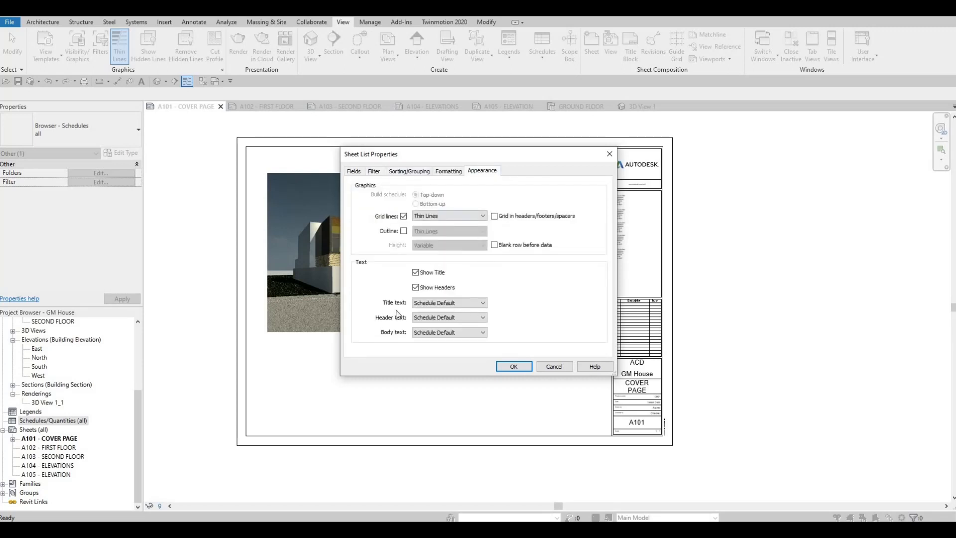
pyautogui.click(438, 304)
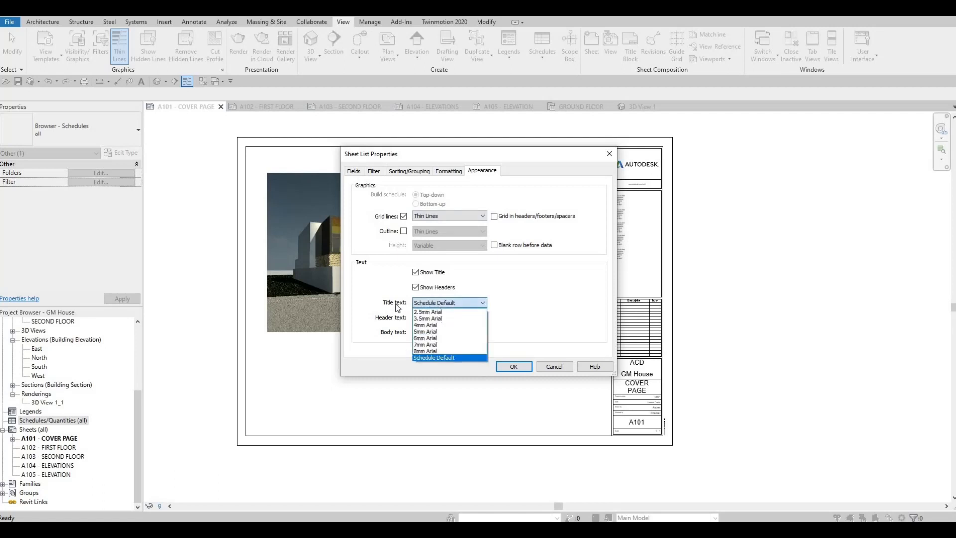
pyautogui.click(425, 324)
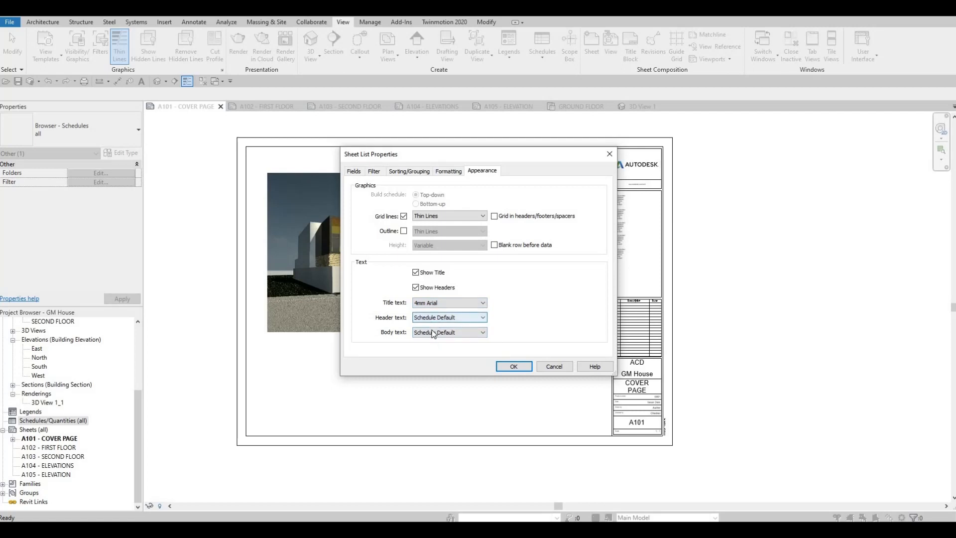
pyautogui.click(438, 317)
pyautogui.click(431, 333)
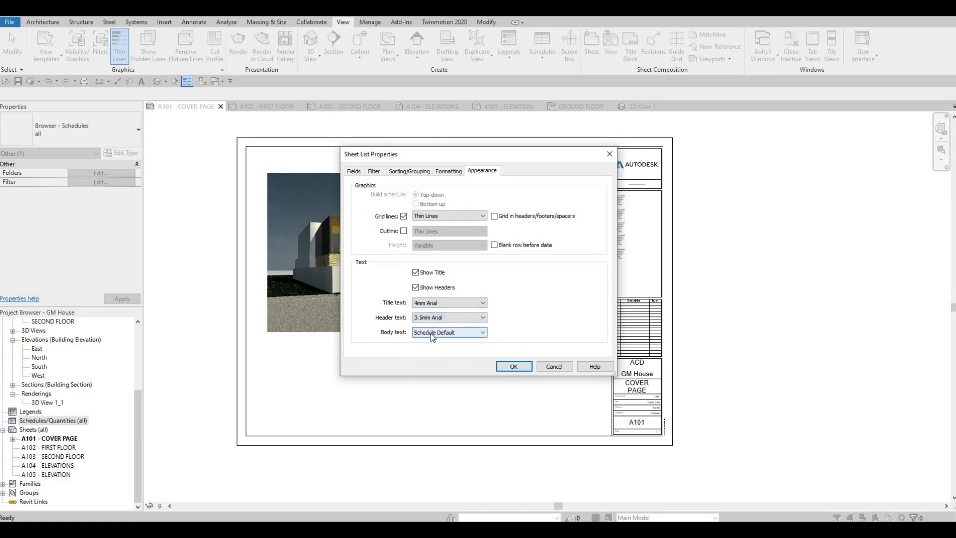
pyautogui.click(433, 332)
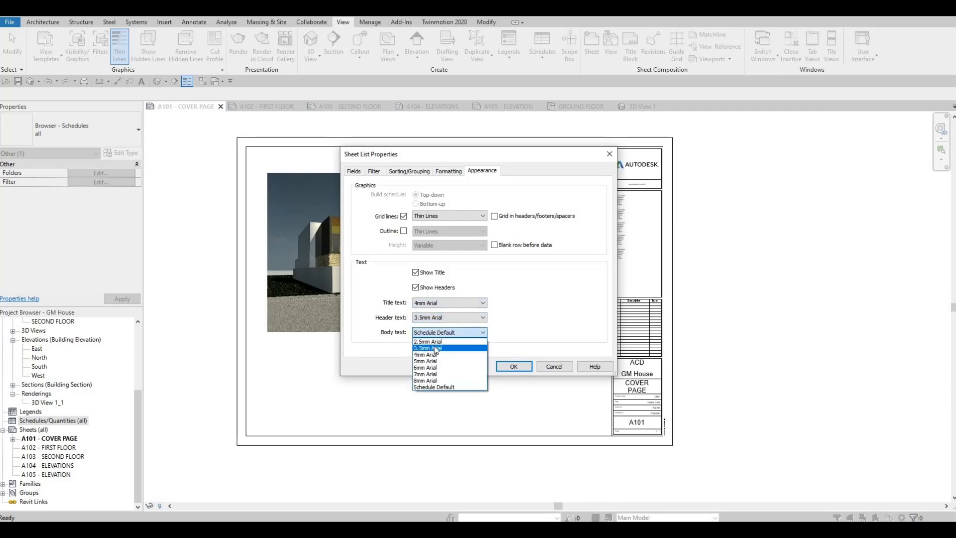
pyautogui.click(428, 341)
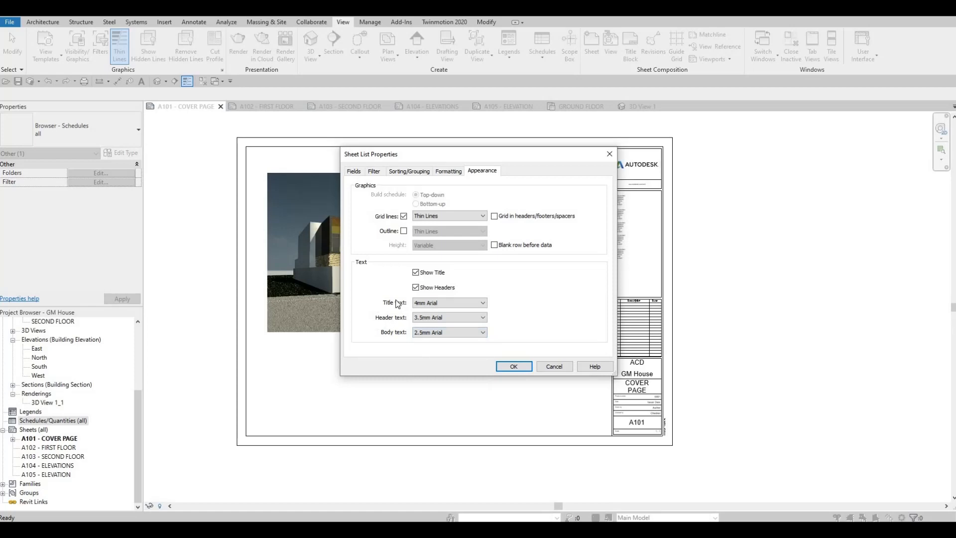
pyautogui.click(518, 366)
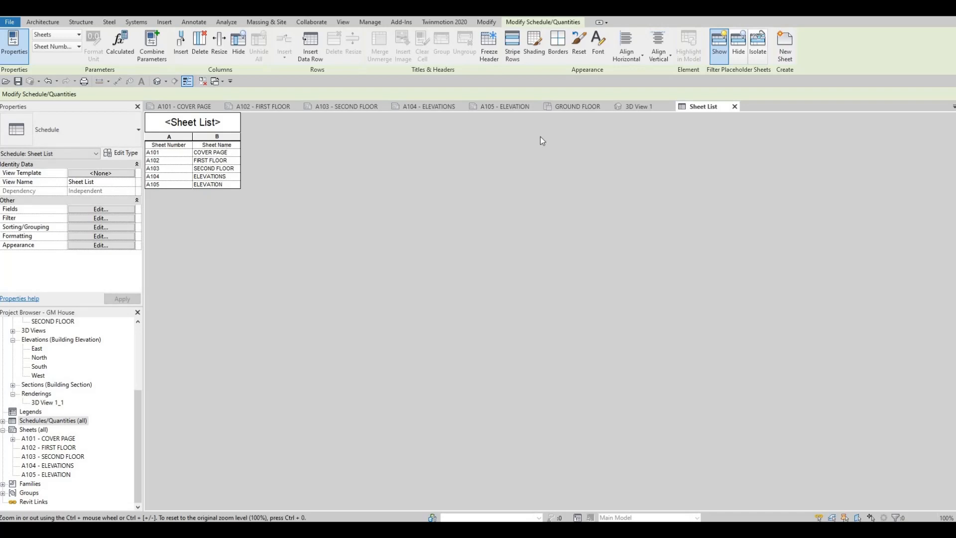
pyautogui.click(734, 107)
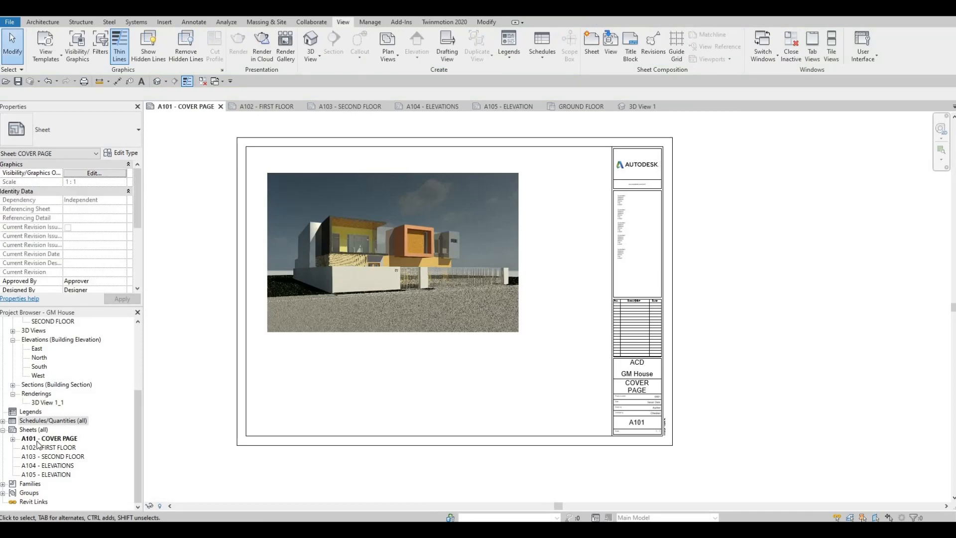
# - Place the sheet list on the cover page in the blank area between the rendered image and the title block
pyautogui.click(4, 421)
pyautogui.click(34, 429)
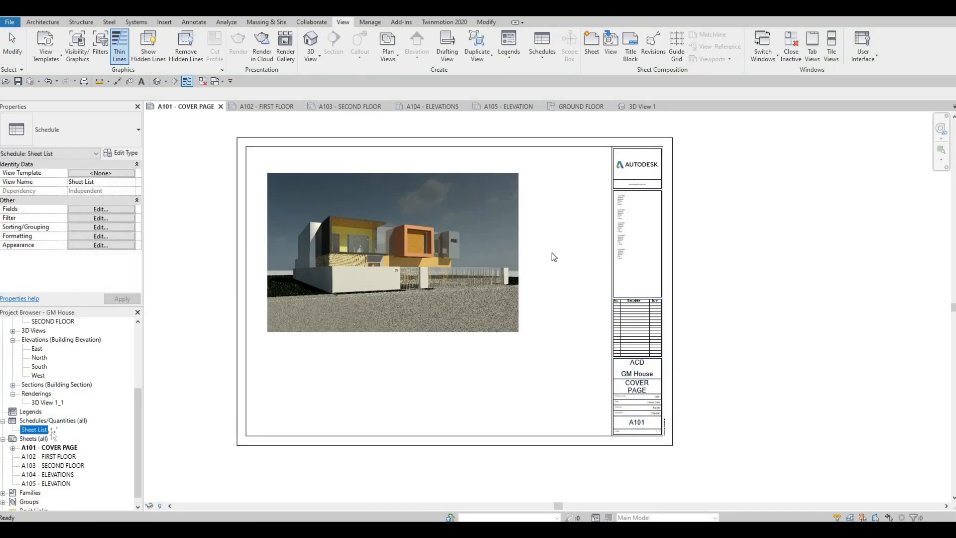
pyautogui.moveTo(40, 429); pyautogui.dragTo(551, 253)
pyautogui.click(571, 195)
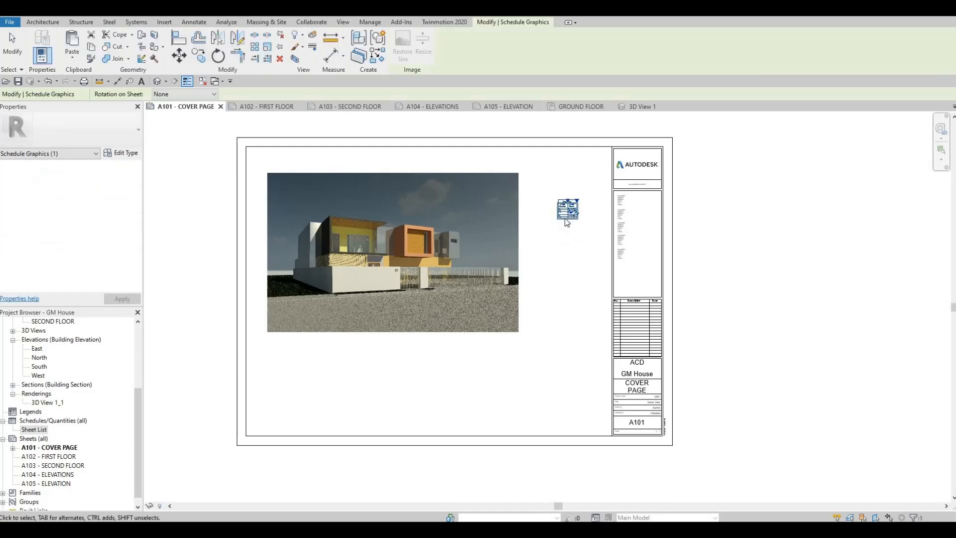
pyautogui.scroll(5, 567, 222)
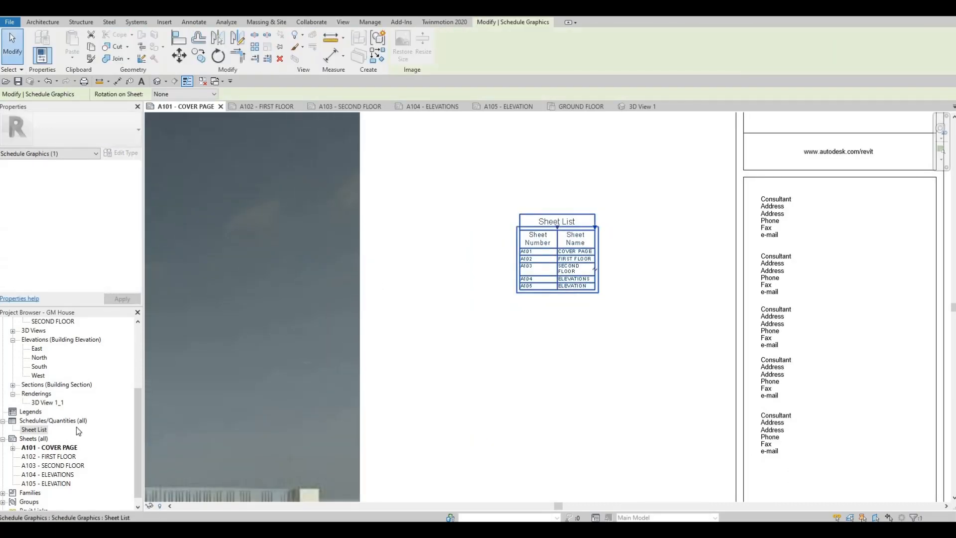
# - Rename the sheet list as DRAWING LIST
pyautogui.click(40, 430)
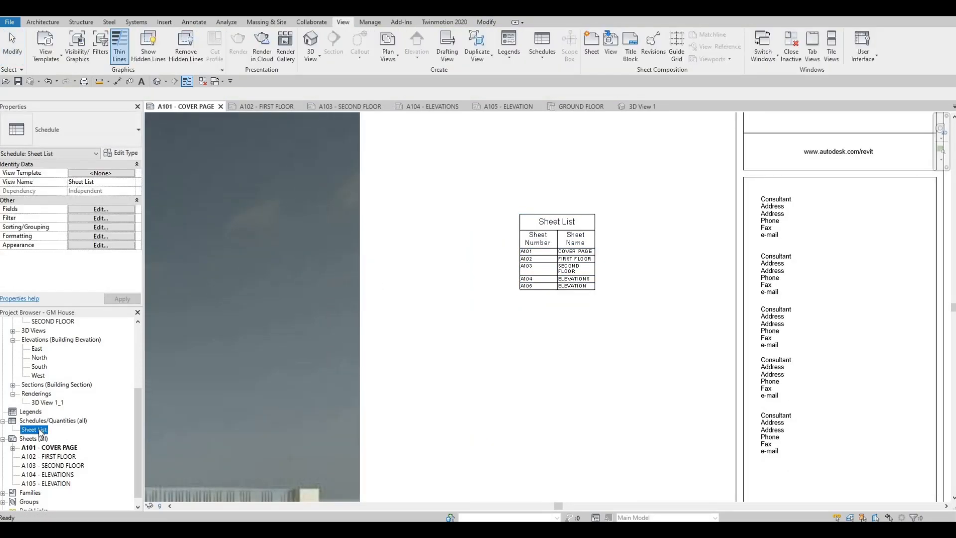
pyautogui.click(39, 430)
pyautogui.write('ddrawing lis')
pyautogui.press('BackSpace')
pyautogui.press('BackSpace')
pyautogui.press('BackSpace')
pyautogui.press('BackSpace')
pyautogui.press('BackSpace')
pyautogui.press('BackSpace')
pyautogui.press('BackSpace')
pyautogui.press('BackSpace')
pyautogui.press('BackSpace')
pyautogui.press('BackSpace')
pyautogui.press('BackSpace')
pyautogui.press('BackSpace')
pyautogui.write('DRAWING LIST')
pyautogui.press('Return')
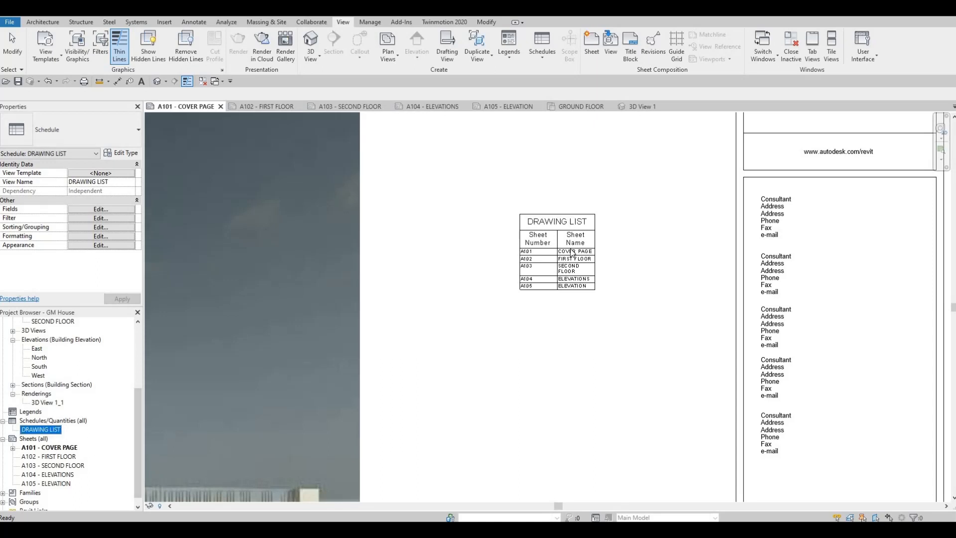
# - Widen the drawing list's columns so each entry fits on one line, and align the table with the image's upper edge
pyautogui.scroll(-1, 596, 287)
pyautogui.click(596, 287)
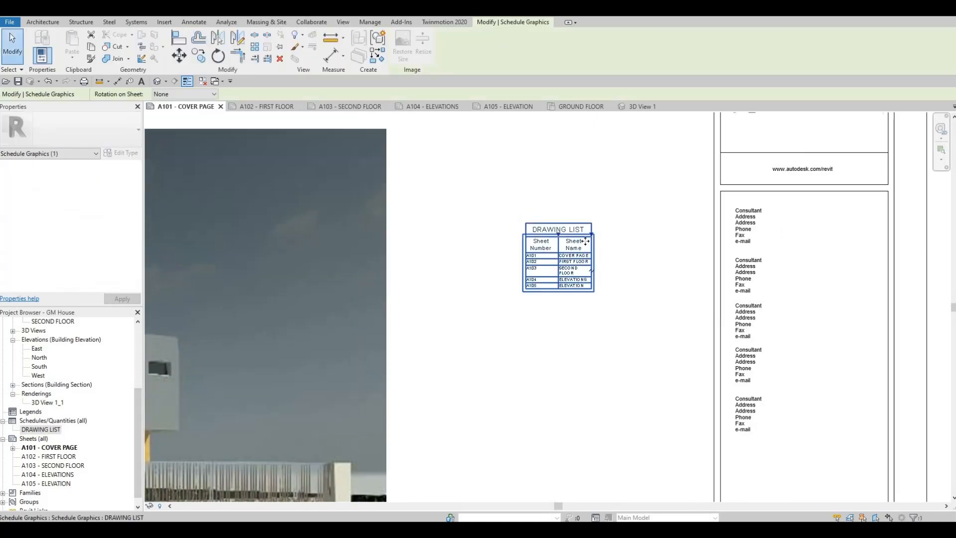
pyautogui.moveTo(652, 236); pyautogui.dragTo(651, 237)
pyautogui.moveTo(558, 235)
pyautogui.mouseDown()
pyautogui.moveTo(569, 234)
pyautogui.moveTo(557, 225)
pyautogui.moveTo(526, 133)
pyautogui.mouseUp()
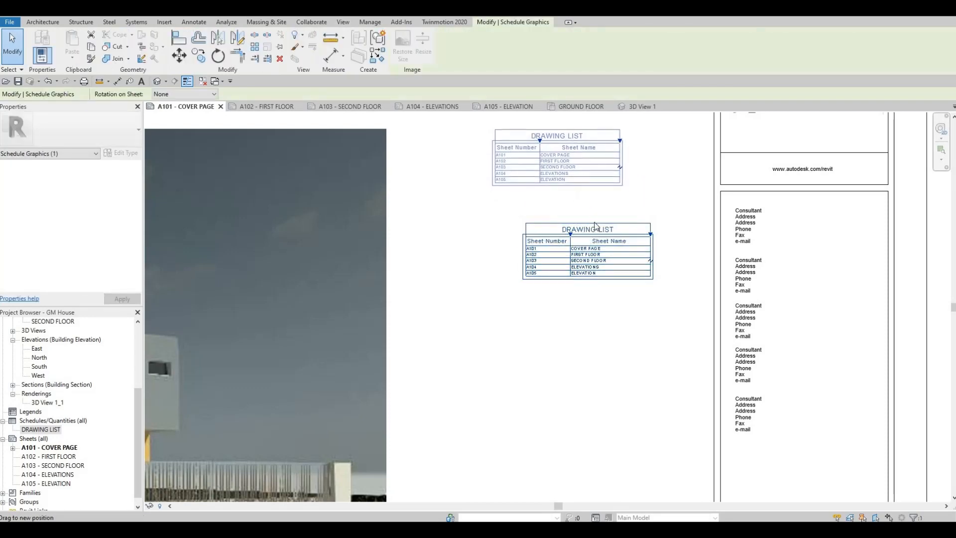
pyautogui.click(583, 258)
pyautogui.scroll(-1, 567, 249)
pyautogui.moveTo(565, 275); pyautogui.dragTo(540, 351, button='middle')
# - Examine the drawing list's text and the overall layout of the cover page
pyautogui.scroll(1, 506, 303)
pyautogui.scroll(2, 505, 304)
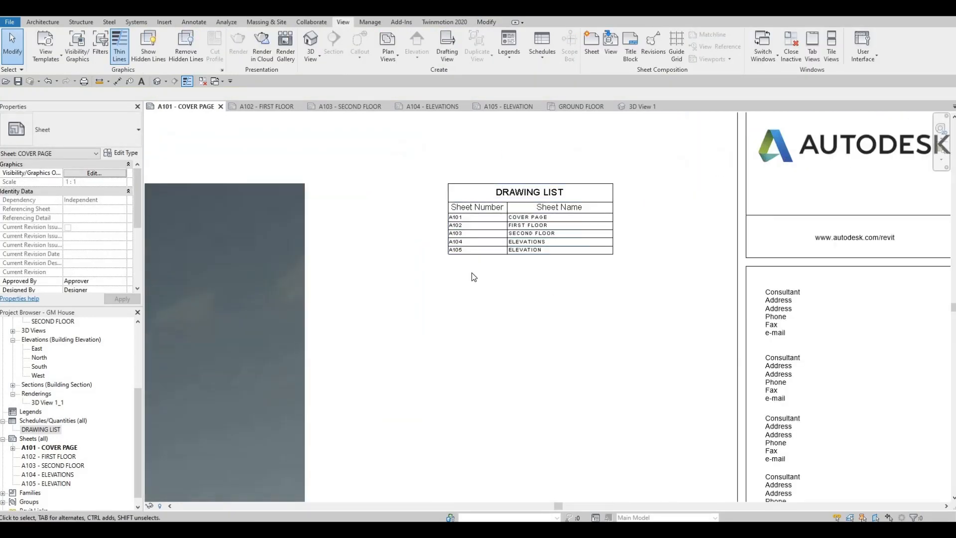
pyautogui.scroll(-3, 570, 256)
pyautogui.moveTo(580, 267); pyautogui.dragTo(610, 206, button='middle')
pyautogui.scroll(-1, 610, 206)
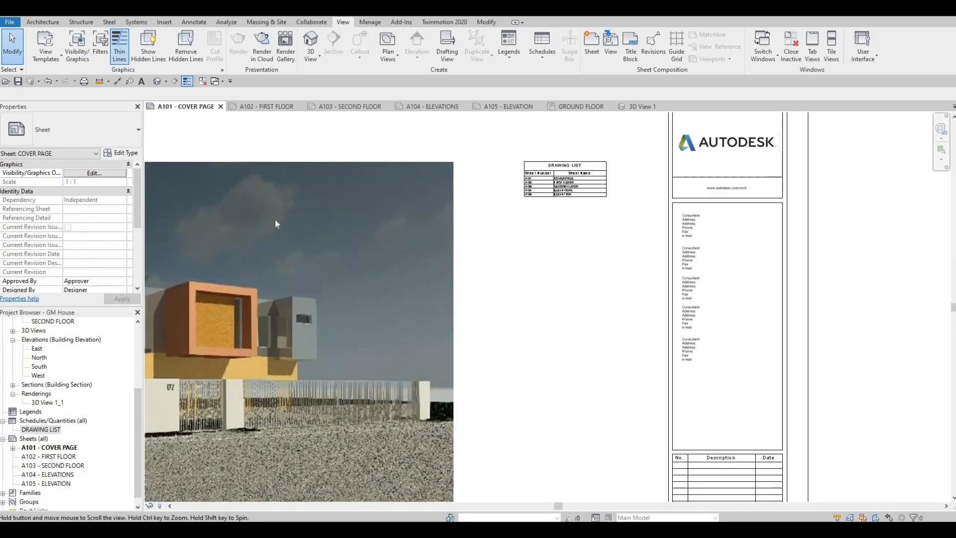
pyautogui.scroll(-2, 470, 271)
pyautogui.moveTo(471, 270); pyautogui.dragTo(533, 216, button='middle')
pyautogui.scroll(-2, 600, 279)
pyautogui.moveTo(460, 319); pyautogui.dragTo(554, 262, button='middle')
pyautogui.moveTo(616, 205); pyautogui.dragTo(572, 226, button='middle')
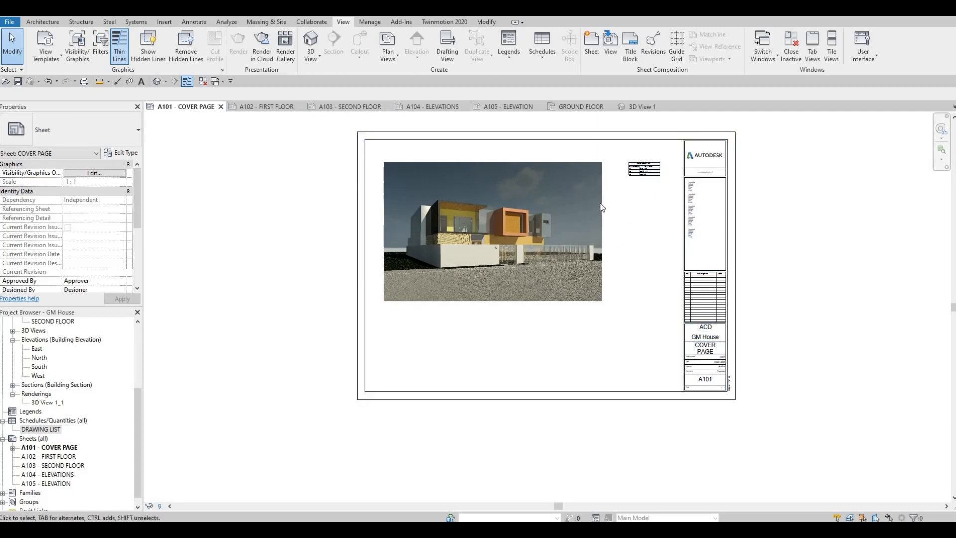
pyautogui.scroll(2, 589, 178)
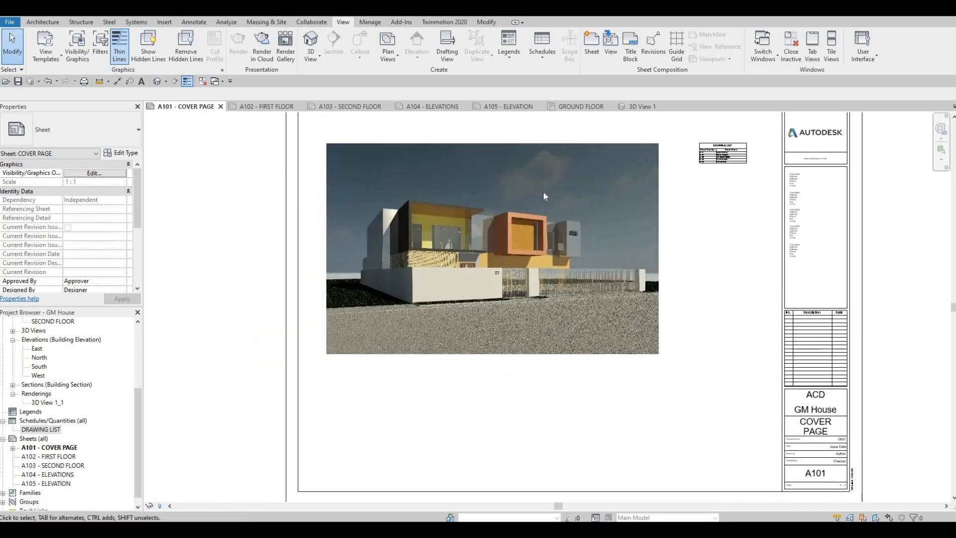
pyautogui.scroll(-1, 507, 248)
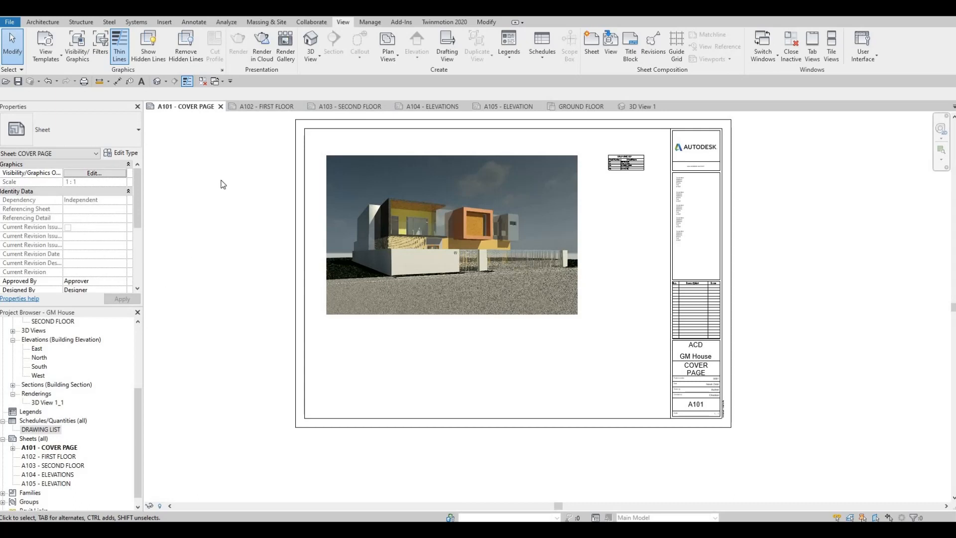
# - Try placing the FIRST FLOOR floor plan at 1:100 on sheet A102
pyautogui.click(266, 109)
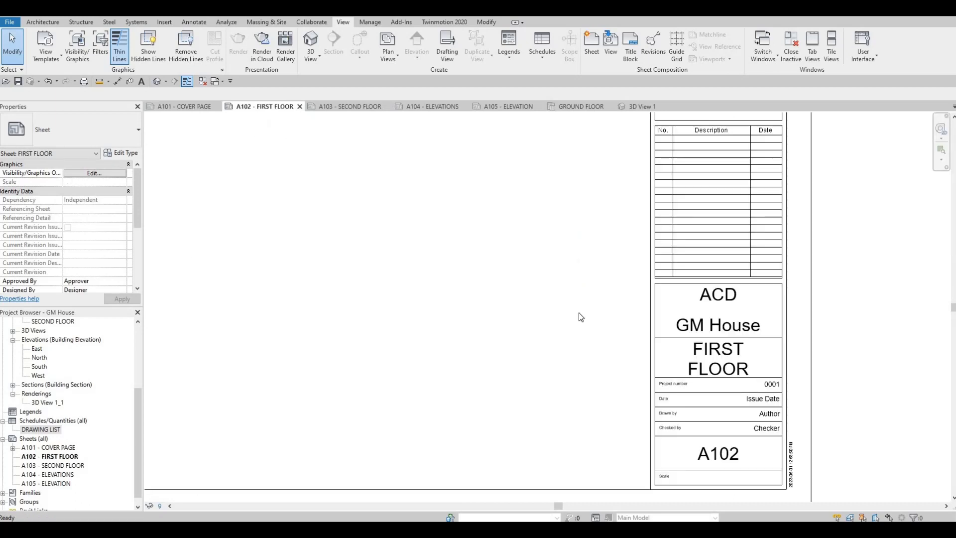
pyautogui.scroll(-2, 453, 268)
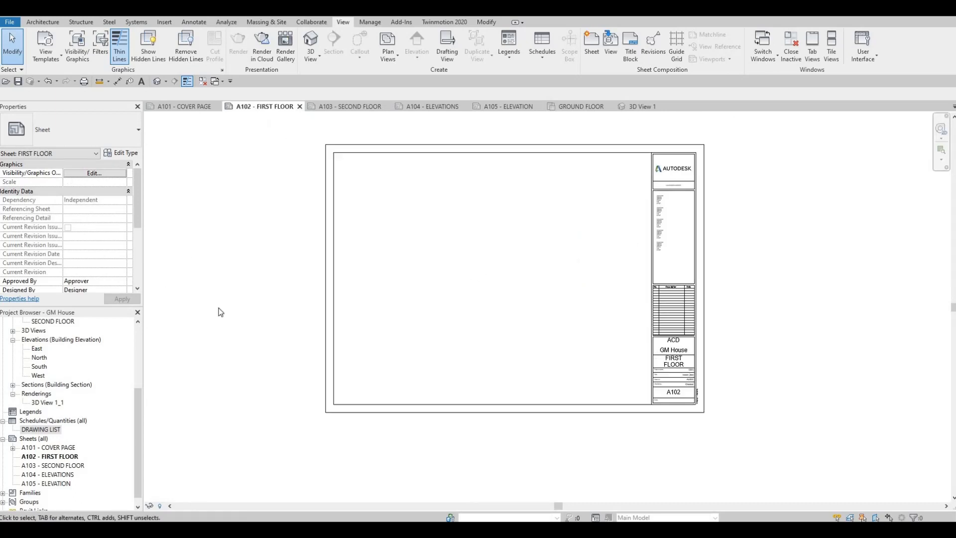
pyautogui.scroll(4, 20, 408)
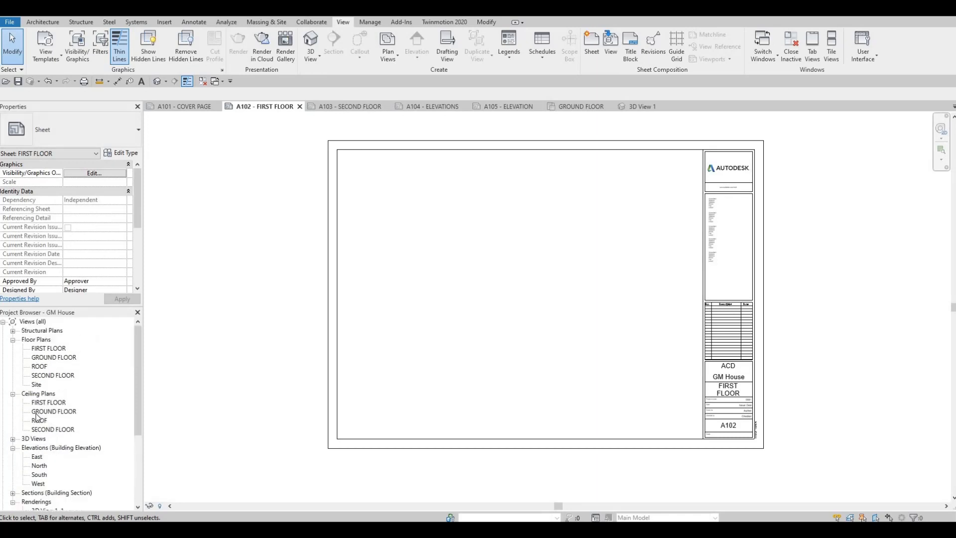
pyautogui.click(14, 396)
pyautogui.click(48, 349)
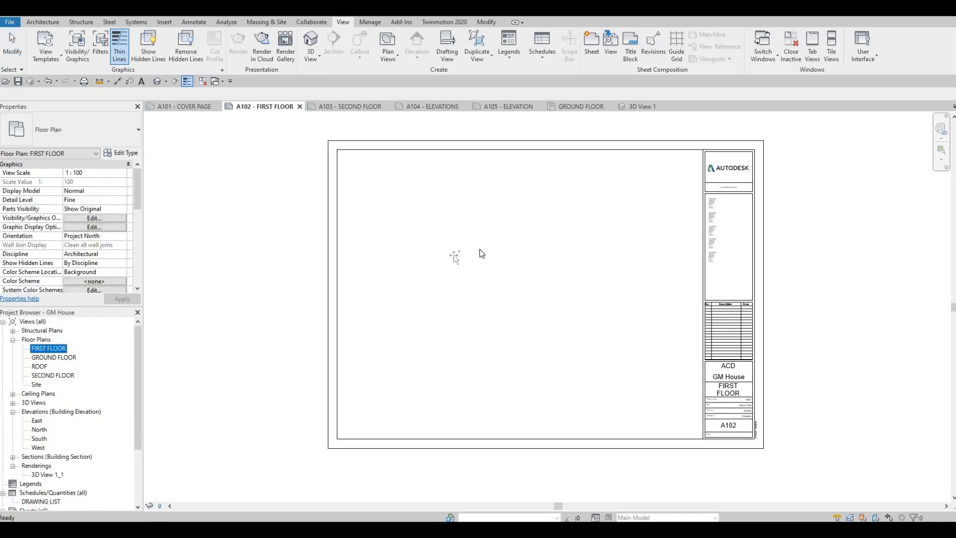
pyautogui.moveTo(498, 267); pyautogui.dragTo(509, 283)
pyautogui.scroll(-2, 509, 284)
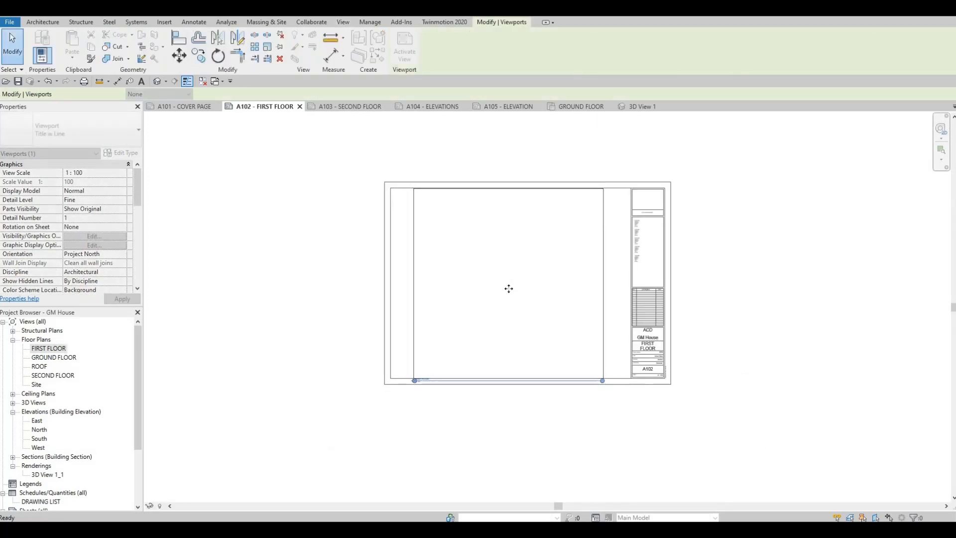
pyautogui.click(508, 287)
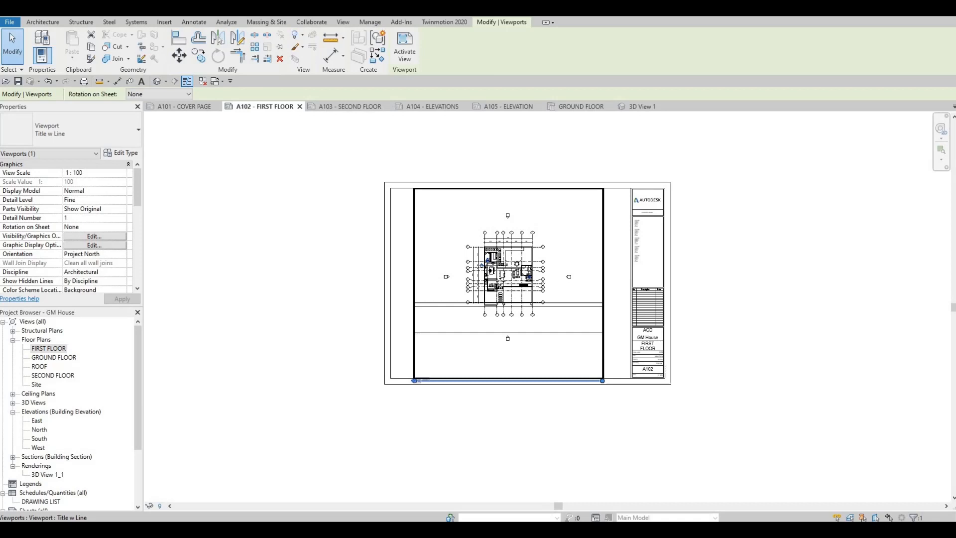
# - Check the placed plan's title and scale, and delete its viewport from sheet A102
pyautogui.click(425, 395)
pyautogui.scroll(4, 426, 393)
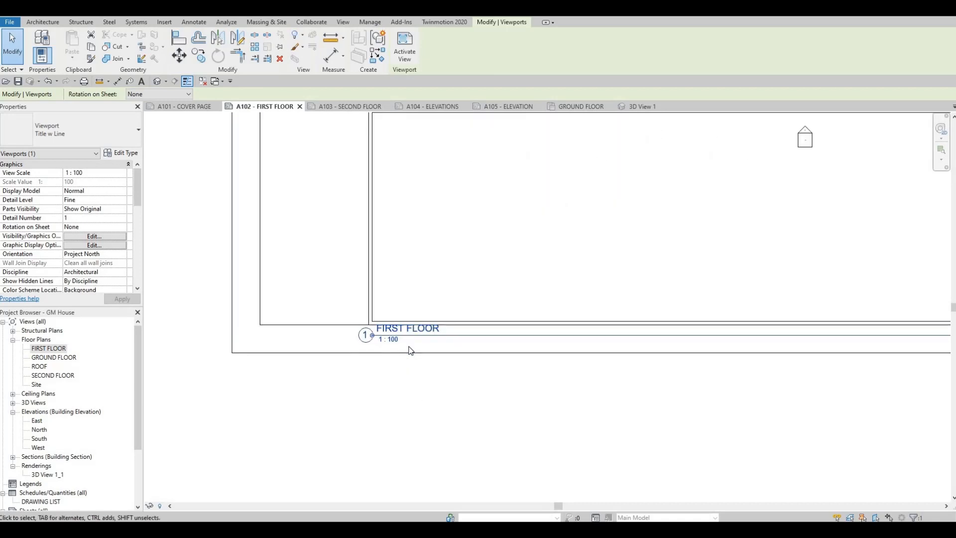
pyautogui.scroll(-5, 458, 303)
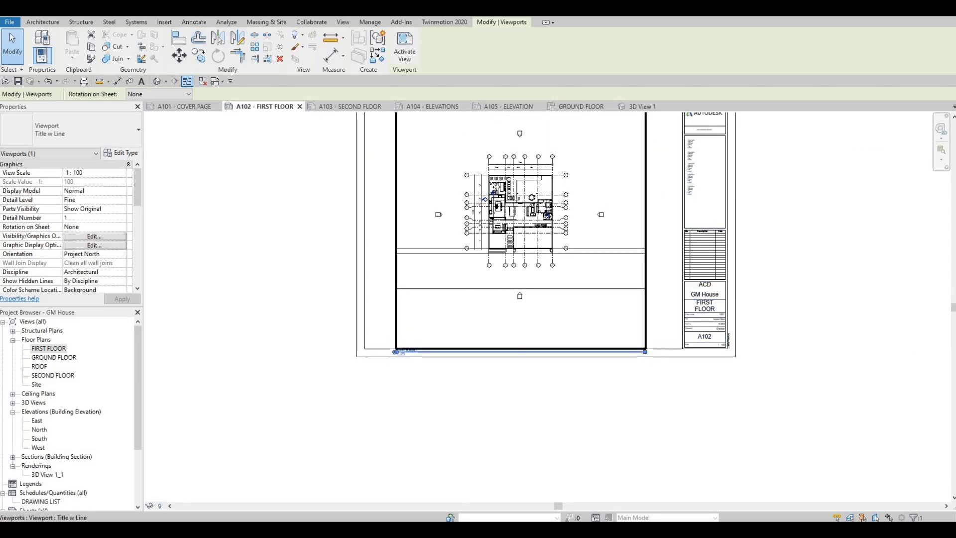
pyautogui.press('Delete')
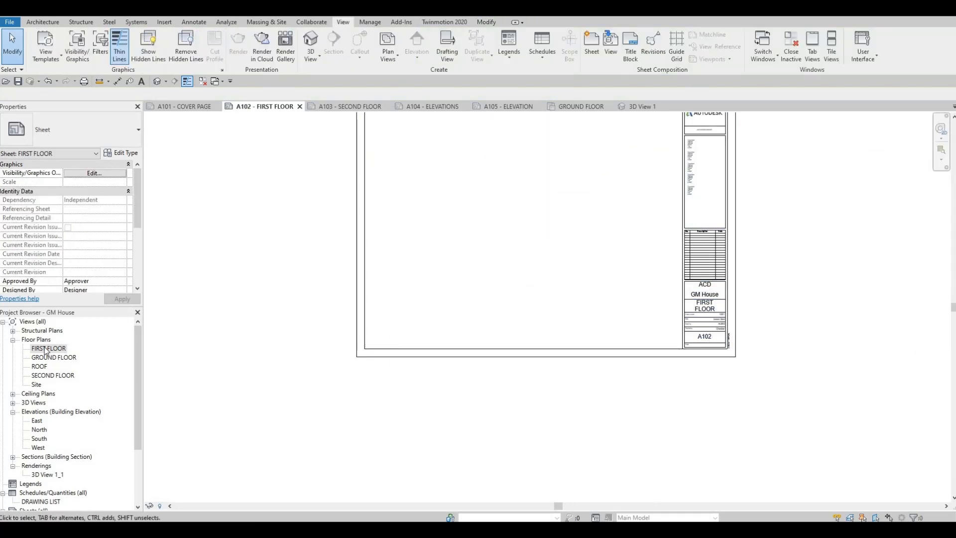
# - Open the FIRST FLOOR floor plan and set its view scale to 1:50
pyautogui.doubleClick(46, 349)
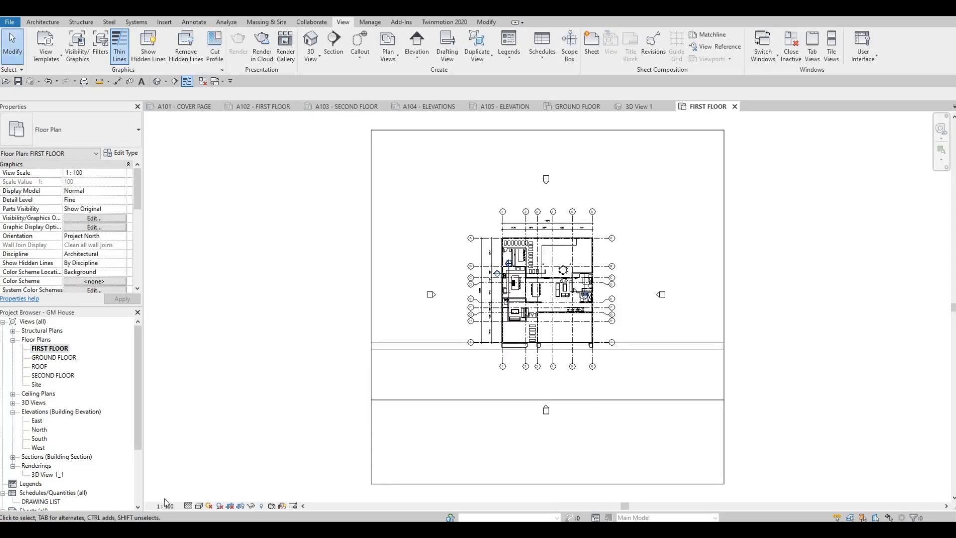
pyautogui.click(164, 505)
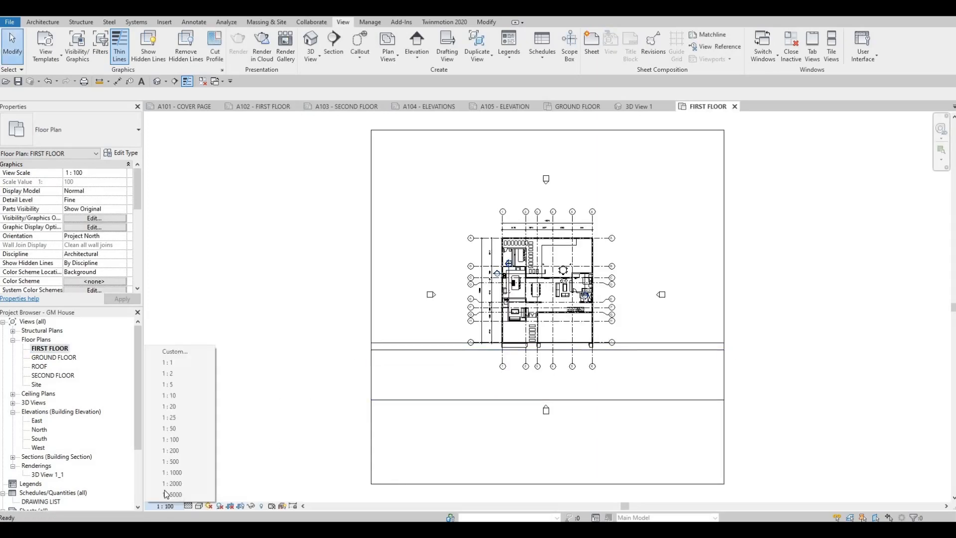
pyautogui.click(168, 429)
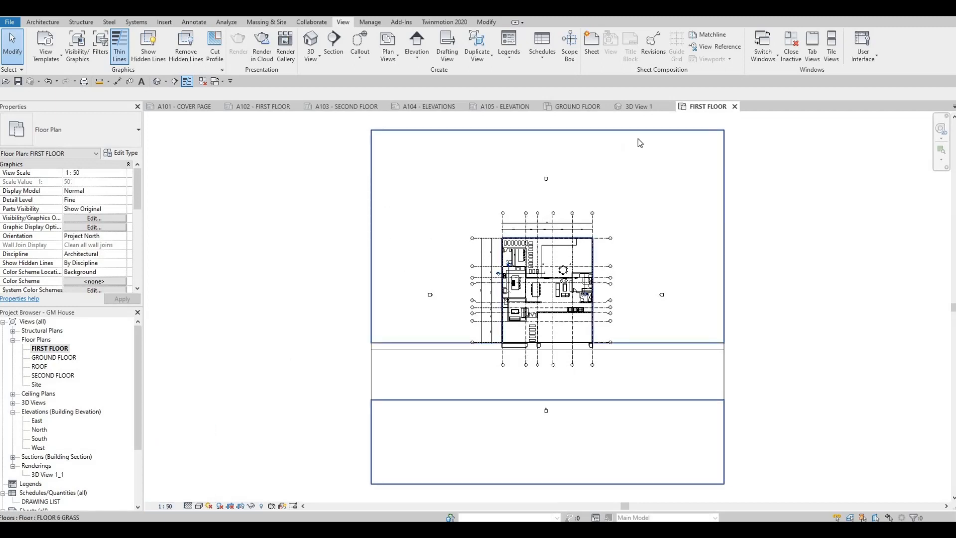
# - Place the rescaled FIRST FLOOR floor plan on sheet A102
pyautogui.click(262, 107)
pyautogui.moveTo(49, 352); pyautogui.dragTo(482, 216)
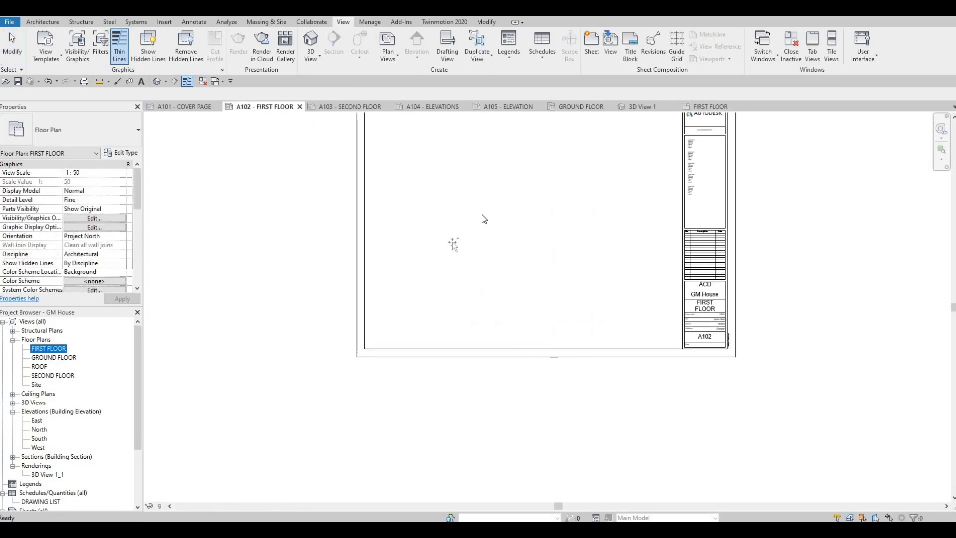
pyautogui.click(521, 211)
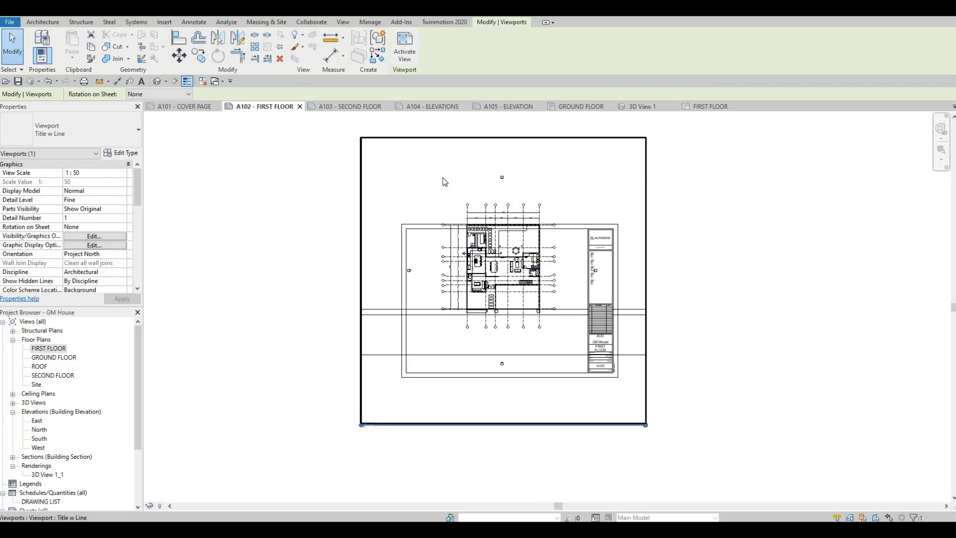
# - Enable Crop View, Crop Region Visible and Annotation Crop for the FIRST FLOOR floor plan
pyautogui.click(727, 107)
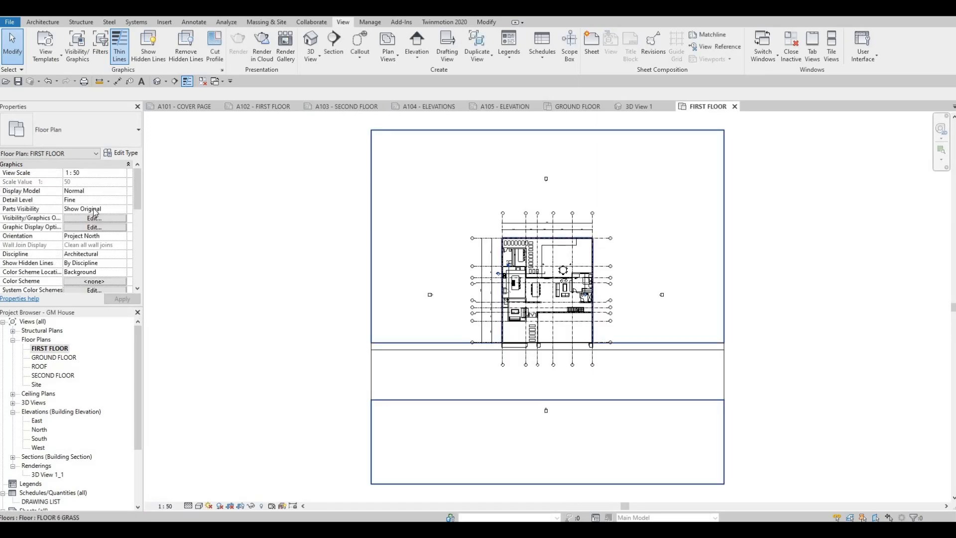
pyautogui.scroll(-4, 94, 217)
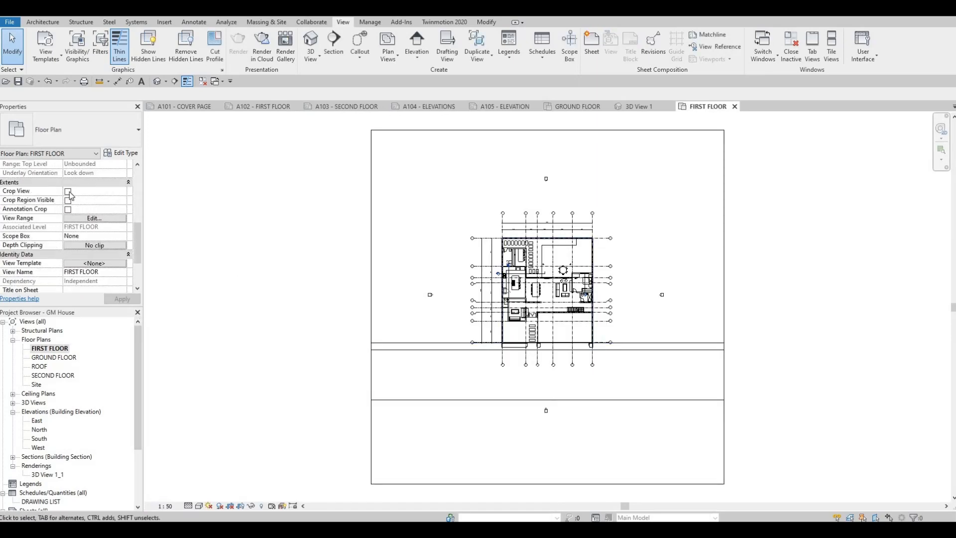
pyautogui.click(68, 192)
pyautogui.click(67, 201)
pyautogui.click(68, 209)
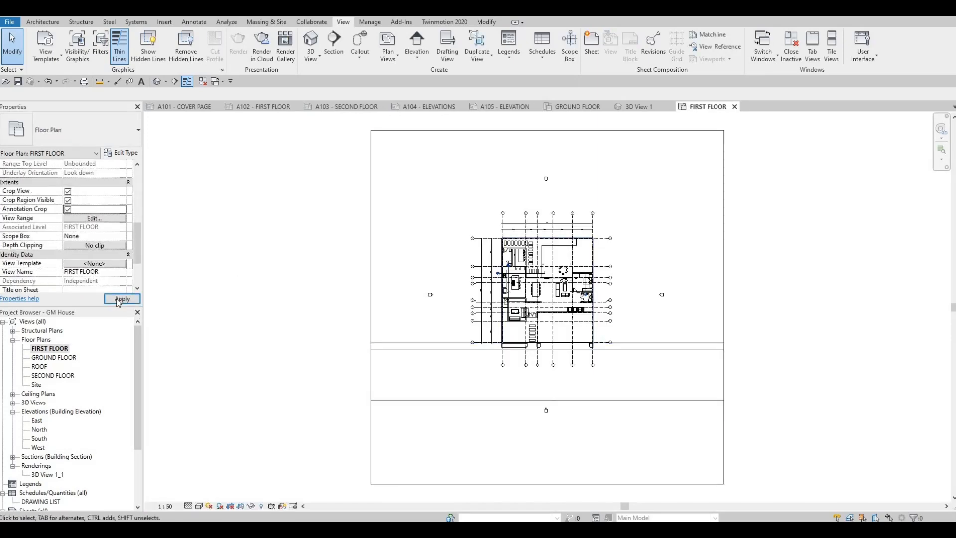
pyautogui.click(122, 298)
# - Pull in all four sides of the FIRST FLOOR crop region to fit closely around the house and its grid bubbles
pyautogui.scroll(-2, 284, 258)
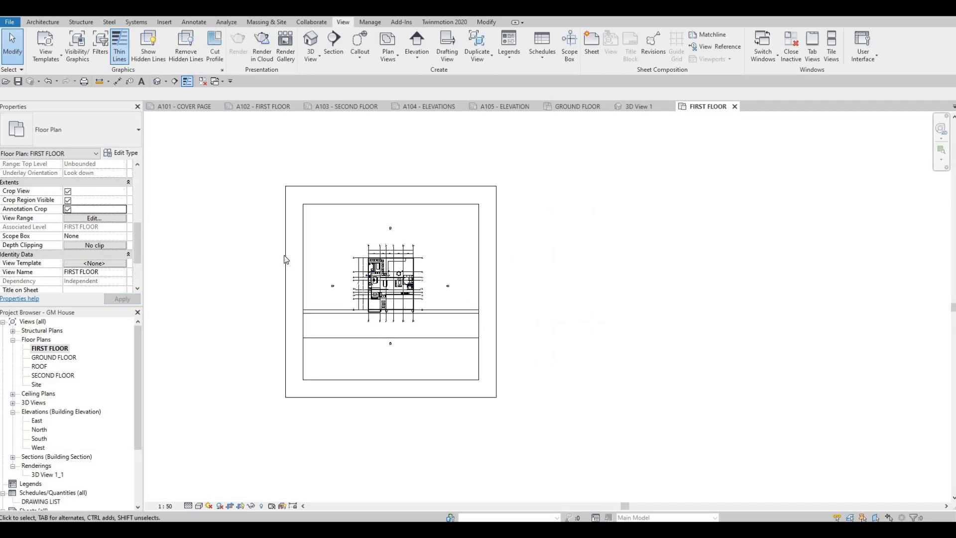
pyautogui.click(284, 257)
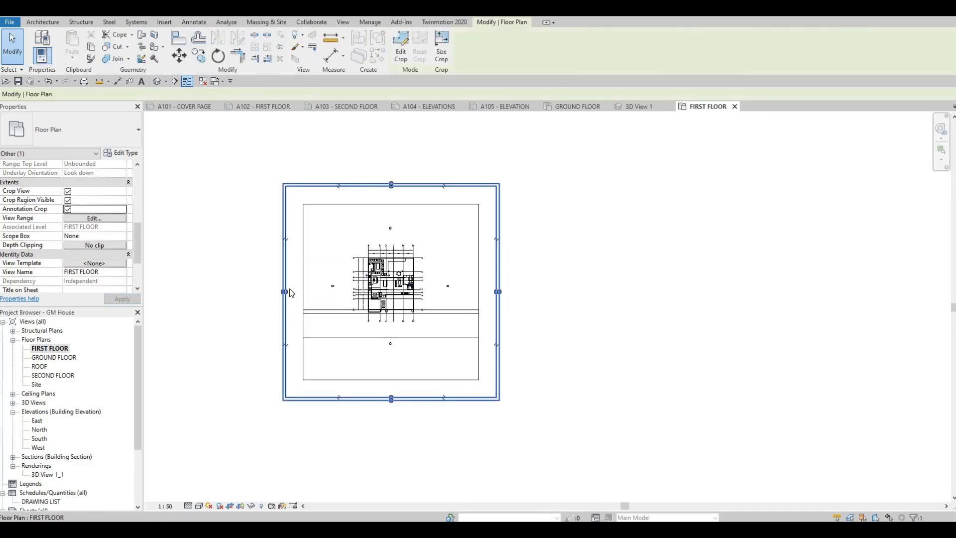
pyautogui.moveTo(332, 287)
pyautogui.mouseDown()
pyautogui.moveTo(323, 287)
pyautogui.moveTo(343, 286)
pyautogui.mouseUp()
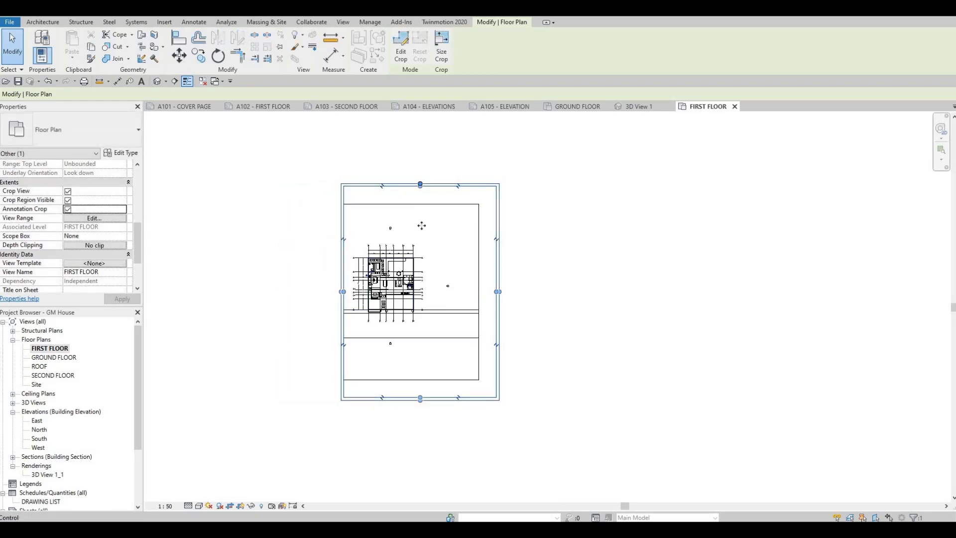
pyautogui.moveTo(421, 225); pyautogui.dragTo(419, 233)
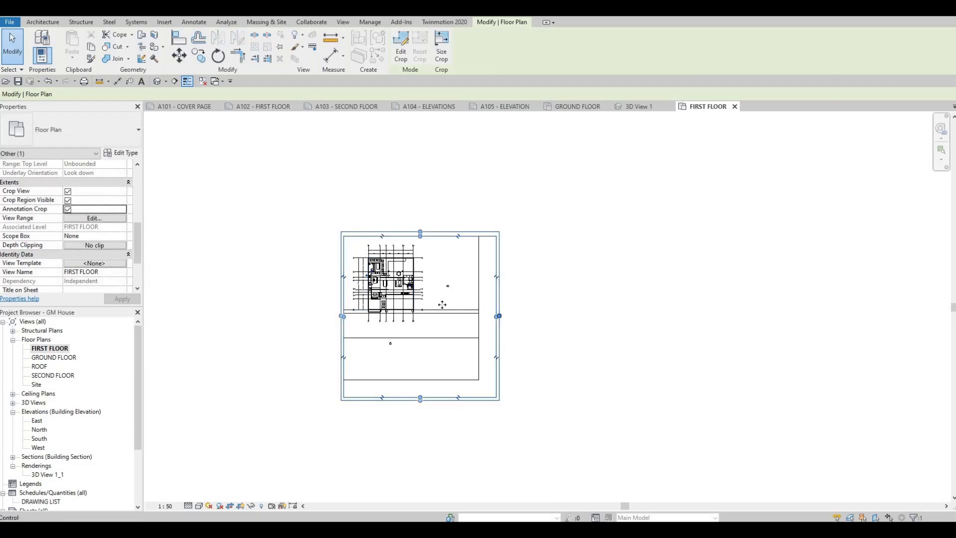
pyautogui.moveTo(442, 305); pyautogui.dragTo(443, 290)
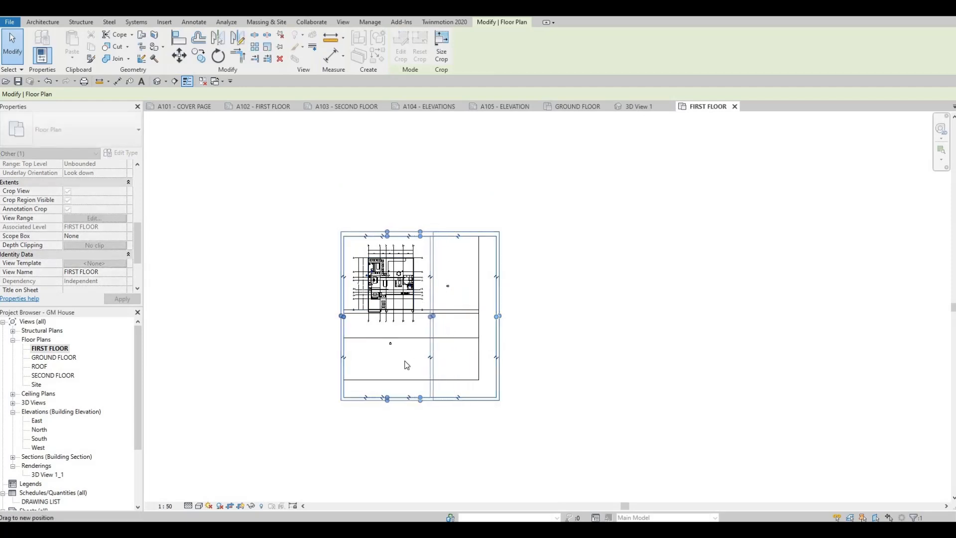
pyautogui.moveTo(388, 397); pyautogui.dragTo(389, 331)
pyautogui.scroll(5, 385, 291)
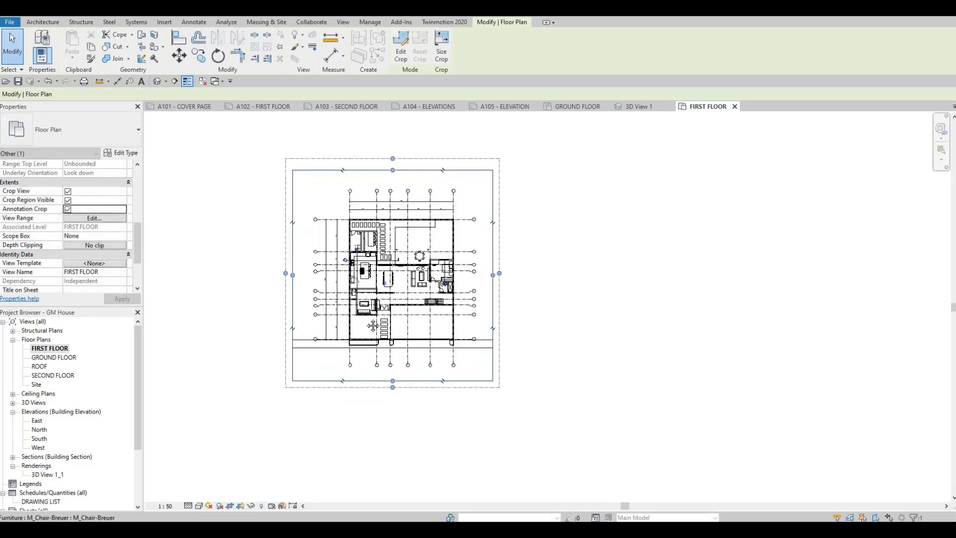
# - Tighten the upper, left and right sides of the FIRST FLOOR crop region around the plan
pyautogui.moveTo(357, 159); pyautogui.dragTo(357, 160)
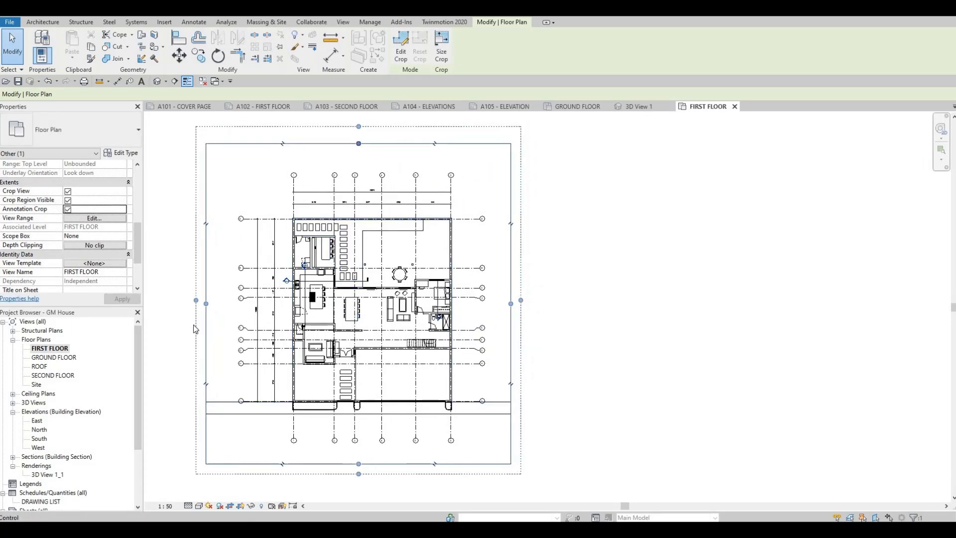
pyautogui.moveTo(207, 308); pyautogui.dragTo(223, 309)
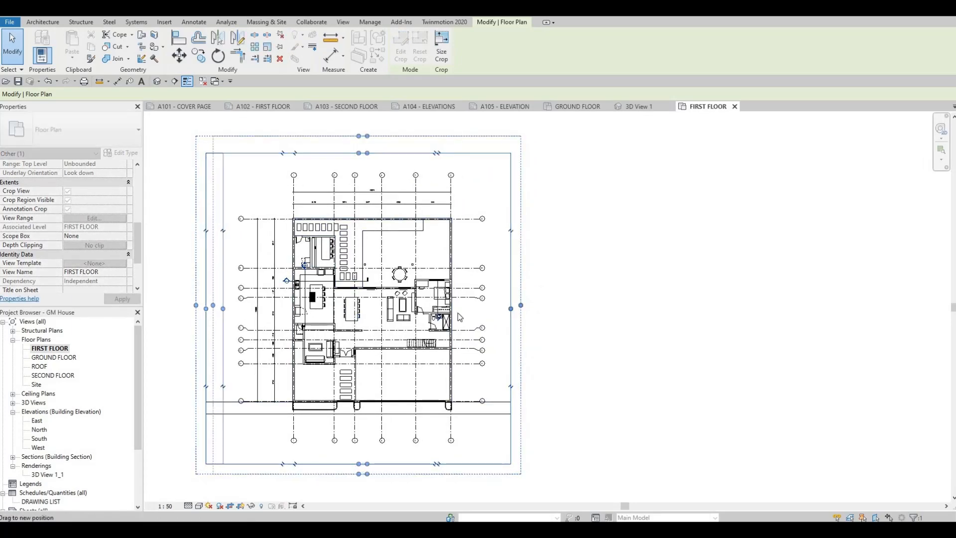
pyautogui.moveTo(511, 308); pyautogui.dragTo(501, 309)
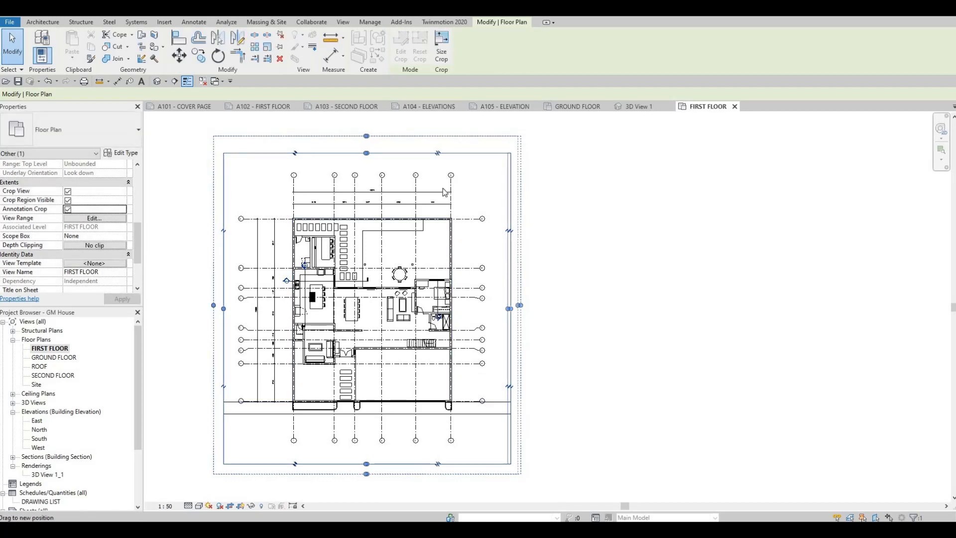
# - Place the cropped FIRST FLOOR floor plan on sheet A102, inside the title block frame
pyautogui.click(258, 107)
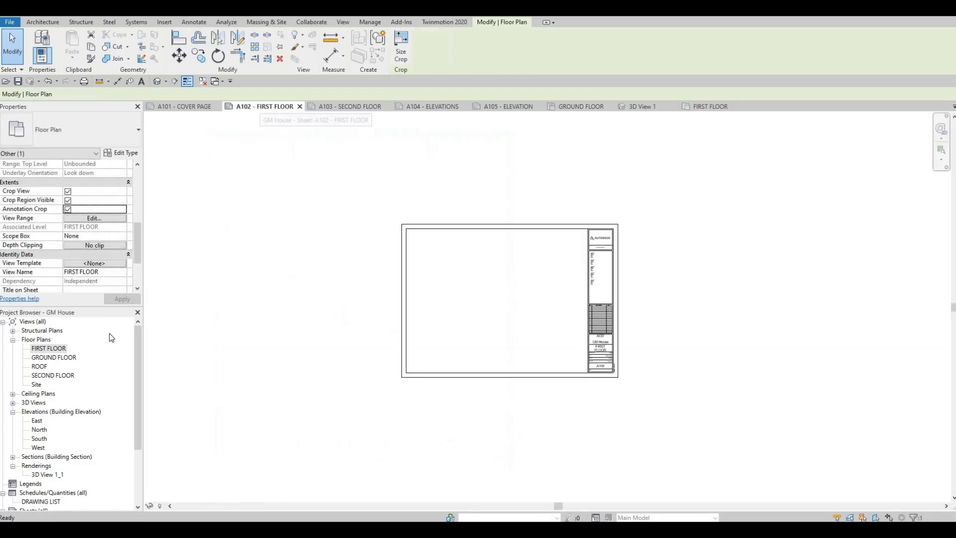
pyautogui.moveTo(48, 348); pyautogui.dragTo(472, 299)
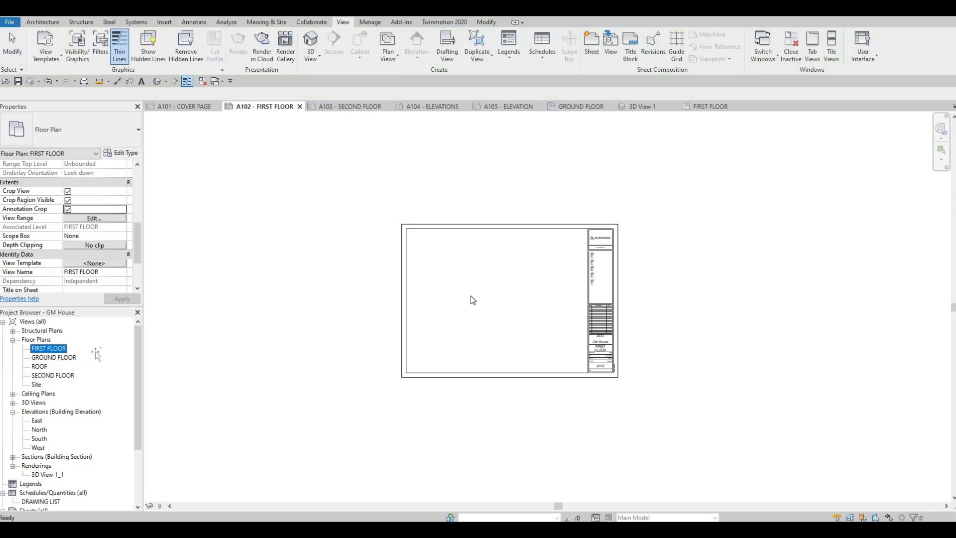
pyautogui.click(492, 304)
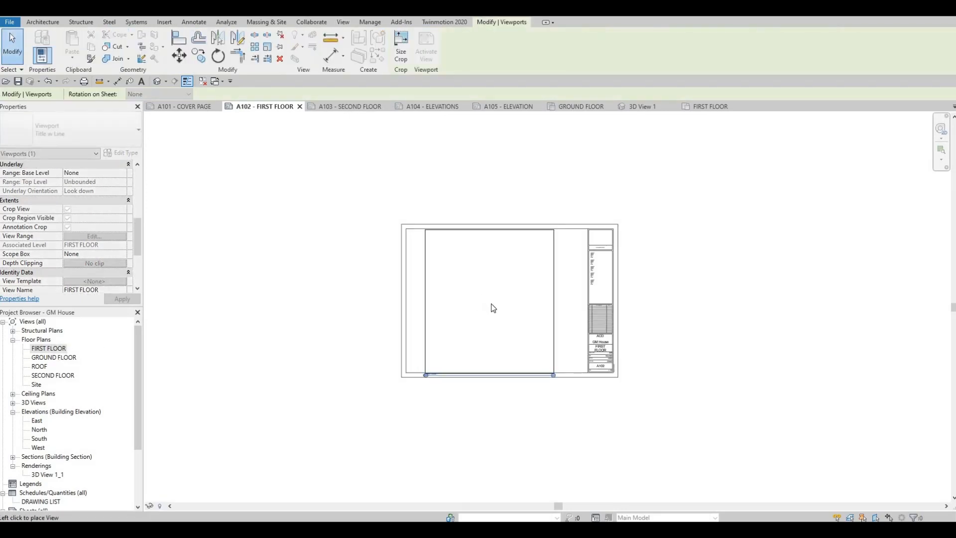
pyautogui.scroll(2, 494, 338)
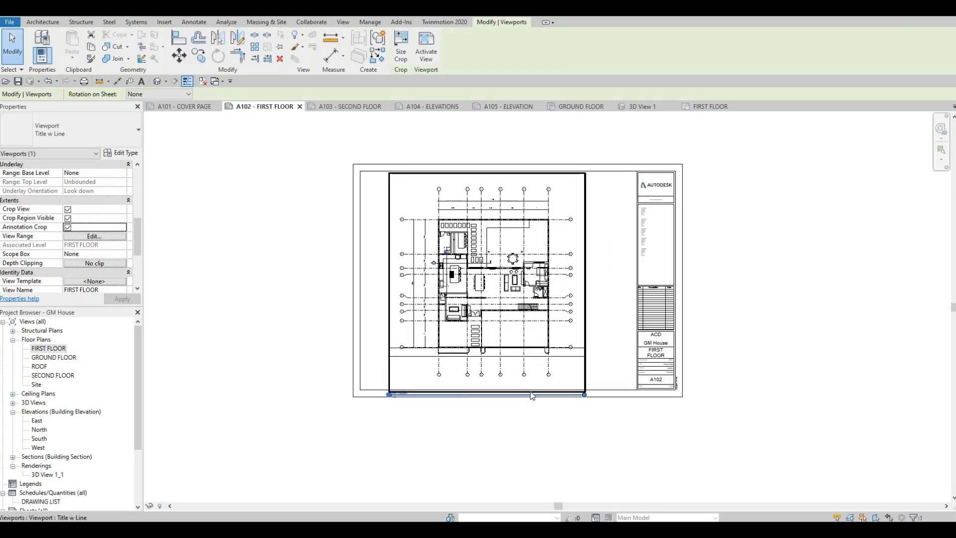
pyautogui.click(482, 420)
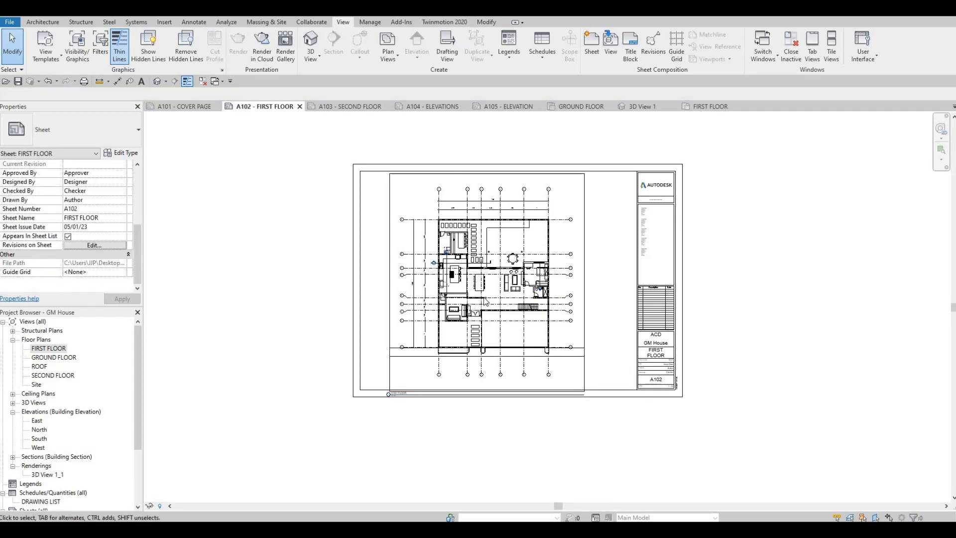
# - Pull all four sides of the FIRST FLOOR view's crop region closer to the grid bubbles
pyautogui.click(717, 106)
pyautogui.click(375, 364)
pyautogui.click(503, 330)
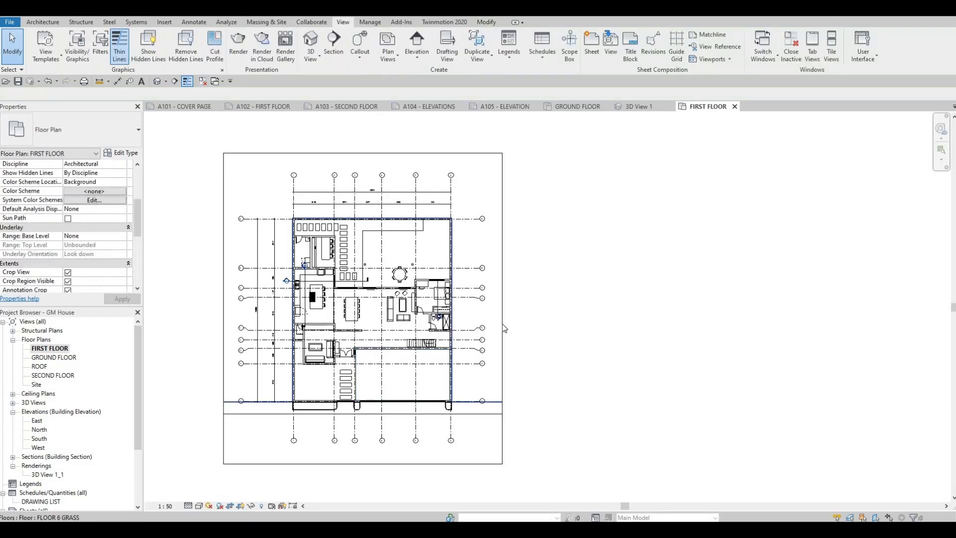
pyautogui.click(365, 464)
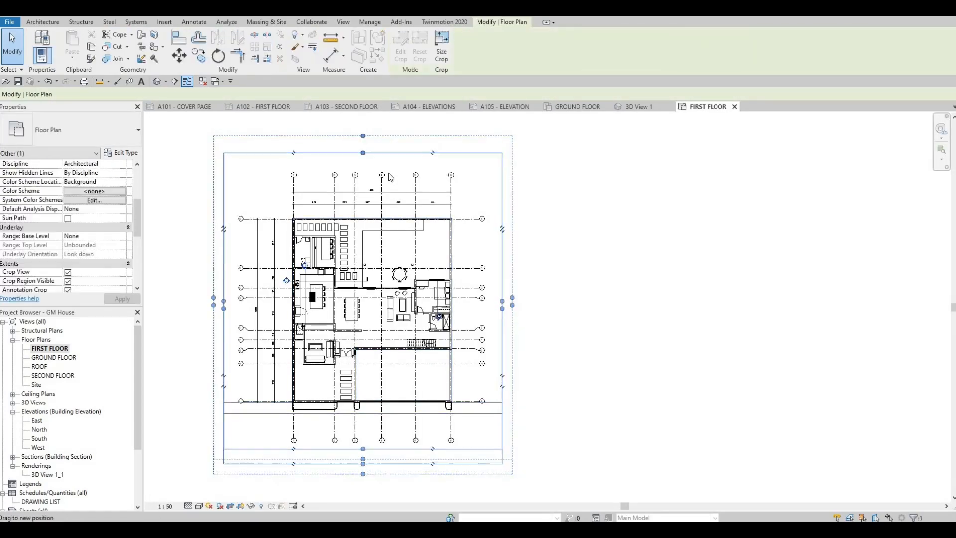
pyautogui.moveTo(364, 156); pyautogui.dragTo(365, 165)
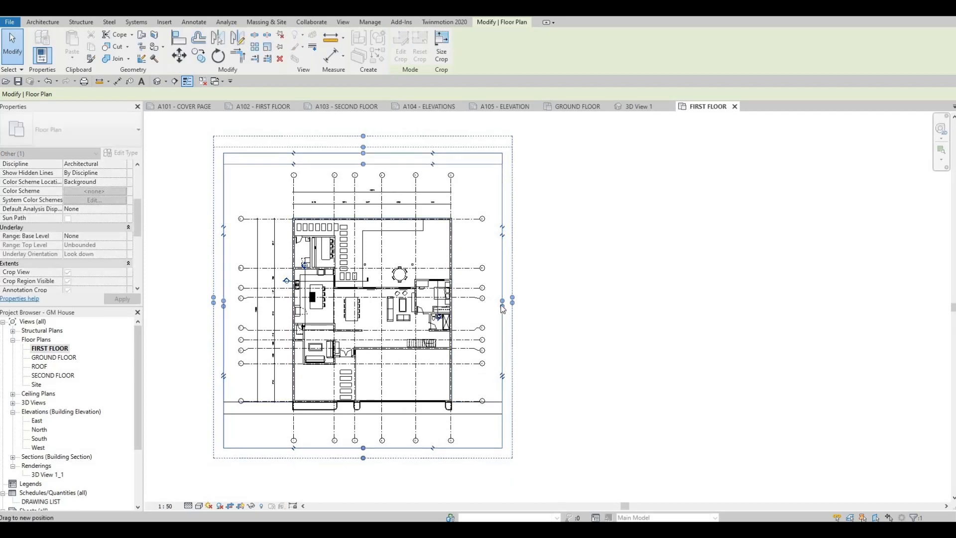
pyautogui.moveTo(496, 302); pyautogui.dragTo(487, 303)
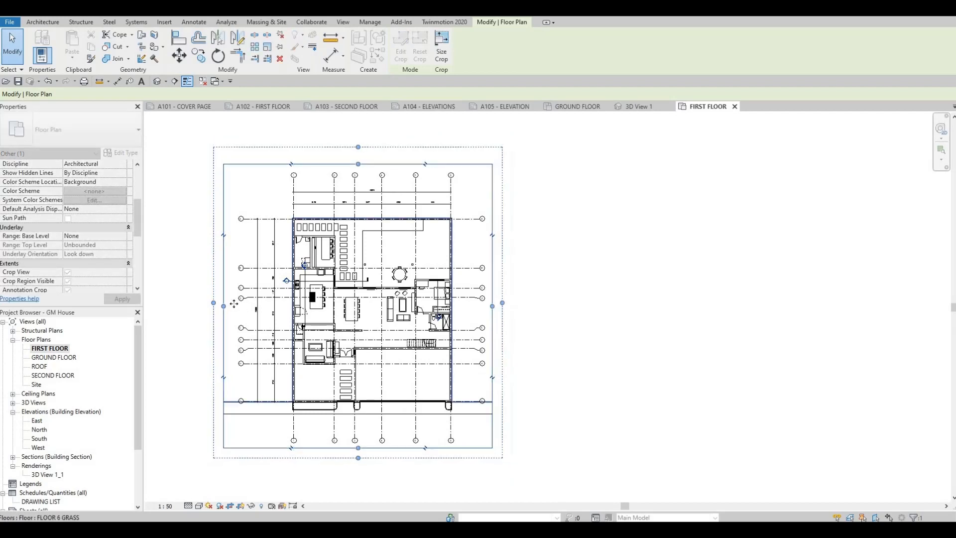
pyautogui.moveTo(223, 306); pyautogui.dragTo(232, 306)
pyautogui.press('Escape')
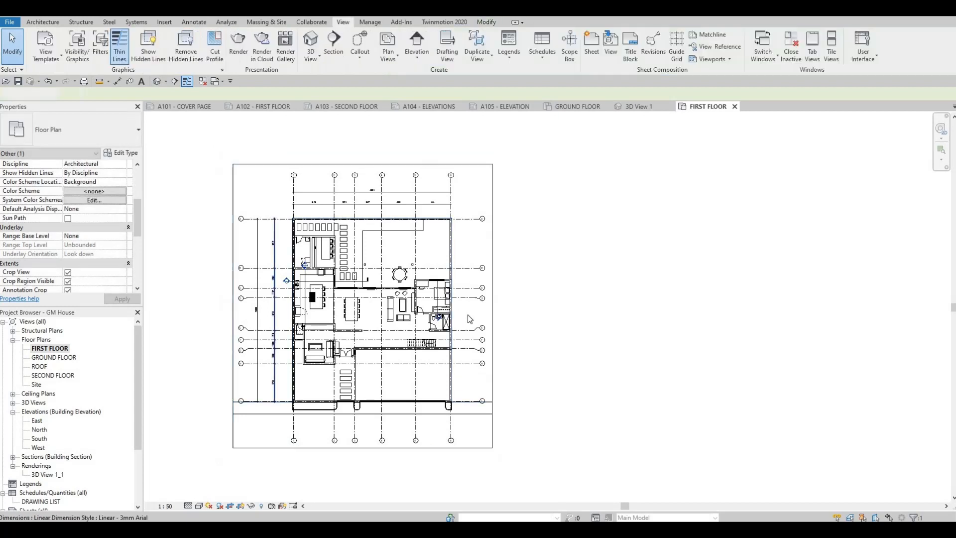
# - Try to pull the crop region's right side in past the grid bubbles, and undo the change
pyautogui.click(492, 313)
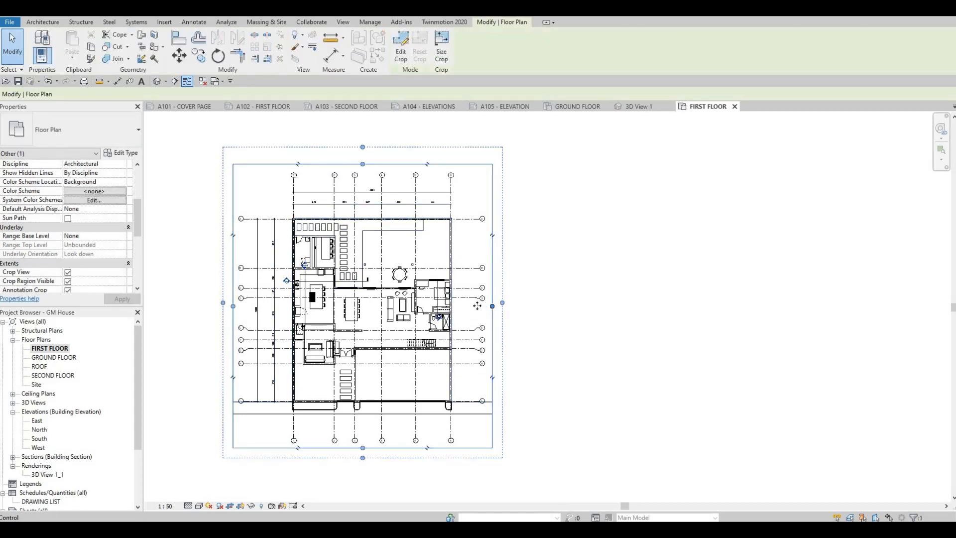
pyautogui.moveTo(472, 303); pyautogui.dragTo(473, 304)
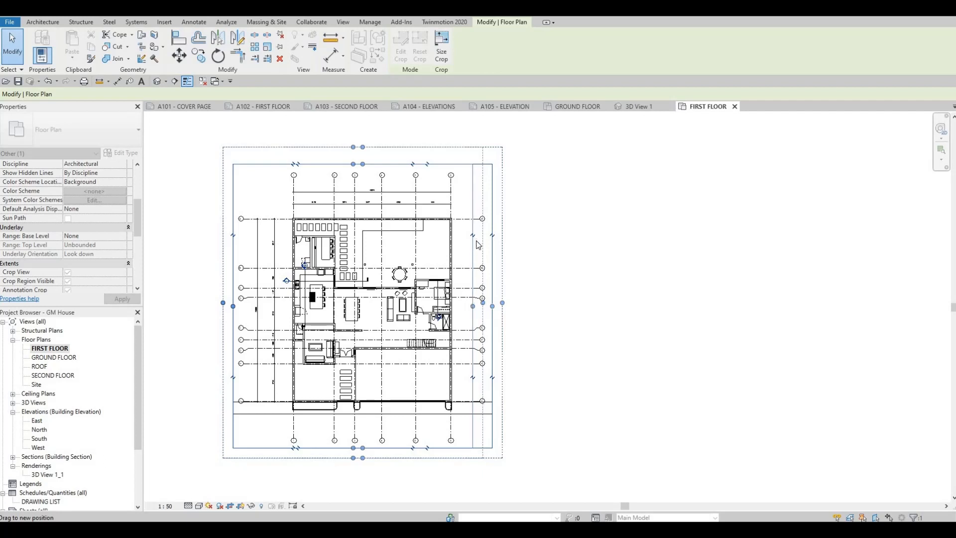
pyautogui.moveTo(481, 235); pyautogui.dragTo(463, 306)
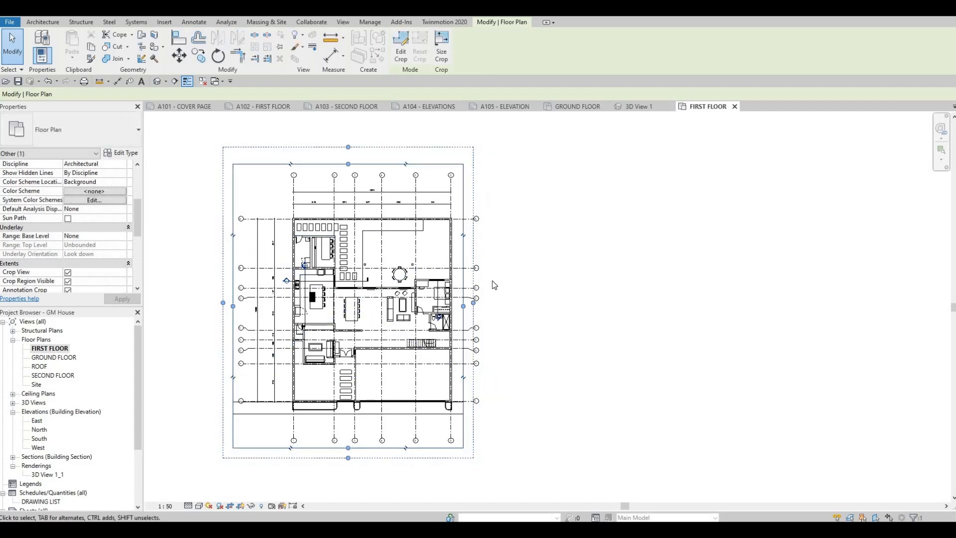
pyautogui.hotkey('ctrl', 'z')
pyautogui.hotkey('ctrl', 'z')
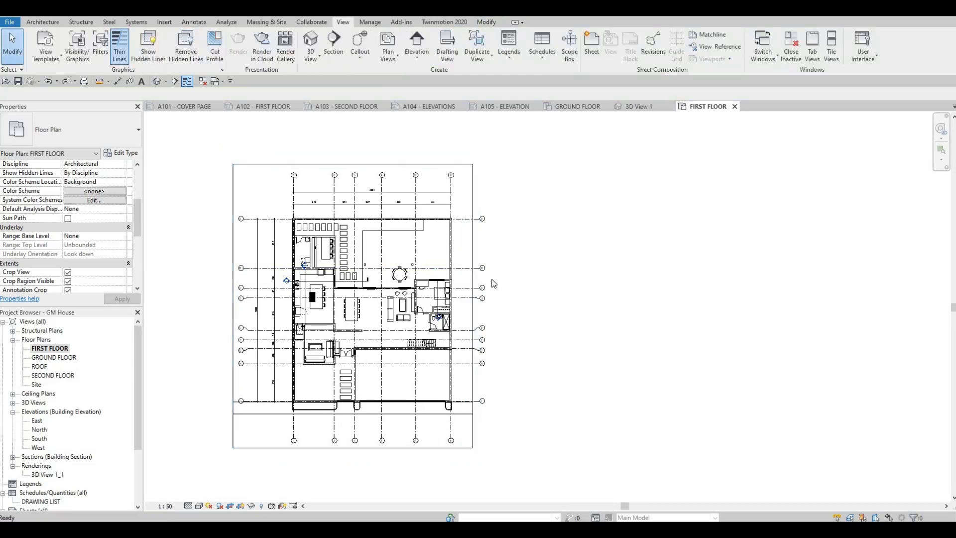
# - Pull the right side of the FIRST FLOOR crop region in to just inside the grid bubbles
pyautogui.click(496, 312)
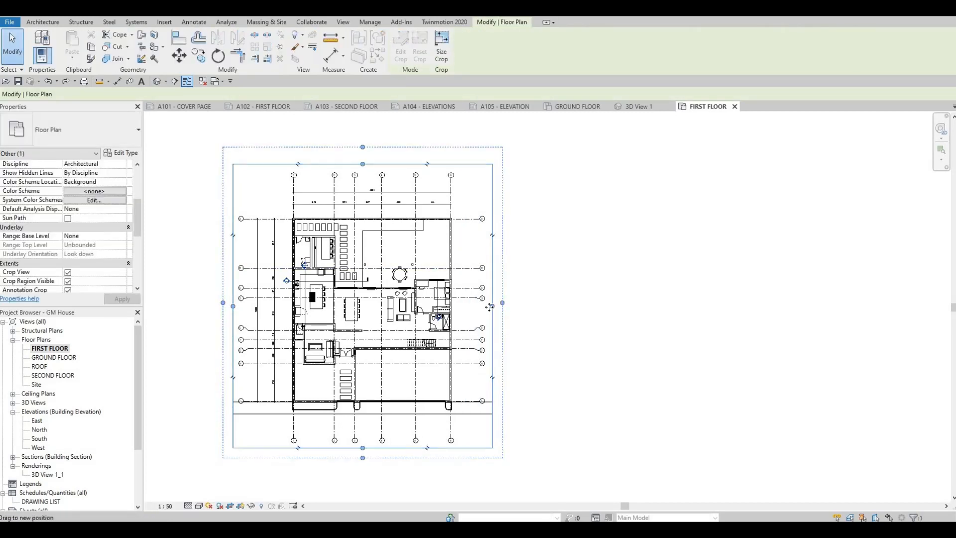
pyautogui.moveTo(490, 309); pyautogui.dragTo(490, 309)
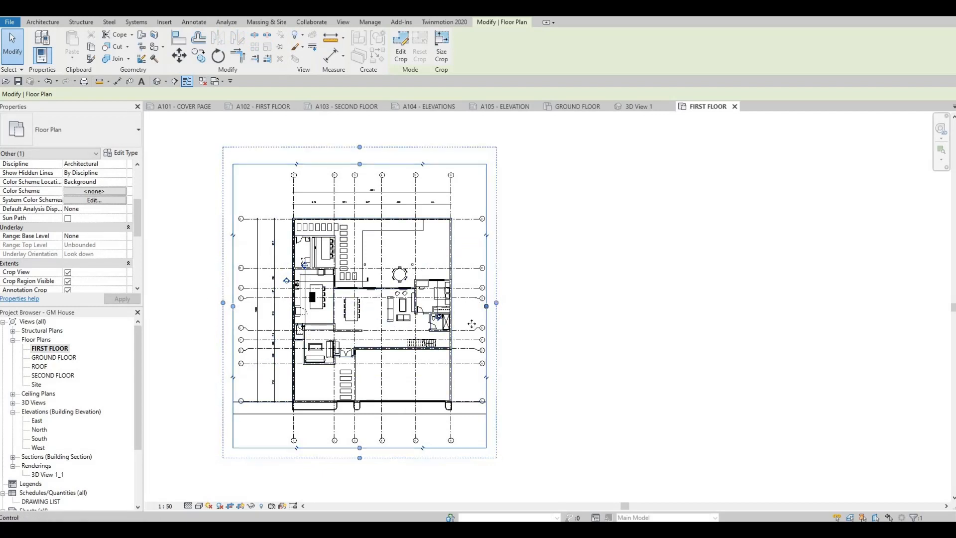
pyautogui.moveTo(487, 328); pyautogui.dragTo(472, 352)
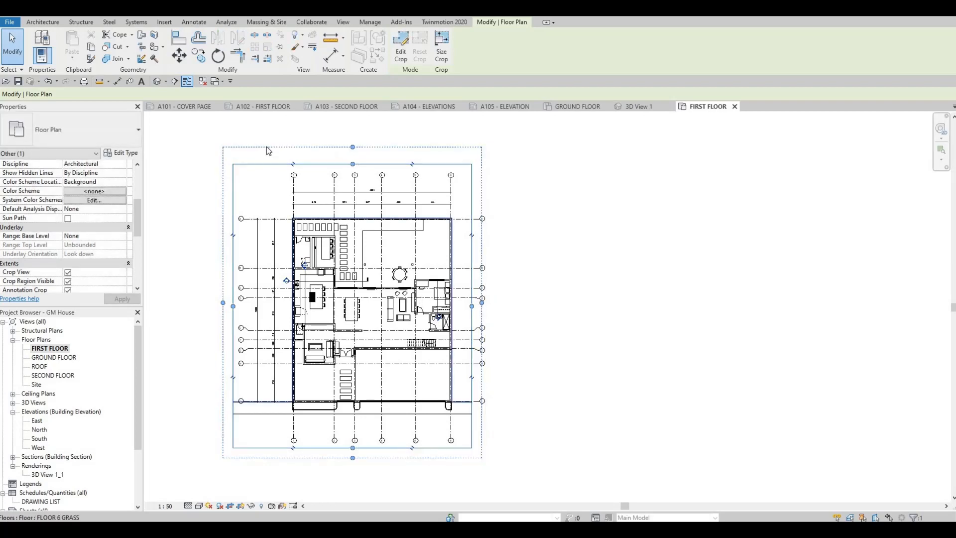
# - Nudge the FIRST FLOOR viewport upward on sheet A102 to leave room for its title below
pyautogui.click(254, 105)
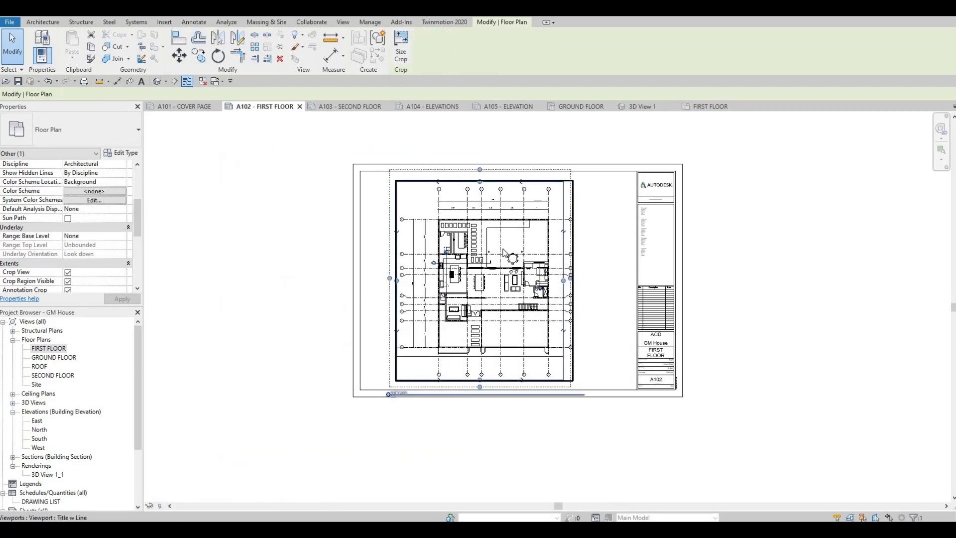
pyautogui.scroll(2, 504, 252)
pyautogui.click(503, 252)
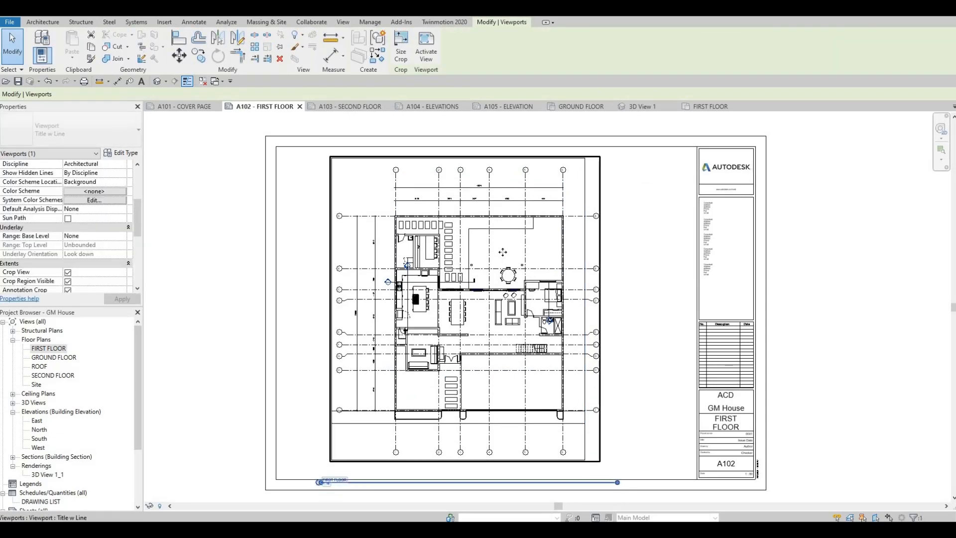
pyautogui.press('Up')
pyautogui.press('Up')
pyautogui.click(322, 348)
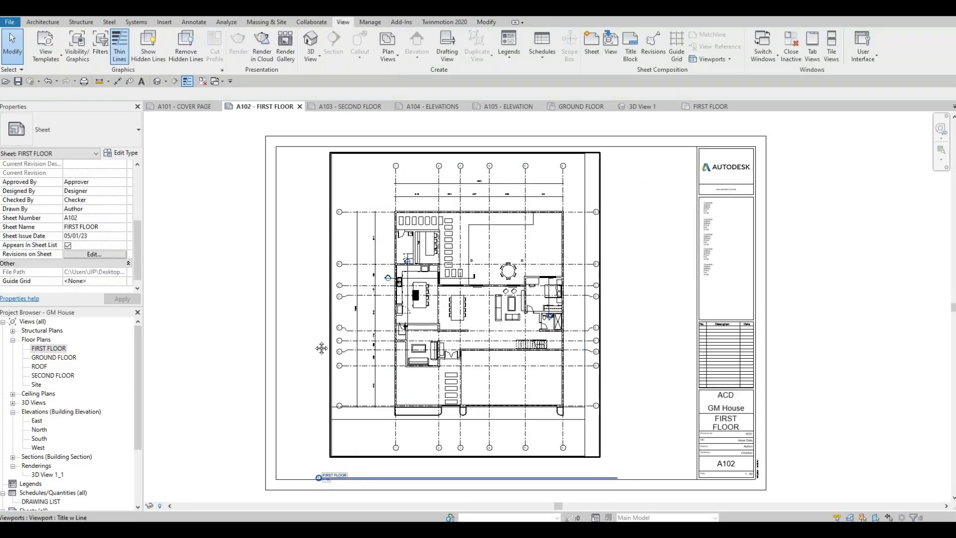
# - Move the FIRST FLOOR view title directly beneath the plan, aligned with the viewport's lower-left corner
pyautogui.moveTo(342, 476); pyautogui.dragTo(316, 326, button='middle')
pyautogui.scroll(-1, 315, 326)
pyautogui.click(312, 324)
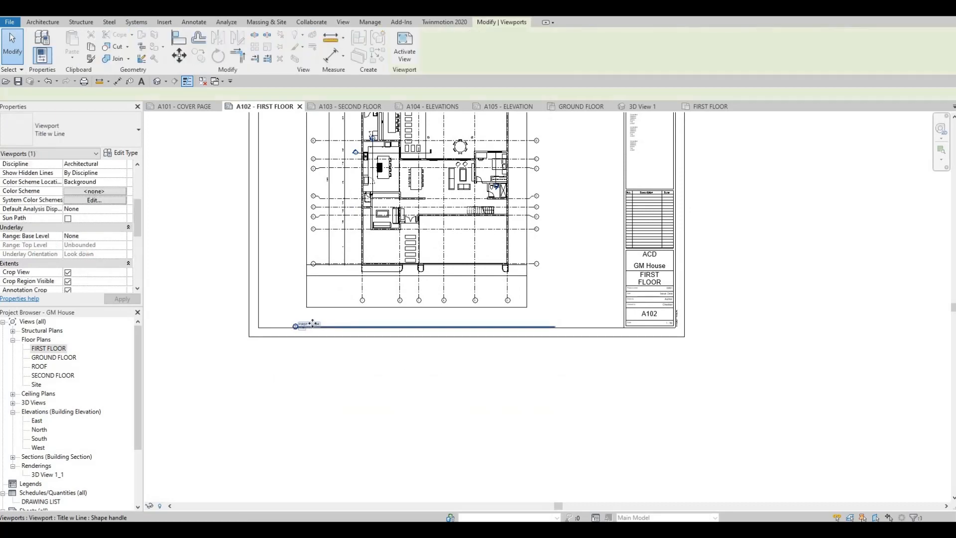
pyautogui.moveTo(314, 323); pyautogui.dragTo(325, 313)
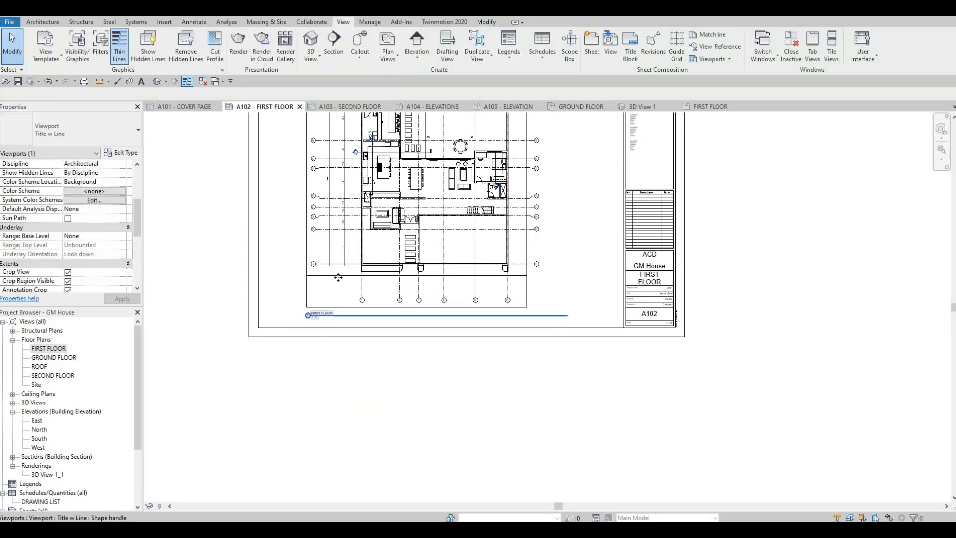
pyautogui.click(326, 314)
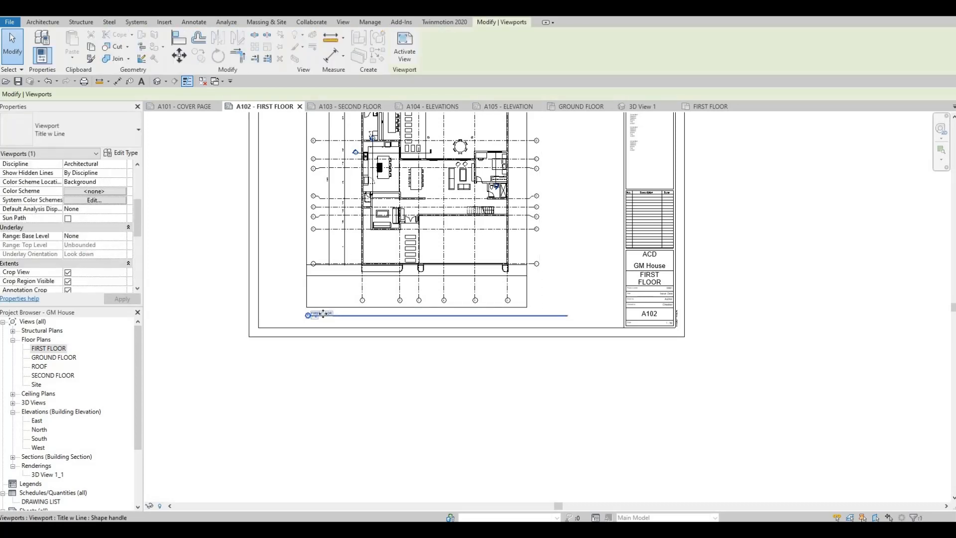
pyautogui.scroll(3, 326, 312)
pyautogui.moveTo(325, 312); pyautogui.dragTo(327, 307)
pyautogui.press('Escape')
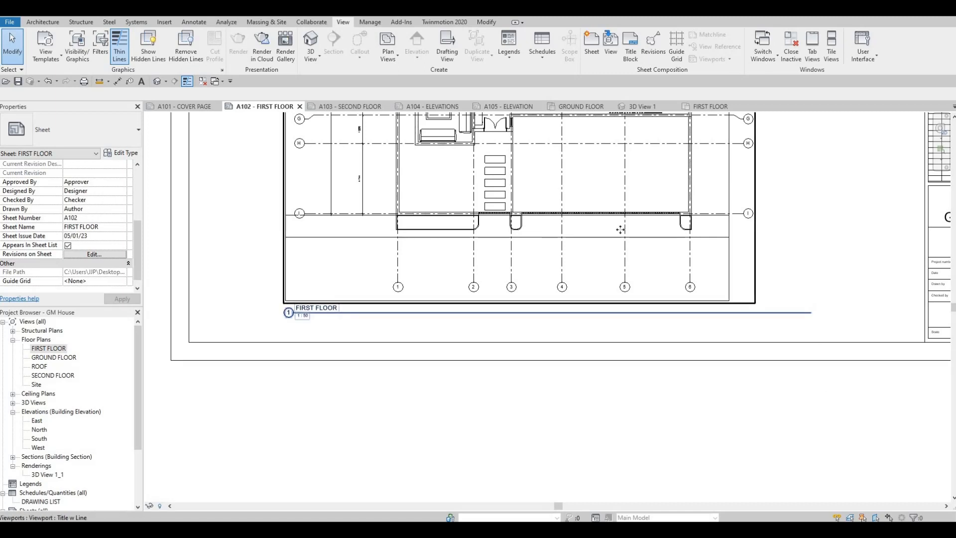
# - Shorten the FIRST FLOOR view title line on sheet A102 to about the width of its text
pyautogui.click(788, 309)
pyautogui.moveTo(811, 314); pyautogui.dragTo(345, 315)
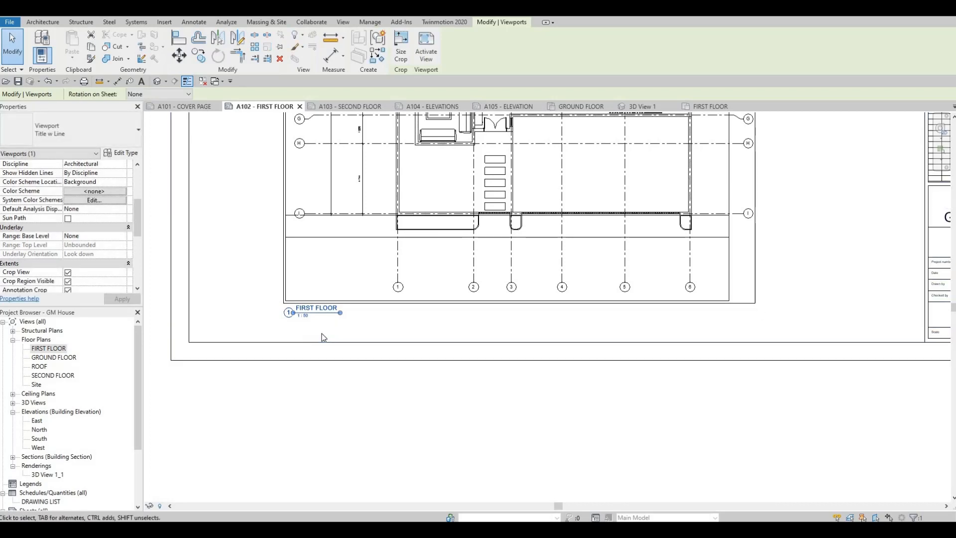
pyautogui.scroll(2, 312, 299)
pyautogui.moveTo(316, 275); pyautogui.dragTo(315, 264, button='middle')
pyautogui.scroll(1, 302, 287)
pyautogui.scroll(-4, 302, 288)
pyautogui.moveTo(337, 334); pyautogui.dragTo(337, 329, button='middle')
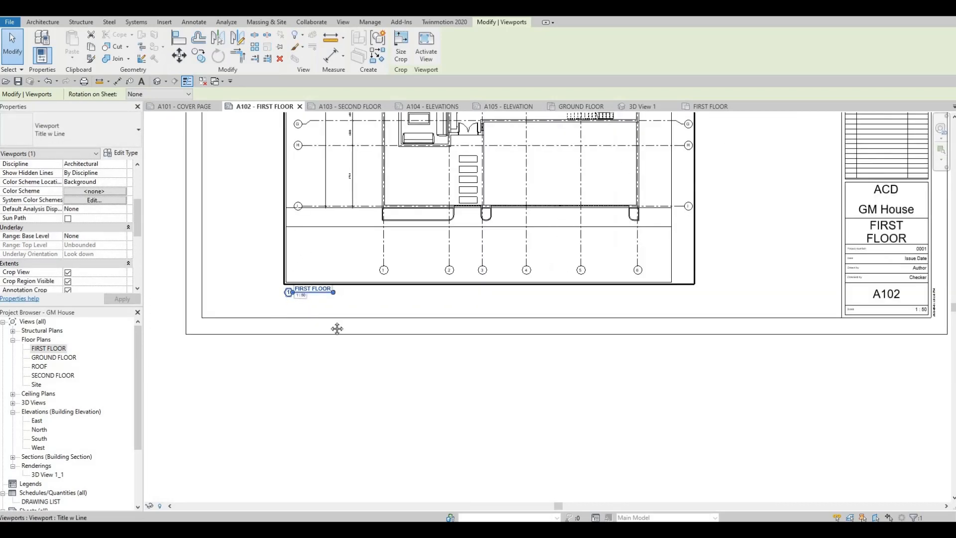
pyautogui.scroll(-5, 337, 329)
pyautogui.press('Escape')
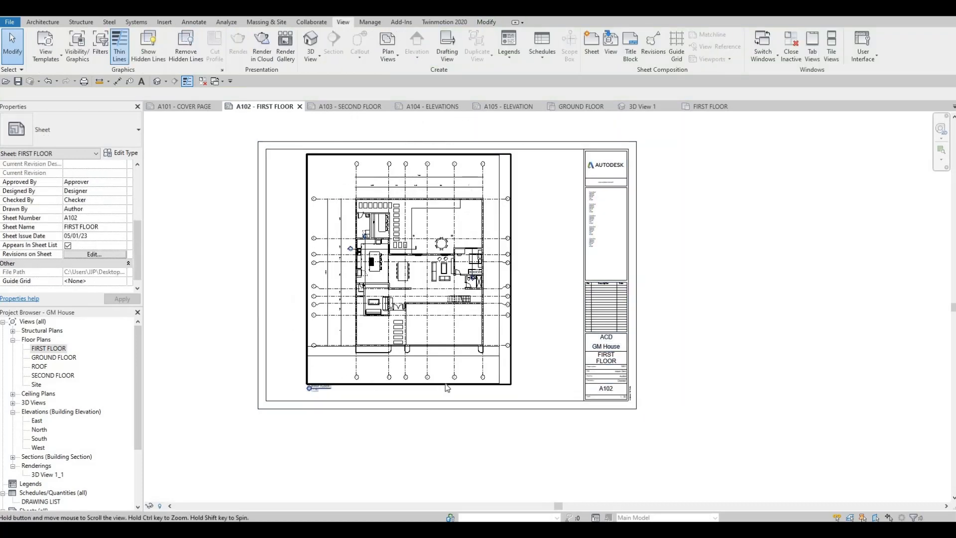
# - Return to the FIRST FLOOR floor plan and turn off Crop Region Visible, keeping the crop active
pyautogui.moveTo(447, 388); pyautogui.dragTo(454, 381, button='middle')
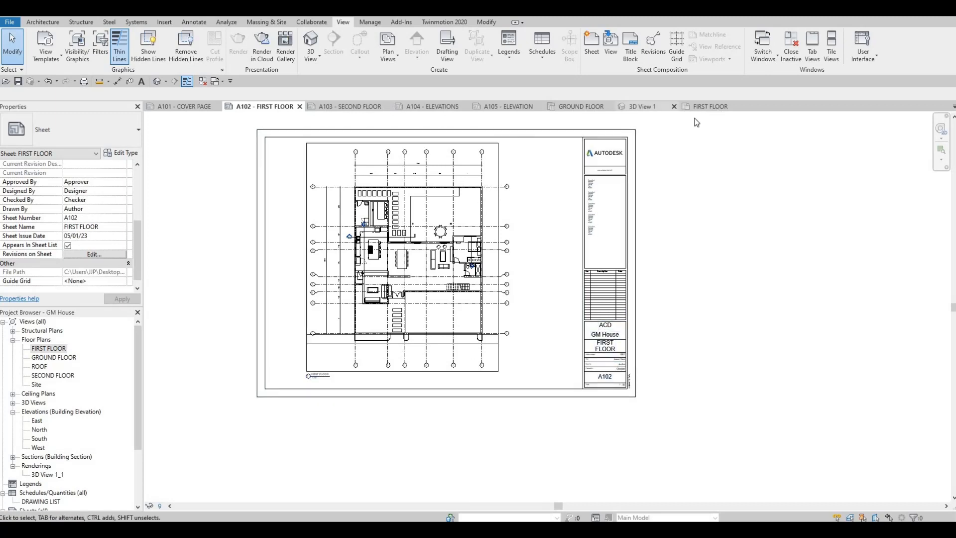
pyautogui.click(471, 199)
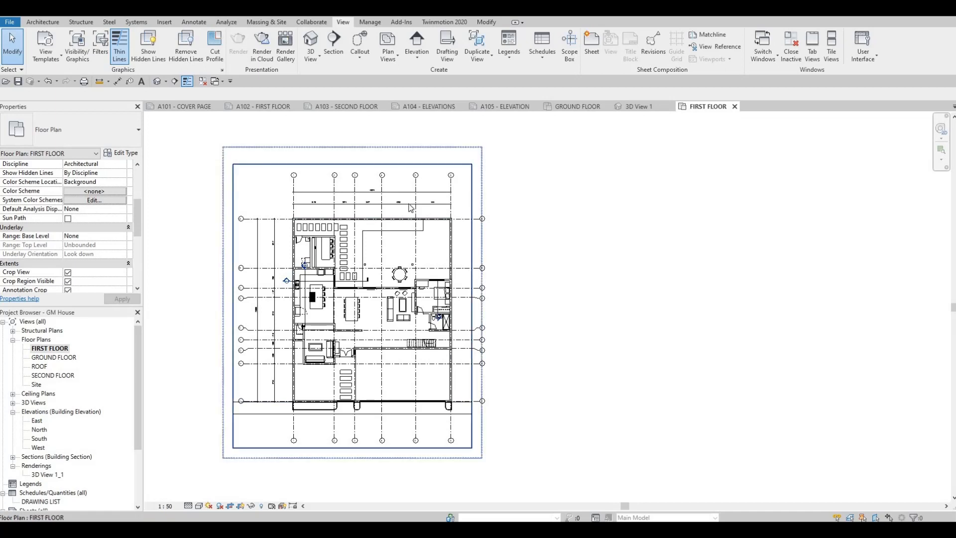
pyautogui.scroll(-2, 412, 194)
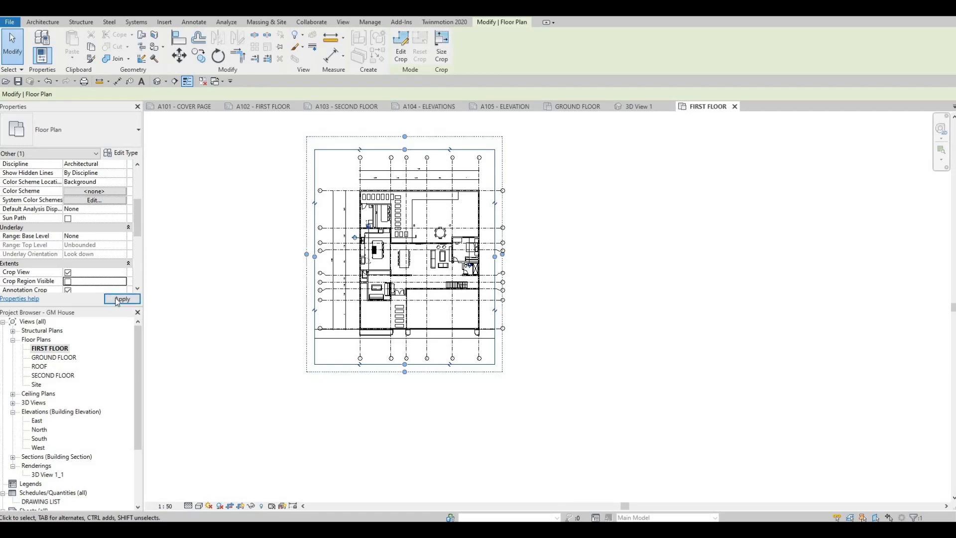
pyautogui.scroll(-1, 30, 263)
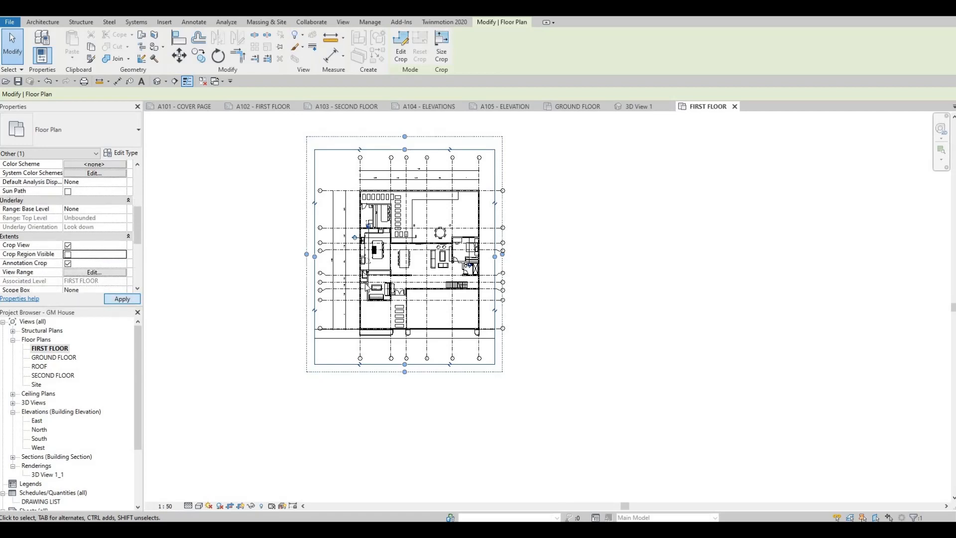
pyautogui.click(122, 299)
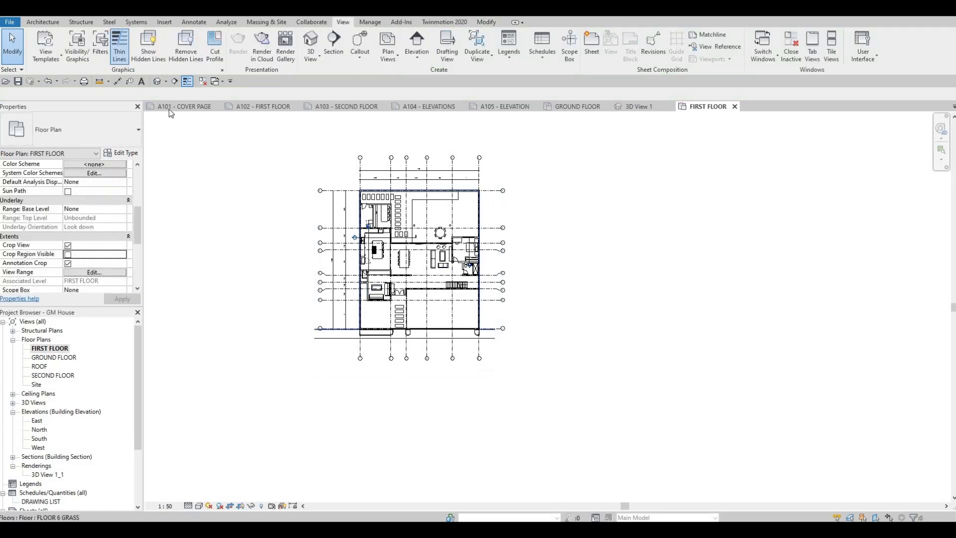
# - Open the SECOND FLOOR floor plan and set its view scale to 1:50
pyautogui.click(261, 107)
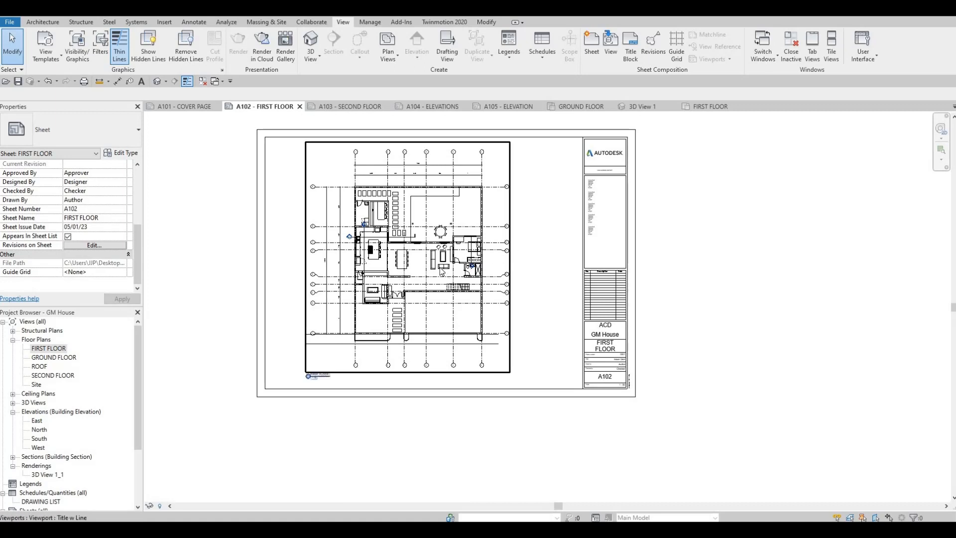
pyautogui.click(335, 107)
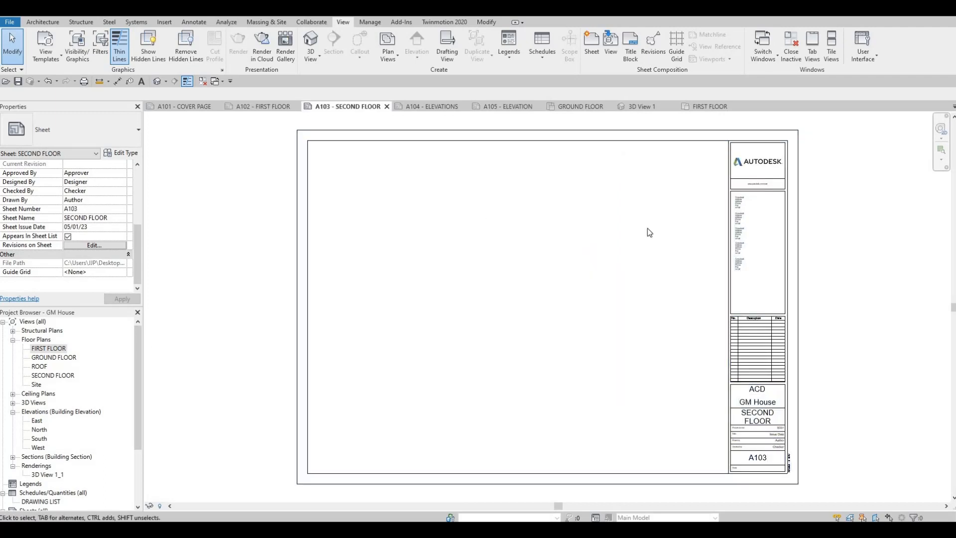
pyautogui.doubleClick(51, 375)
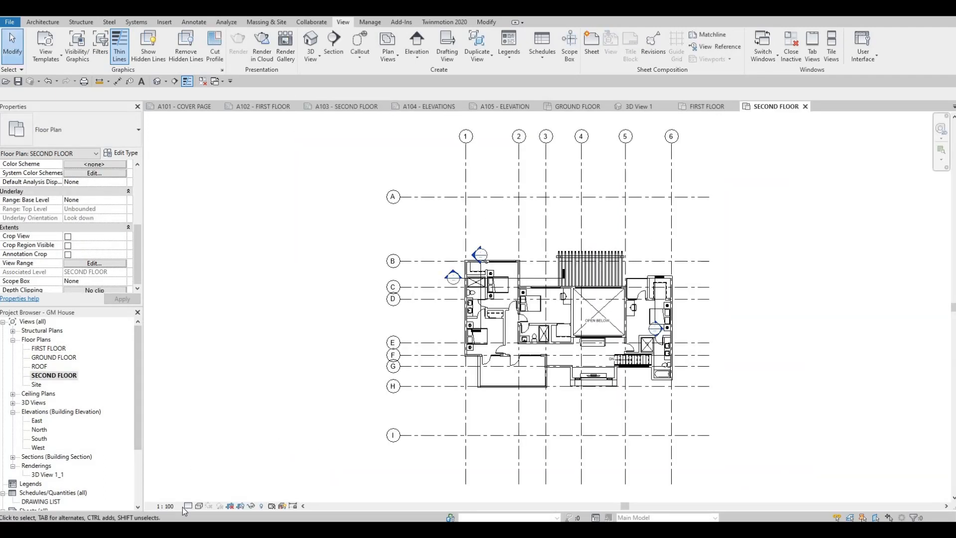
pyautogui.scroll(-1, 182, 507)
pyautogui.click(169, 507)
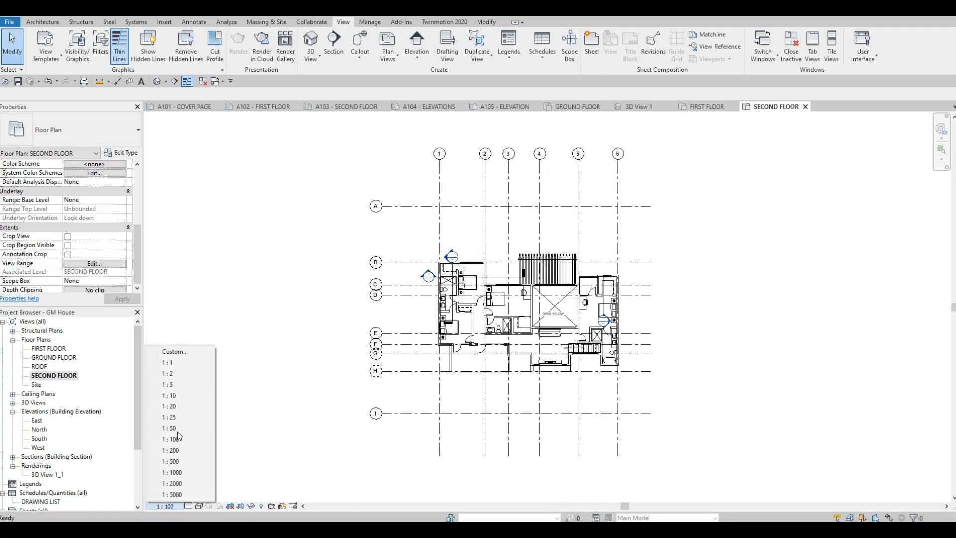
pyautogui.click(172, 428)
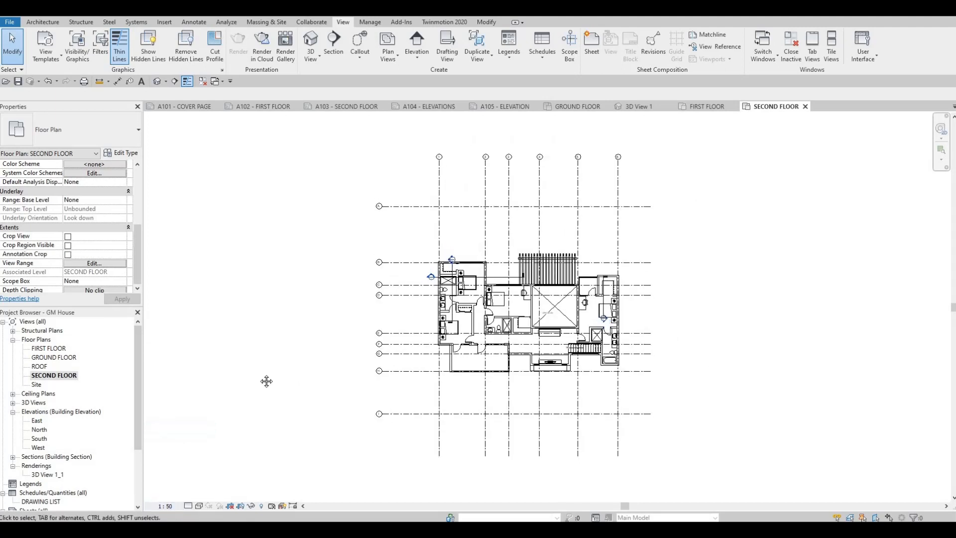
# - Turn on Crop View, Crop Region Visible and Annotation Crop for the second floor plan, and pull the crop edges in toward the building
pyautogui.moveTo(247, 342); pyautogui.dragTo(177, 323, button='middle')
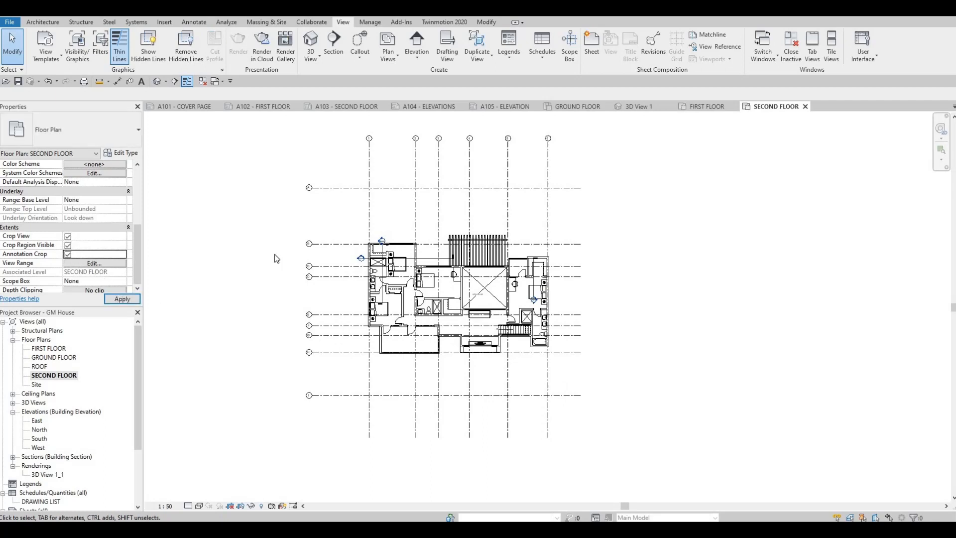
pyautogui.scroll(-3, 264, 211)
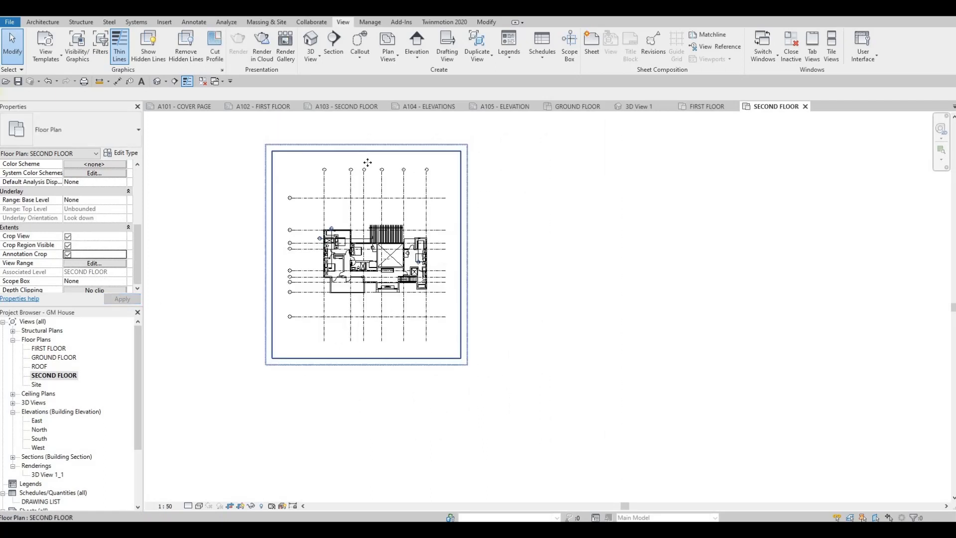
pyautogui.click(367, 162)
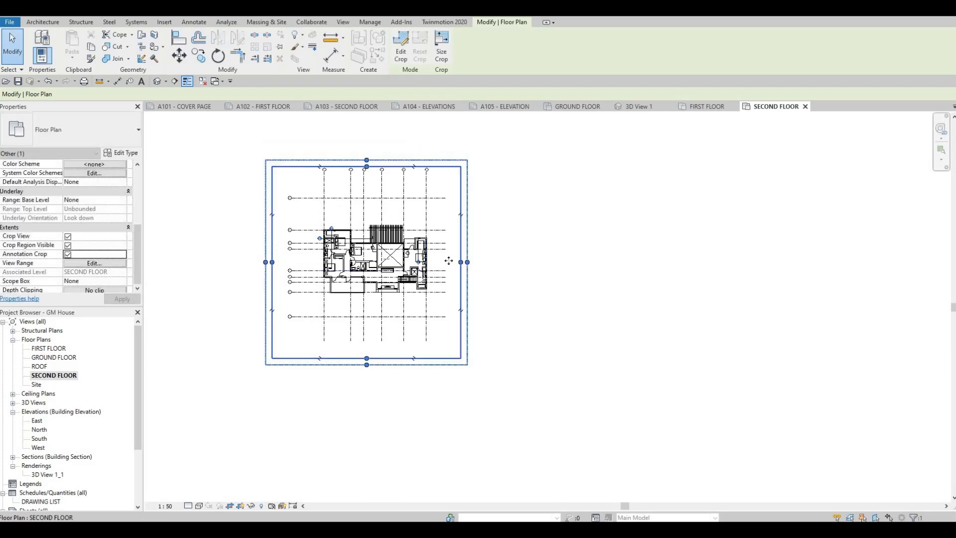
pyautogui.moveTo(458, 261); pyautogui.dragTo(441, 262)
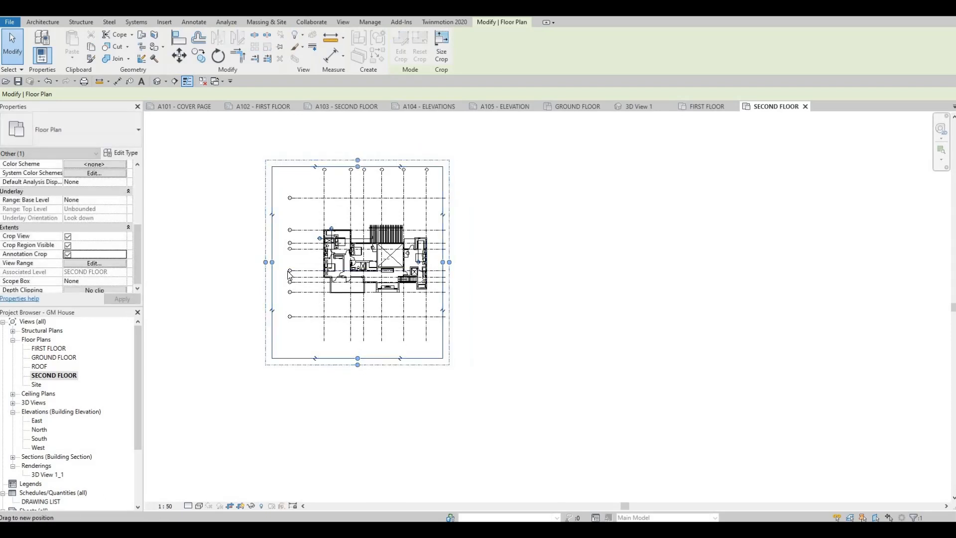
pyautogui.moveTo(272, 239); pyautogui.dragTo(302, 239)
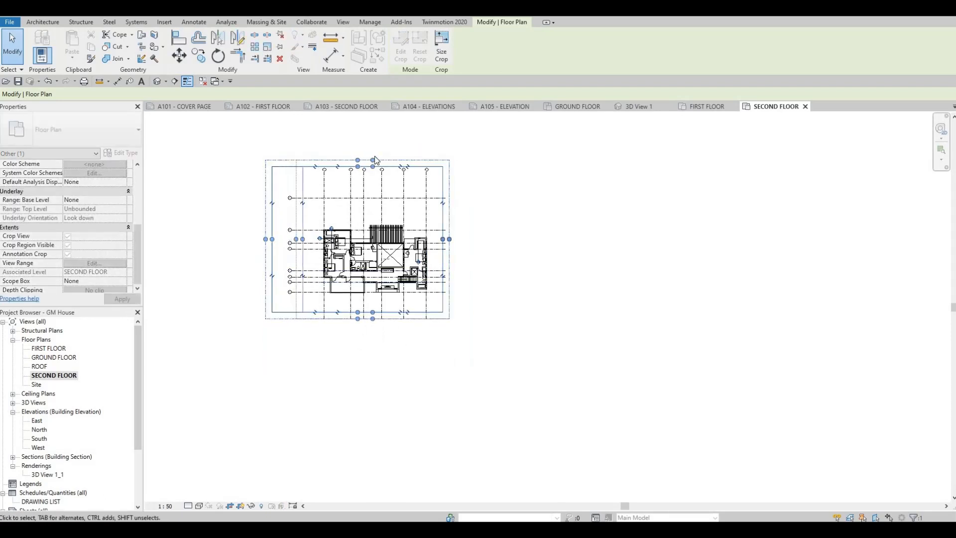
pyautogui.scroll(2, 370, 189)
pyautogui.moveTo(374, 154); pyautogui.dragTo(375, 202)
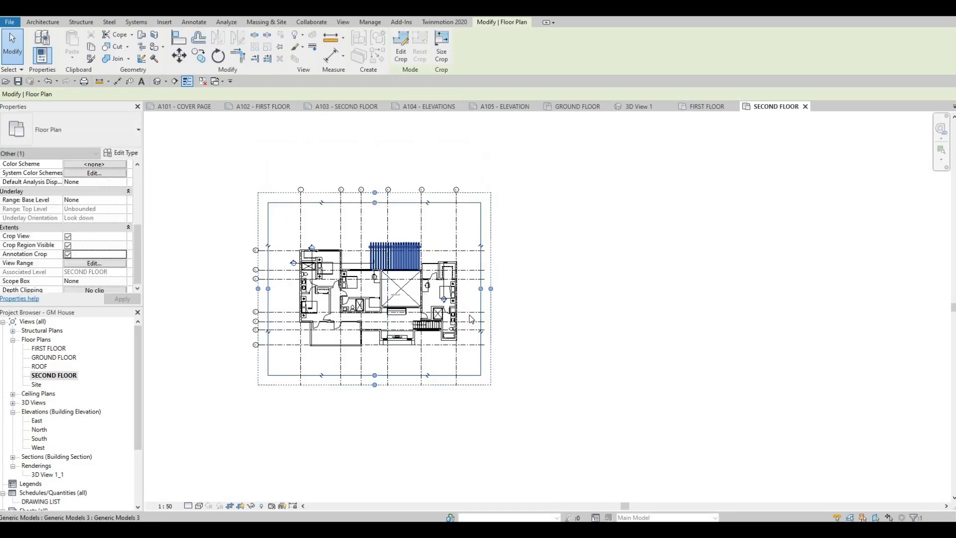
# - Tighten the bottom, left and top crop edges around the second floor plan and turn off Crop Region Visible
pyautogui.scroll(2, 468, 314)
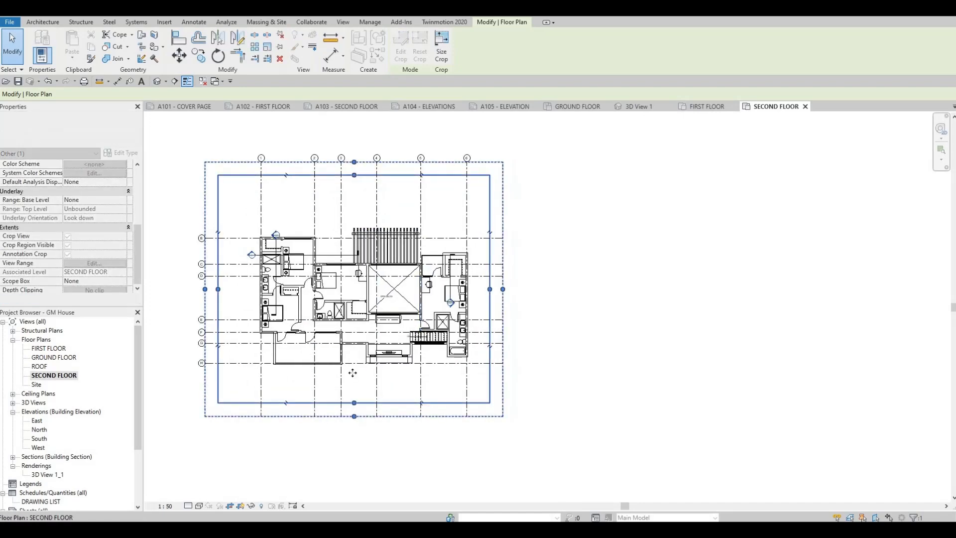
pyautogui.moveTo(354, 403); pyautogui.dragTo(353, 372)
pyautogui.moveTo(218, 278); pyautogui.dragTo(229, 277)
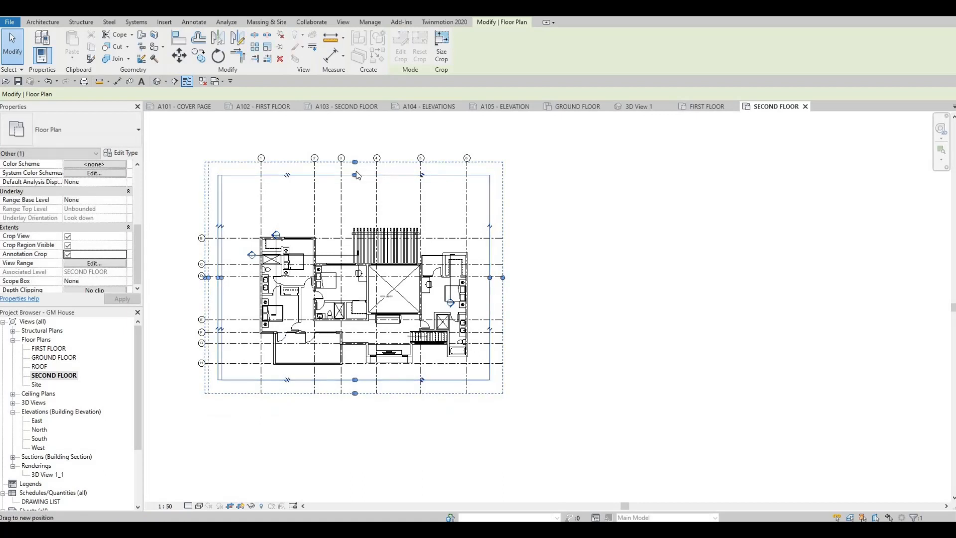
pyautogui.moveTo(356, 175); pyautogui.dragTo(356, 181)
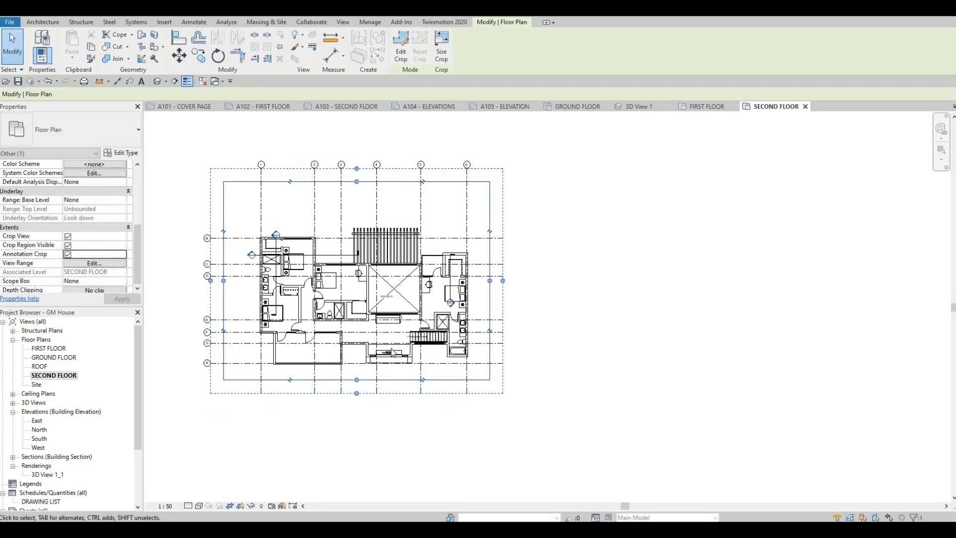
pyautogui.click(68, 245)
pyautogui.click(121, 298)
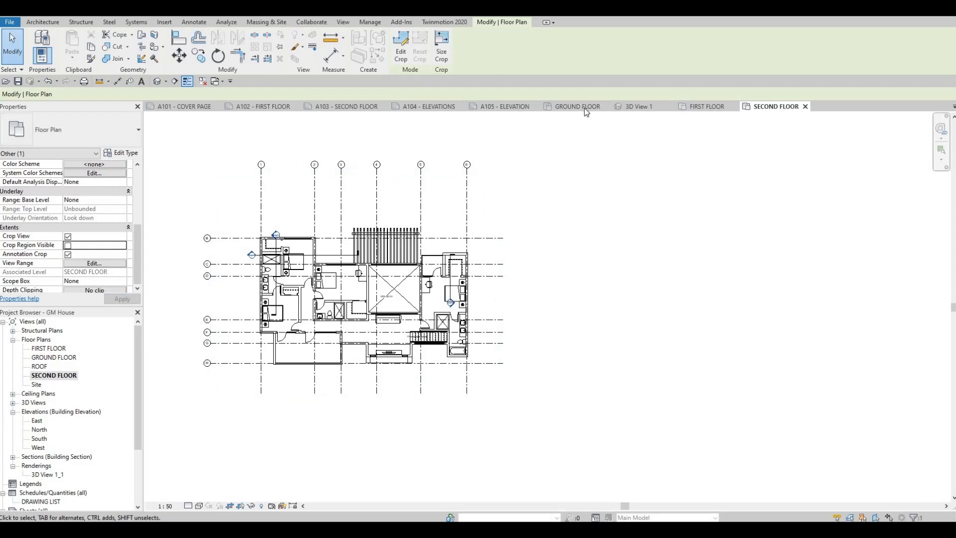
# - Place the SECOND FLOOR plan view near the middle of the drawing area on sheet A103
pyautogui.click(336, 106)
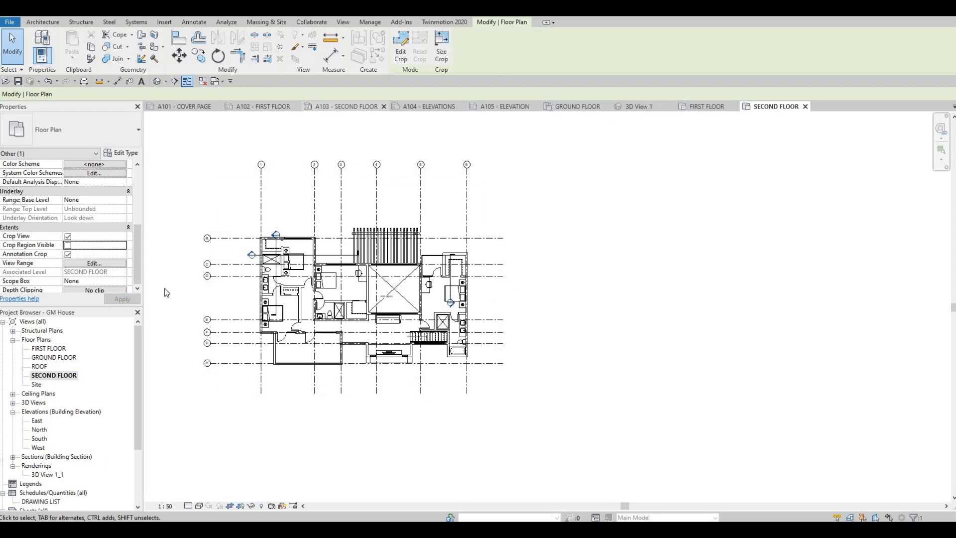
pyautogui.click(49, 376)
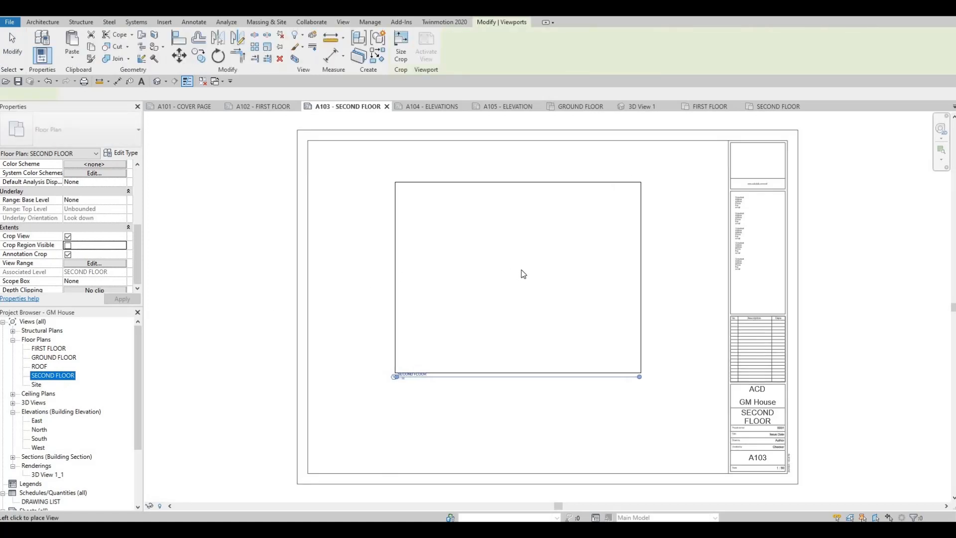
pyautogui.click(495, 343)
# - Move the SECOND FLOOR view title beneath the plan, aligned with the building's left edge near grid line 1
pyautogui.scroll(3, 398, 376)
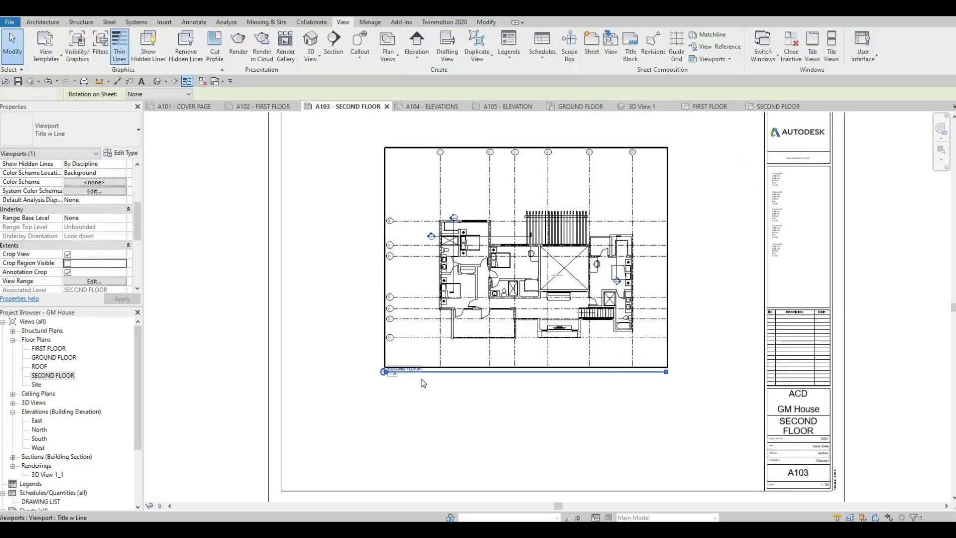
pyautogui.click(398, 374)
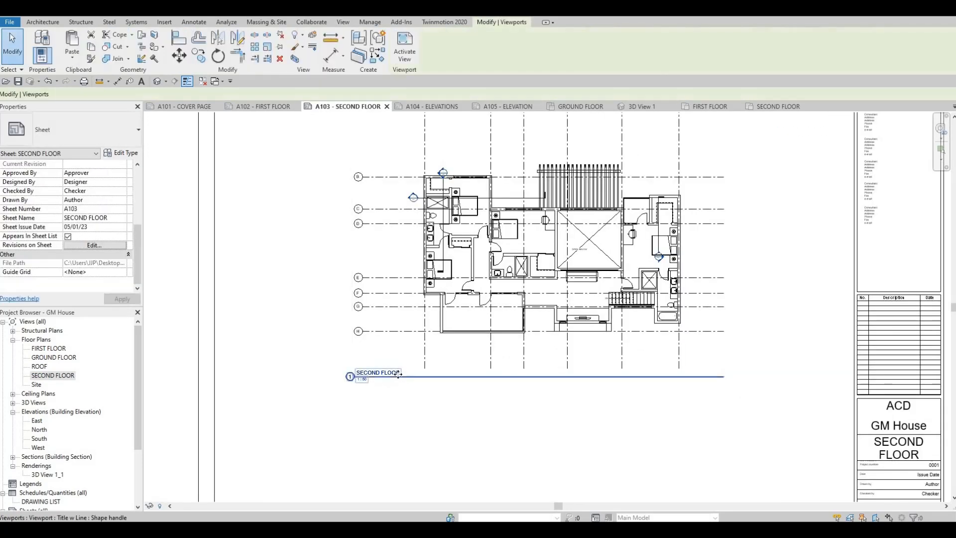
pyautogui.moveTo(397, 374); pyautogui.dragTo(468, 388)
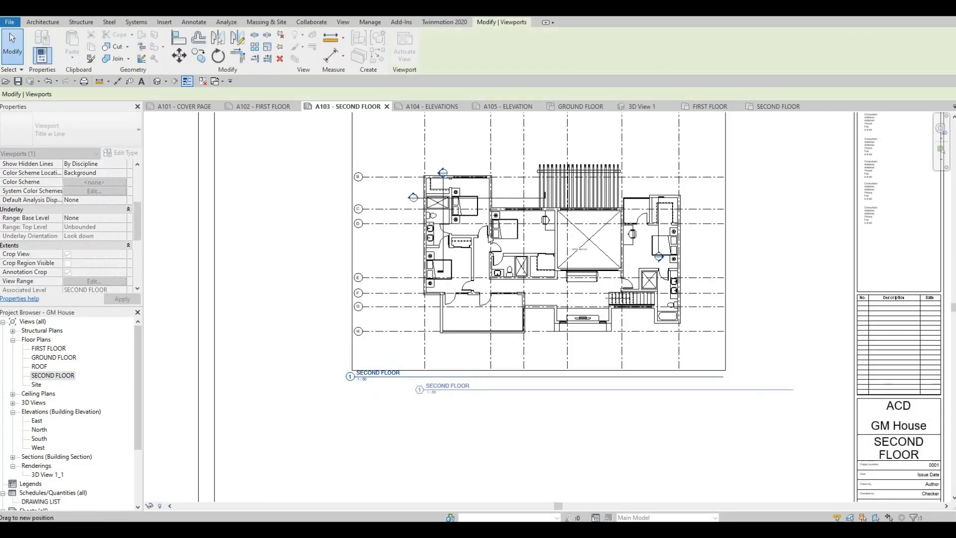
# - Shorten the SECOND FLOOR view title line on sheet A103 to about the width of its text
pyautogui.click(485, 225)
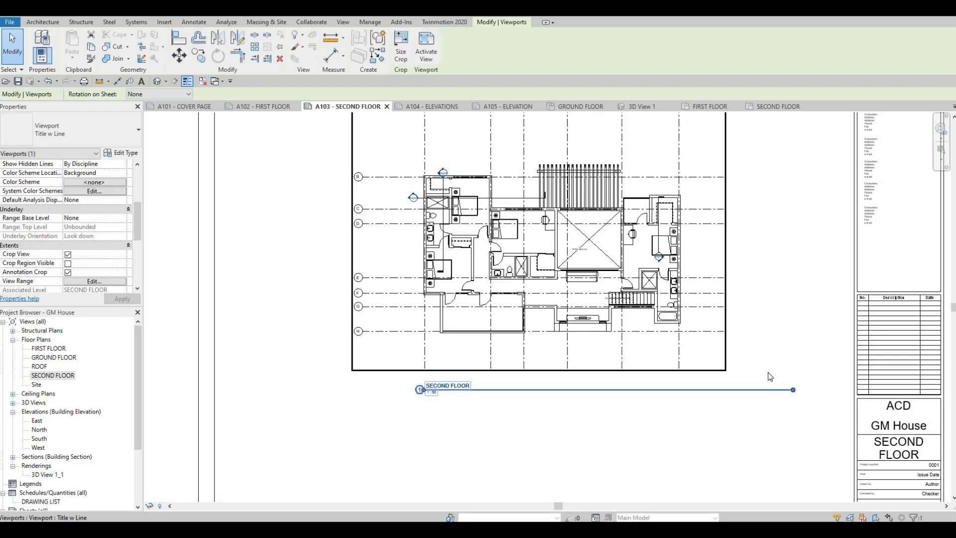
pyautogui.moveTo(799, 400); pyautogui.dragTo(473, 421)
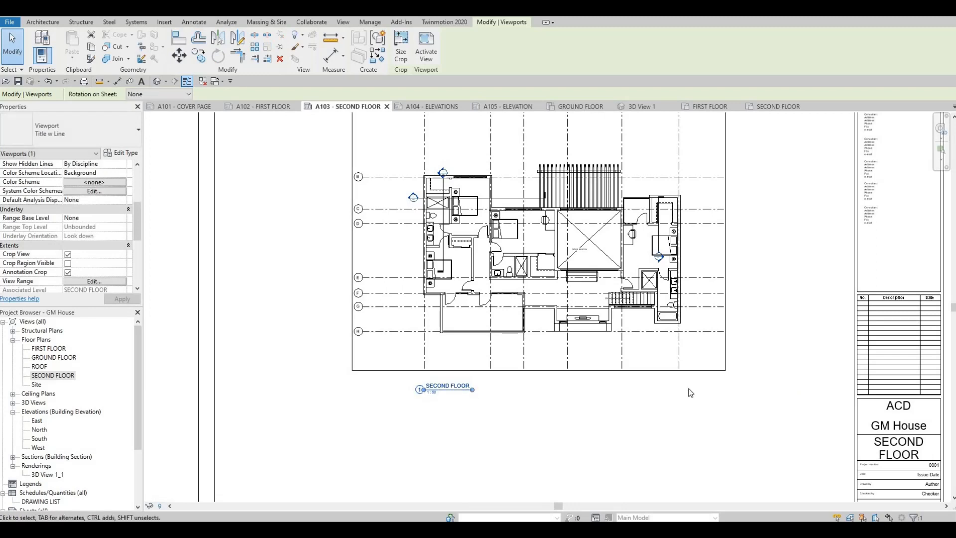
pyautogui.press('Escape')
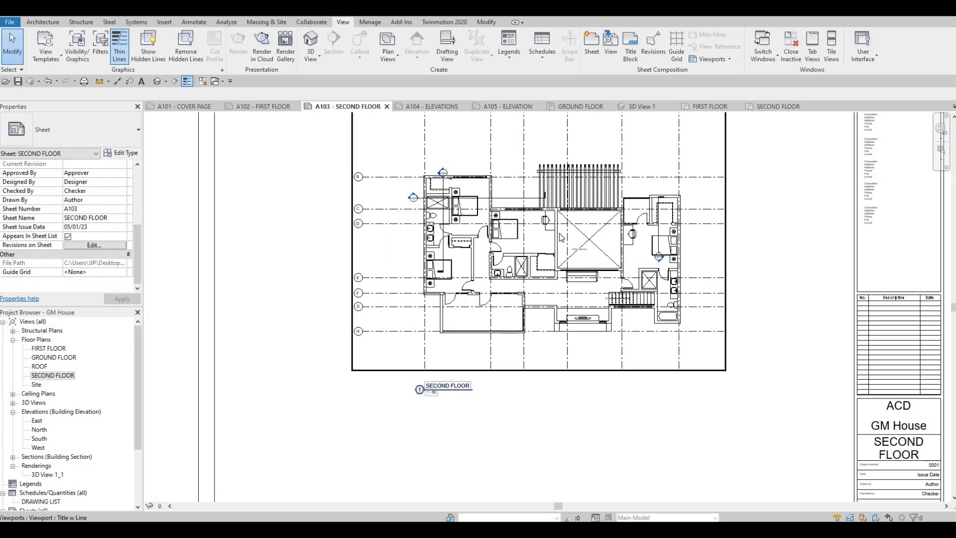
pyautogui.click(470, 391)
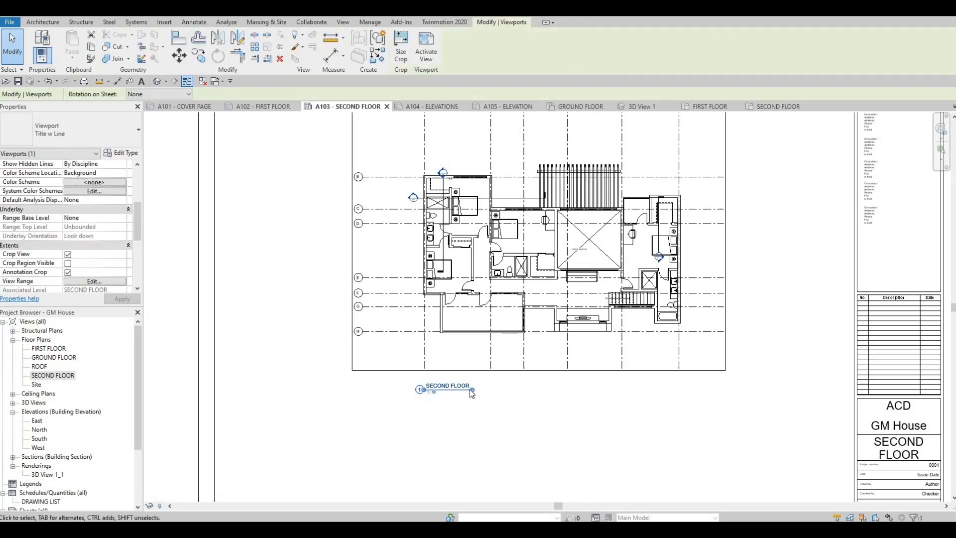
pyautogui.moveTo(472, 389); pyautogui.dragTo(486, 423)
pyautogui.click(483, 416)
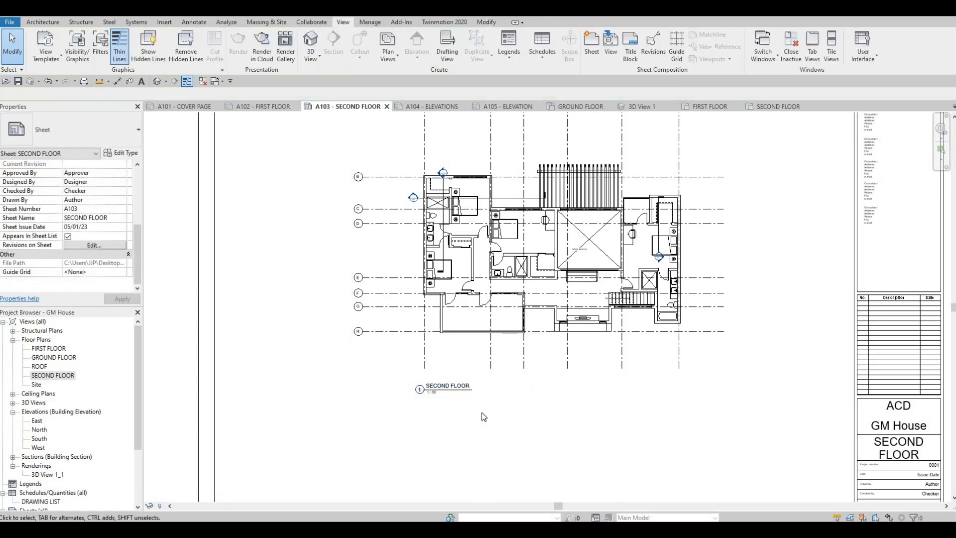
# - Nudge the SECOND FLOOR view title slightly farther down below the plan on sheet A103
pyautogui.click(452, 387)
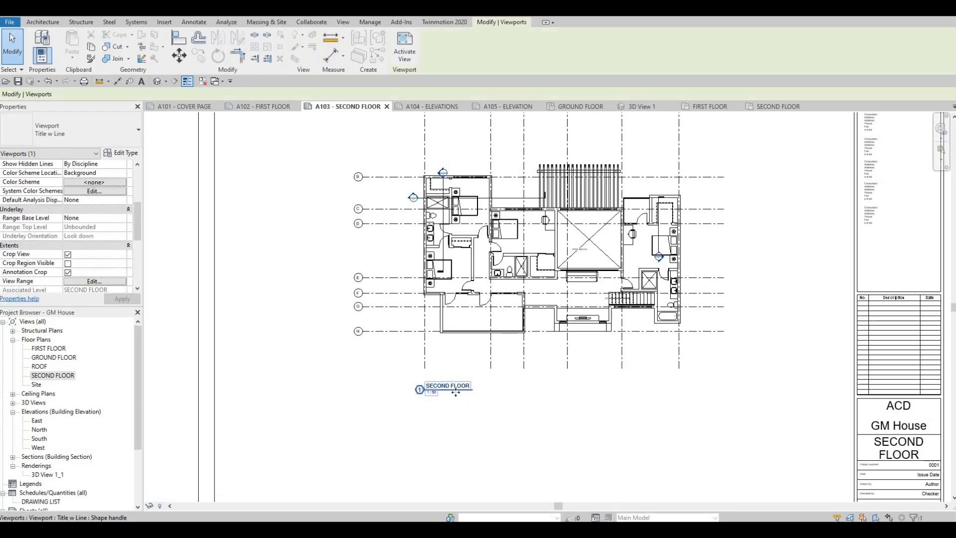
pyautogui.moveTo(455, 392)
pyautogui.mouseDown()
pyautogui.moveTo(511, 412)
pyautogui.moveTo(548, 409)
pyautogui.moveTo(552, 397)
pyautogui.moveTo(446, 393)
pyautogui.mouseUp()
pyautogui.moveTo(448, 420); pyautogui.dragTo(454, 398)
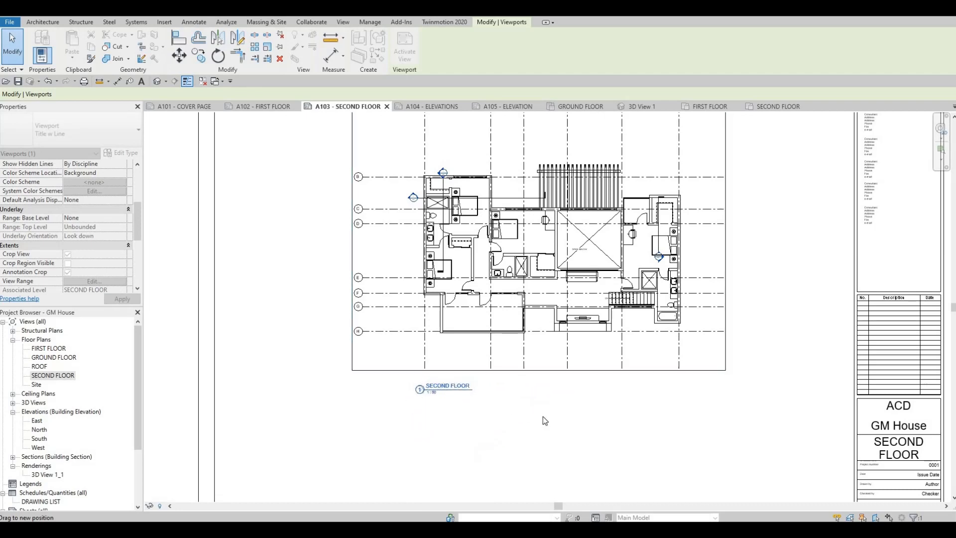
pyautogui.click(398, 413)
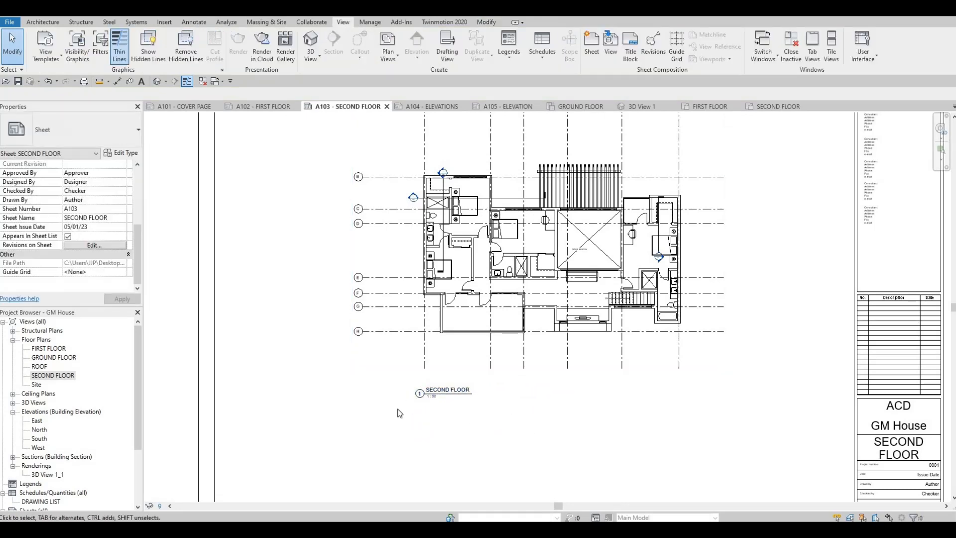
pyautogui.scroll(-3, 403, 406)
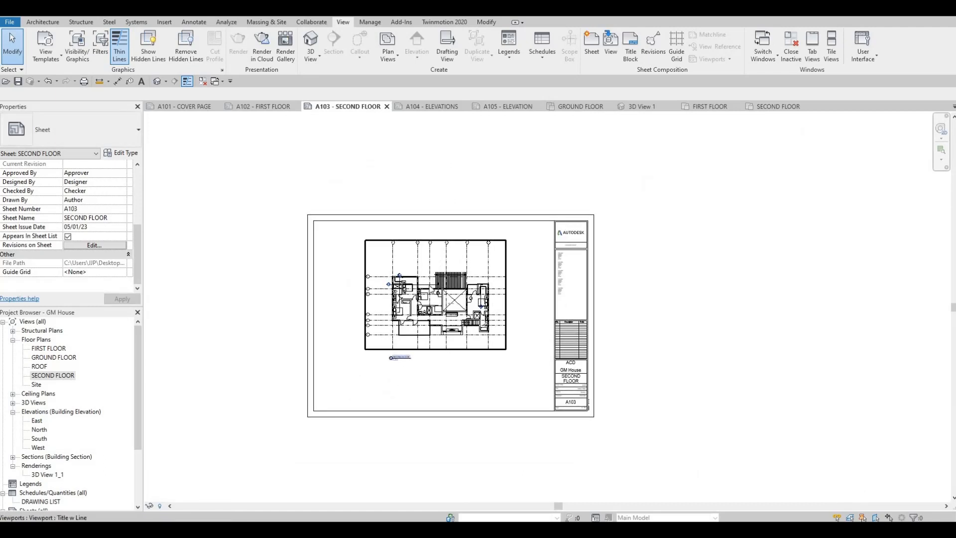
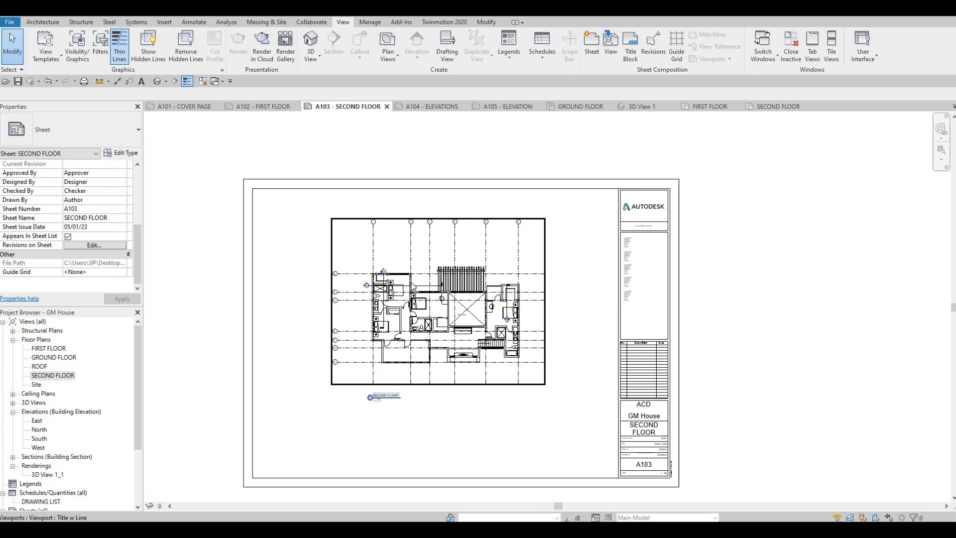
pyautogui.scroll(3, 413, 287)
pyautogui.scroll(-1, 404, 264)
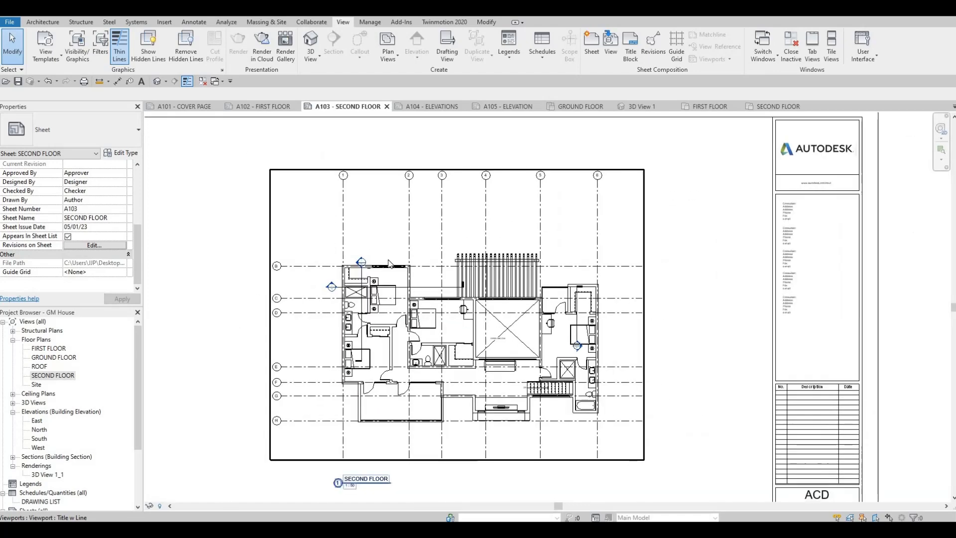
pyautogui.scroll(-1, 335, 277)
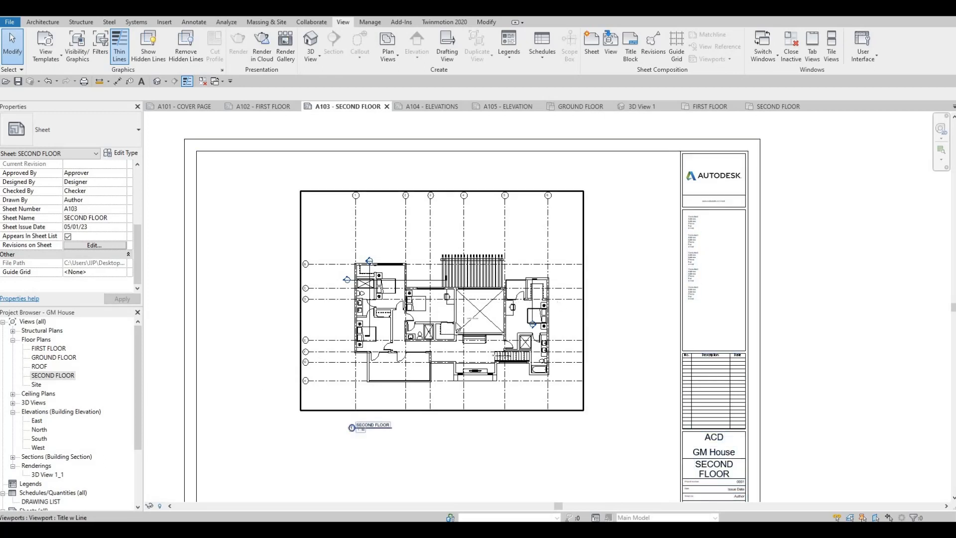
pyautogui.moveTo(391, 292); pyautogui.dragTo(460, 264, button='middle')
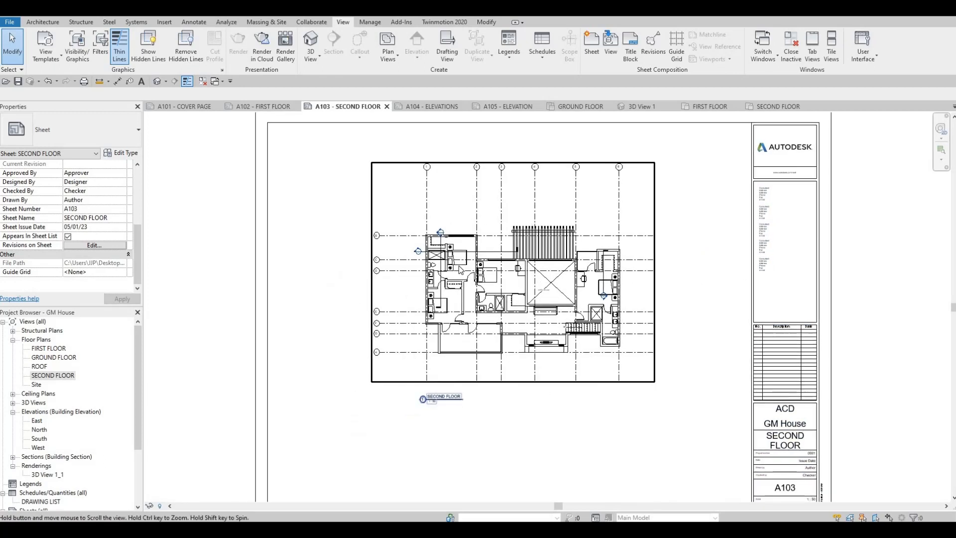
pyautogui.scroll(-1, 458, 266)
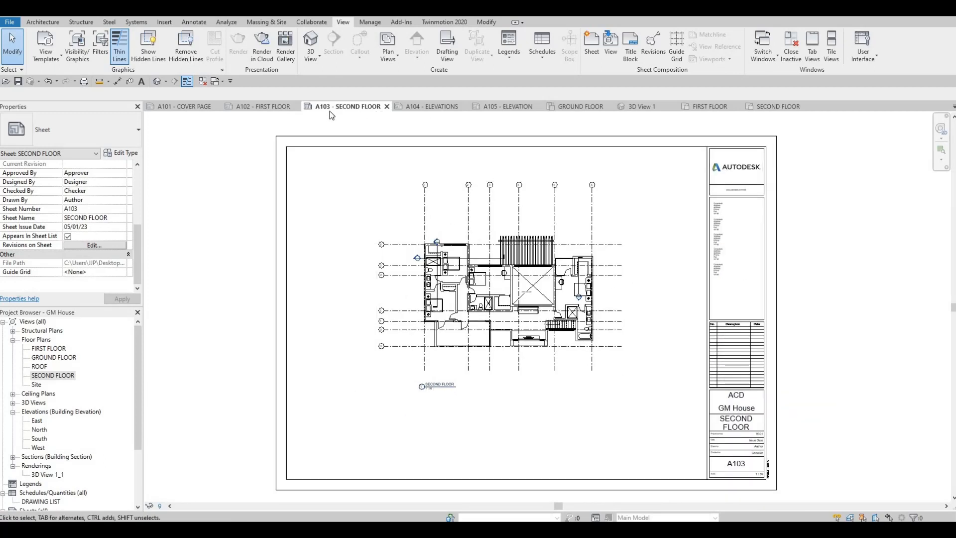
# - Open sheet A104 and place the East elevation near the top of its drawing area
pyautogui.click(418, 109)
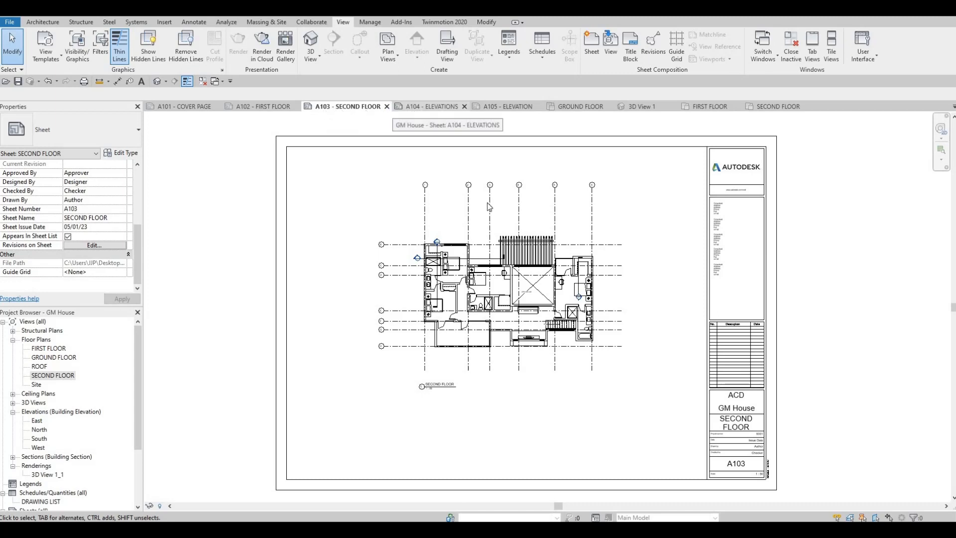
pyautogui.scroll(-1, 428, 141)
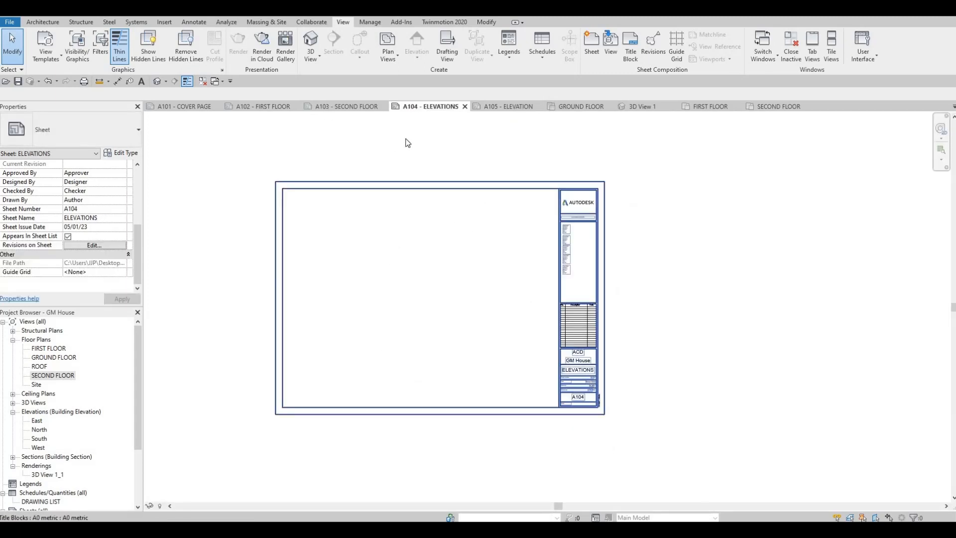
pyautogui.scroll(-1, 69, 416)
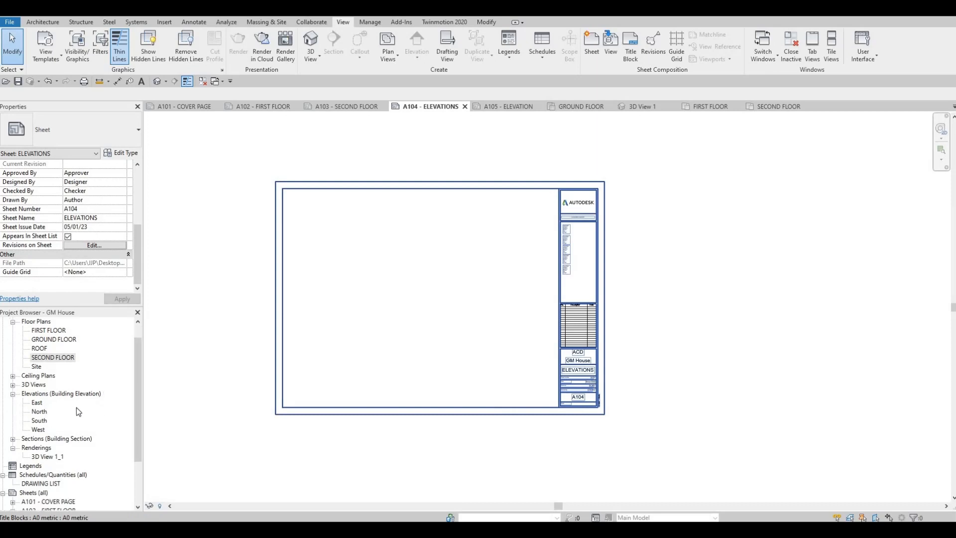
pyautogui.click(37, 403)
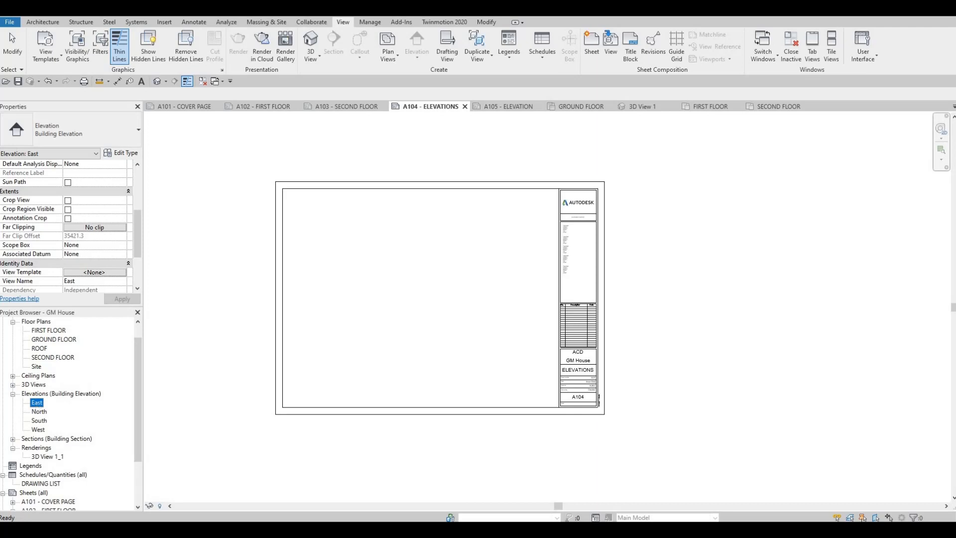
pyautogui.moveTo(37, 402); pyautogui.dragTo(425, 246)
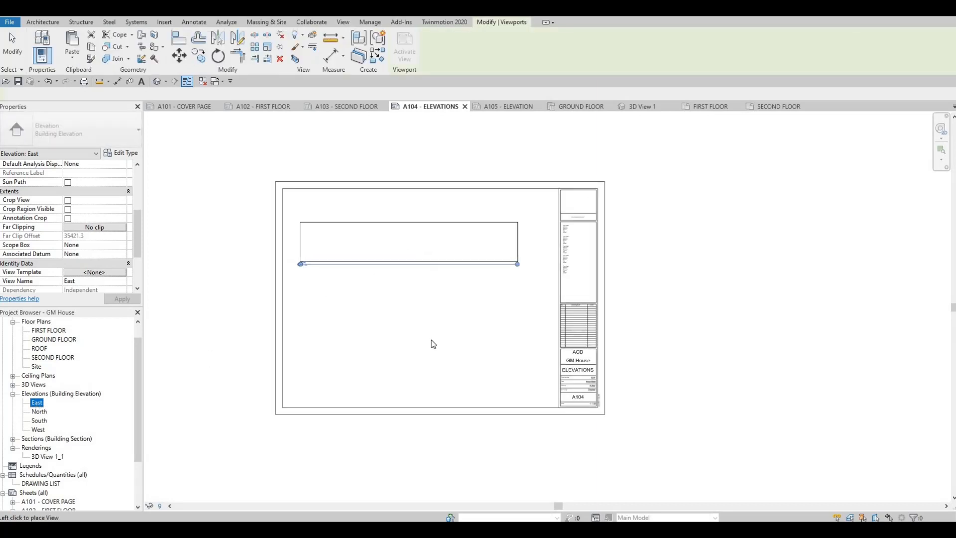
pyautogui.click(434, 343)
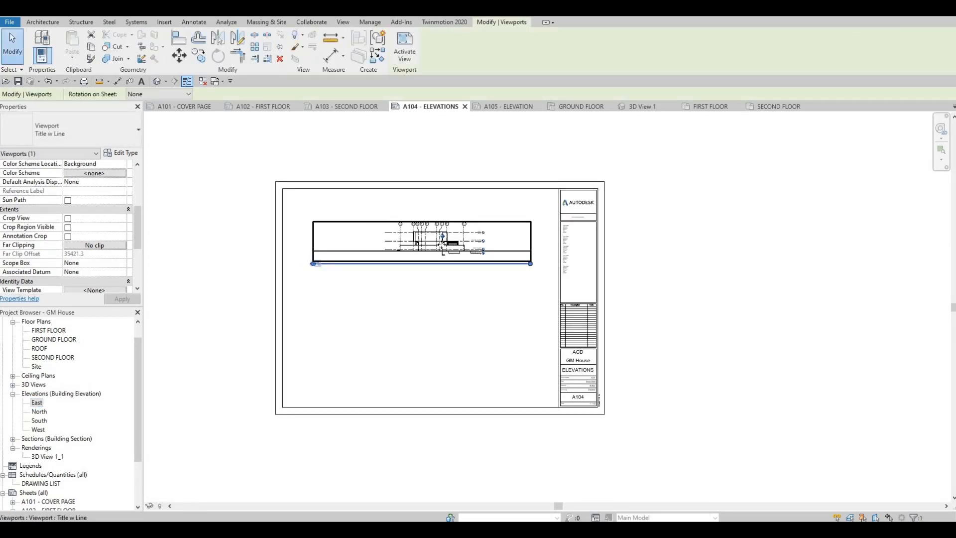
pyautogui.scroll(5, 425, 245)
pyautogui.scroll(-1, 248, 284)
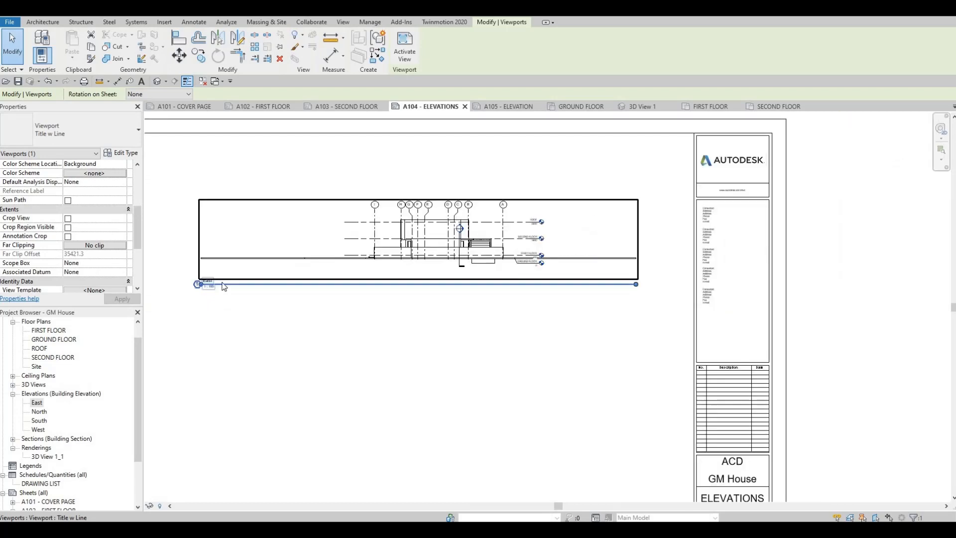
# - Place the North elevation on sheet A104 beneath the East elevation
pyautogui.scroll(2, 212, 288)
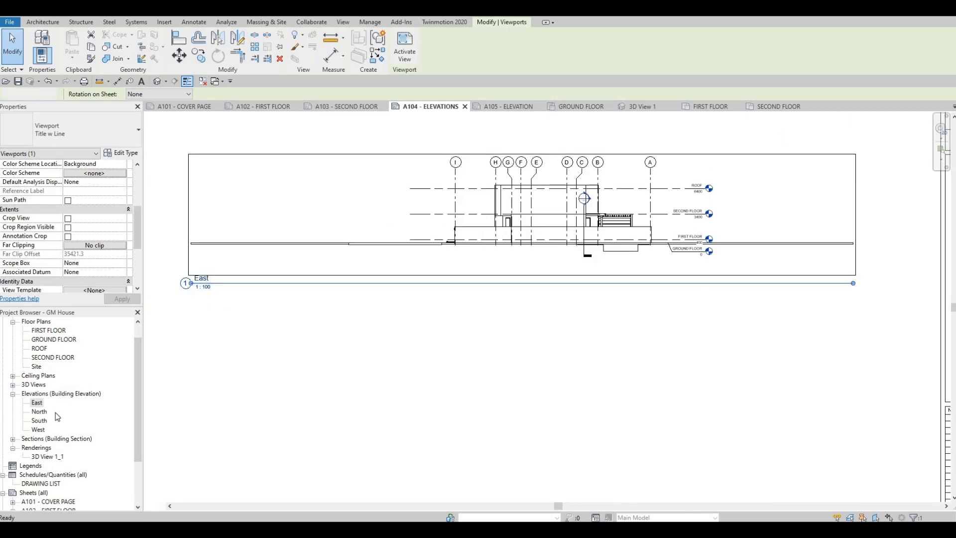
pyautogui.click(39, 411)
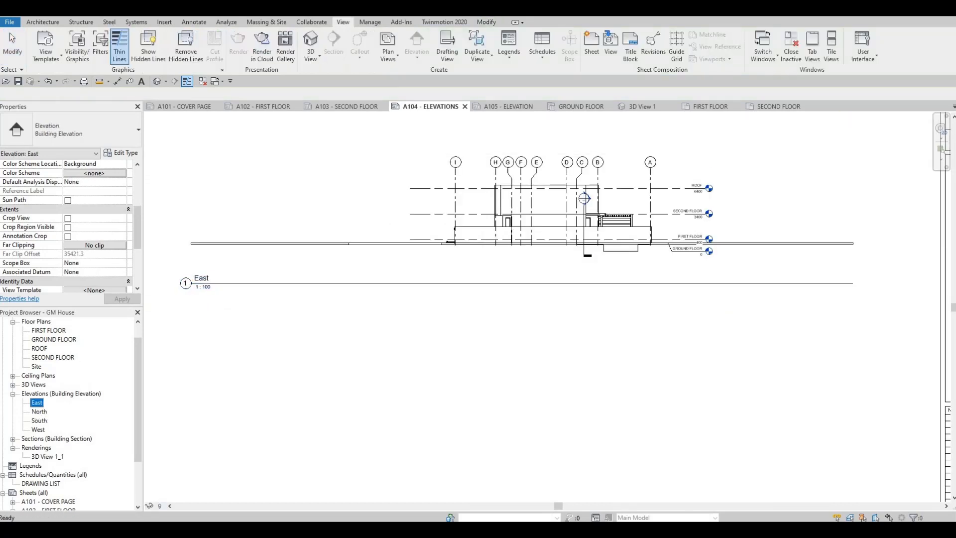
pyautogui.scroll(-2, 461, 368)
pyautogui.click(509, 416)
pyautogui.moveTo(482, 318); pyautogui.dragTo(481, 320, button='middle')
pyautogui.scroll(-1, 481, 321)
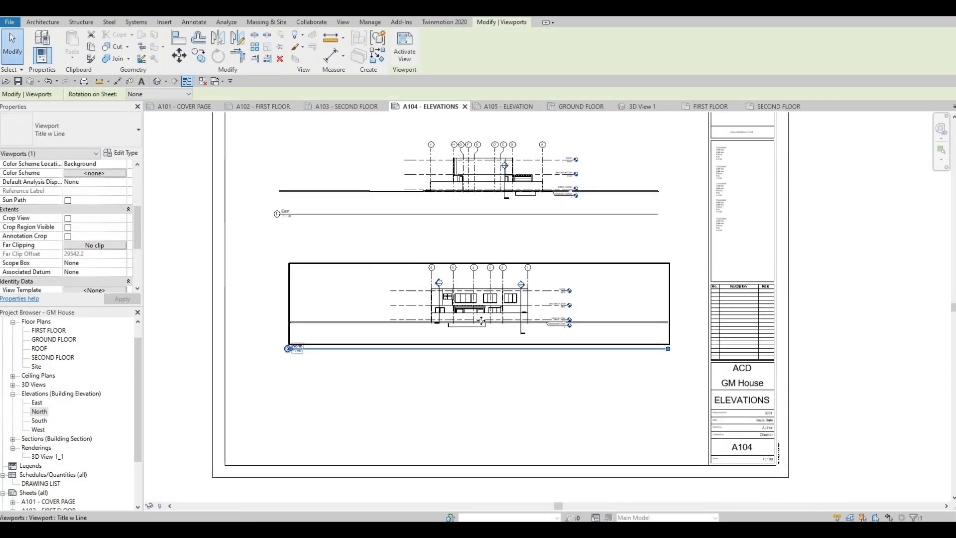
# - Undo the placement of the North and East elevations on sheet A104
pyautogui.hotkey('ctrl', 'z')
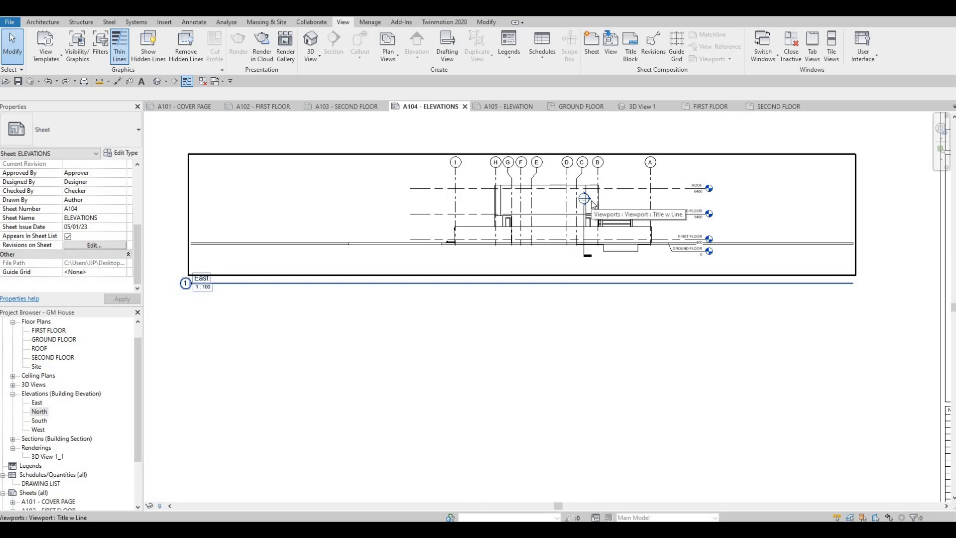
pyautogui.hotkey('ctrl', 'z')
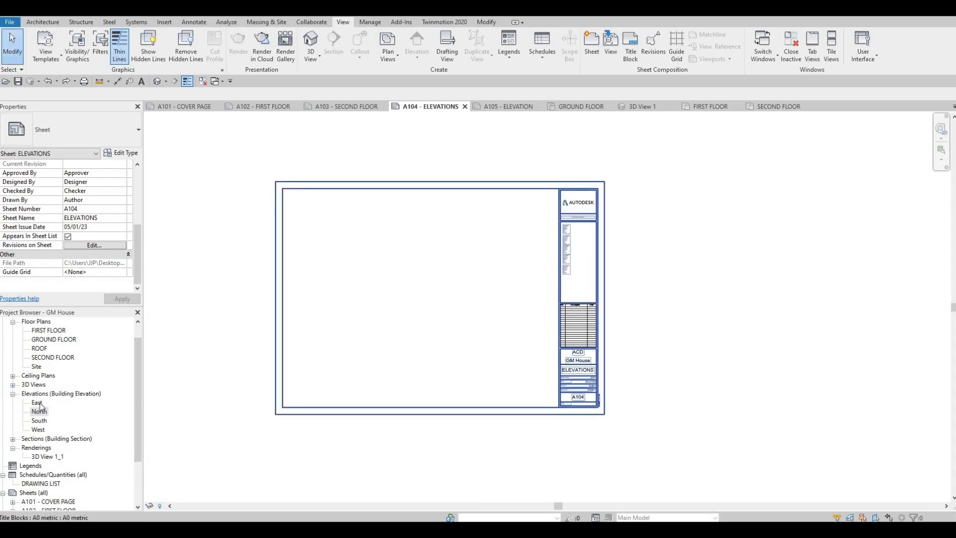
# - In the East elevation view, set the scale to 1:50 and turn on Crop View, Crop Region Visible and Annotation Crop
pyautogui.doubleClick(37, 403)
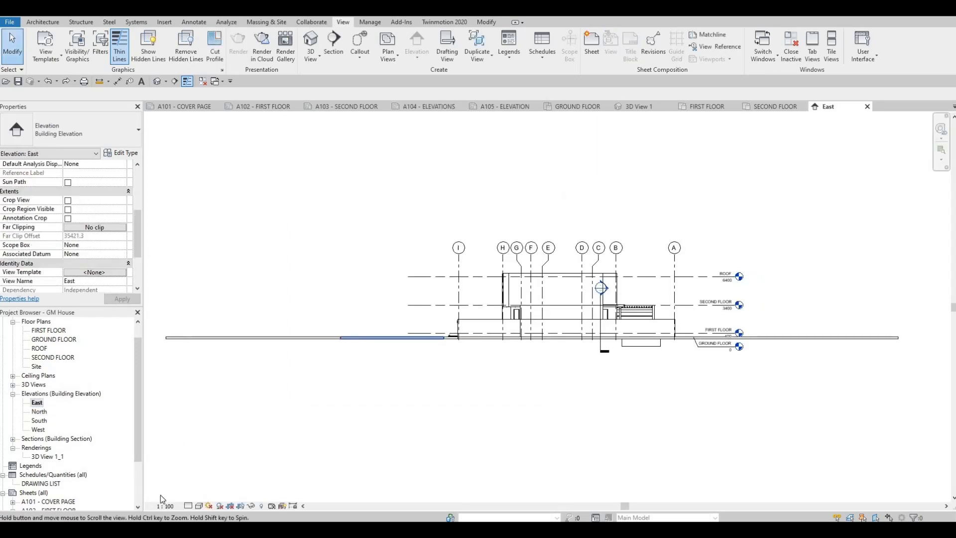
pyautogui.click(164, 506)
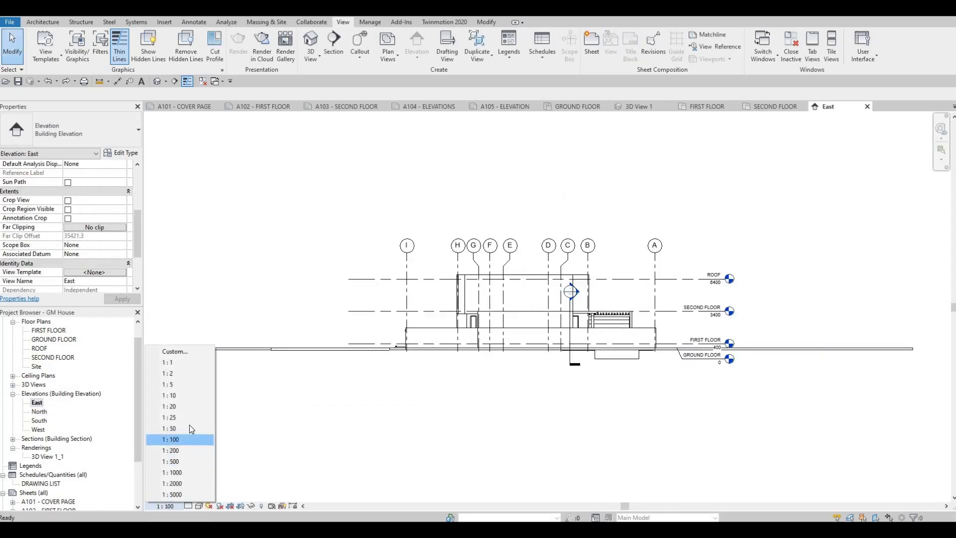
pyautogui.press('Return')
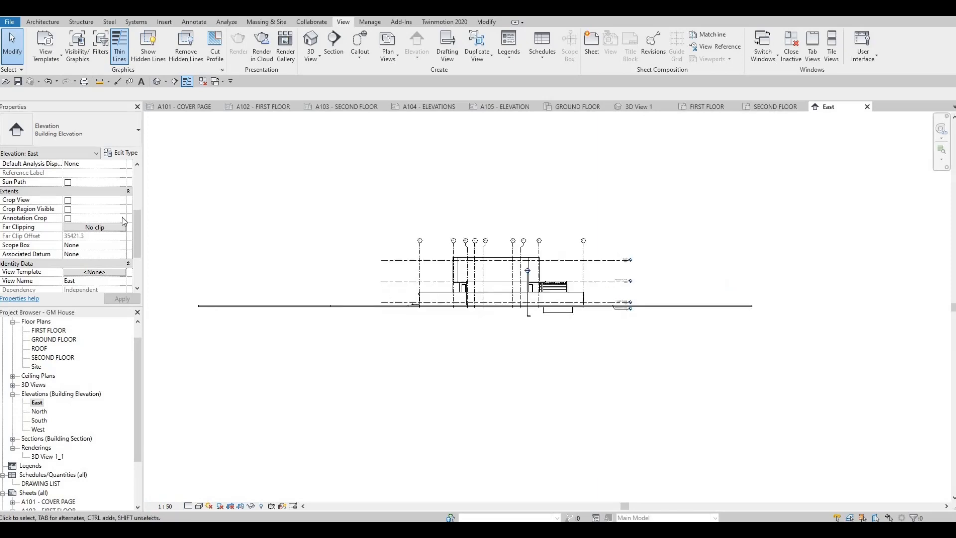
pyautogui.click(67, 201)
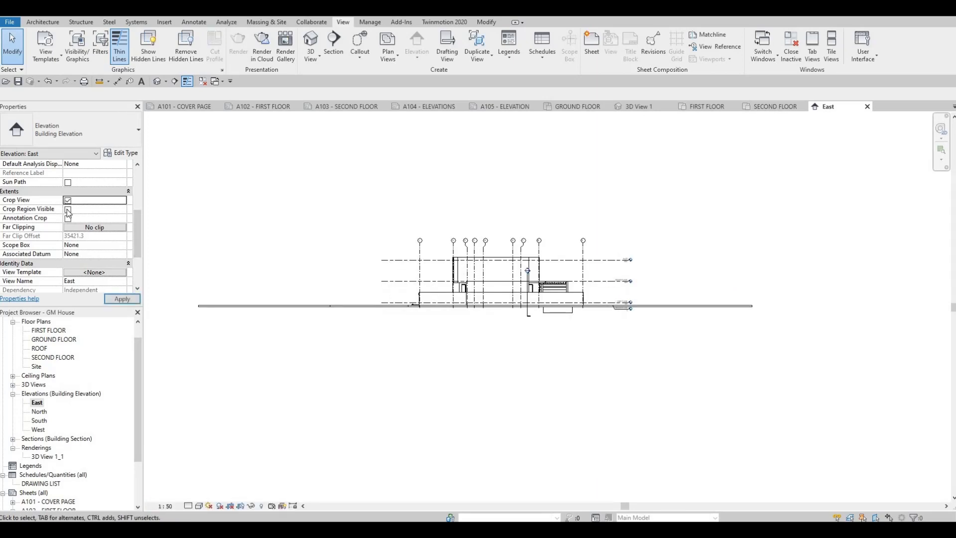
pyautogui.click(68, 209)
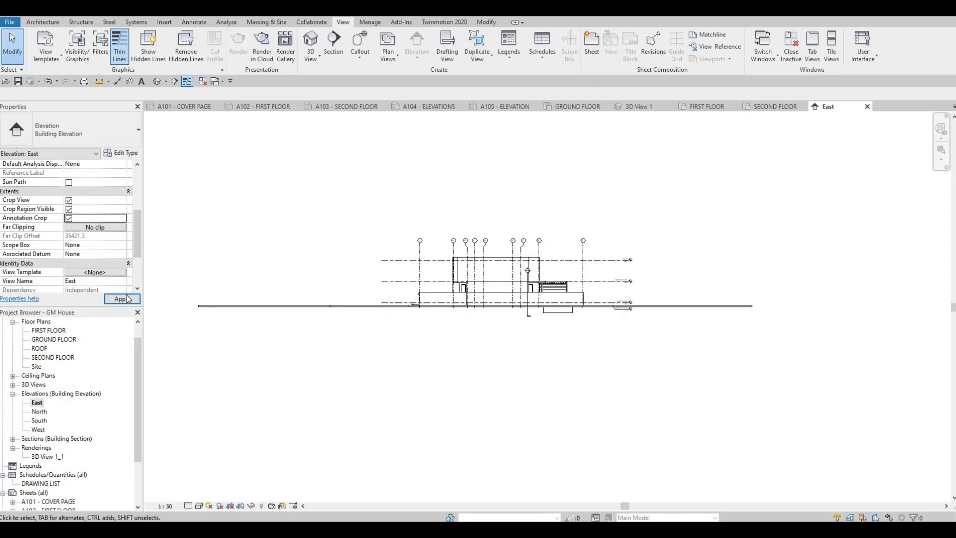
# - Narrow the East elevation's crop region from both sides to fit closely around the building and its level lines
pyautogui.scroll(-2, 293, 270)
pyautogui.moveTo(223, 265); pyautogui.dragTo(253, 264, button='middle')
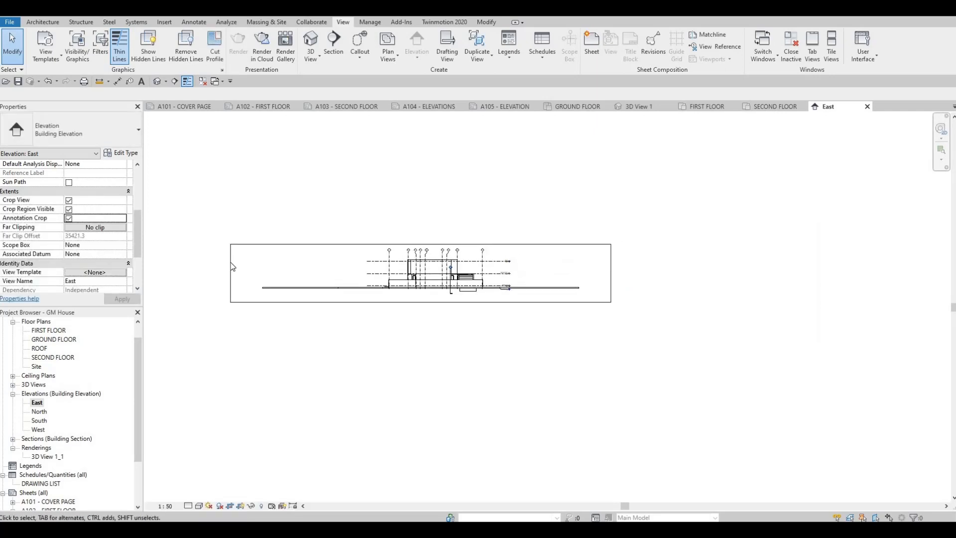
pyautogui.click(230, 274)
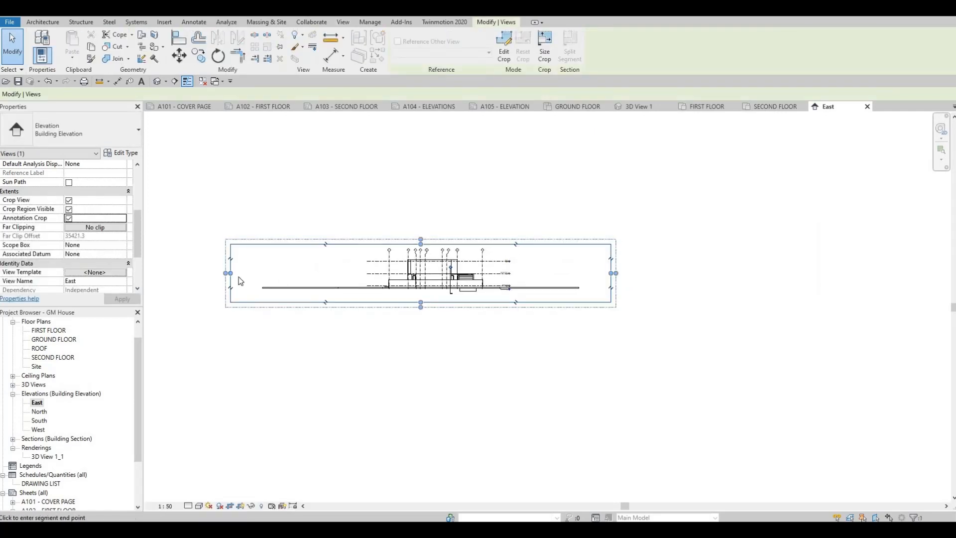
pyautogui.moveTo(240, 281); pyautogui.dragTo(354, 279)
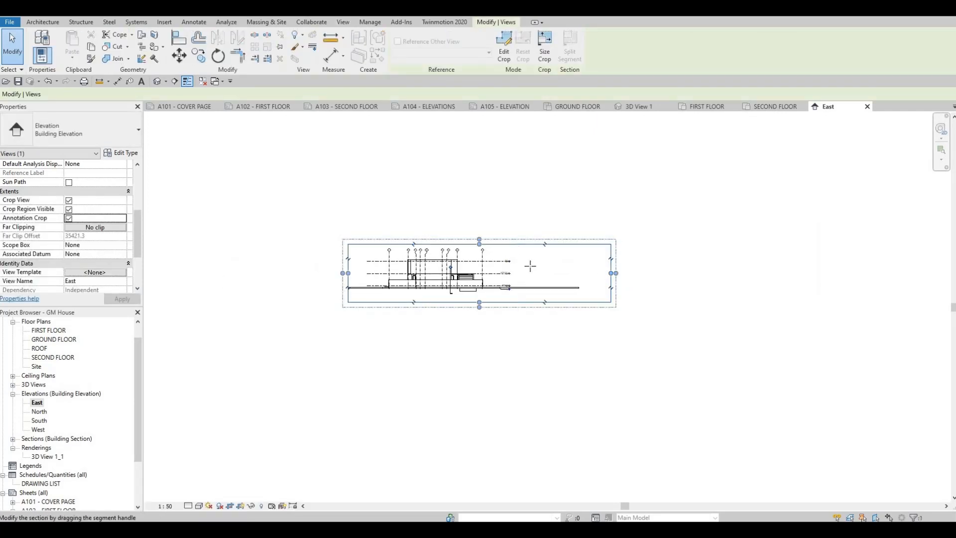
pyautogui.moveTo(611, 272); pyautogui.dragTo(530, 265)
pyautogui.scroll(4, 436, 259)
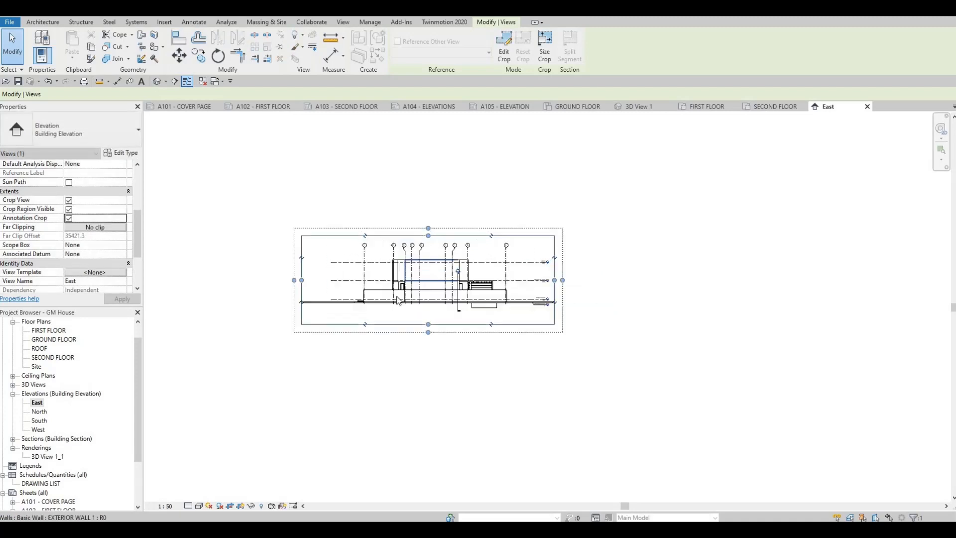
# - Set the East elevation's detail level to Fine and apply a Gradient background in its graphic display options
pyautogui.click(188, 506)
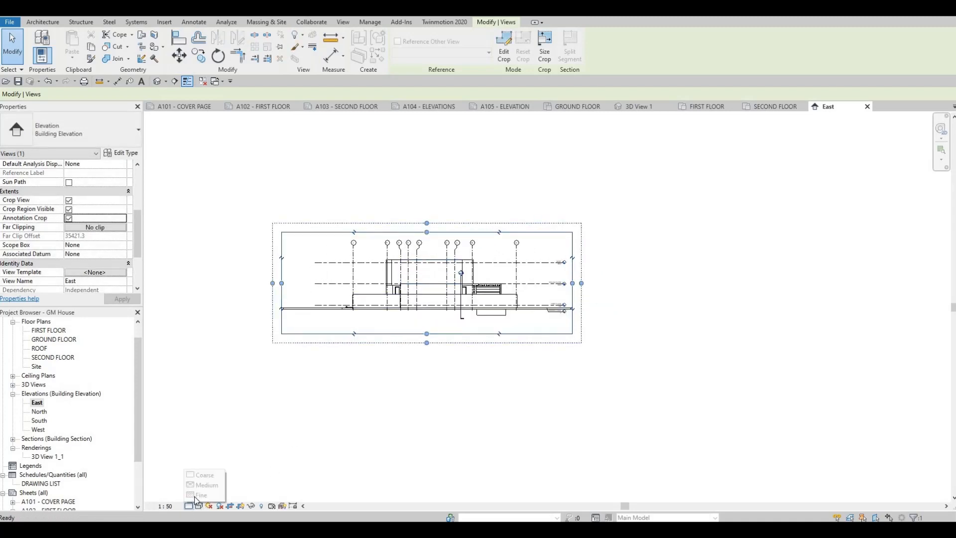
pyautogui.click(199, 496)
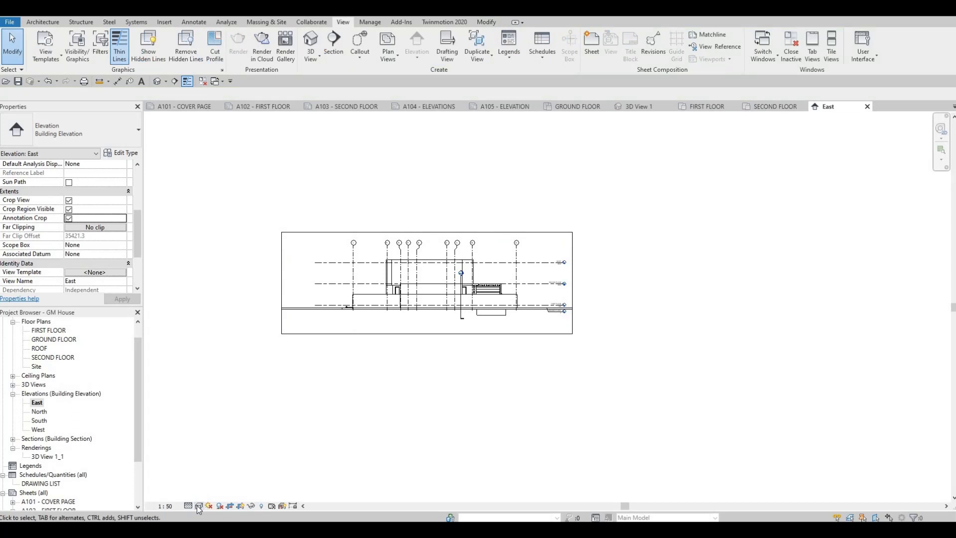
pyautogui.click(198, 505)
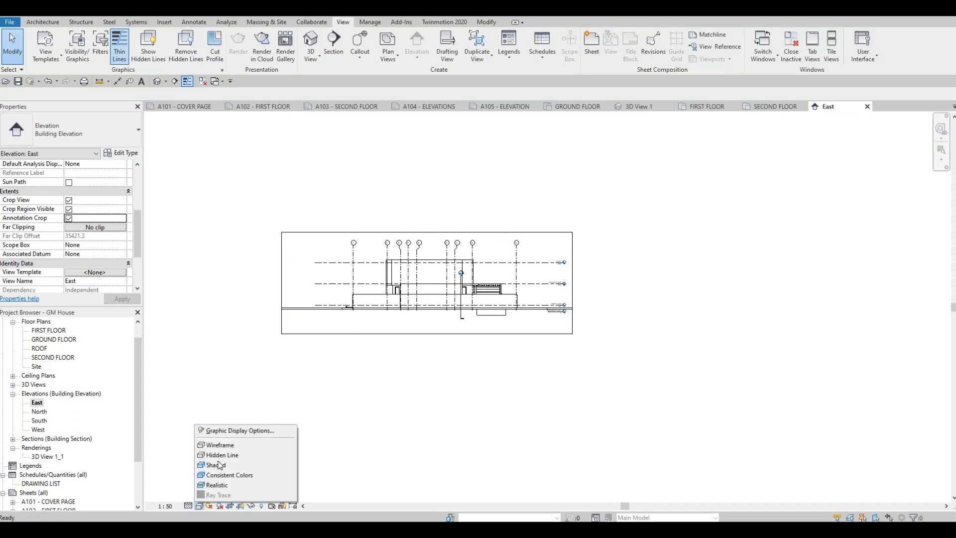
pyautogui.click(197, 504)
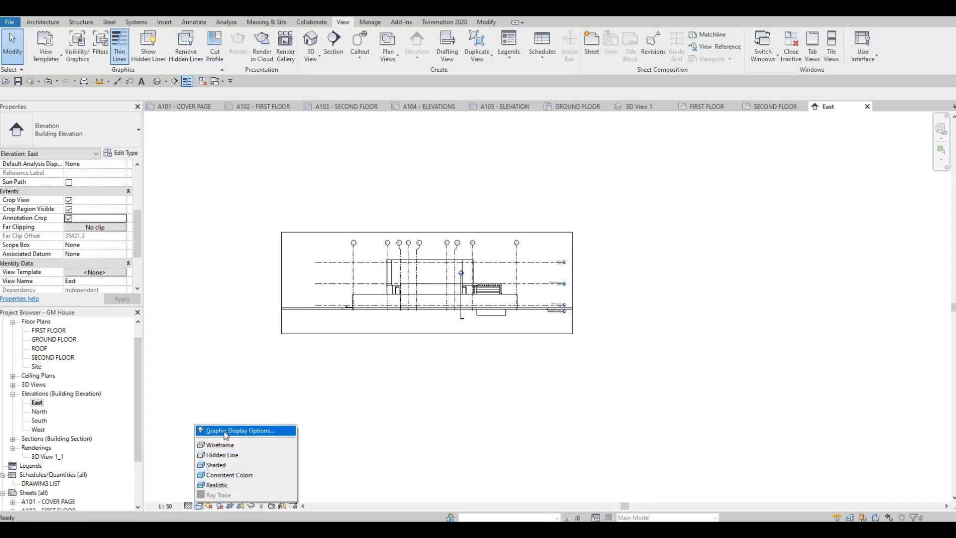
pyautogui.click(225, 432)
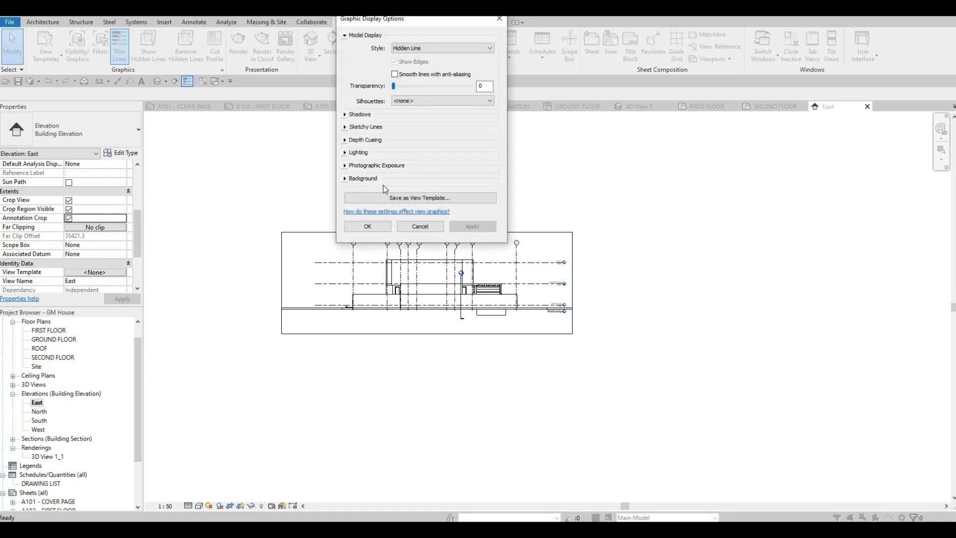
pyautogui.click(363, 178)
pyautogui.click(442, 192)
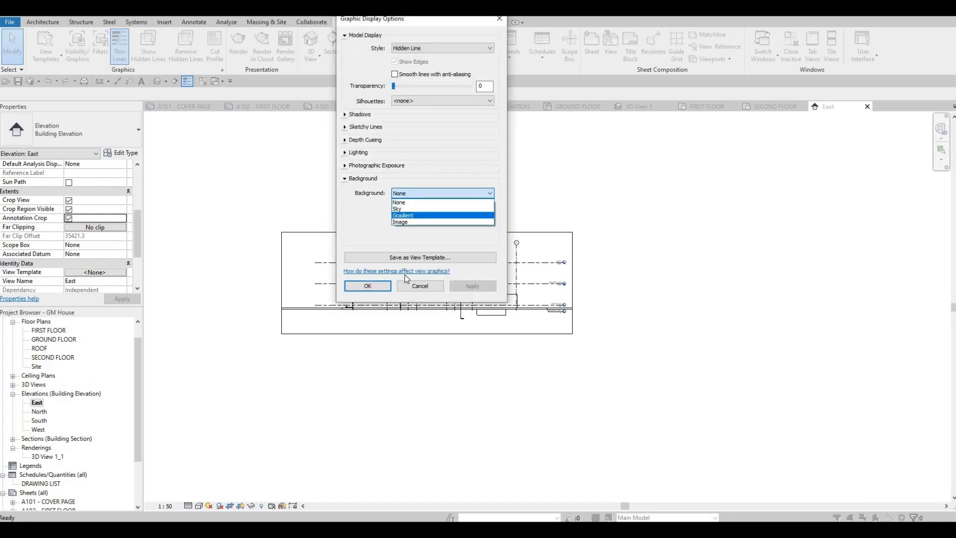
pyautogui.click(428, 211)
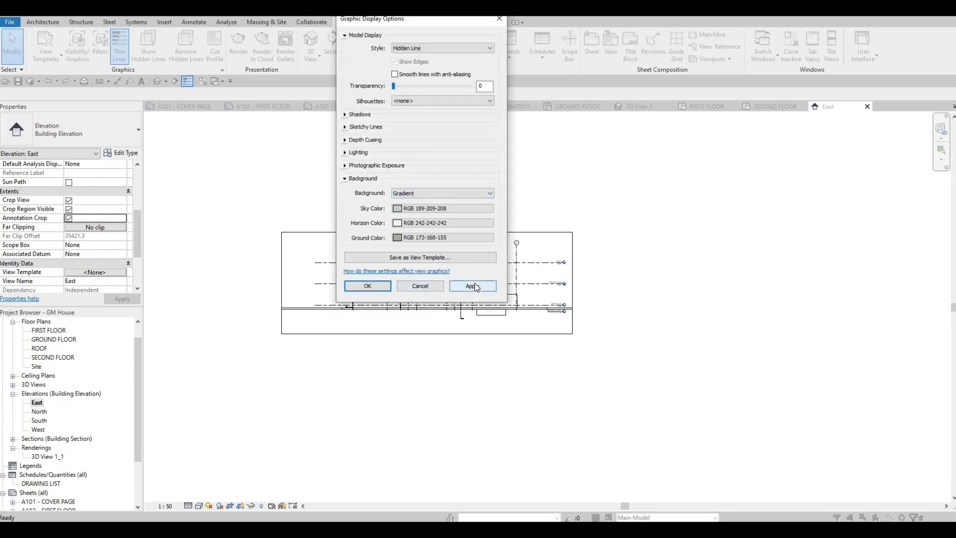
pyautogui.click(474, 285)
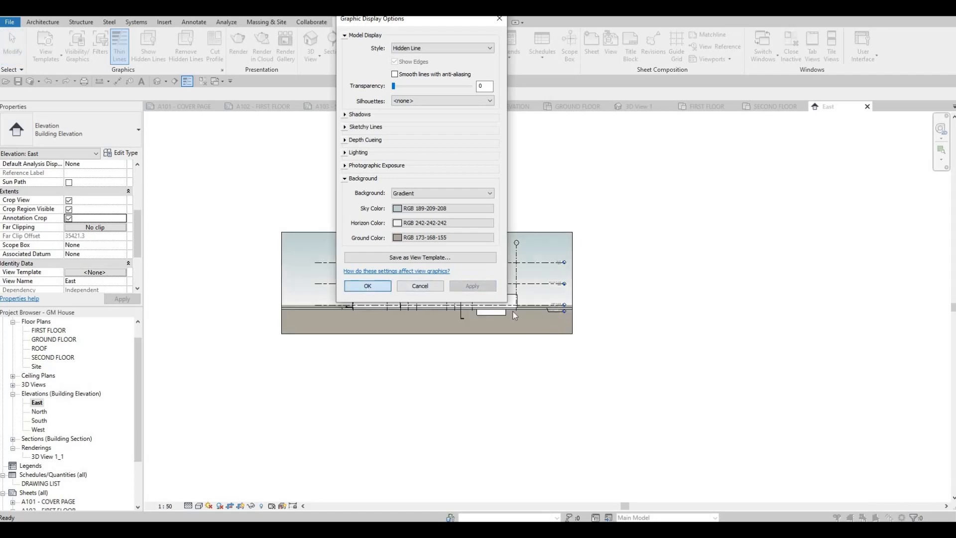
pyautogui.press('Return')
# - Turn on Cast Shadows, Show Ambient Shadows and Show Depth in the East elevation's graphic display options
pyautogui.scroll(3, 497, 315)
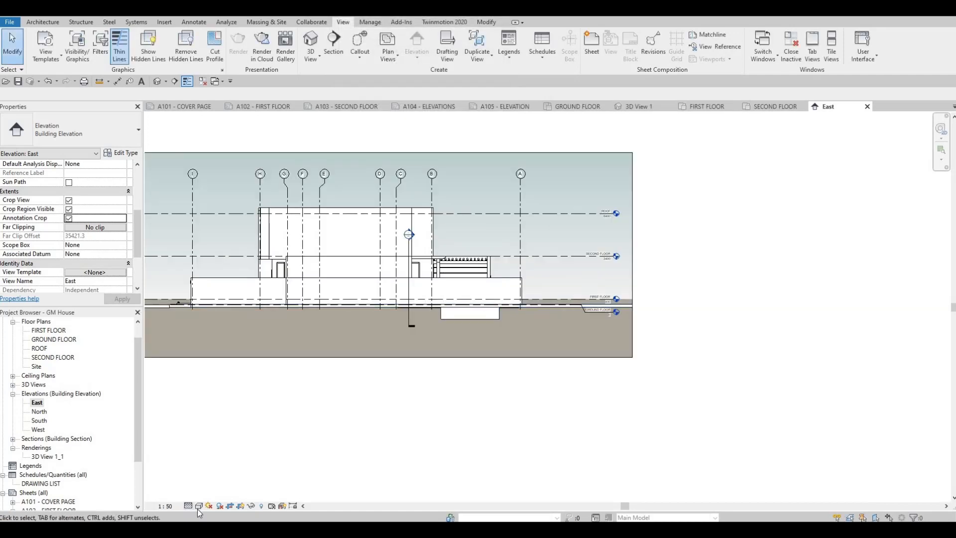
pyautogui.click(198, 506)
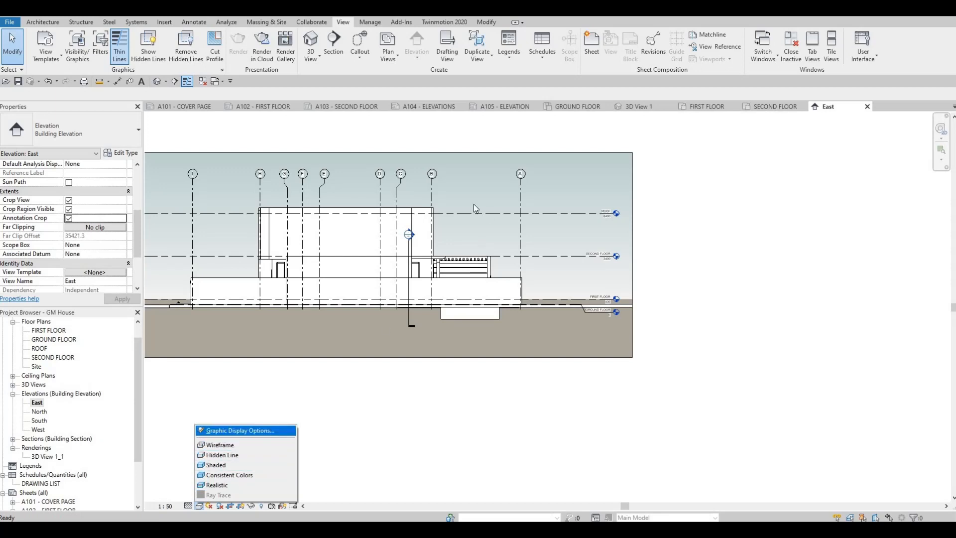
pyautogui.press('Return')
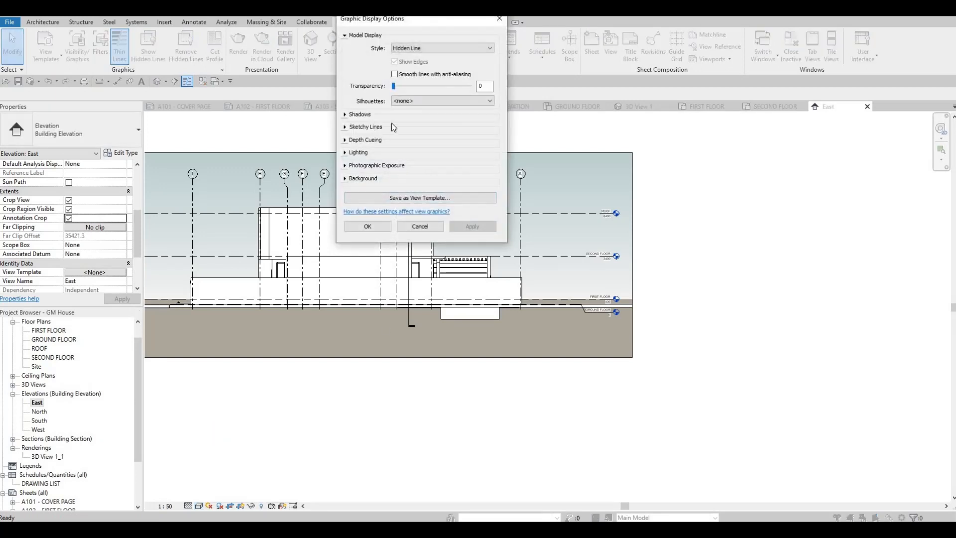
pyautogui.click(391, 119)
pyautogui.click(393, 122)
pyautogui.click(394, 133)
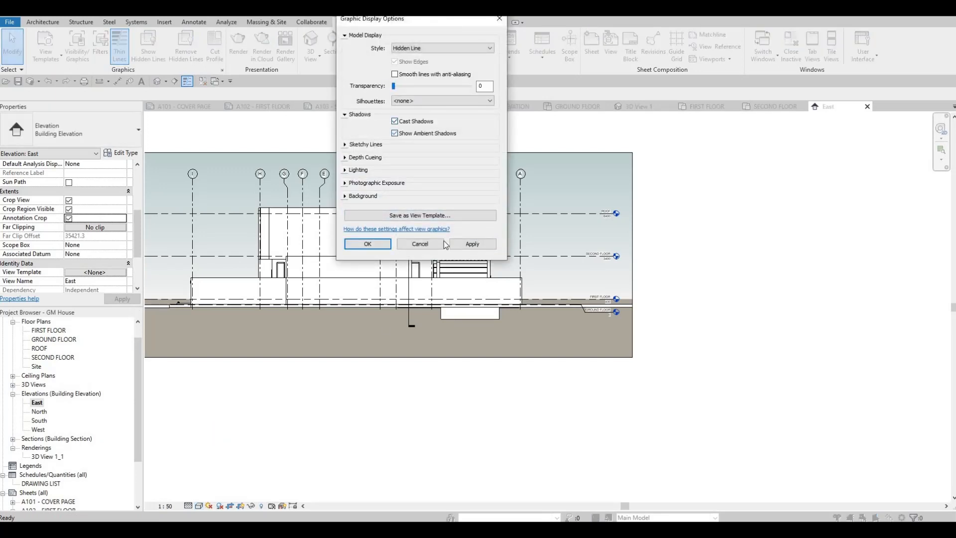
pyautogui.click(466, 244)
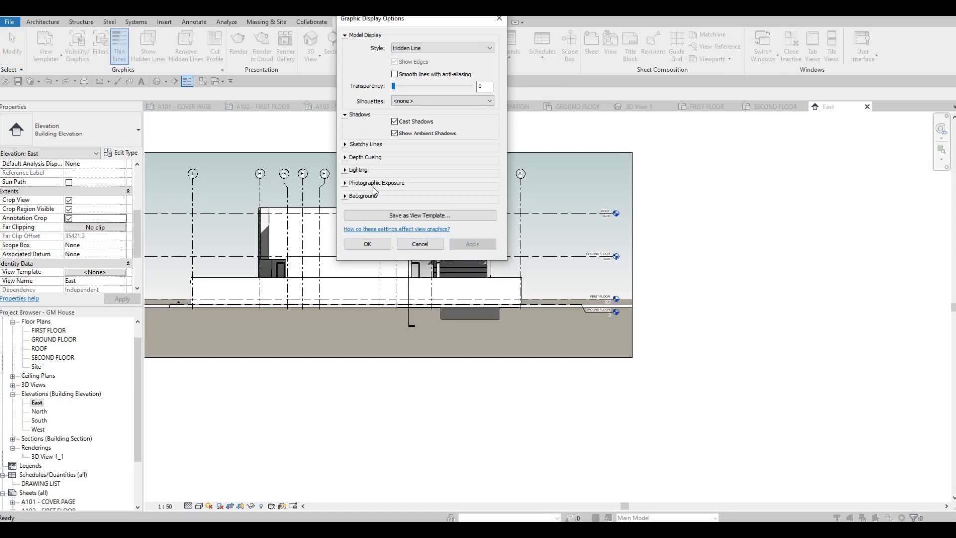
pyautogui.click(355, 159)
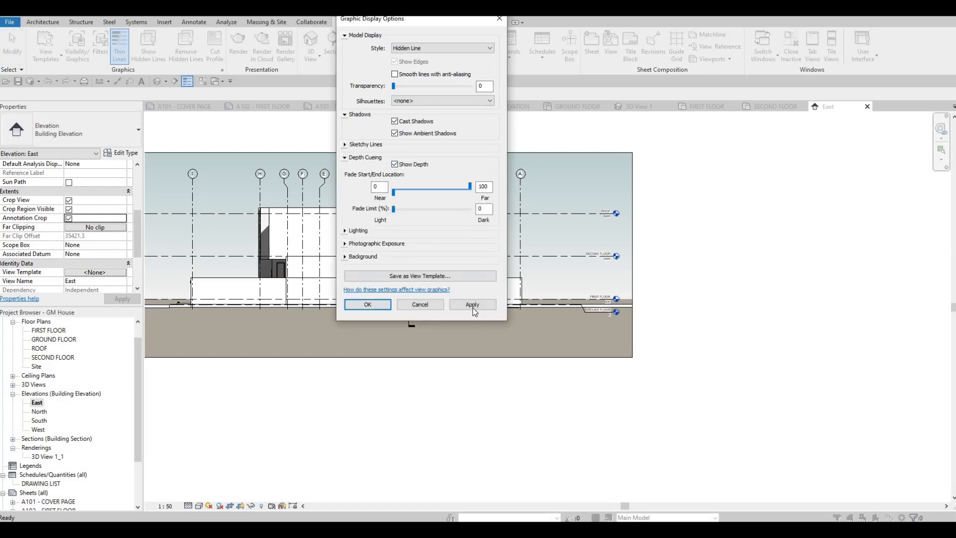
pyautogui.click(472, 306)
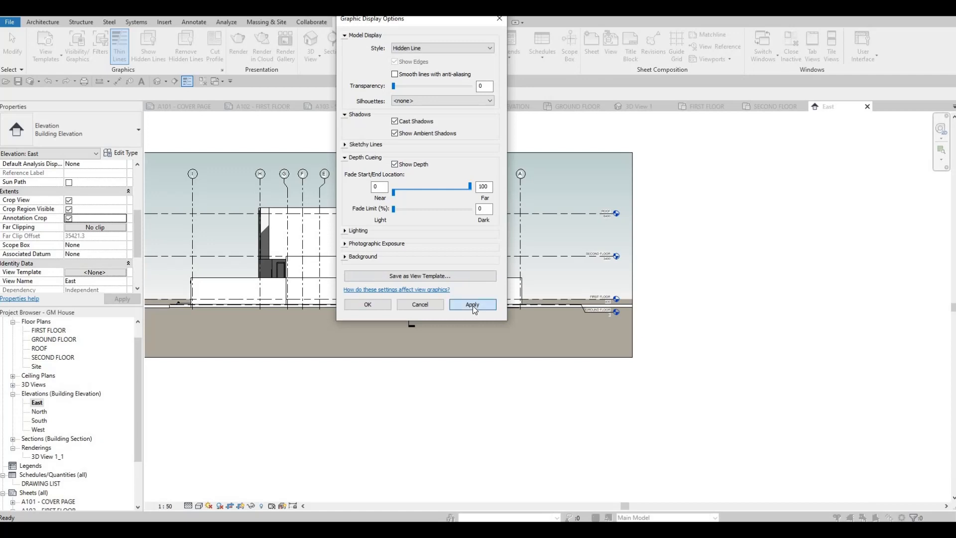
# - Enable Sketchy Lines for the East elevation with Jitter 3 and Extension 3, and accept the graphic display options
pyautogui.click(345, 146)
pyautogui.click(394, 156)
pyautogui.moveTo(393, 167); pyautogui.dragTo(440, 182)
pyautogui.click(417, 180)
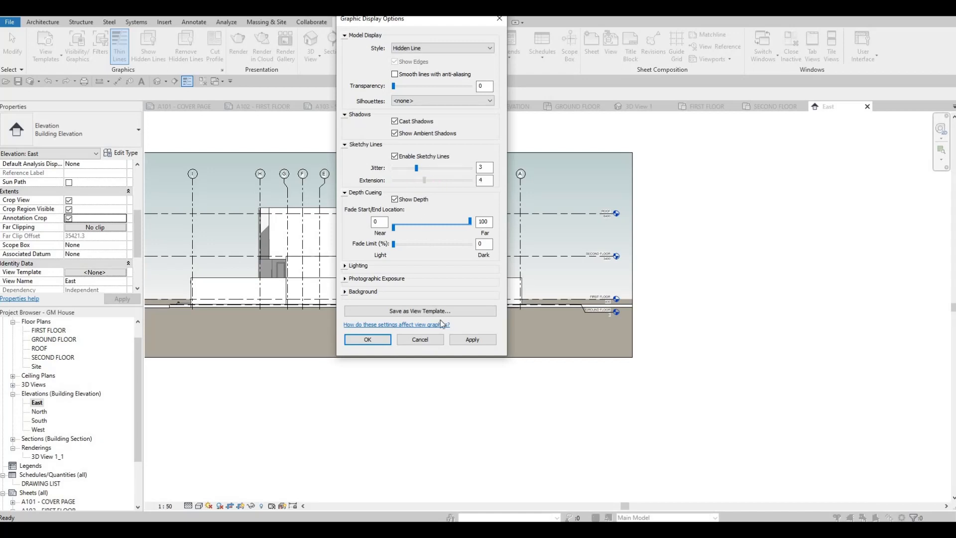
pyautogui.click(467, 338)
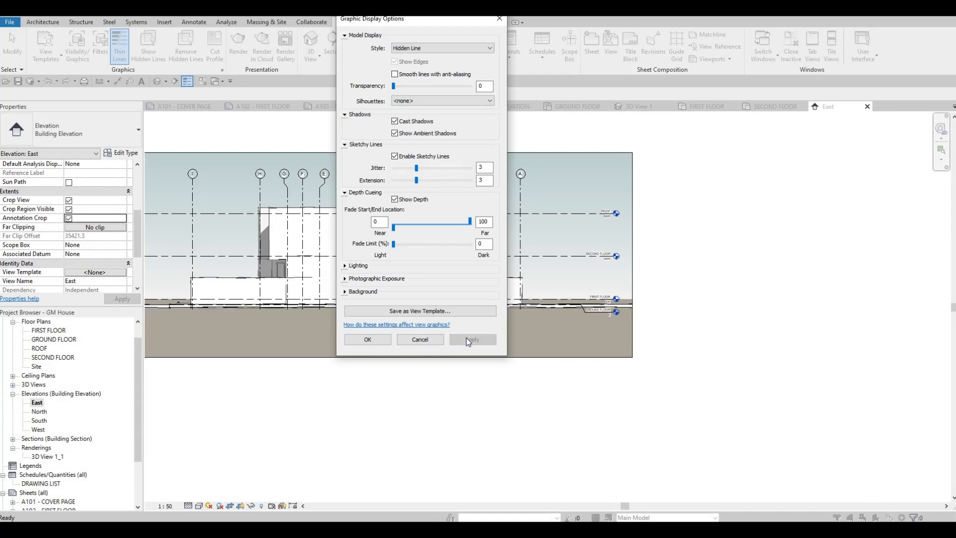
pyautogui.click(346, 278)
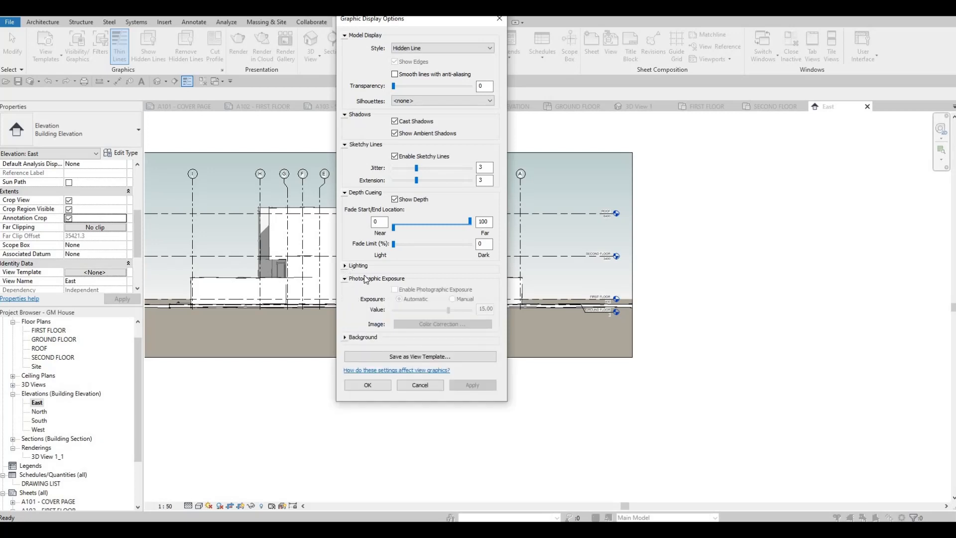
pyautogui.click(357, 265)
pyautogui.click(350, 265)
pyautogui.click(346, 278)
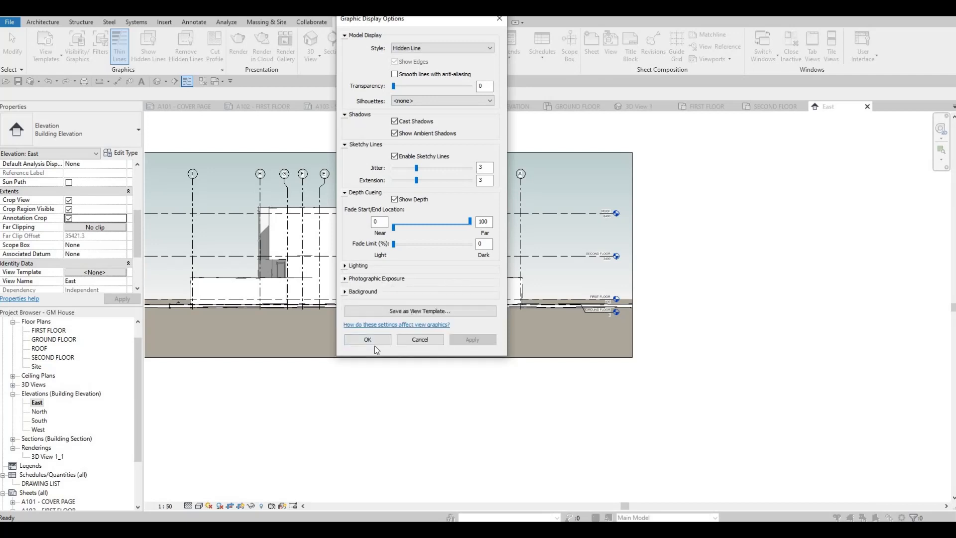
pyautogui.click(360, 340)
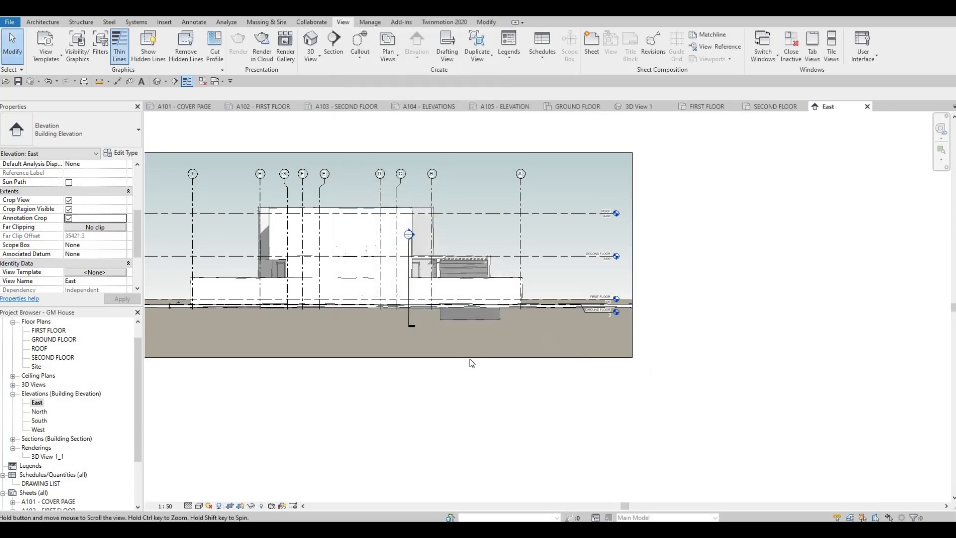
pyautogui.moveTo(472, 362); pyautogui.dragTo(557, 339, button='middle')
pyautogui.scroll(-1, 557, 339)
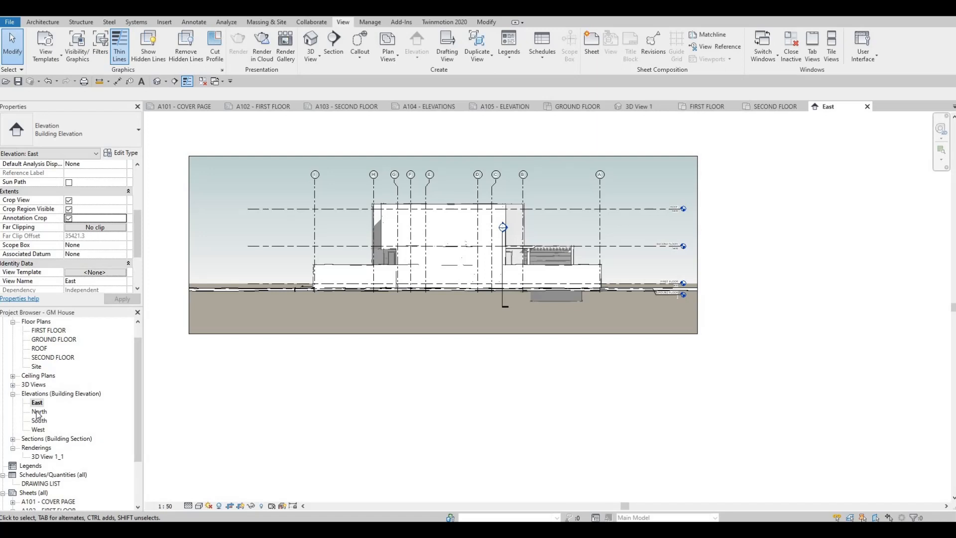
# - In the North elevation view, set the scale to 1:50 and turn on Crop View, Crop Region Visible and Annotation Crop
pyautogui.doubleClick(38, 411)
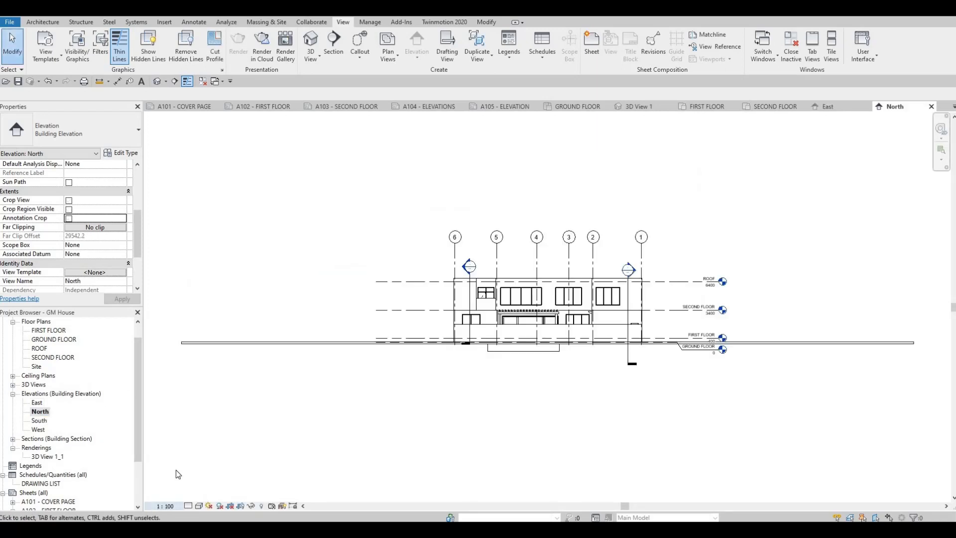
pyautogui.click(164, 506)
pyautogui.click(172, 429)
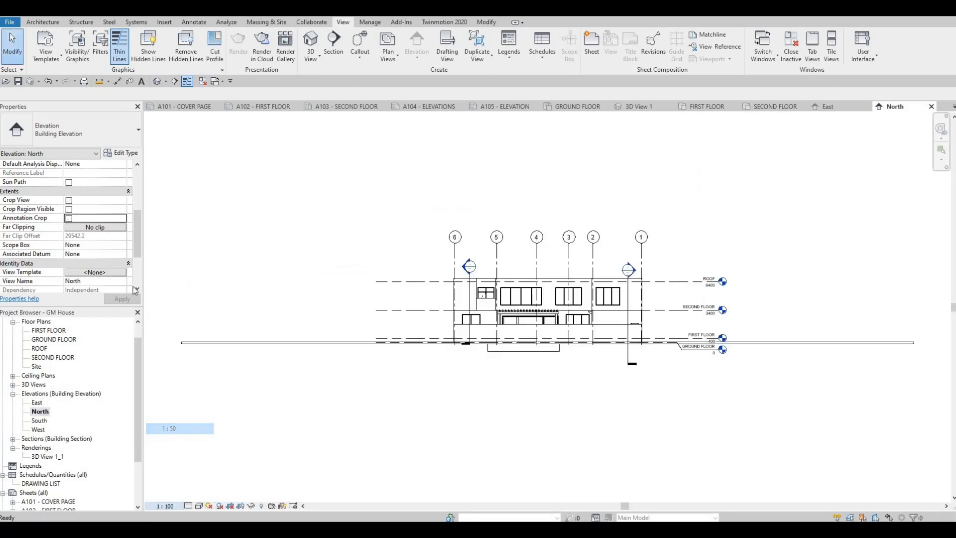
pyautogui.click(68, 209)
pyautogui.click(68, 218)
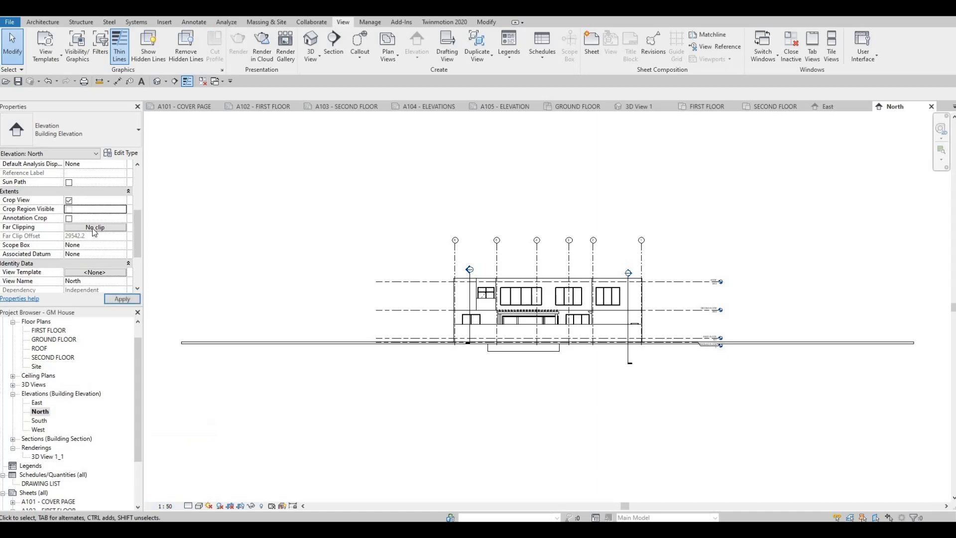
# - Narrow the North elevation's crop region from both sides to fit closely around the building and its level lines
pyautogui.scroll(-4, 376, 225)
pyautogui.moveTo(162, 242); pyautogui.dragTo(305, 213, button='middle')
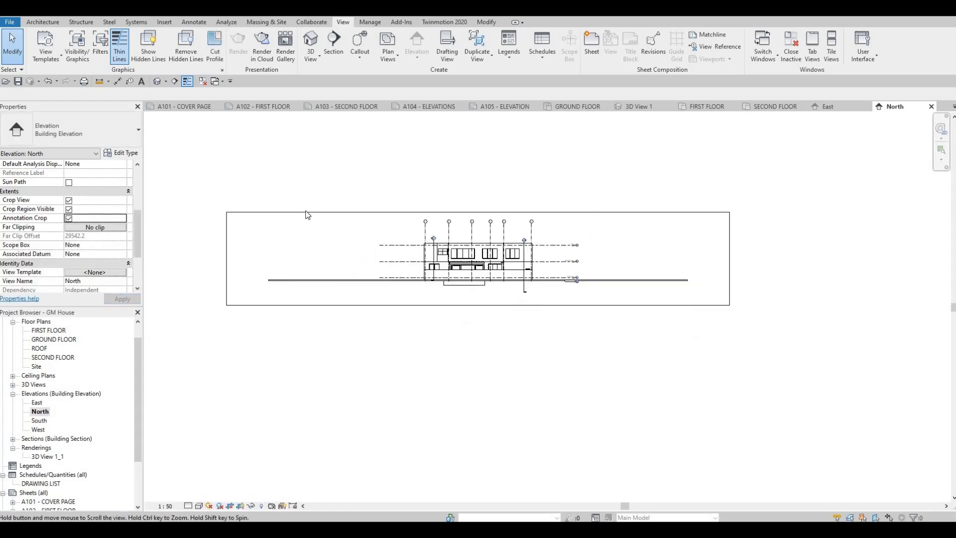
pyautogui.click(300, 251)
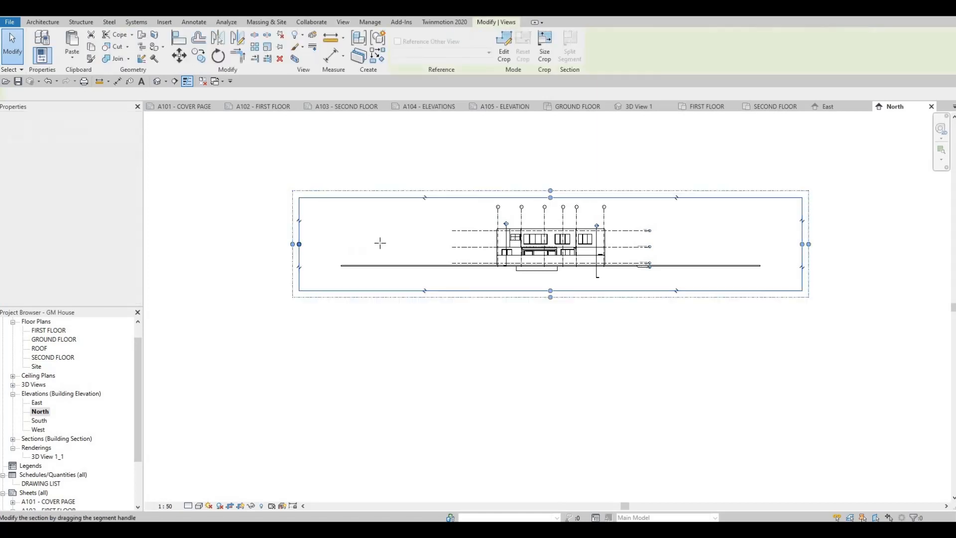
pyautogui.moveTo(440, 244); pyautogui.dragTo(443, 243)
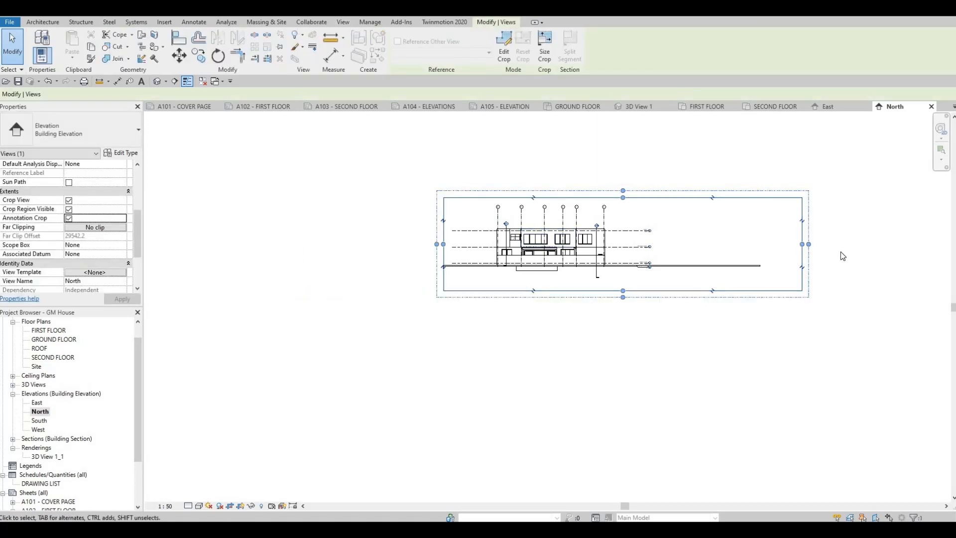
pyautogui.moveTo(801, 244); pyautogui.dragTo(663, 238)
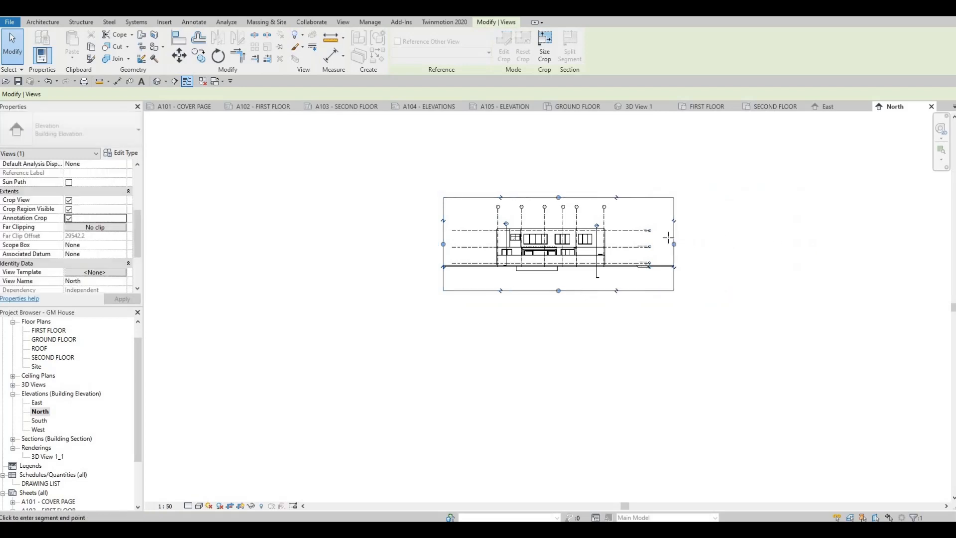
# - Set the North elevation's detail level to Fine and turn on Cast Shadows and Show Ambient Shadows in its graphic display options
pyautogui.click(189, 506)
pyautogui.click(199, 497)
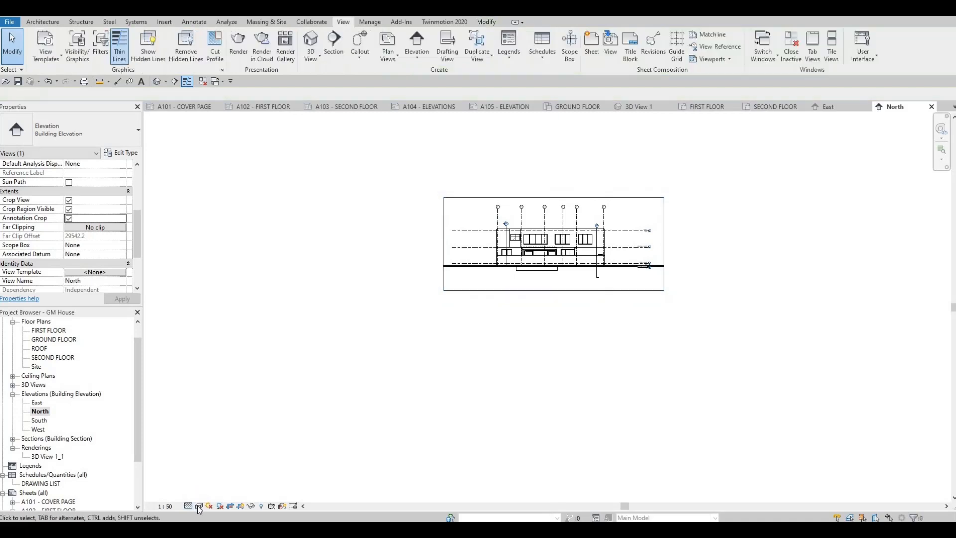
pyautogui.click(198, 506)
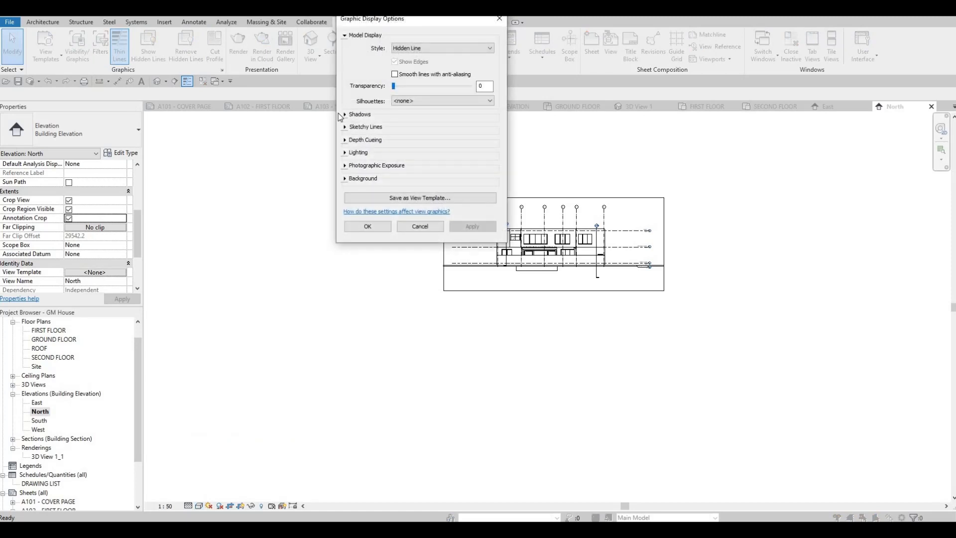
pyautogui.click(383, 120)
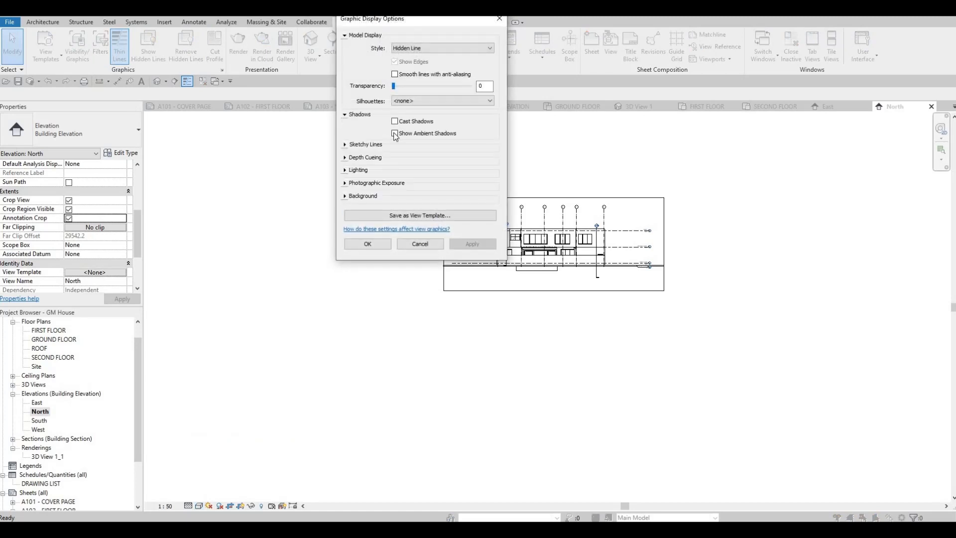
pyautogui.click(395, 133)
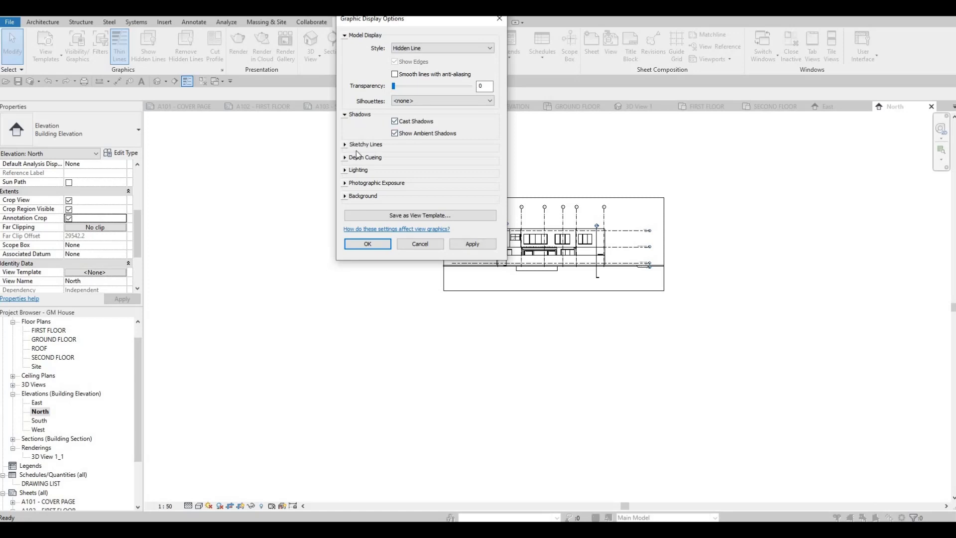
# - Enable Sketchy Lines for the North elevation with Jitter 3 and Extension 3, and turn on Show Depth
pyautogui.click(366, 144)
pyautogui.click(395, 157)
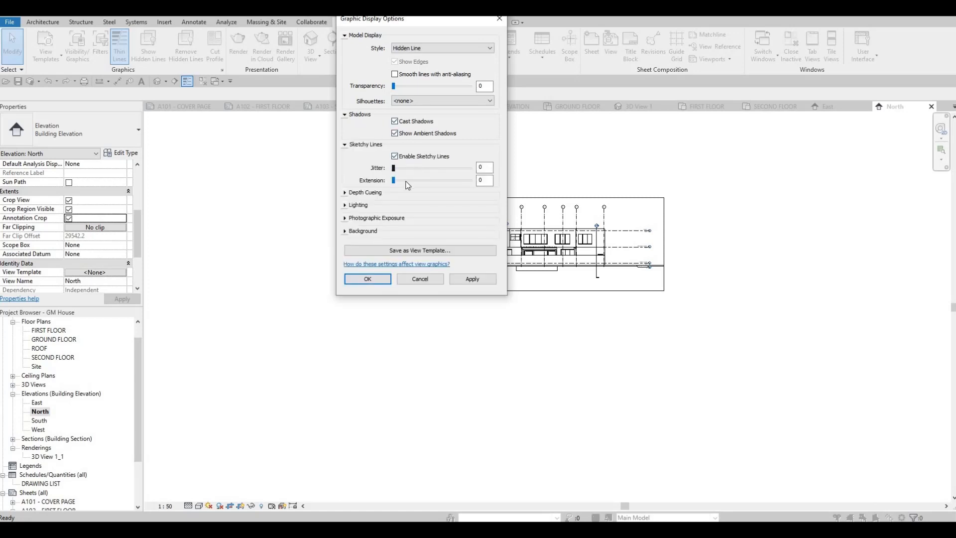
pyautogui.moveTo(393, 168); pyautogui.dragTo(416, 180)
pyautogui.click(365, 193)
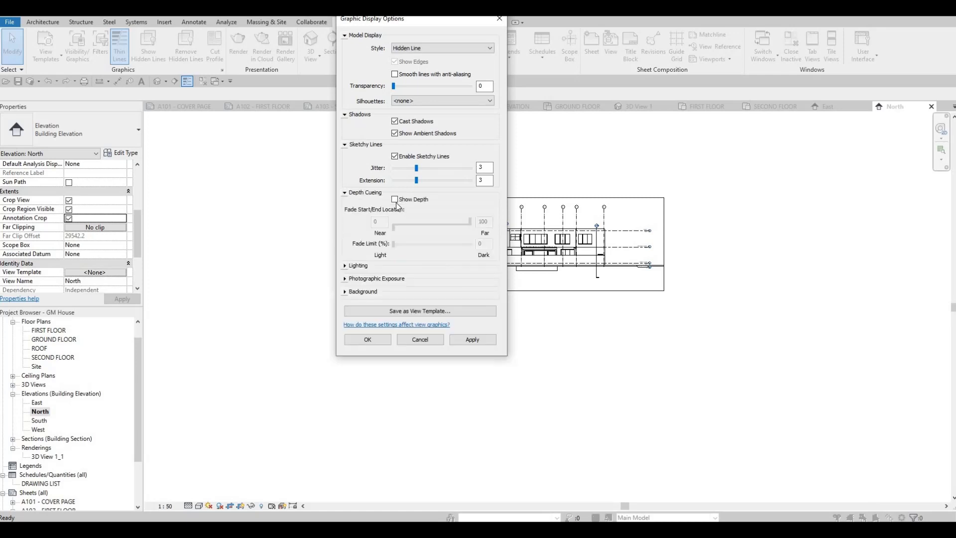
# - Apply a Gradient background to the North elevation and accept the graphic display options
pyautogui.click(345, 292)
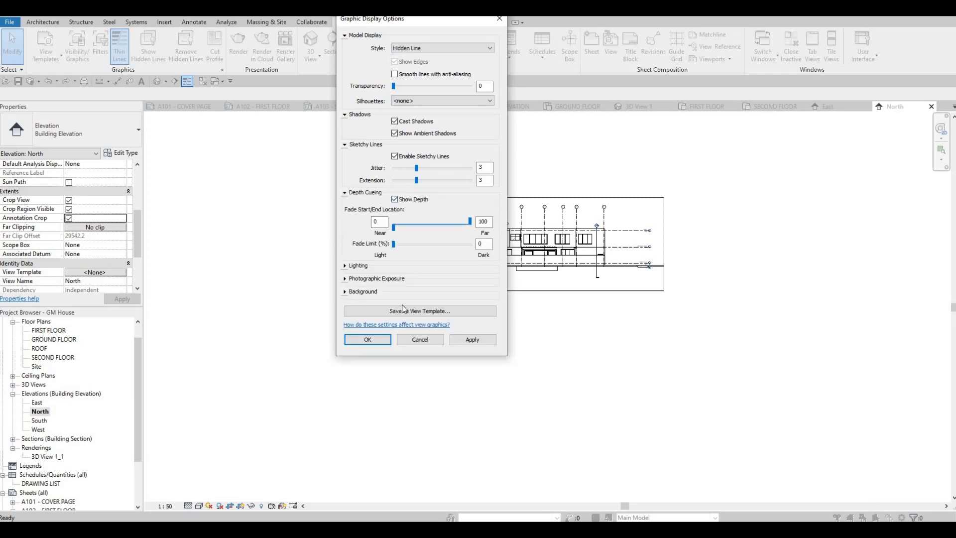
pyautogui.click(405, 306)
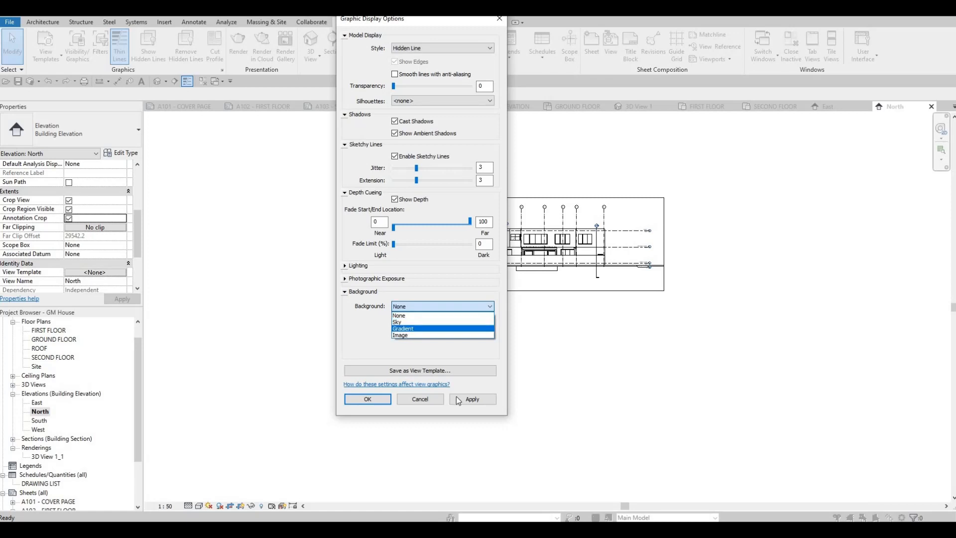
pyautogui.click(402, 329)
pyautogui.click(471, 399)
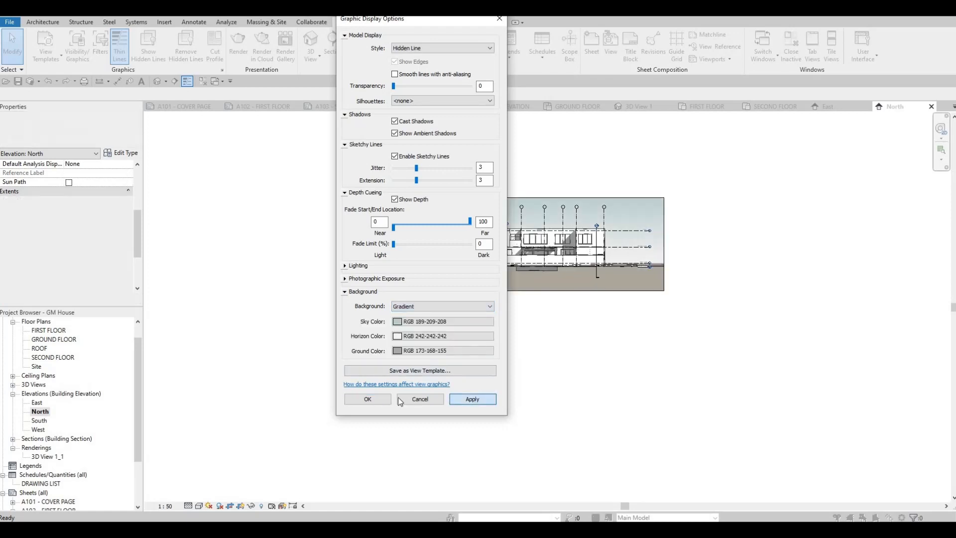
pyautogui.click(372, 398)
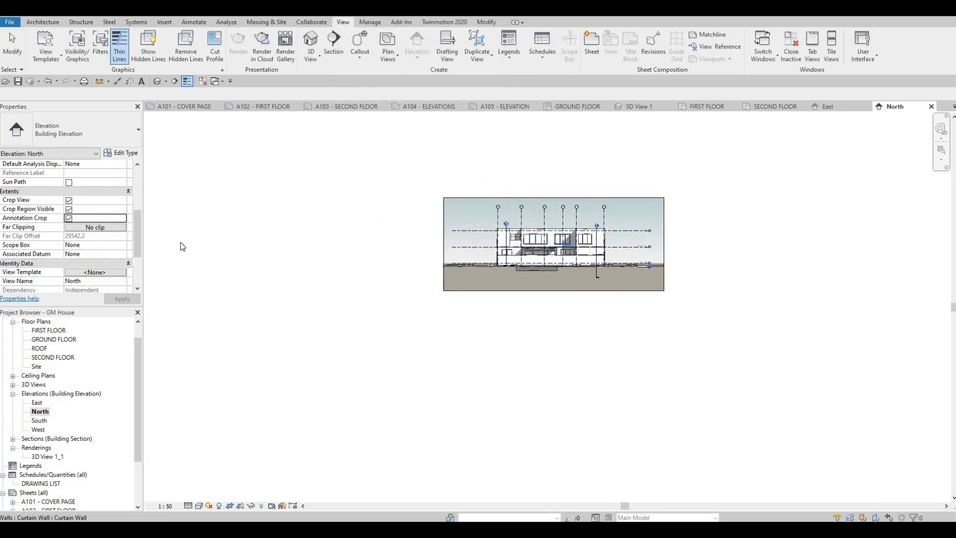
# - Turn off Crop Region Visible in both the North and East elevation views
pyautogui.scroll(2, 607, 240)
pyautogui.click(69, 209)
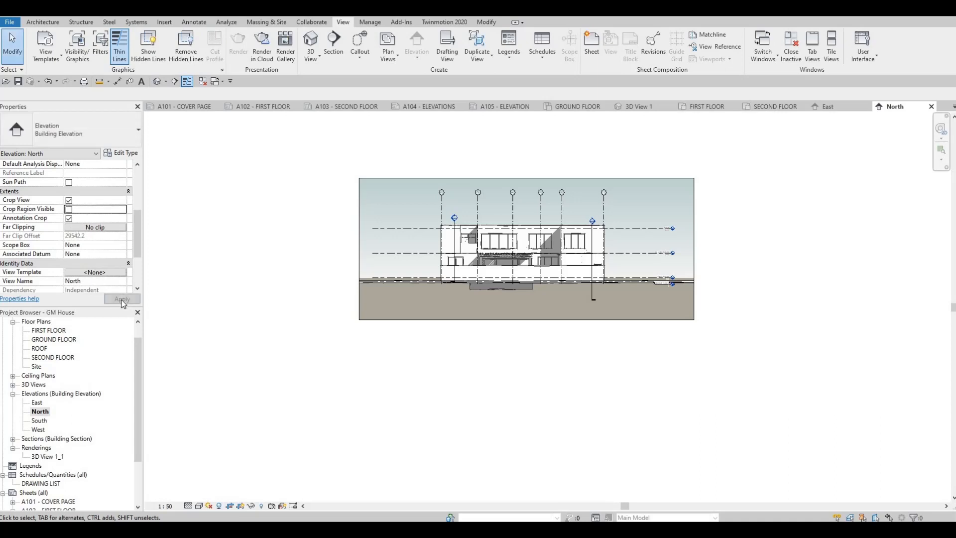
pyautogui.click(828, 107)
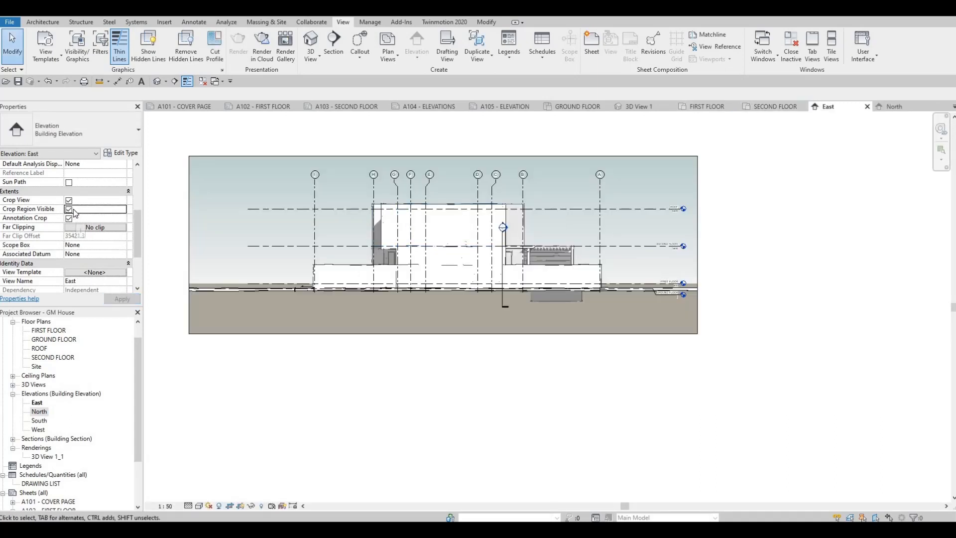
pyautogui.click(122, 298)
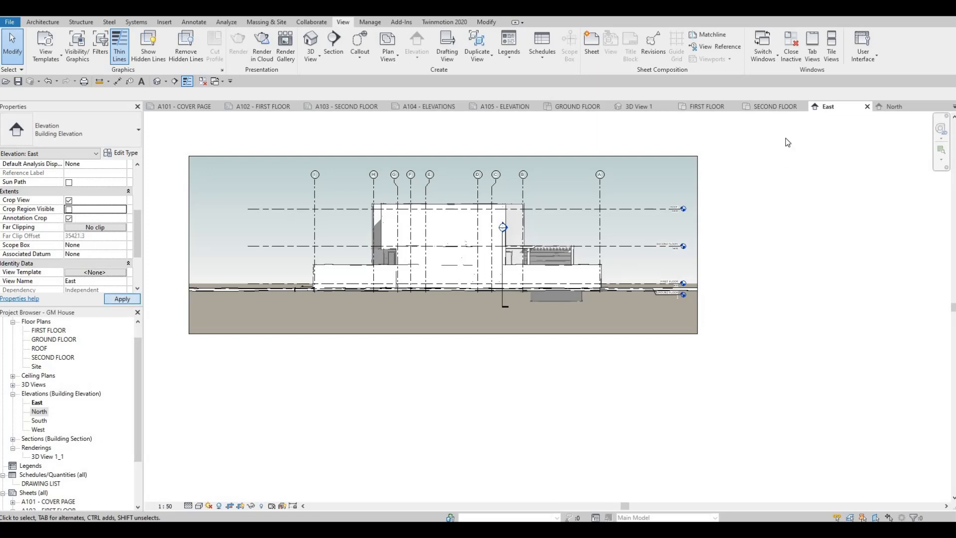
# - Open the South elevation, set its scale to 1:50, and turn on Crop View, Crop Region Visible and Annotation Crop
pyautogui.doubleClick(40, 422)
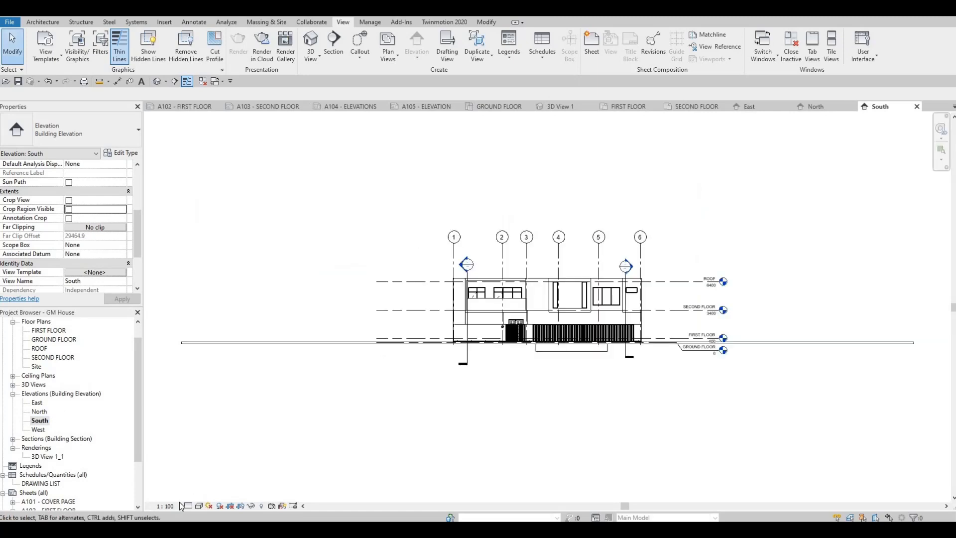
pyautogui.click(172, 506)
pyautogui.click(183, 430)
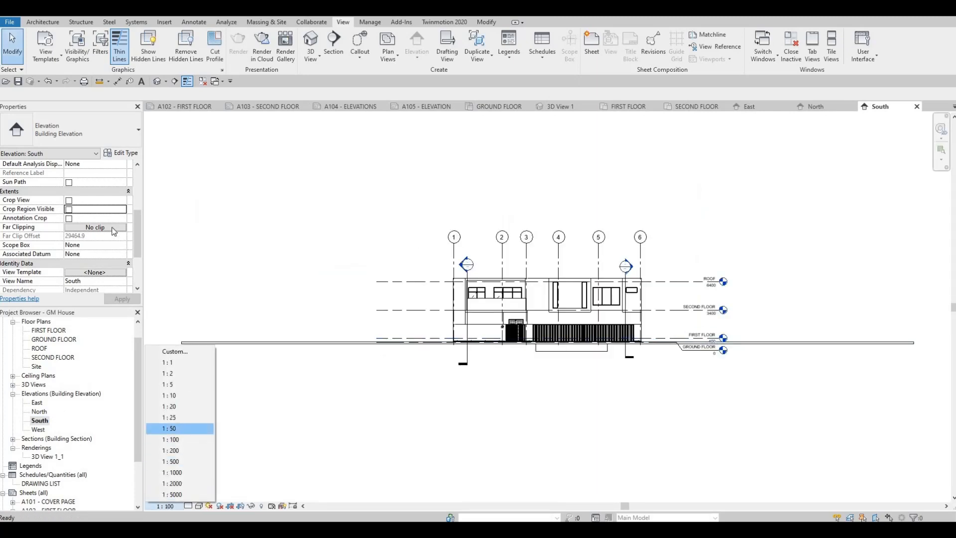
pyautogui.click(69, 200)
pyautogui.click(69, 209)
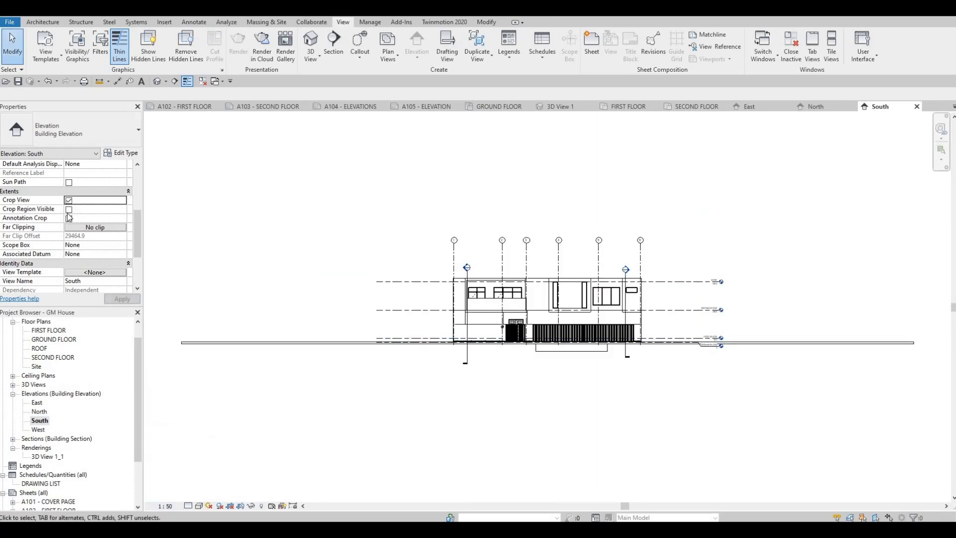
pyautogui.click(69, 218)
pyautogui.click(122, 300)
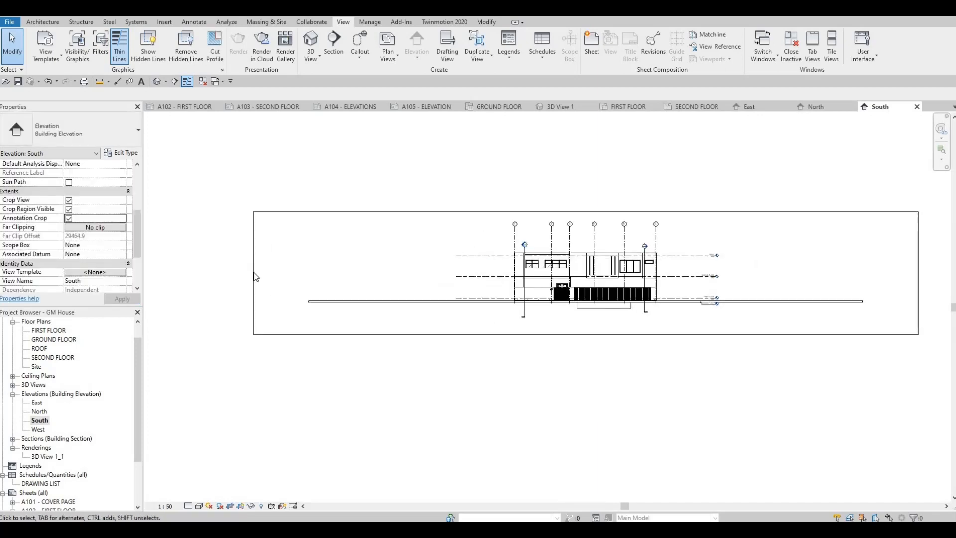
# - Pull in both sides of the South elevation's crop region to fit closely around the building and its level markers
pyautogui.click(254, 273)
pyautogui.moveTo(470, 273); pyautogui.dragTo(469, 273)
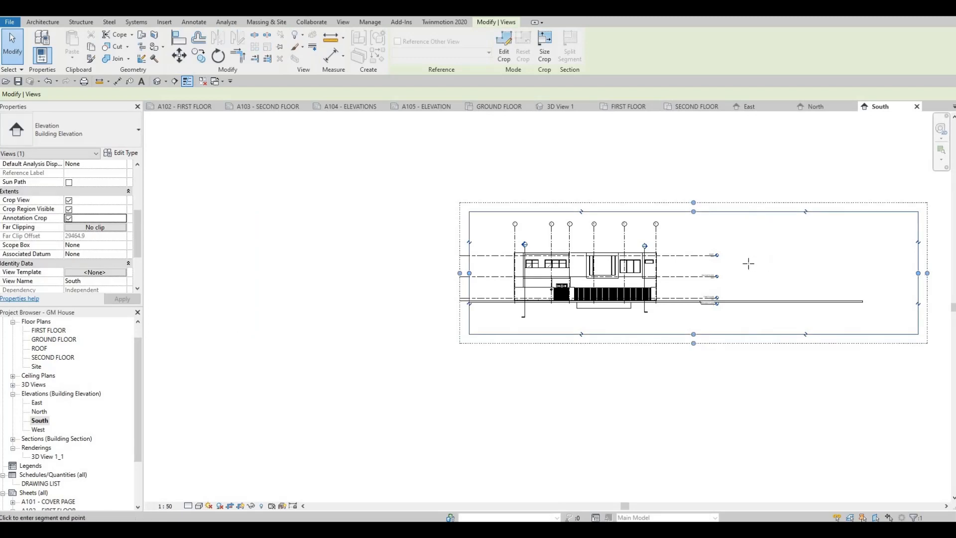
pyautogui.moveTo(740, 264); pyautogui.dragTo(736, 269)
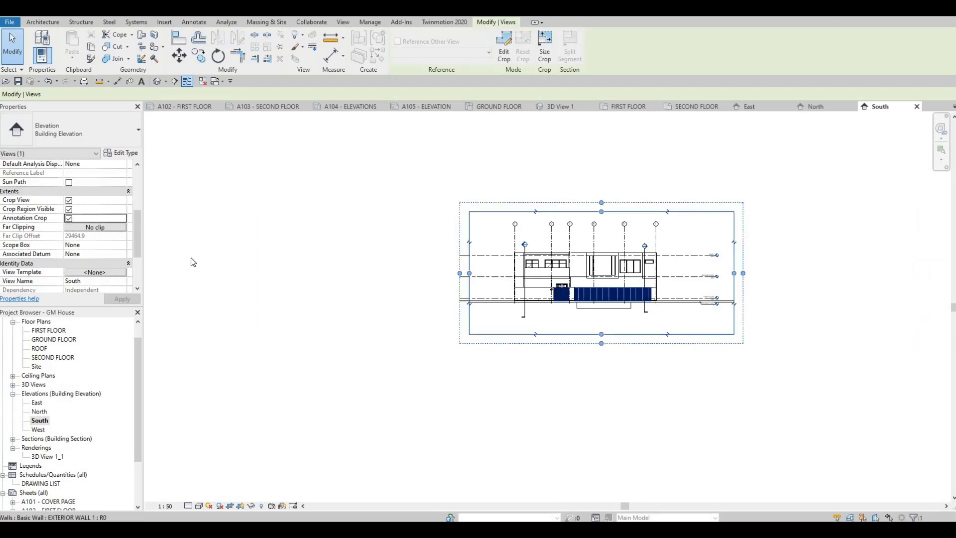
# - Set the South elevation's detail level to Fine and turn on Cast Shadows and Show Ambient Shadows in its graphic display options
pyautogui.click(197, 507)
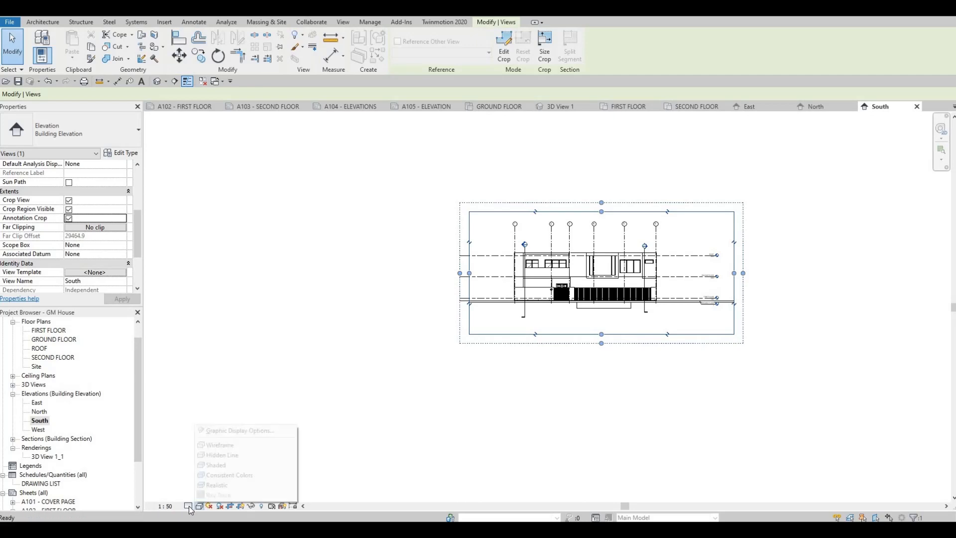
pyautogui.click(189, 505)
pyautogui.click(196, 496)
pyautogui.click(197, 506)
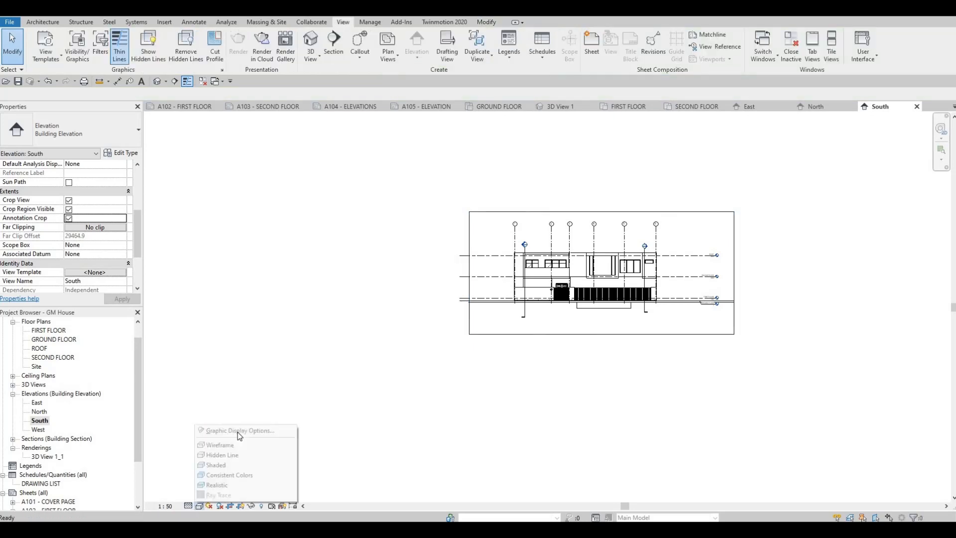
pyautogui.click(229, 428)
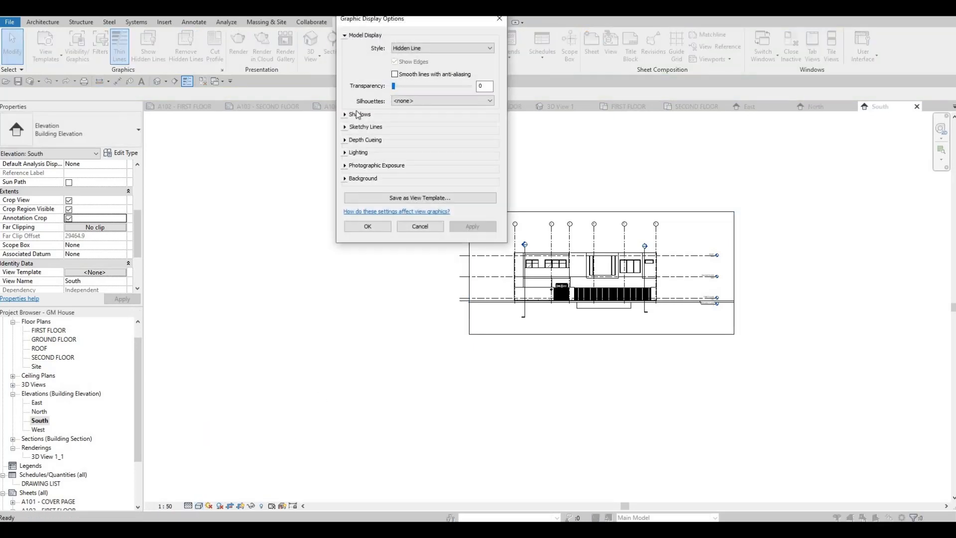
pyautogui.click(347, 116)
pyautogui.click(395, 121)
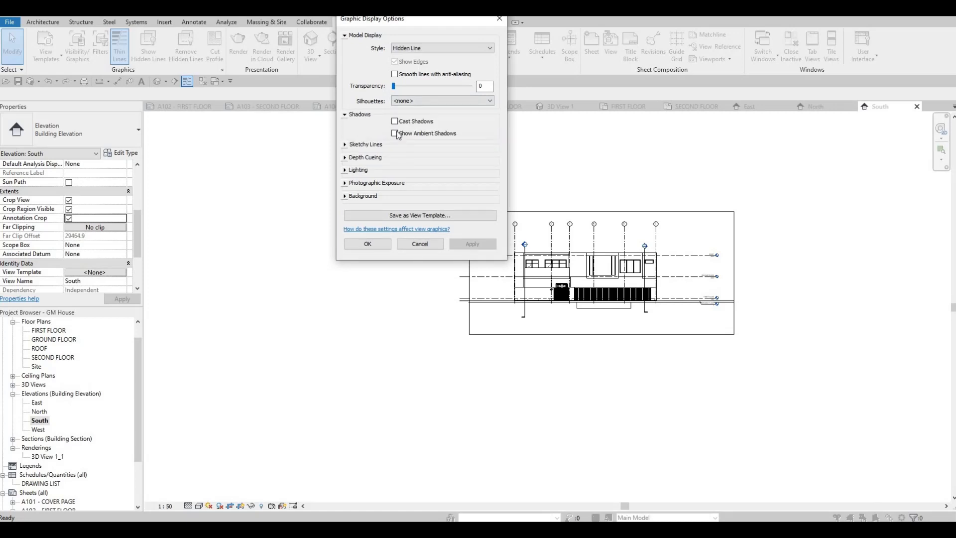
pyautogui.click(395, 133)
# - Enable Sketchy Lines for the South elevation with Jitter 3 and Extension 3, and turn on Show Depth
pyautogui.click(378, 144)
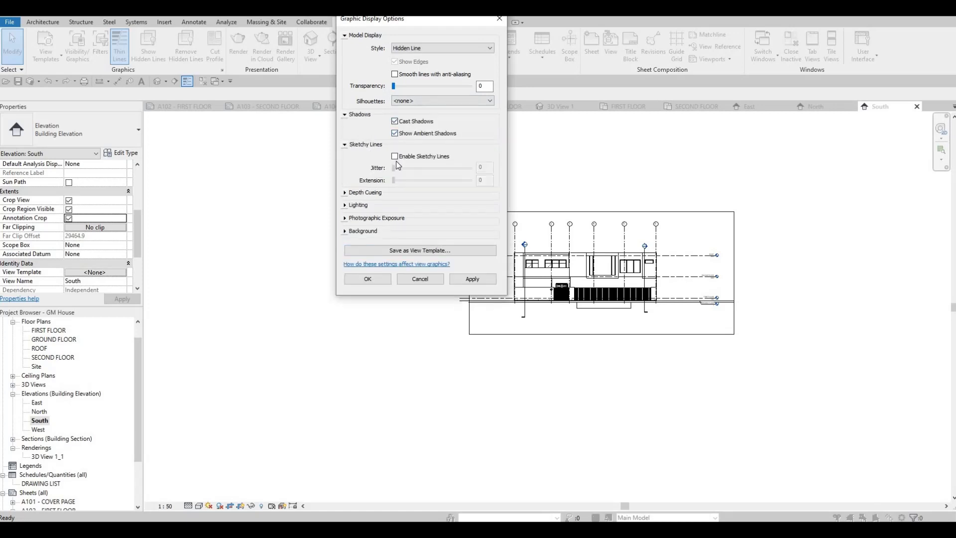
pyautogui.click(394, 156)
pyautogui.moveTo(393, 167); pyautogui.dragTo(415, 183)
pyautogui.click(421, 180)
pyautogui.click(424, 180)
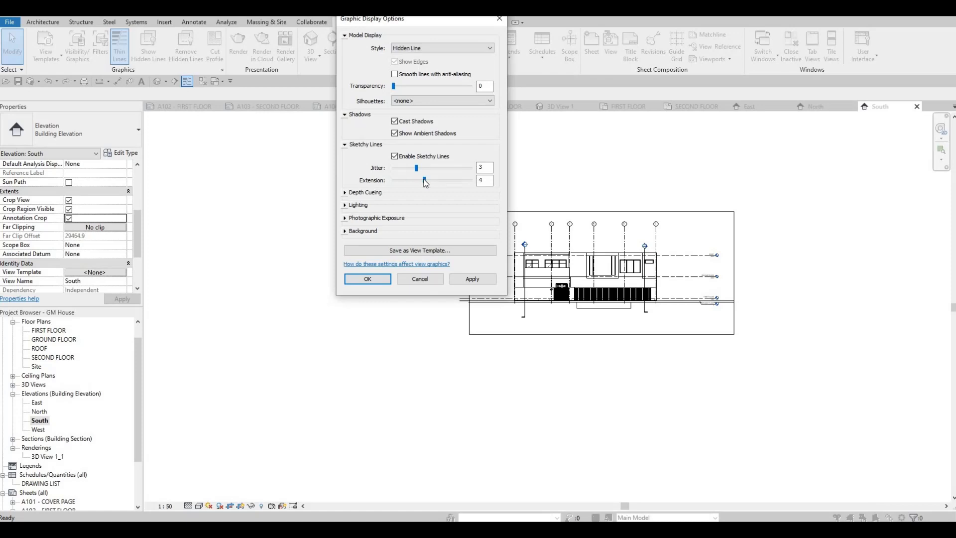
pyautogui.click(419, 182)
pyautogui.click(396, 197)
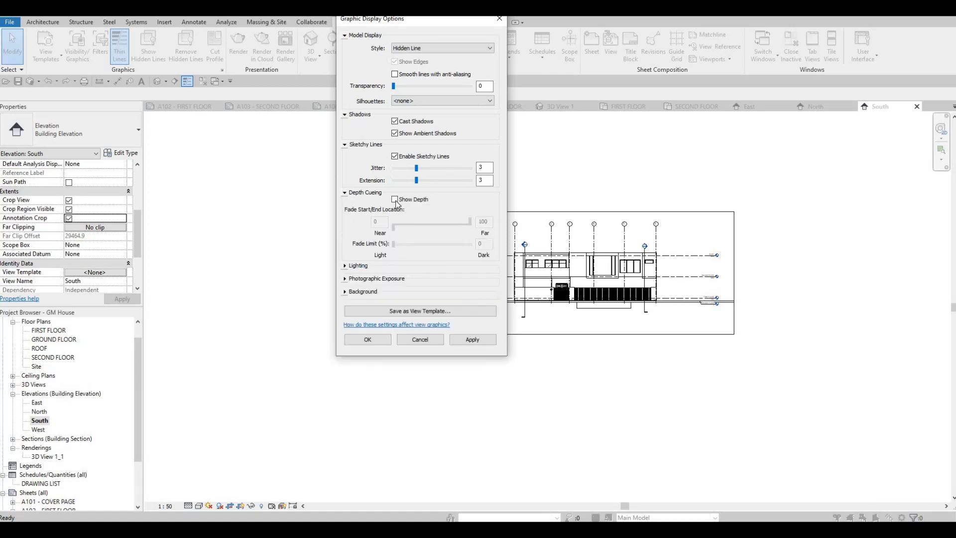
pyautogui.click(396, 200)
# - Apply a Gradient background to the South elevation and accept the graphic display options
pyautogui.click(363, 292)
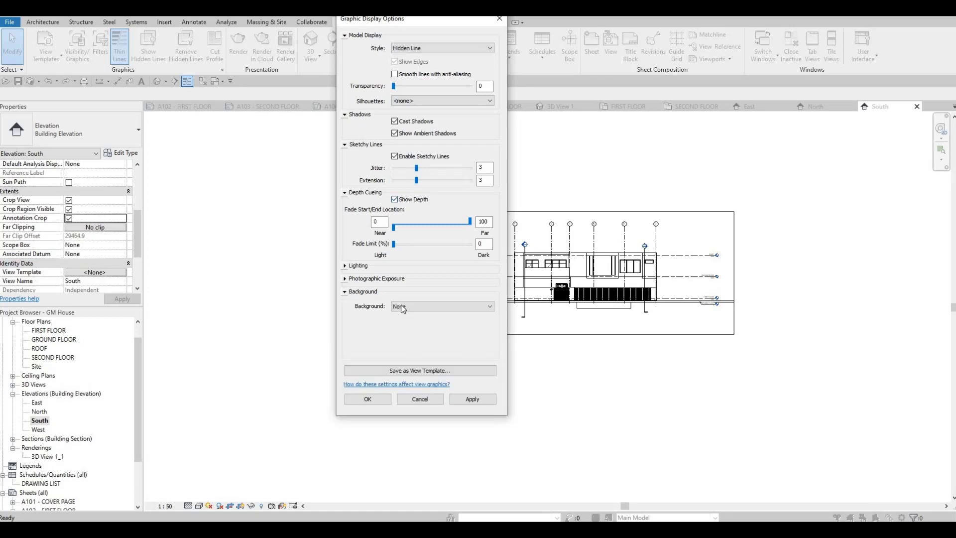
pyautogui.click(413, 306)
pyautogui.click(414, 327)
pyautogui.click(464, 398)
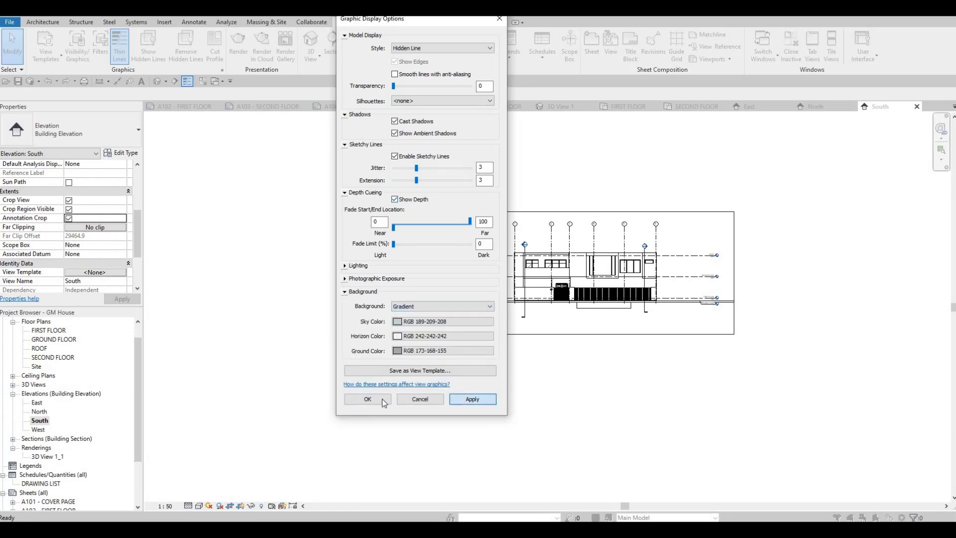
pyautogui.click(370, 398)
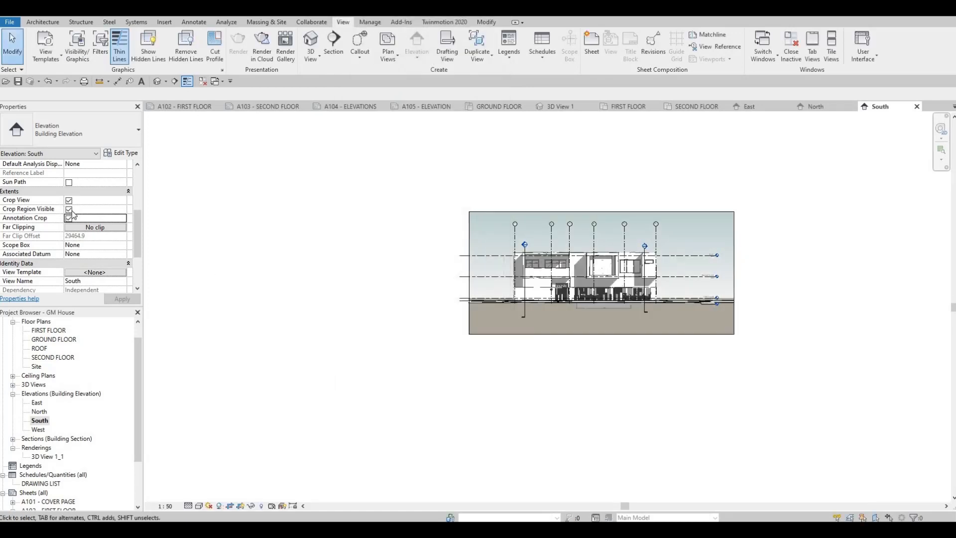
# - Turn off Crop Region Visible in the South elevation view
pyautogui.moveTo(66, 211); pyautogui.dragTo(70, 210)
pyautogui.click(72, 209)
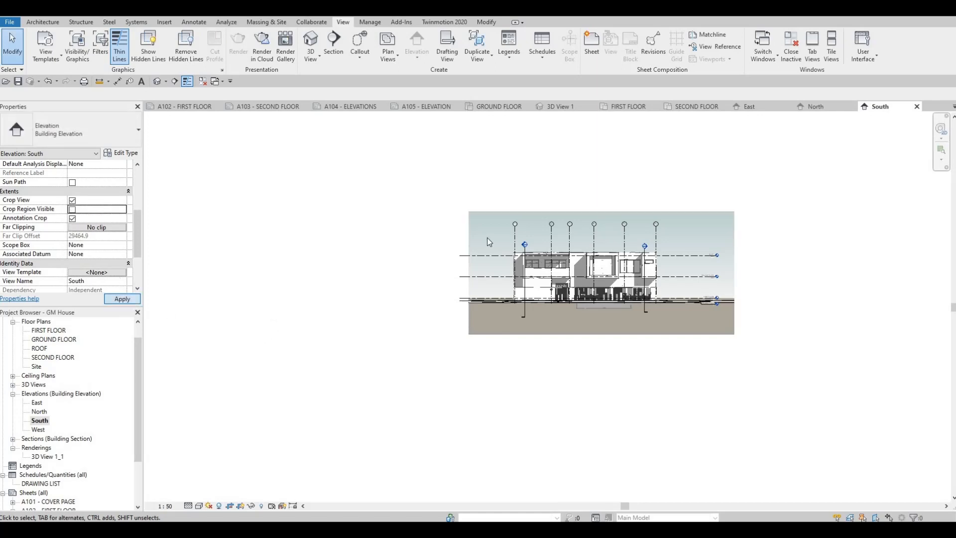
pyautogui.moveTo(552, 225); pyautogui.dragTo(516, 215, button='middle')
pyautogui.scroll(1, 550, 223)
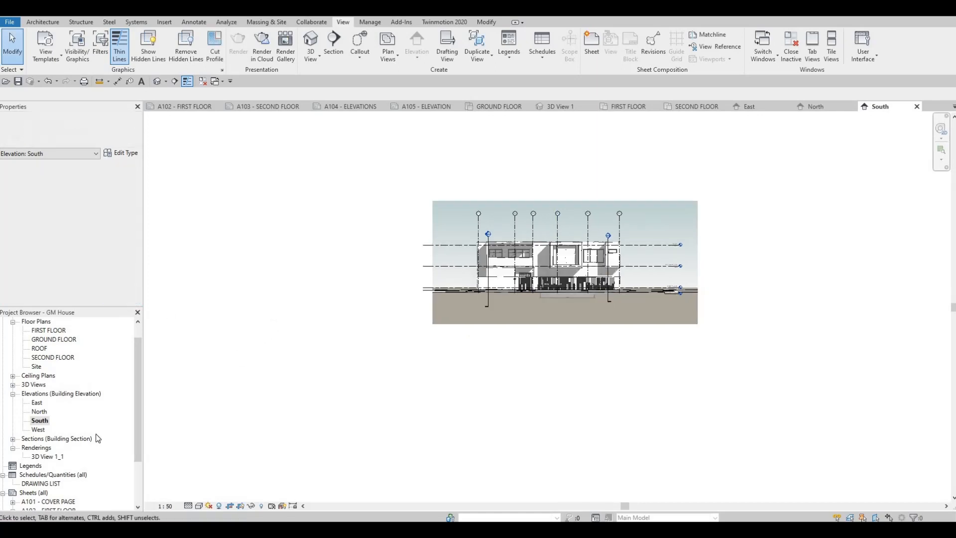
# - Open the West elevation, set its scale to 1:50, and turn on Crop View, Crop Region Visible and Annotation Crop
pyautogui.doubleClick(38, 429)
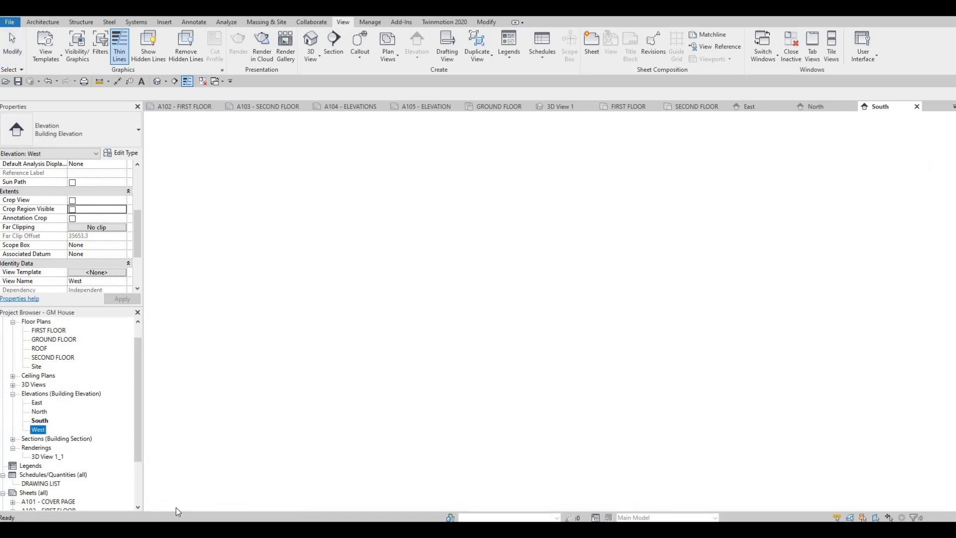
pyautogui.click(167, 506)
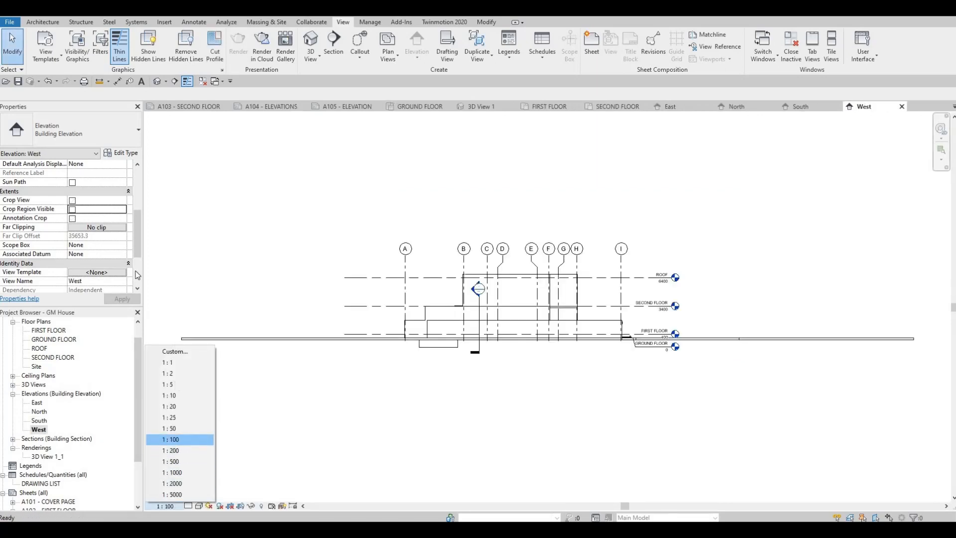
pyautogui.click(169, 428)
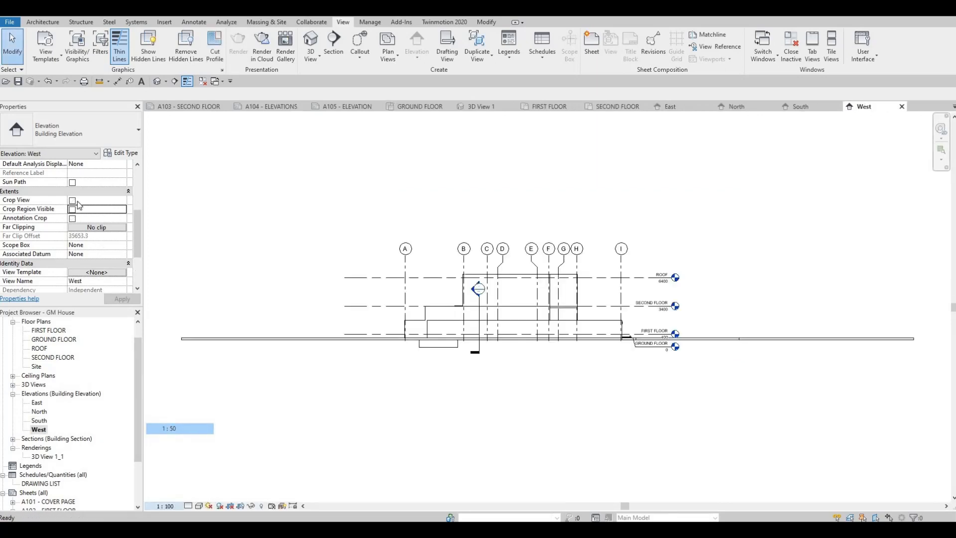
pyautogui.click(75, 225)
pyautogui.press('Return')
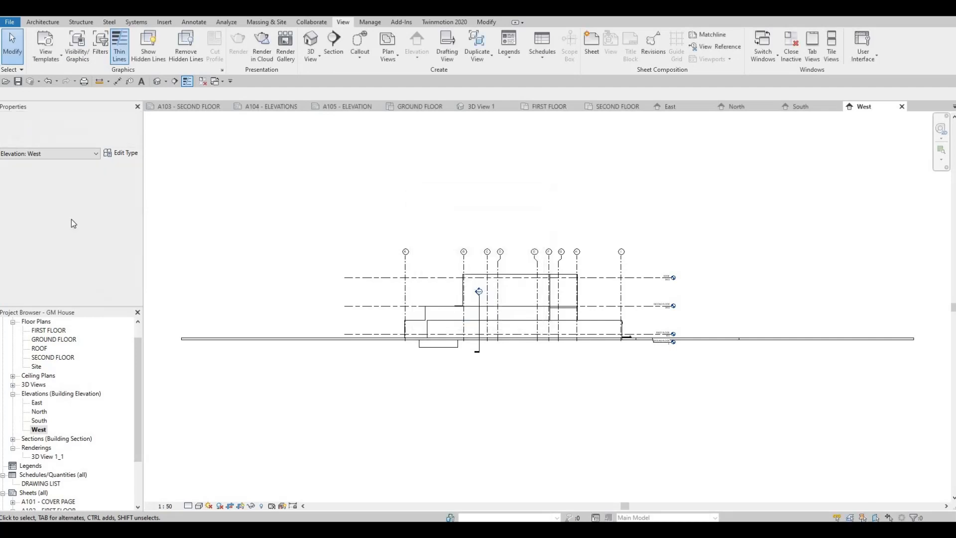
pyautogui.click(73, 218)
# - Pull in both sides of the West elevation's crop region to fit closely around the building and its level markers
pyautogui.scroll(-3, 313, 291)
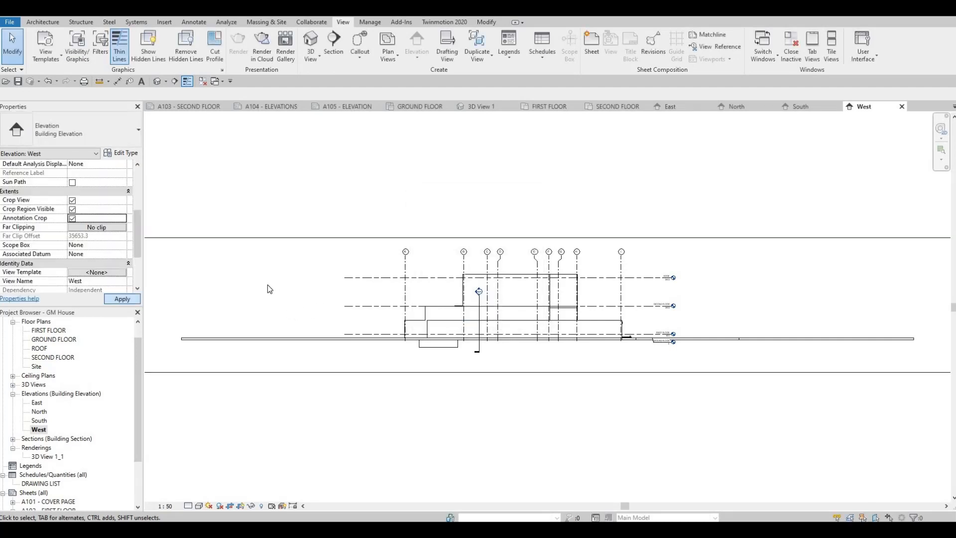
pyautogui.click(180, 294)
pyautogui.moveTo(180, 299); pyautogui.dragTo(337, 295)
pyautogui.moveTo(756, 300); pyautogui.dragTo(556, 299)
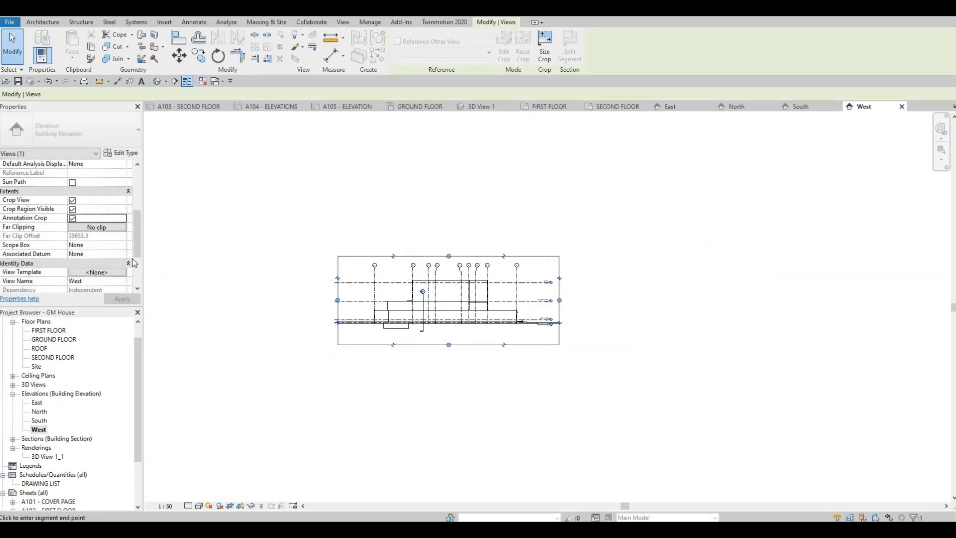
# - Set the West elevation's detail level to Fine and turn on Cast Shadows and Show Ambient Shadows in its graphic display options
pyautogui.click(189, 506)
pyautogui.click(197, 495)
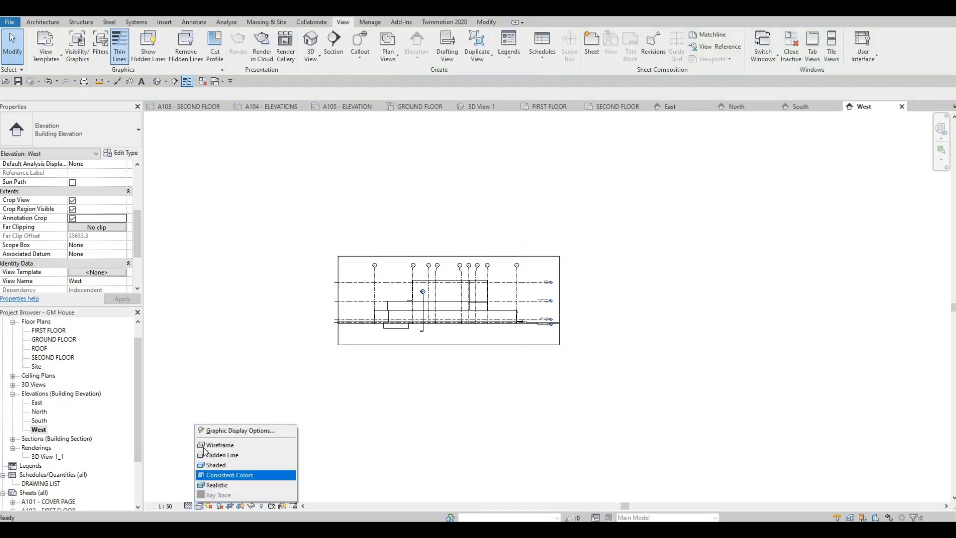
pyautogui.click(214, 430)
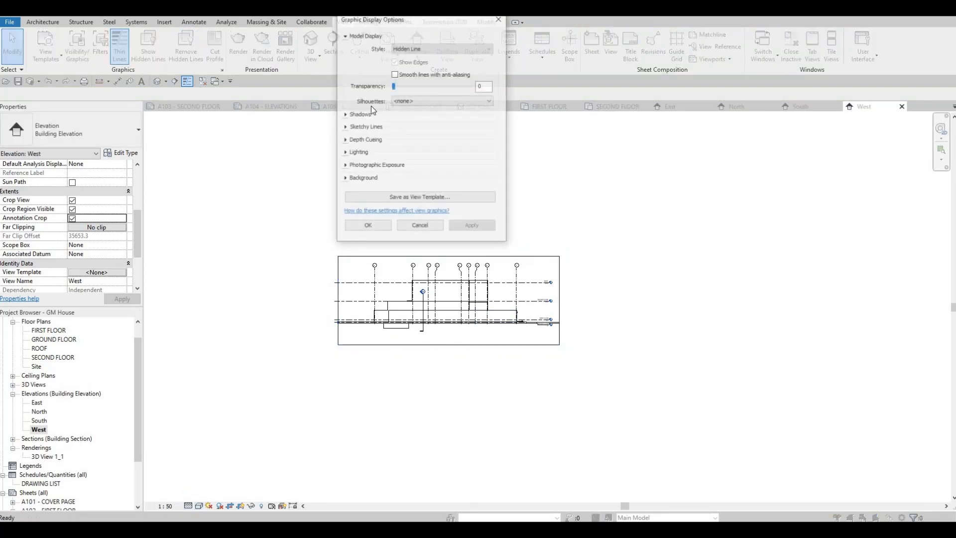
pyautogui.click(345, 114)
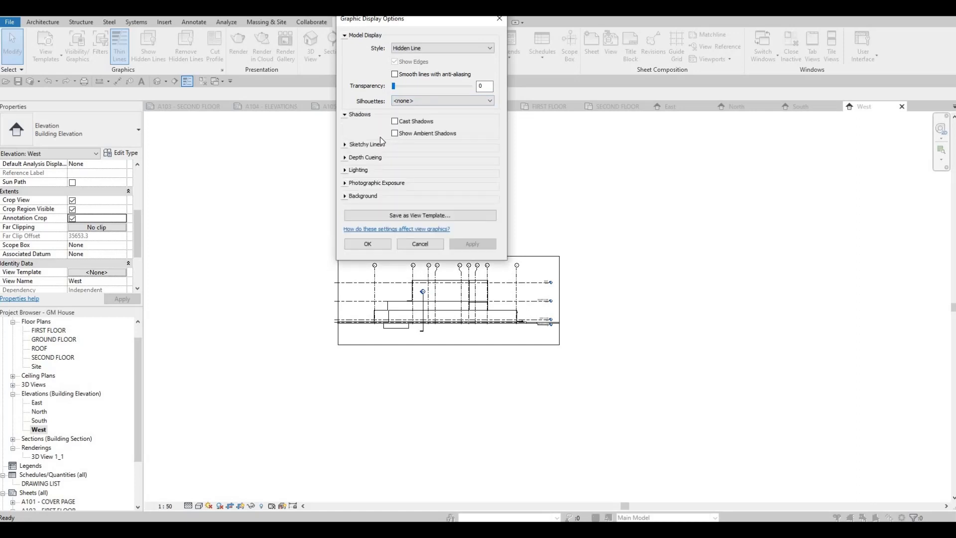
pyautogui.click(395, 122)
pyautogui.click(394, 133)
# - Enable Sketchy Lines for the West elevation with Jitter 3 and Extension 3, and turn on Show Depth
pyautogui.click(344, 144)
pyautogui.click(395, 158)
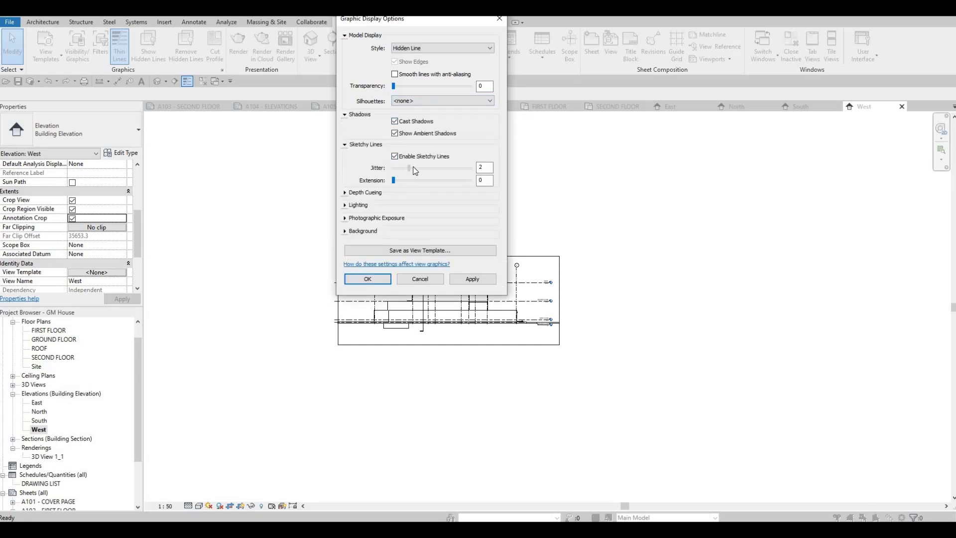
pyautogui.moveTo(413, 184)
pyautogui.mouseDown()
pyautogui.moveTo(425, 182)
pyautogui.moveTo(416, 183)
pyautogui.mouseUp()
pyautogui.click(397, 197)
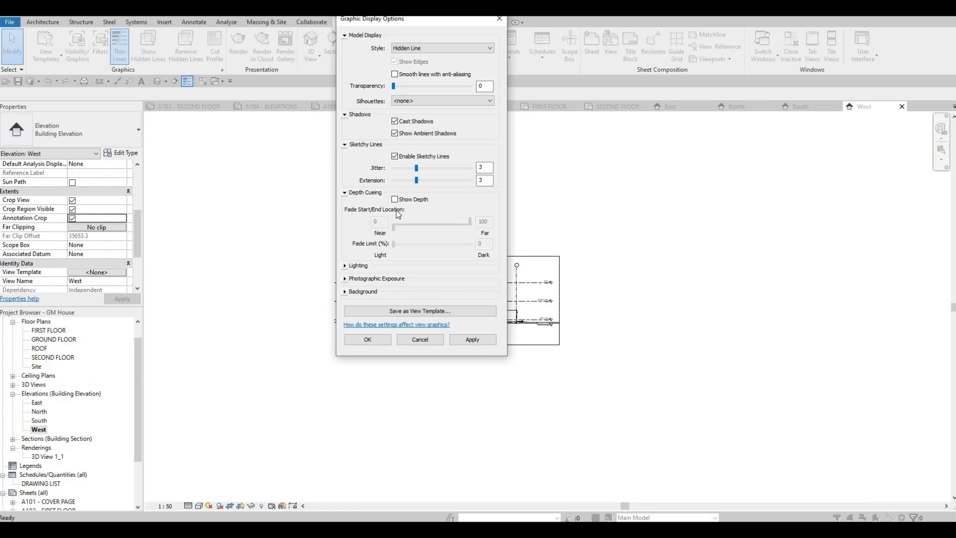
# - Apply a Gradient background to the West elevation, accept the display options, and turn off Crop Region Visible
pyautogui.click(363, 291)
pyautogui.click(442, 306)
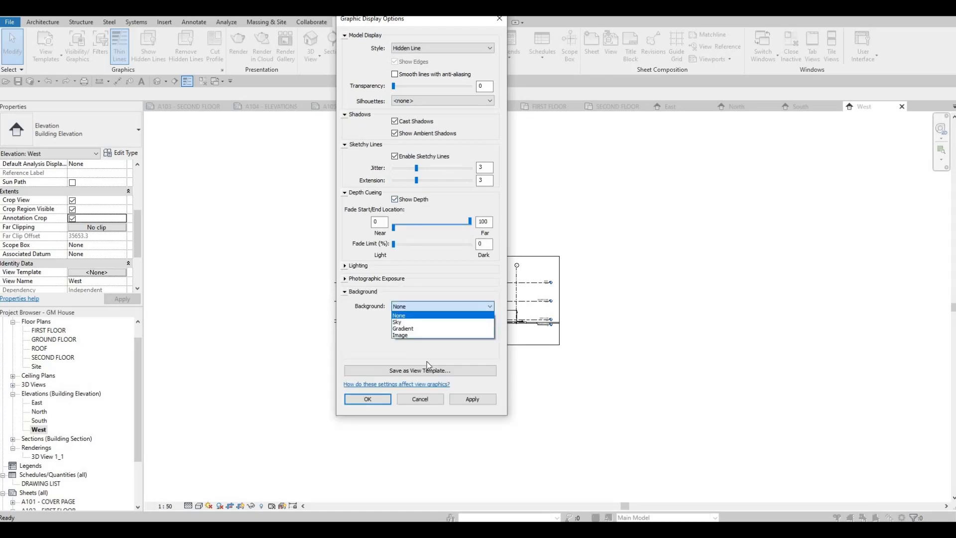
pyautogui.click(413, 328)
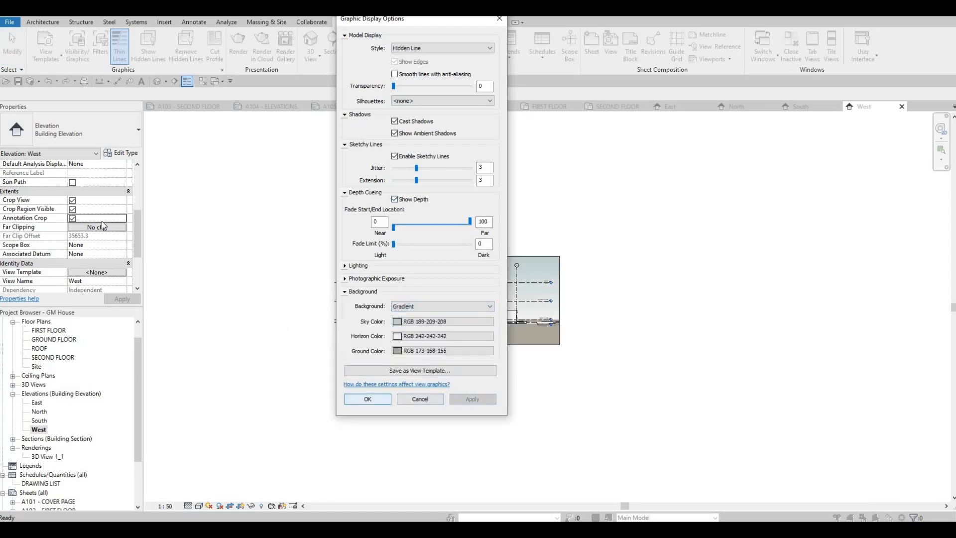
pyautogui.click(374, 399)
pyautogui.click(72, 209)
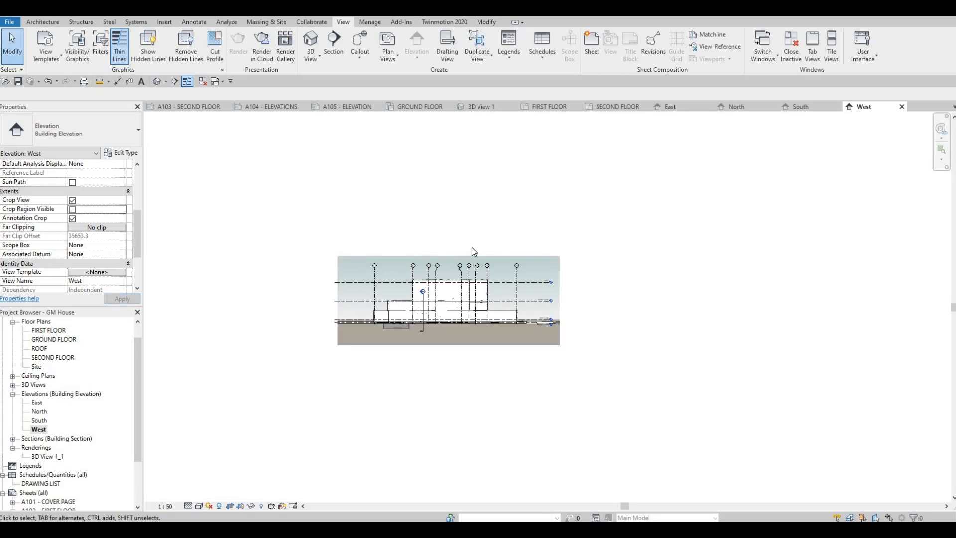
# - Open the A104 - ELEVATIONS sheet
pyautogui.click(357, 102)
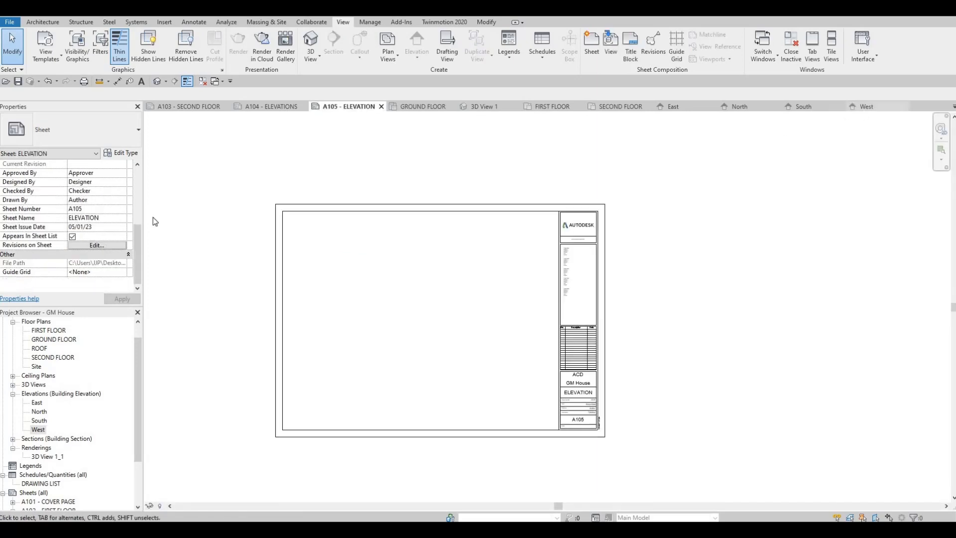
pyautogui.click(864, 107)
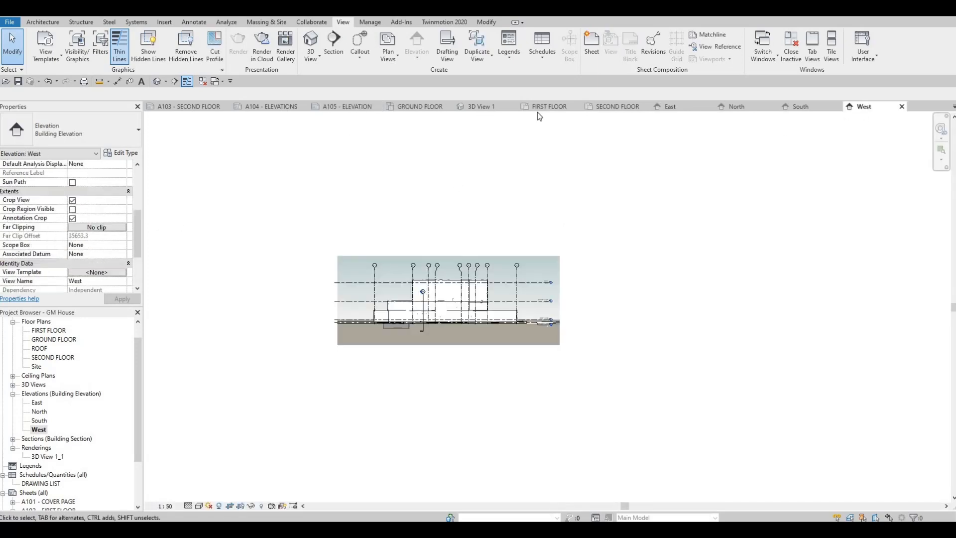
pyautogui.click(276, 107)
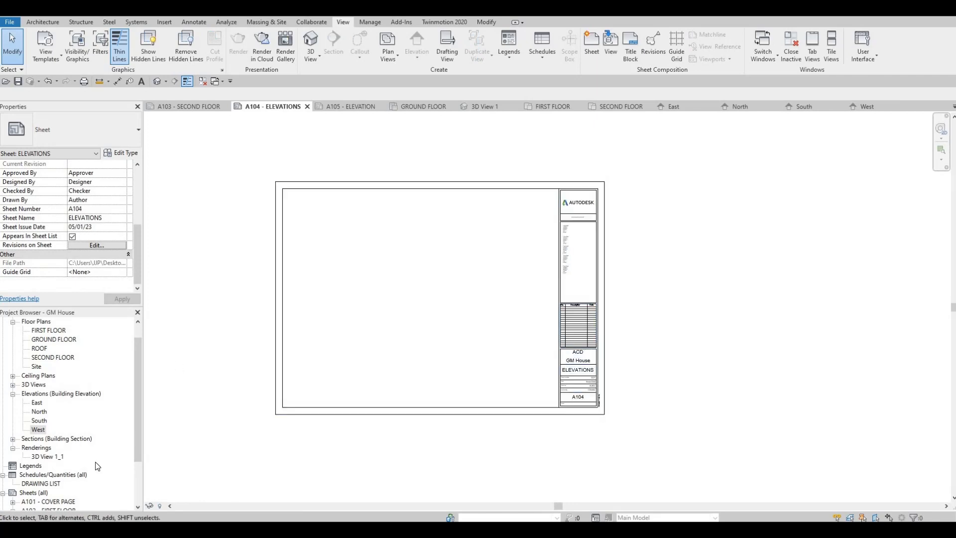
# - Place the East elevation in the upper half of sheet A104 and the North elevation below it
pyautogui.click(37, 402)
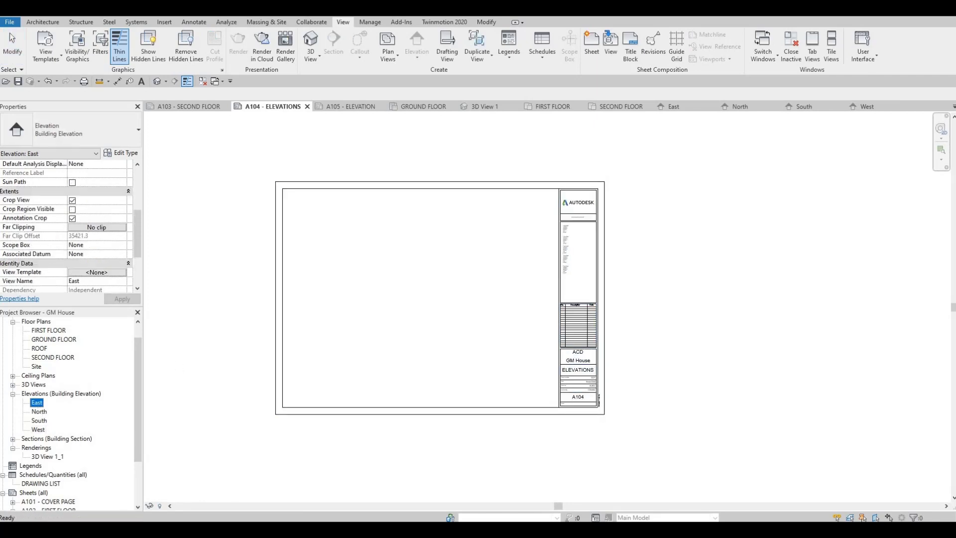
pyautogui.moveTo(434, 274); pyautogui.dragTo(421, 255)
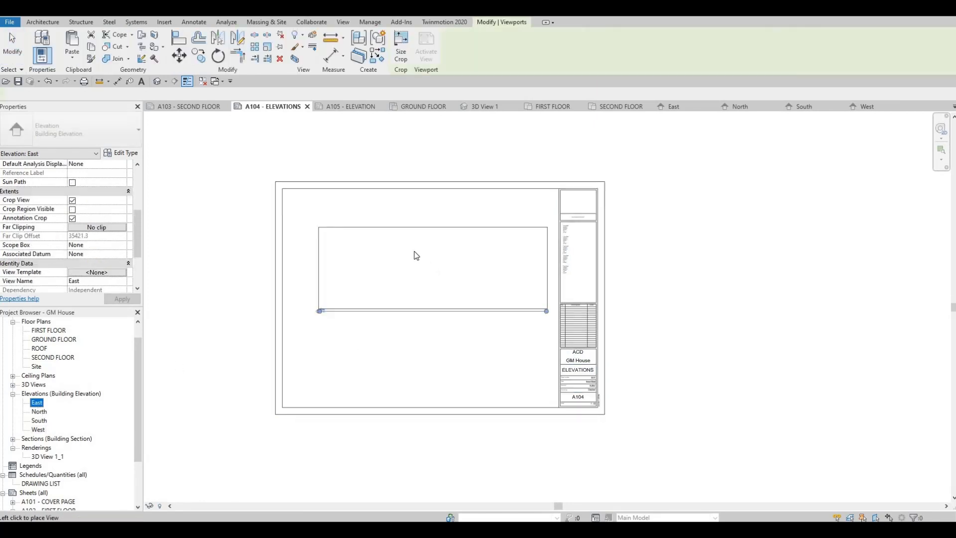
pyautogui.click(429, 231)
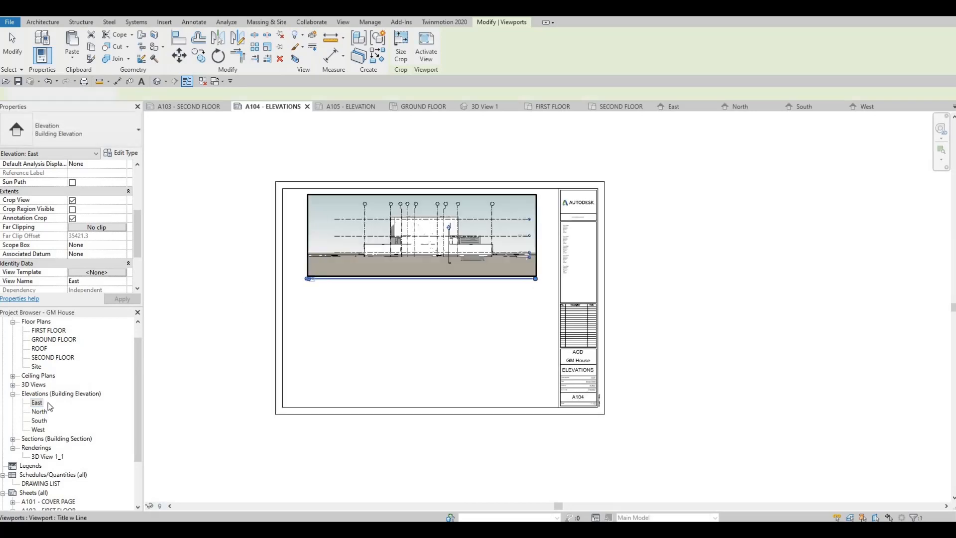
pyautogui.moveTo(44, 413); pyautogui.dragTo(423, 347)
pyautogui.click(438, 355)
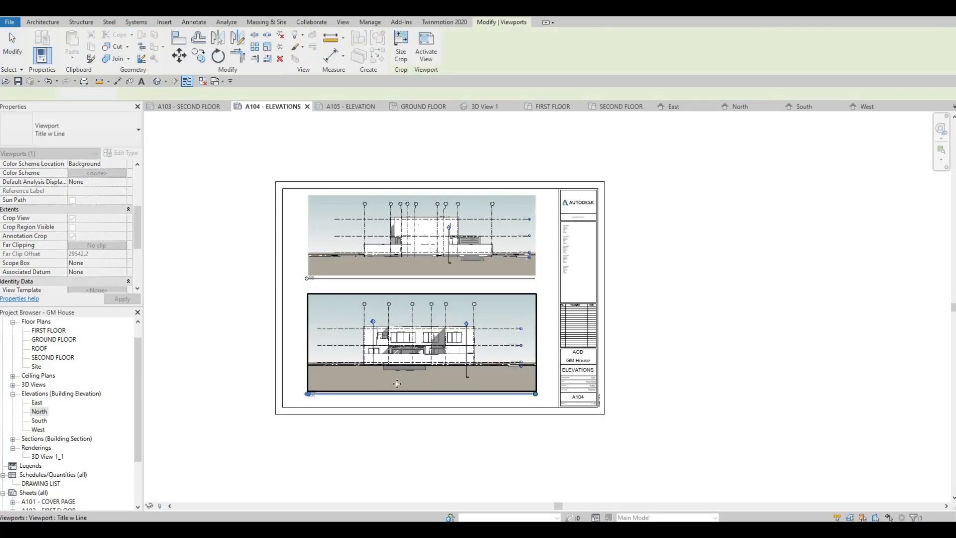
# - On sheet A105 - ELEVATION, place the South elevation in the upper half and the West elevation below it
pyautogui.click(343, 108)
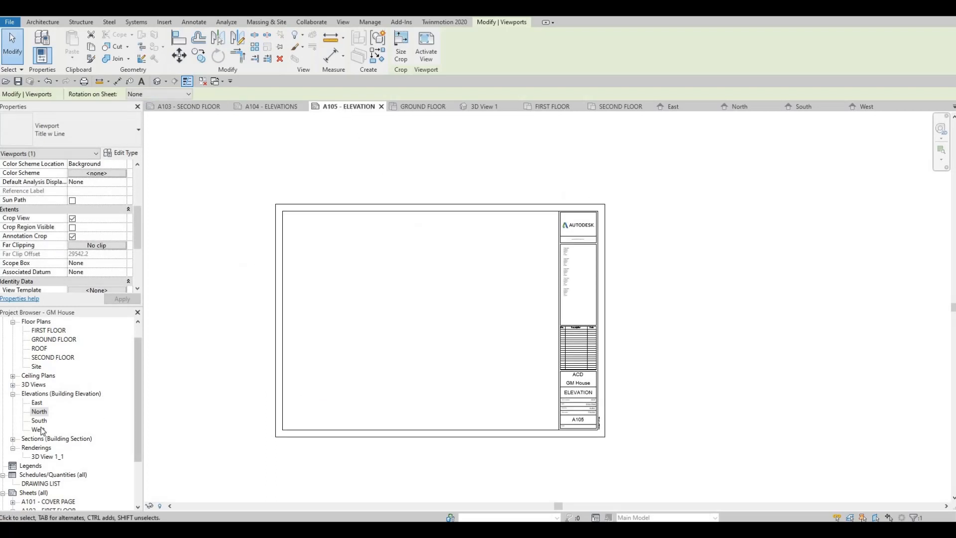
pyautogui.moveTo(39, 420); pyautogui.dragTo(423, 274)
pyautogui.click(389, 293)
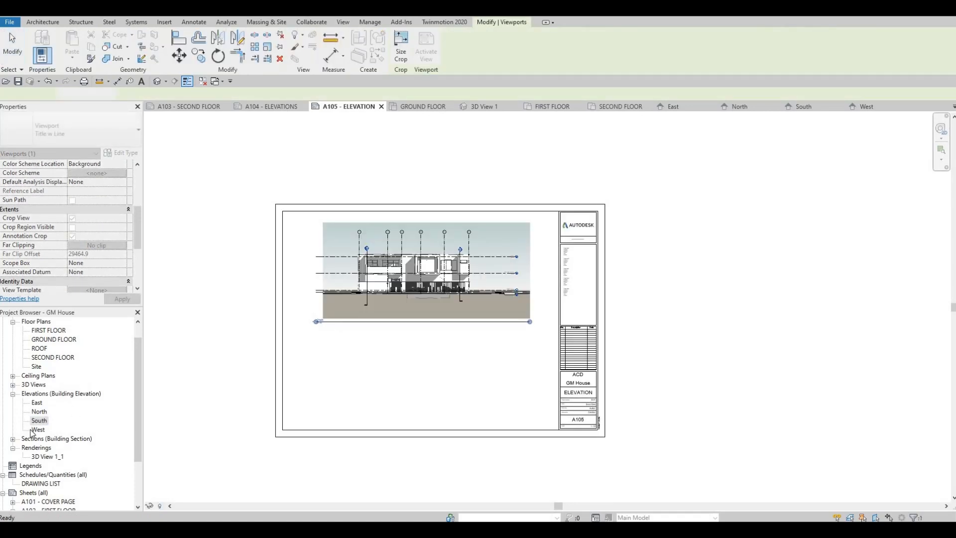
pyautogui.moveTo(427, 373); pyautogui.dragTo(427, 380)
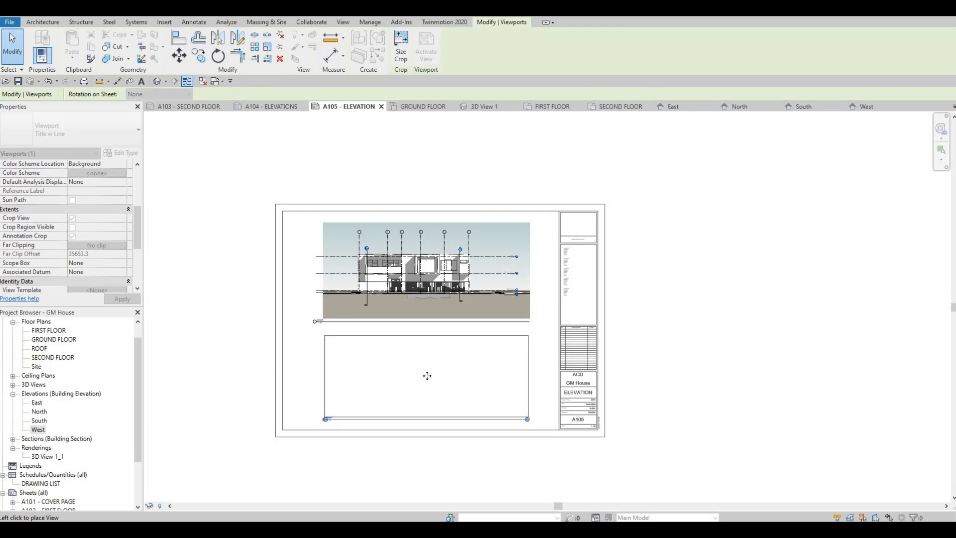
pyautogui.click(427, 377)
pyautogui.press('Escape')
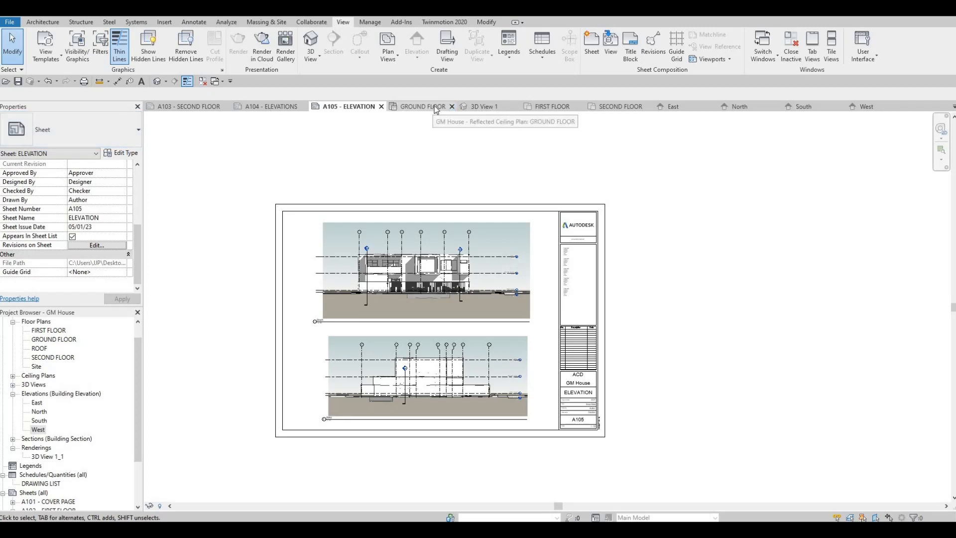
# - Close all inactive views and save the project
pyautogui.click(203, 81)
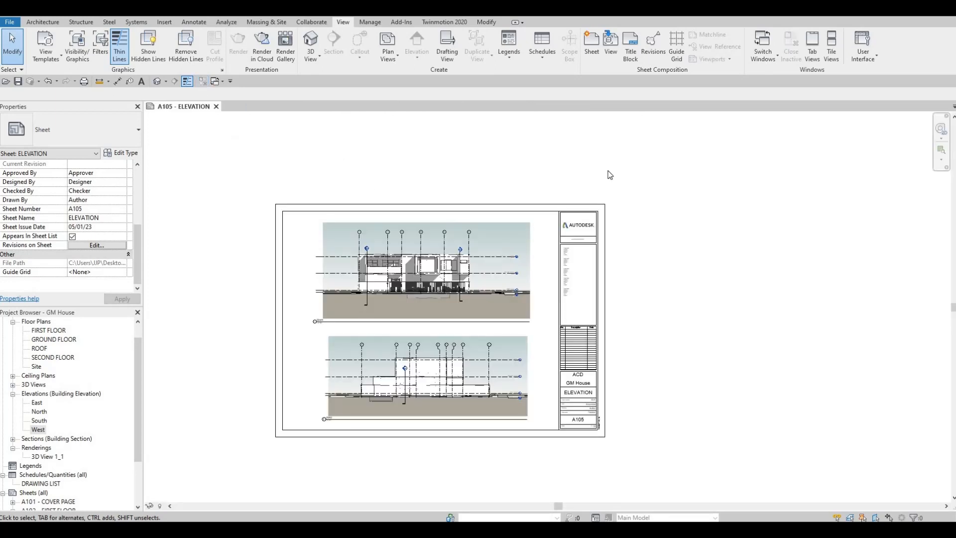
pyautogui.click(18, 81)
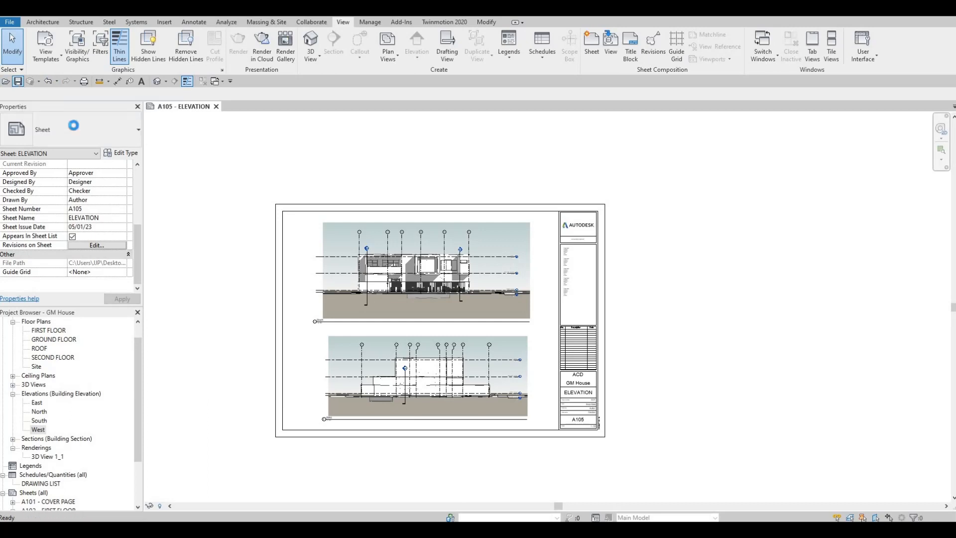
# - Start a print of selected views/sheets, combined into a single file
pyautogui.click(84, 81)
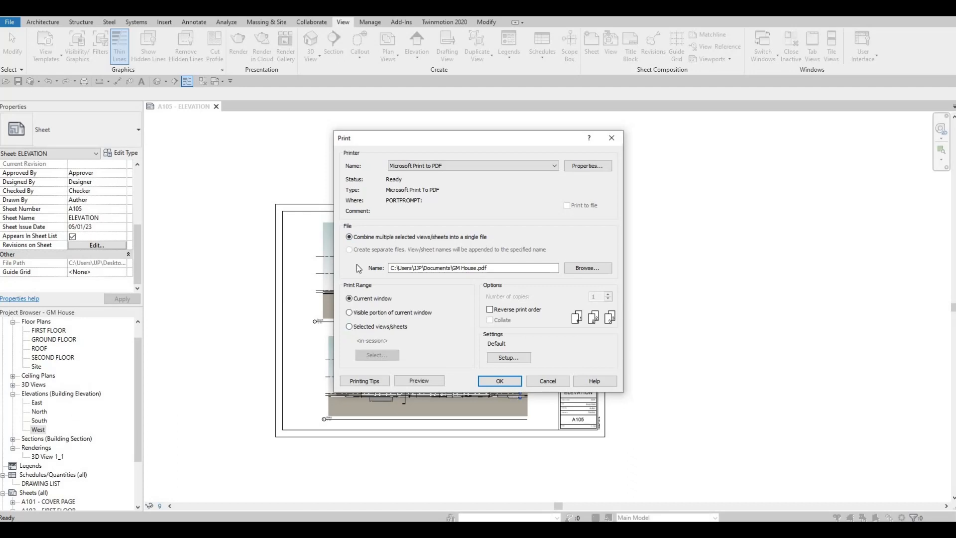
pyautogui.click(350, 326)
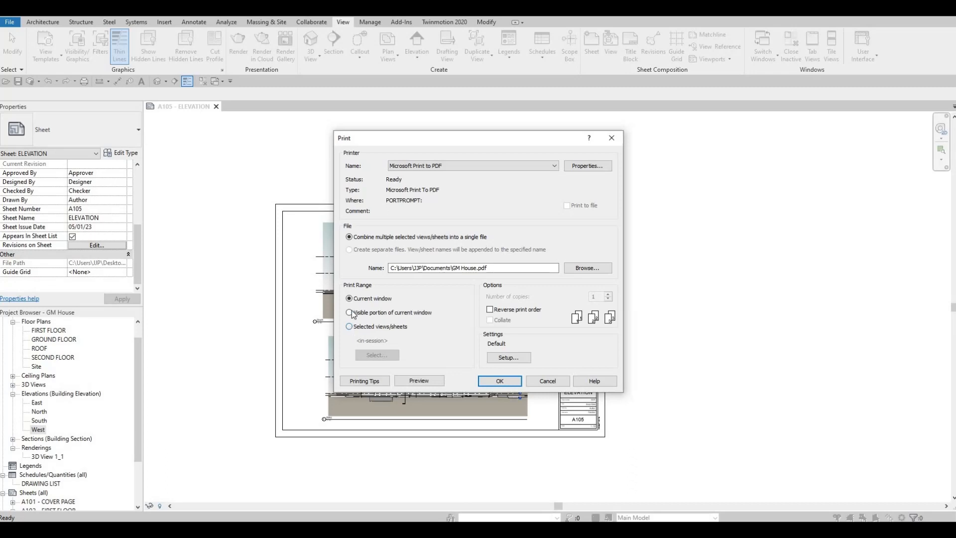
pyautogui.click(350, 237)
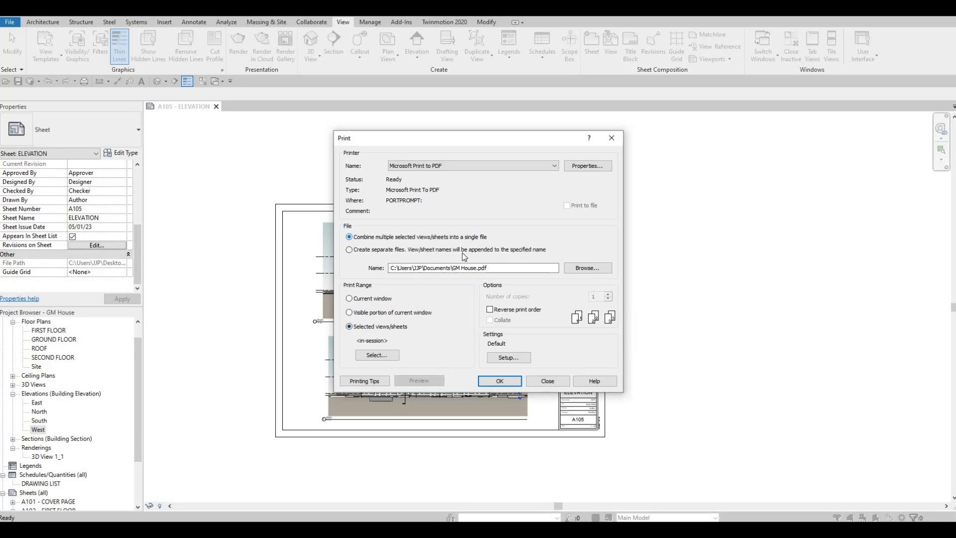
# - In the print selection, list only sheets and include all five, A101 through A105
pyautogui.click(379, 358)
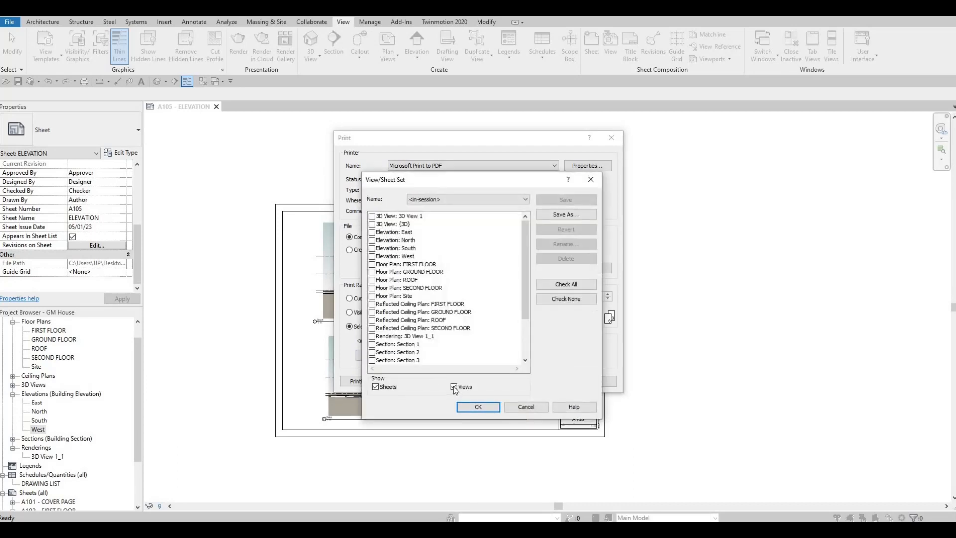
pyautogui.click(454, 387)
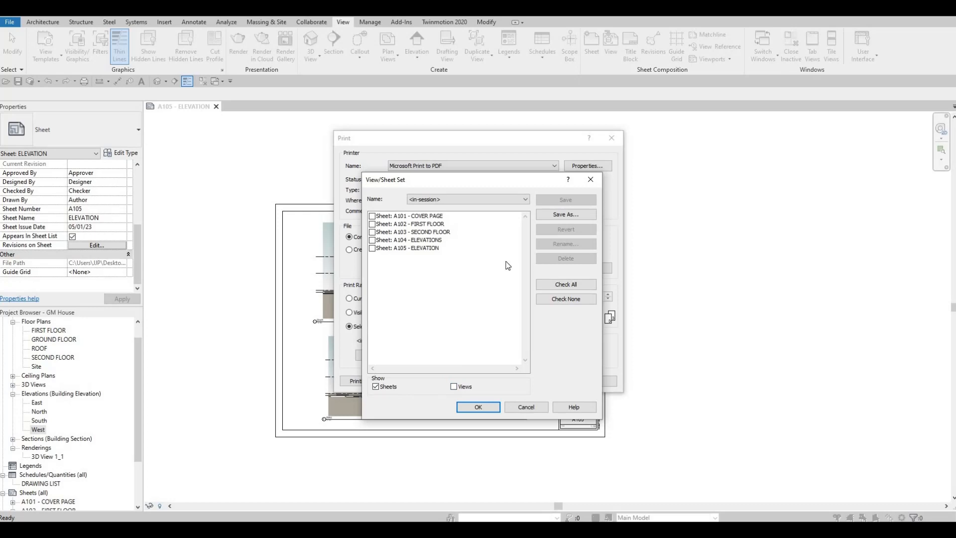
pyautogui.click(372, 215)
pyautogui.click(372, 223)
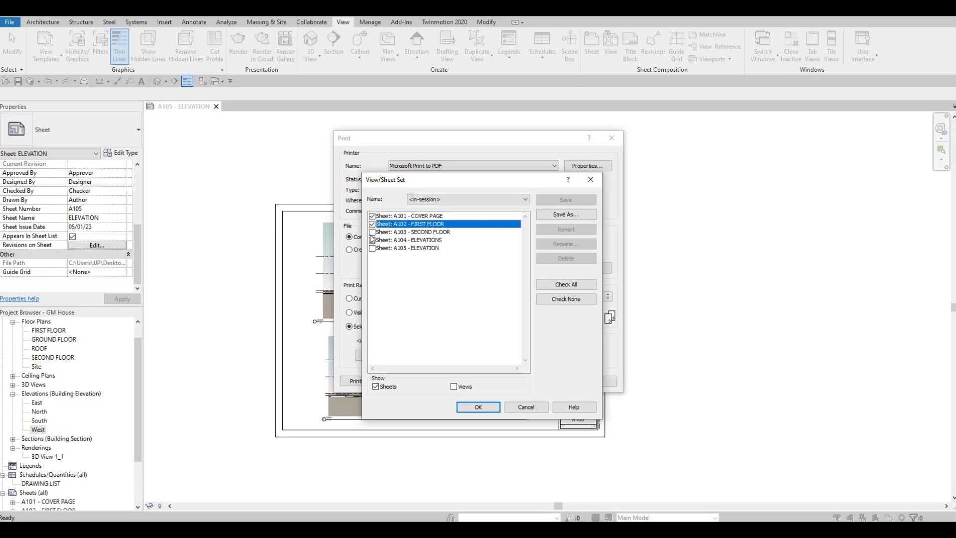
pyautogui.click(372, 232)
pyautogui.click(372, 240)
pyautogui.click(372, 247)
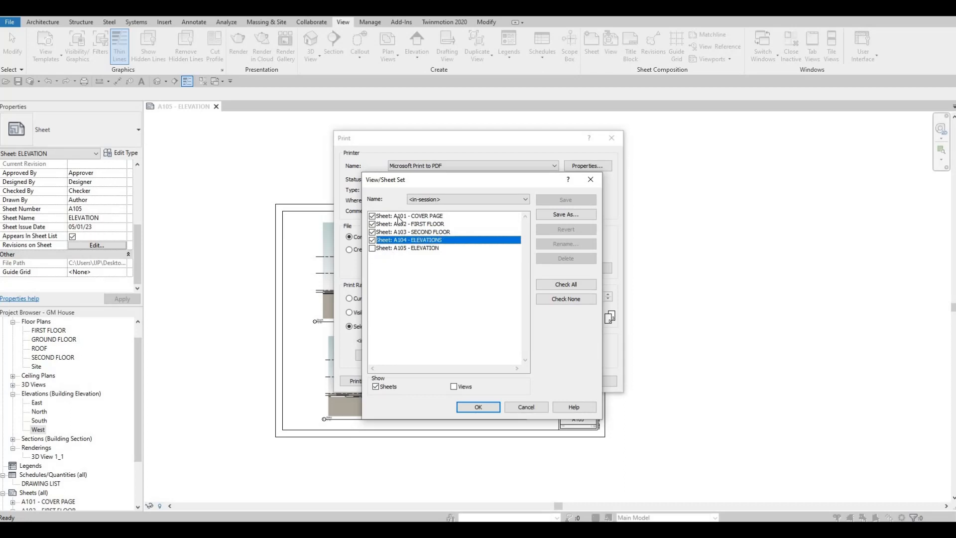
pyautogui.keyDown('shift'); pyautogui.click(399, 247); pyautogui.keyUp('shift')
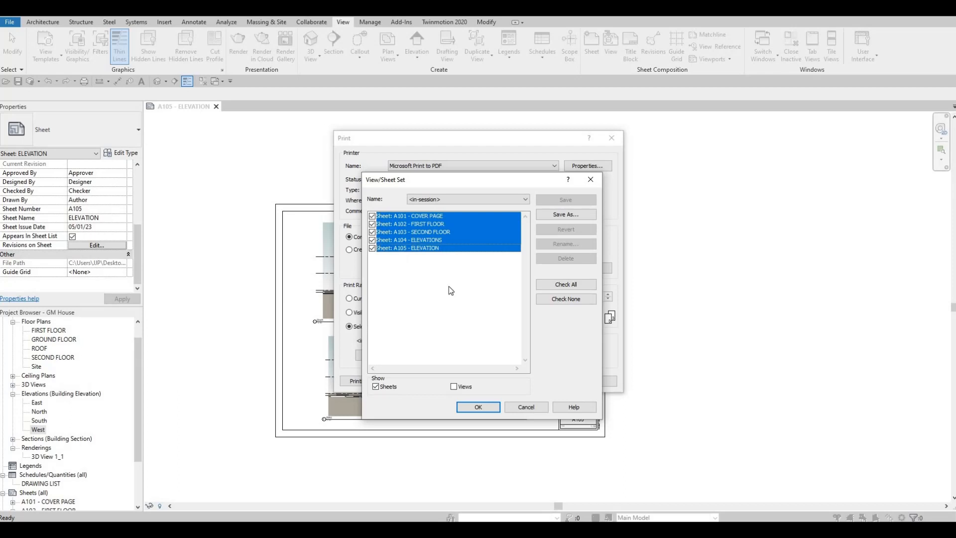
pyautogui.click(404, 275)
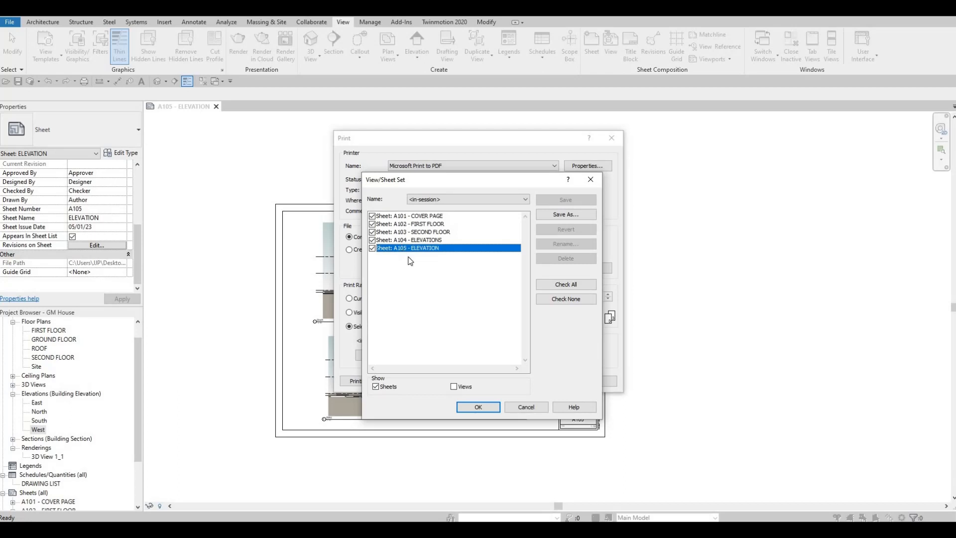
# - Save the current sheet selection as a new set named FULLSET
pyautogui.click(461, 199)
pyautogui.click(479, 205)
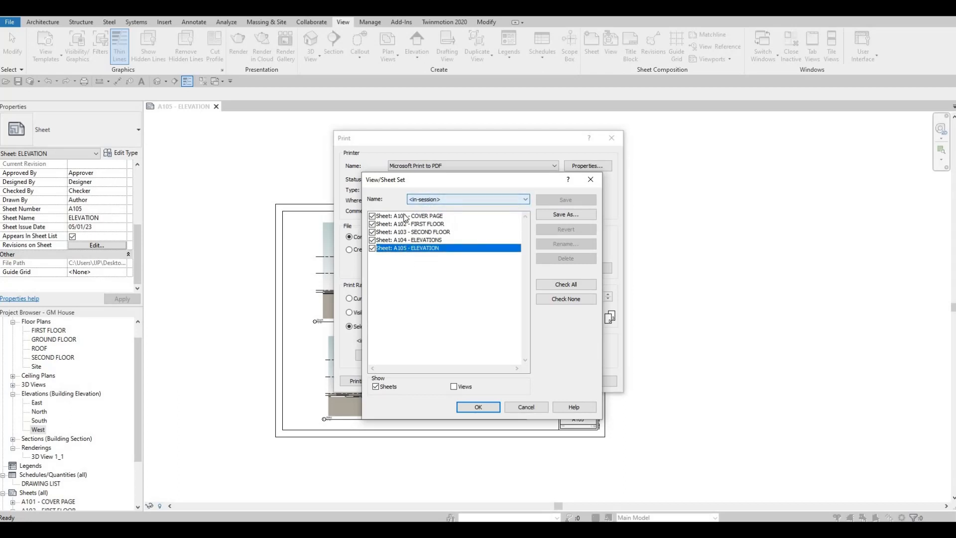
pyautogui.click(572, 215)
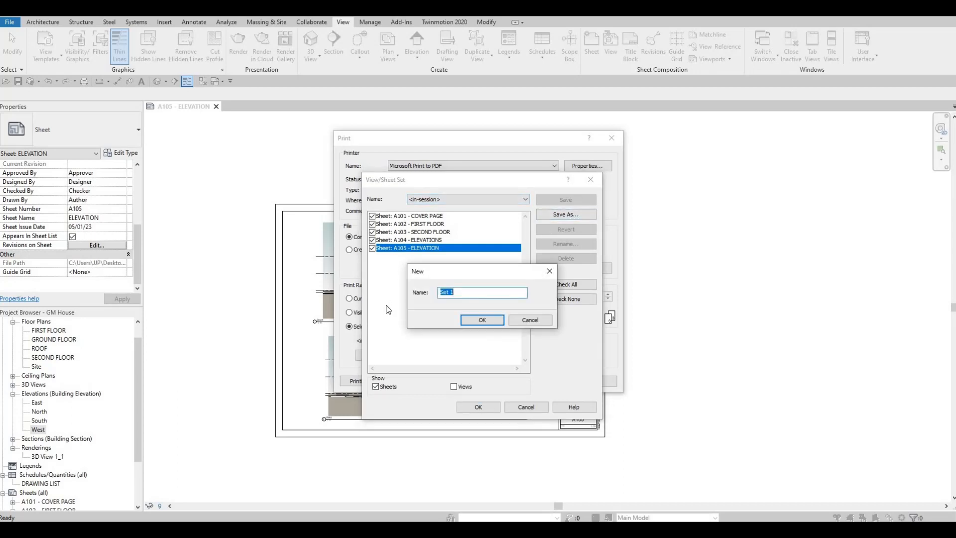
pyautogui.write('FULLSET')
pyautogui.click(483, 320)
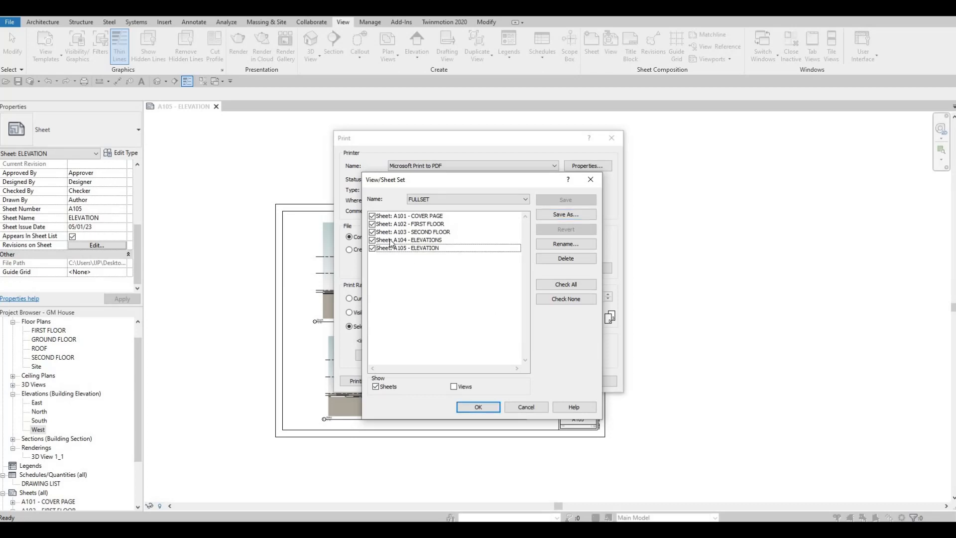
# - Reduce the selection to sheets A102 and A103 and save it as a new set named FLOOR PLAN
pyautogui.click(372, 216)
pyautogui.click(372, 233)
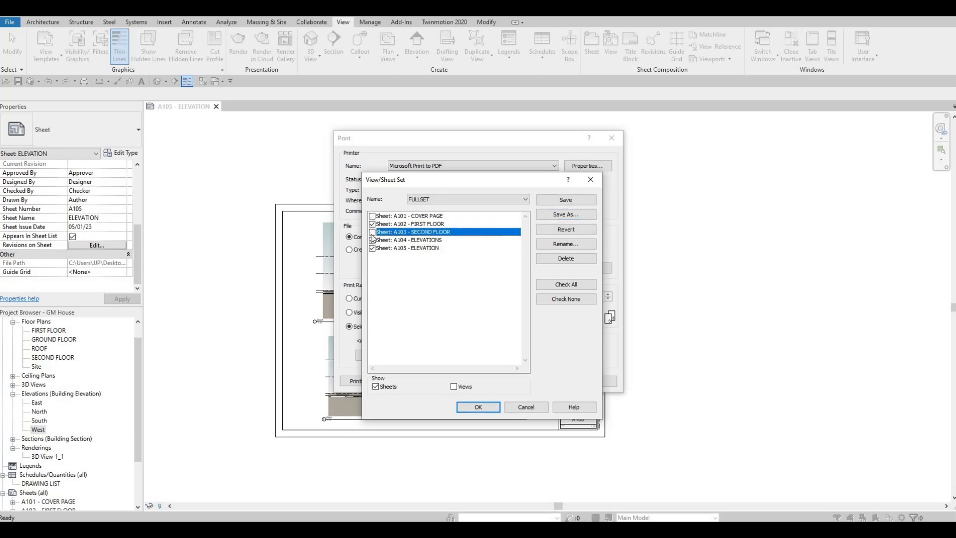
pyautogui.click(372, 240)
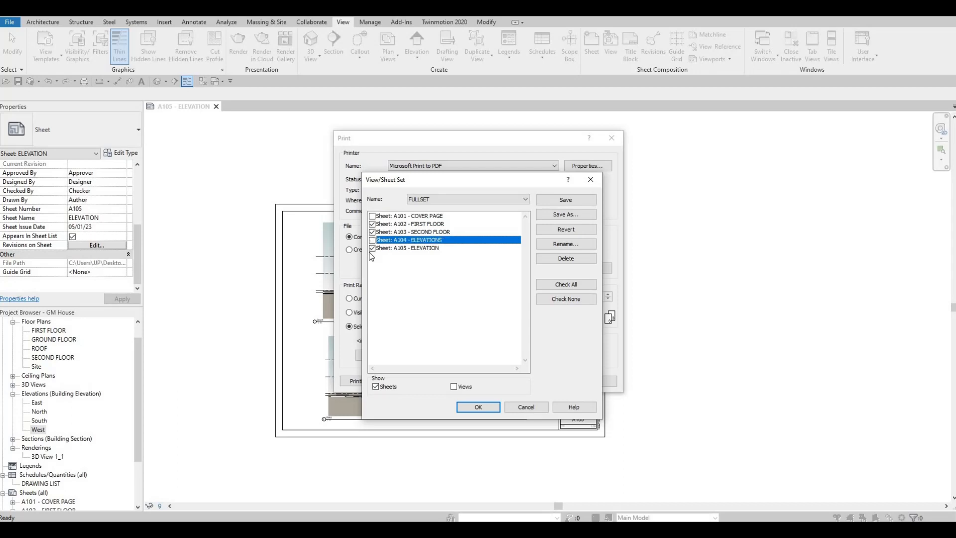
pyautogui.click(372, 248)
pyautogui.click(562, 216)
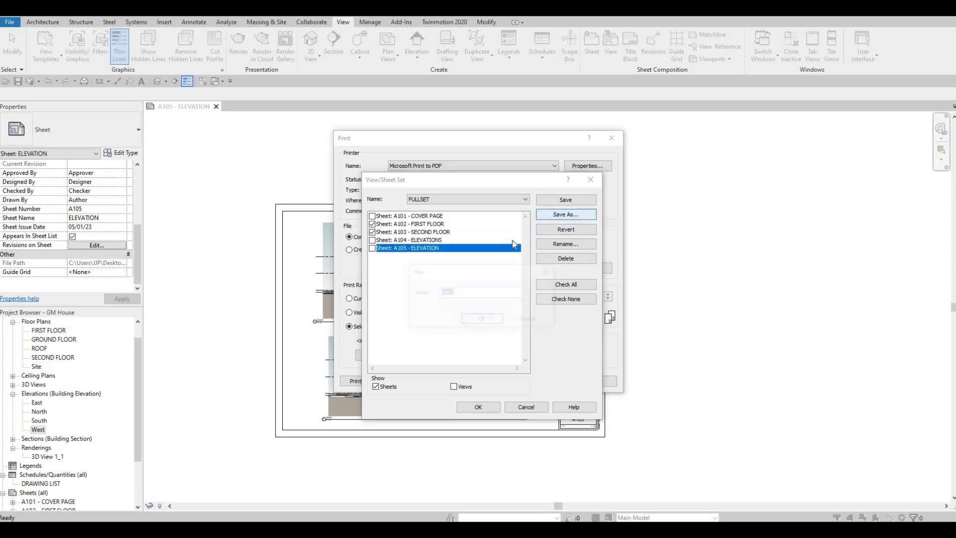
pyautogui.write('FLOOR P')
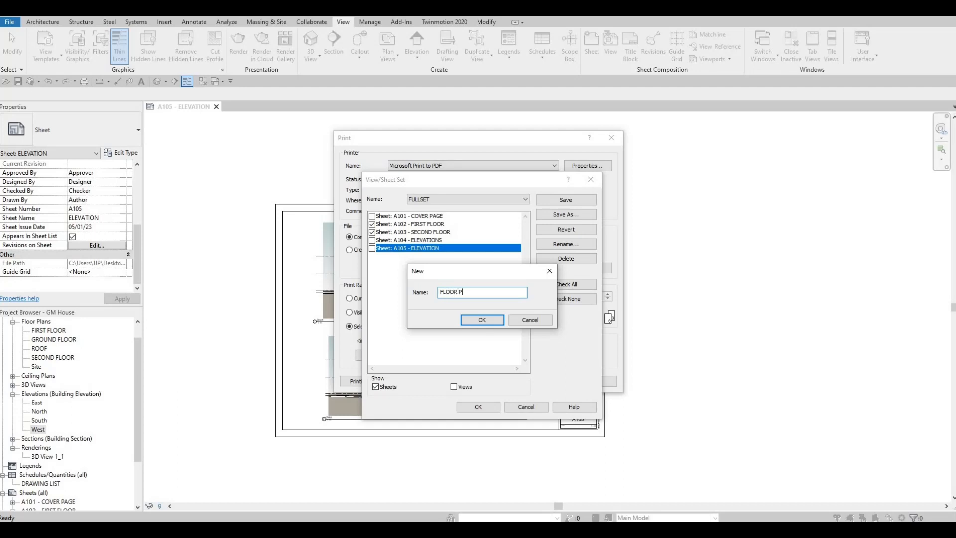
pyautogui.write('LAN')
pyautogui.press('Return')
# - Switch the selection to only sheets A104 and A105 and save it as a new set named ELEVATION
pyautogui.click(372, 232)
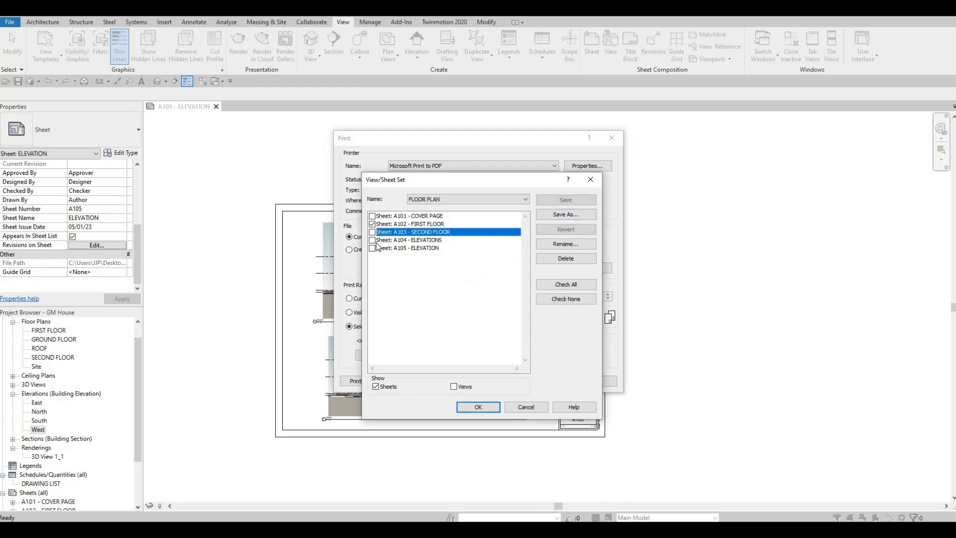
pyautogui.click(372, 224)
pyautogui.click(372, 240)
pyautogui.click(372, 248)
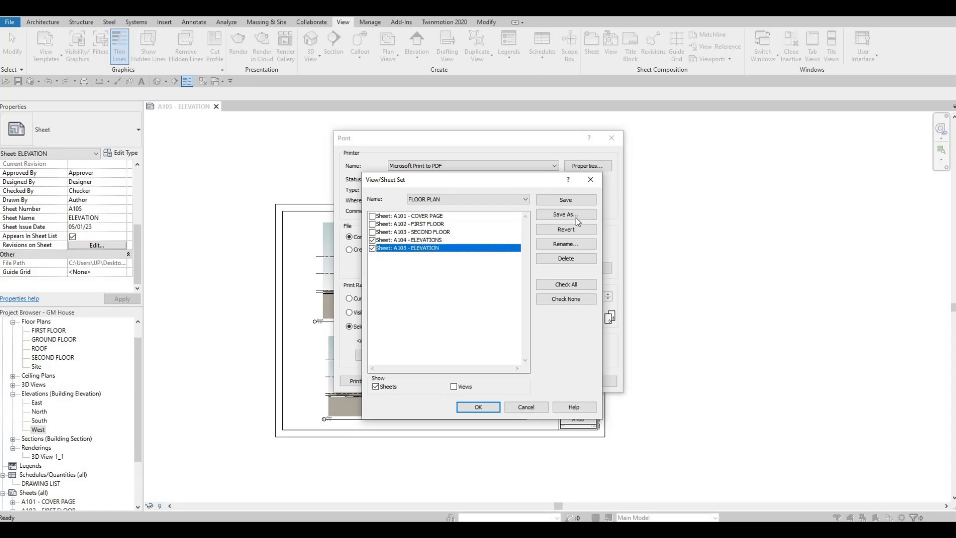
pyautogui.click(566, 215)
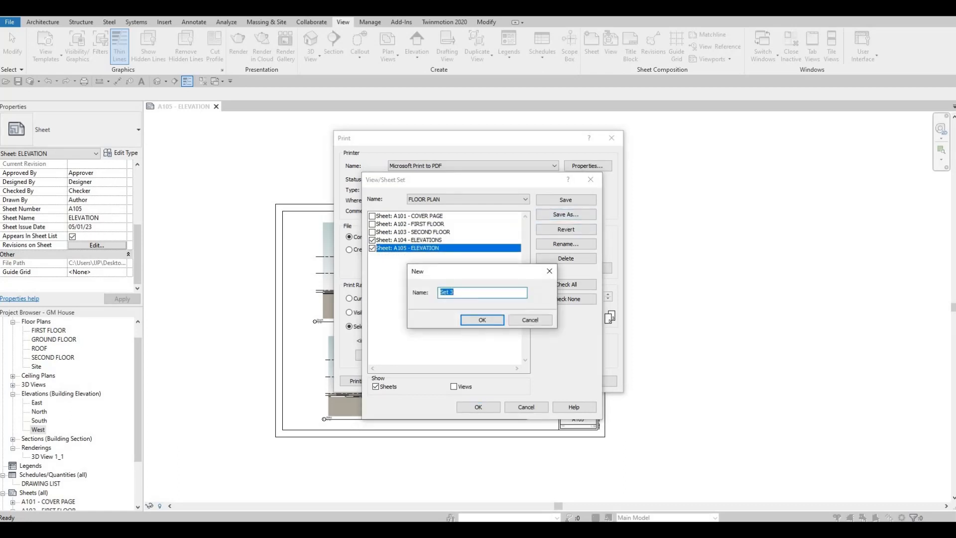
pyautogui.write('ELEVATION')
pyautogui.press('Return')
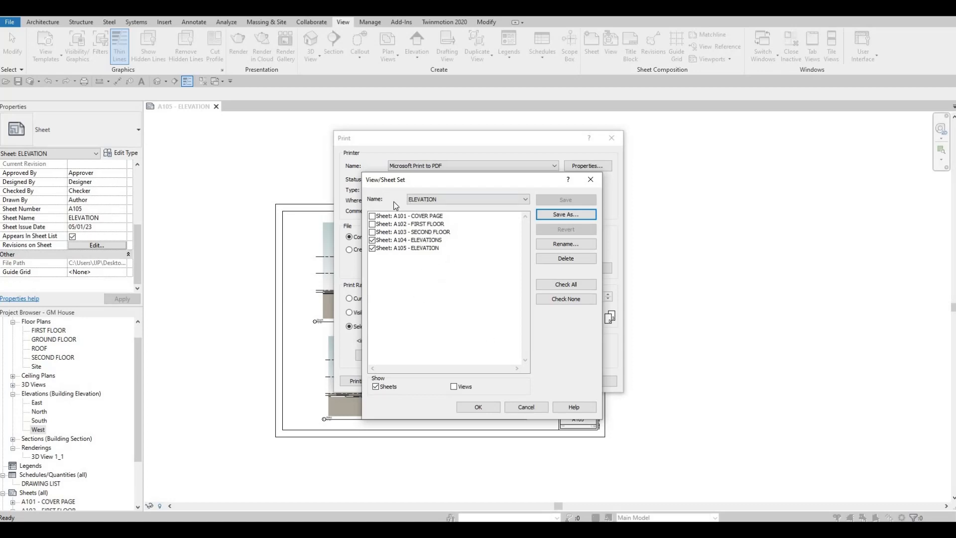
# - Load the FULLSET and FLOOR PLAN sets in turn, with views hidden, to check which sheets each includes
pyautogui.click(458, 199)
pyautogui.click(421, 228)
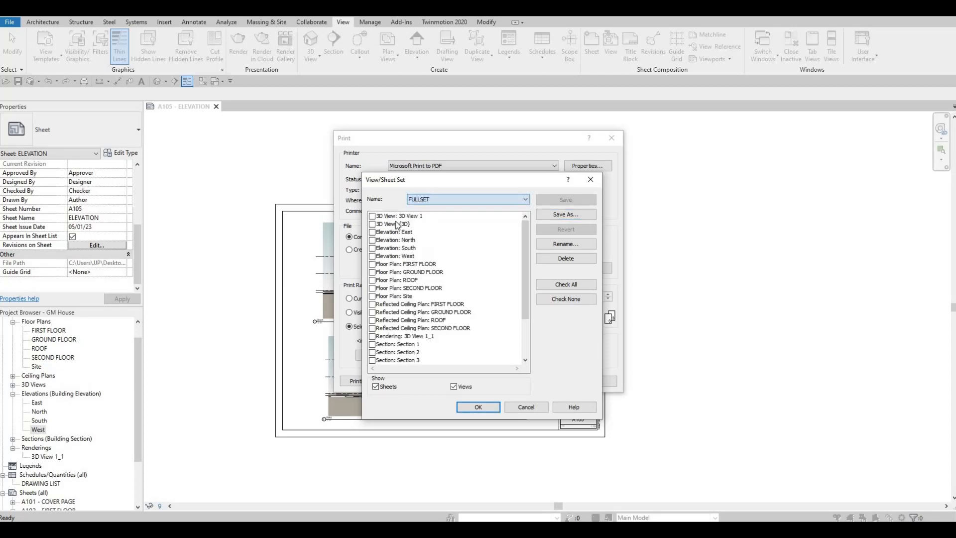
pyautogui.click(453, 386)
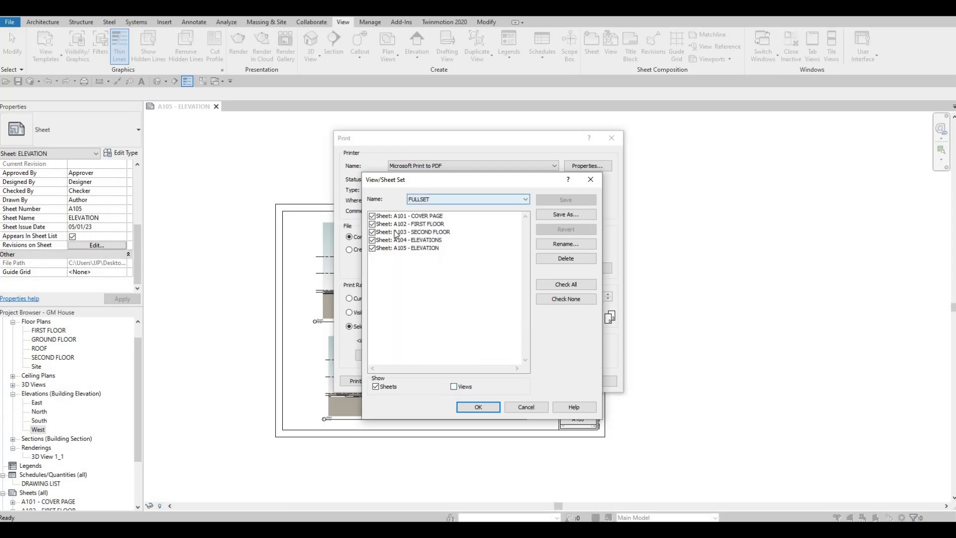
pyautogui.click(441, 200)
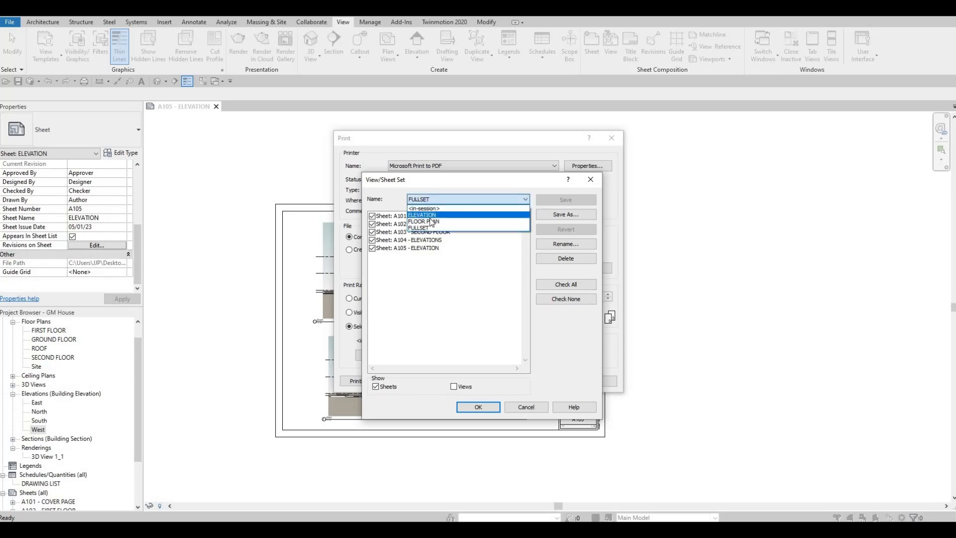
pyautogui.click(432, 222)
pyautogui.click(454, 387)
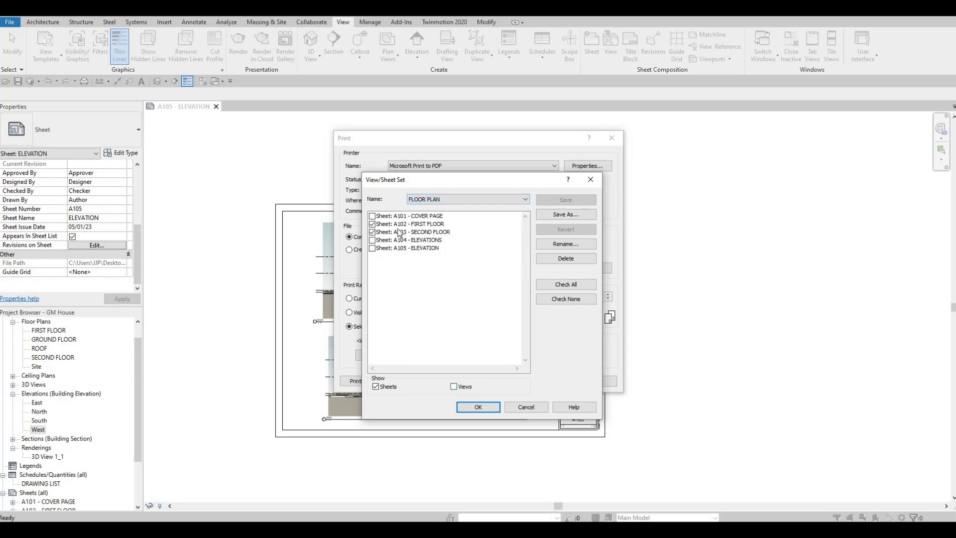
# - Choose FULLSET as the set to print and list only its sheets
pyautogui.click(454, 202)
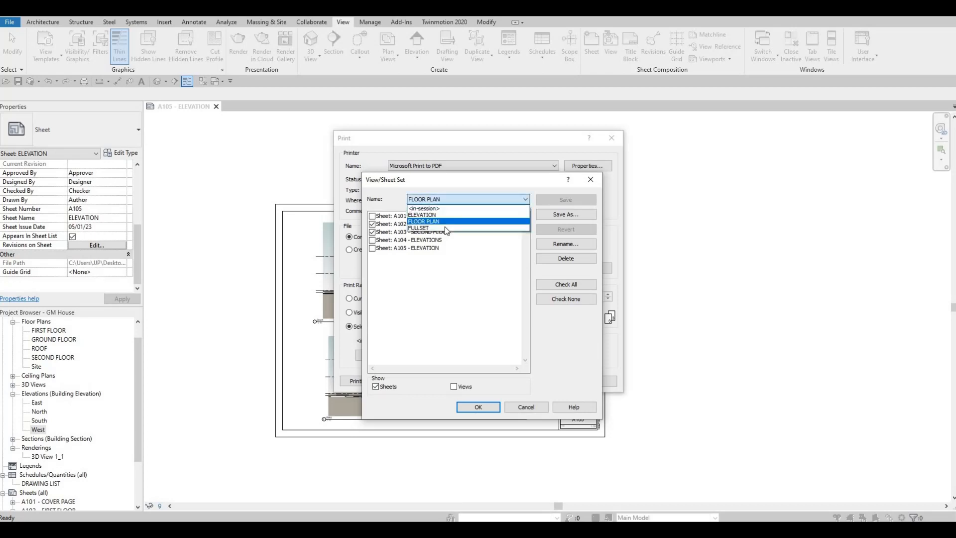
pyautogui.click(448, 231)
pyautogui.click(453, 386)
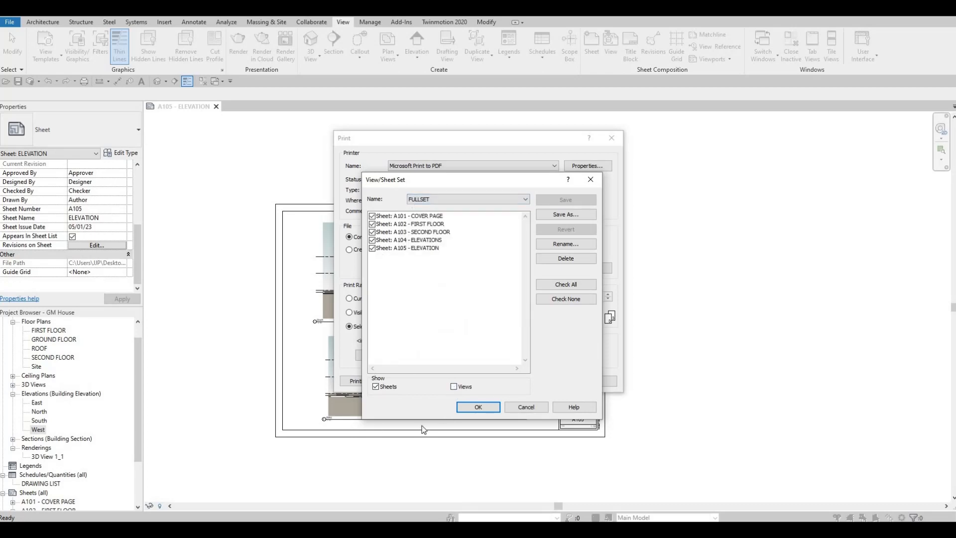
# - Confirm FULLSET as the print range, and check the print setup and the PDF printer's properties without changing them
pyautogui.click(477, 407)
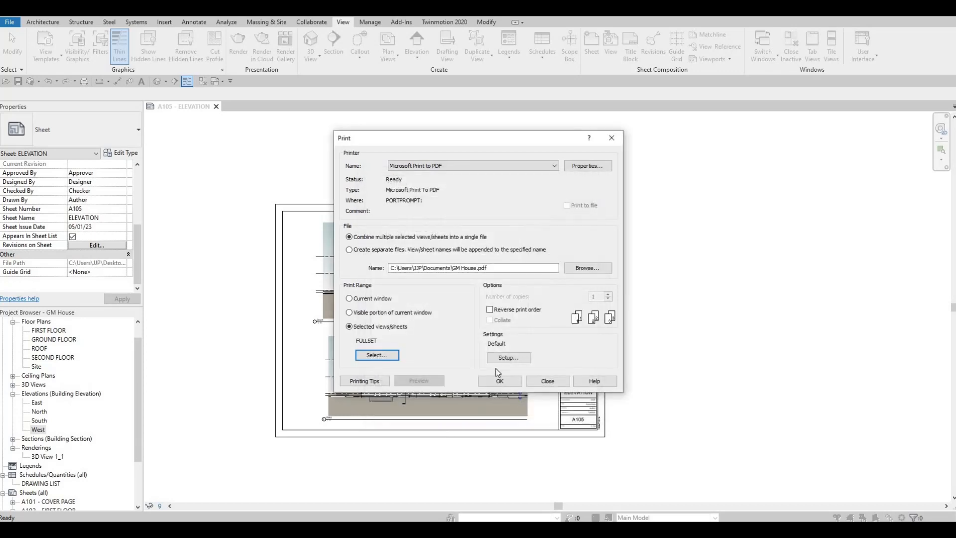
pyautogui.click(499, 356)
pyautogui.press('Escape')
pyautogui.click(586, 167)
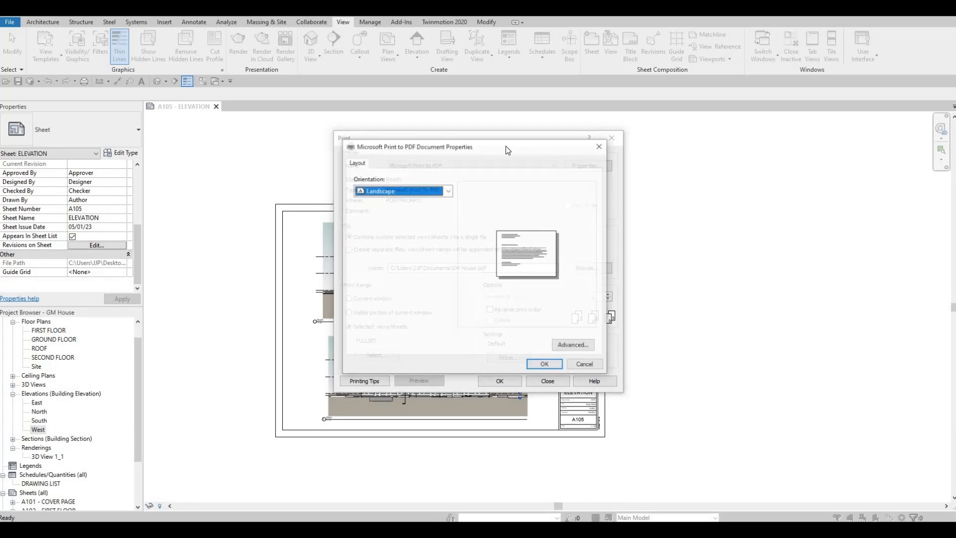
pyautogui.click(600, 145)
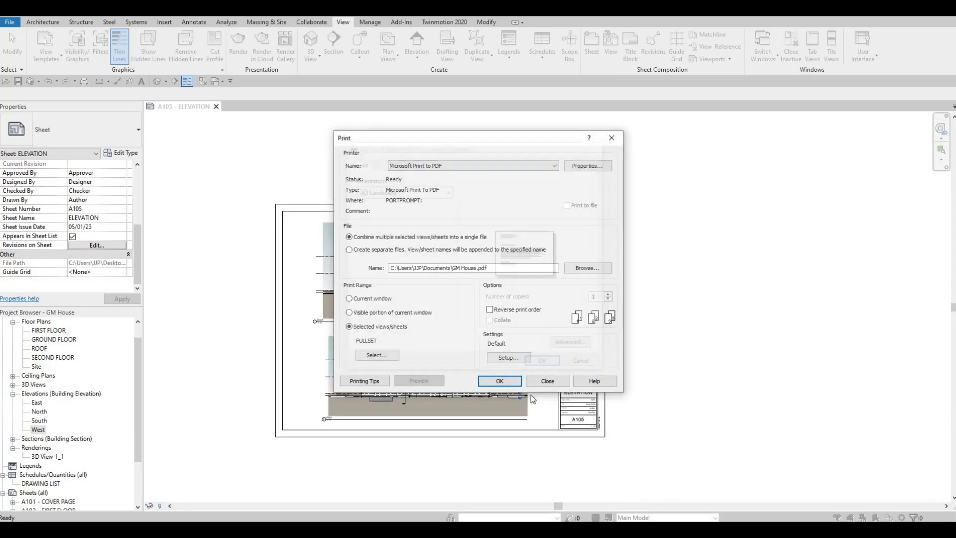
# - Print the sheet set with raster printing accepted, and save the PDF as GM House in the 2041 GM House folder
pyautogui.click(497, 381)
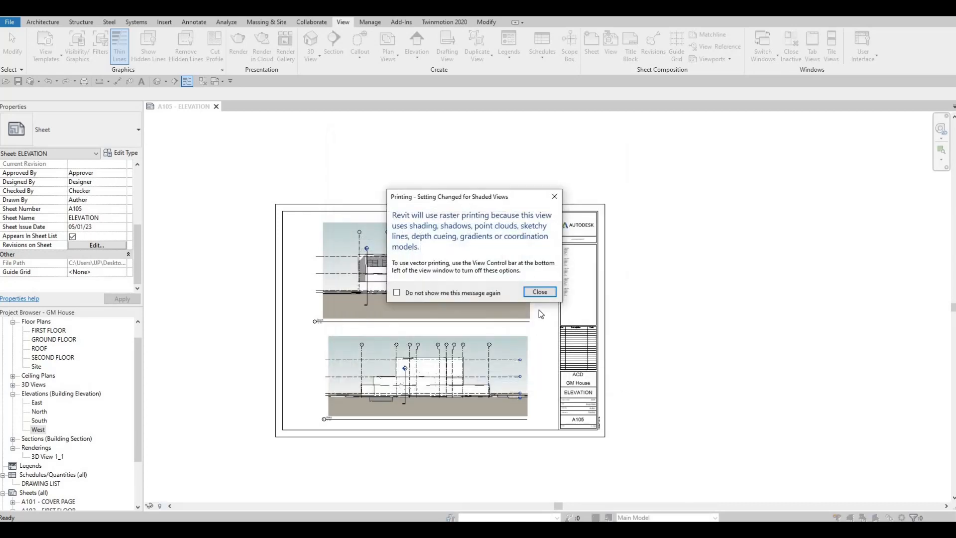
pyautogui.click(538, 292)
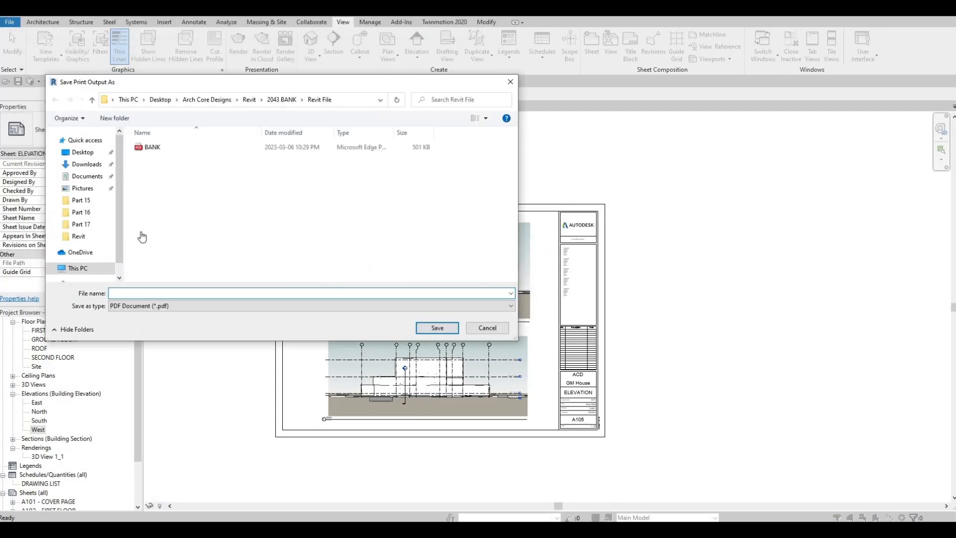
pyautogui.click(125, 207)
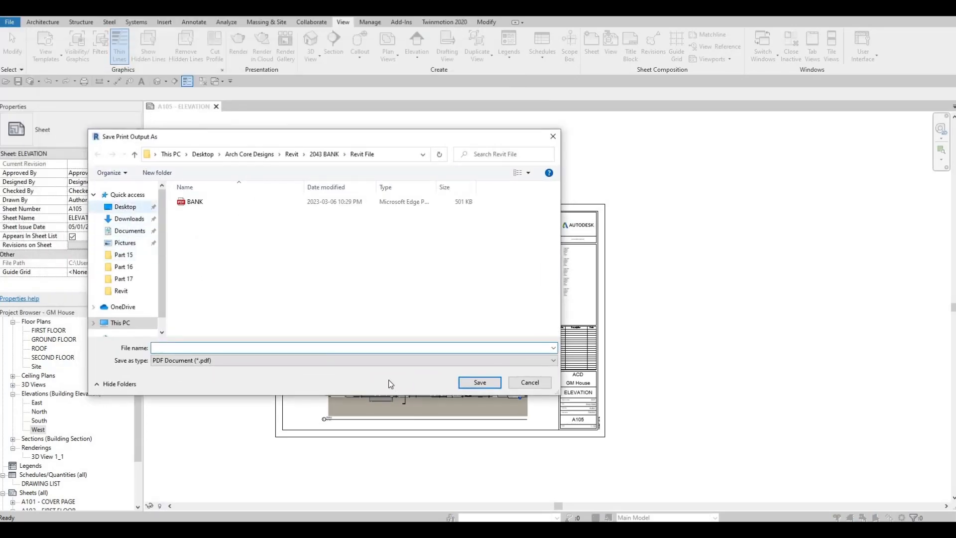
pyautogui.click(119, 292)
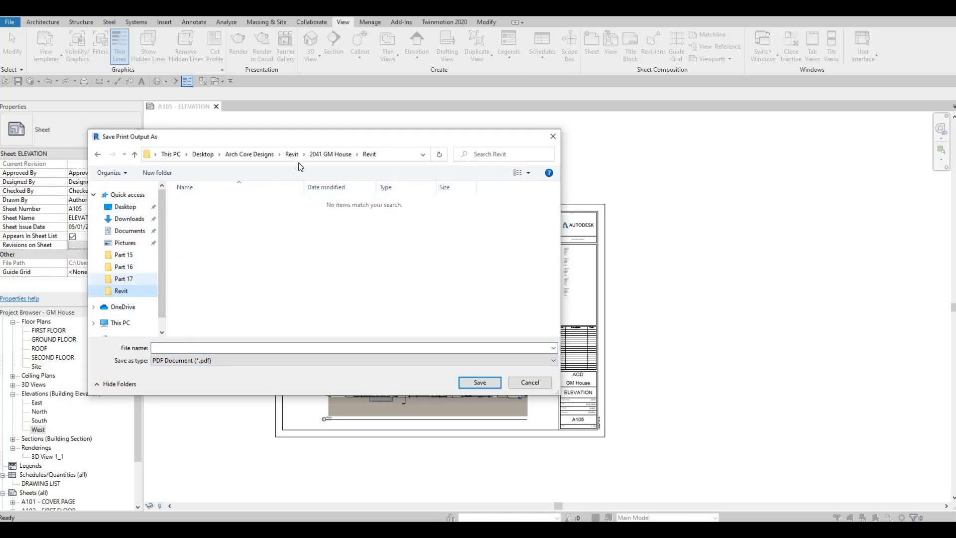
pyautogui.click(330, 154)
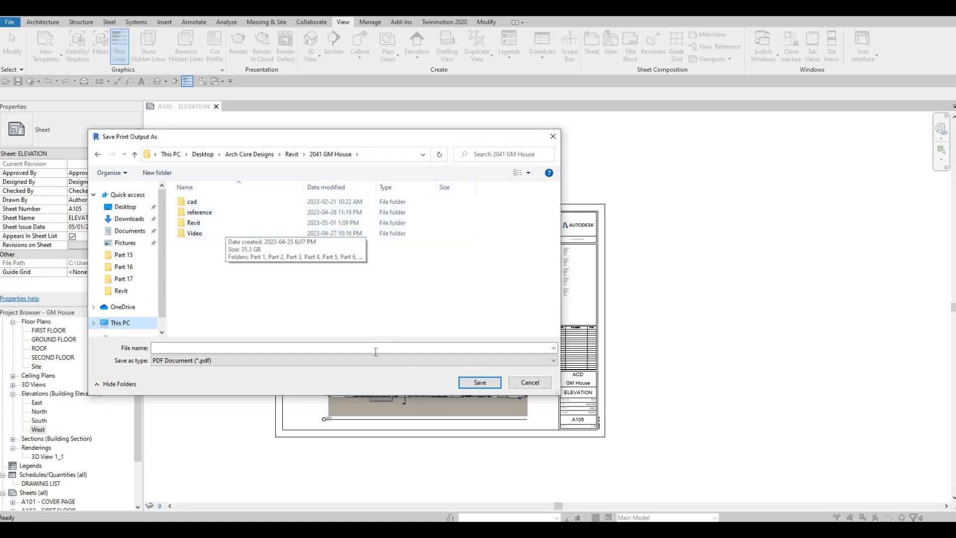
pyautogui.click(290, 346)
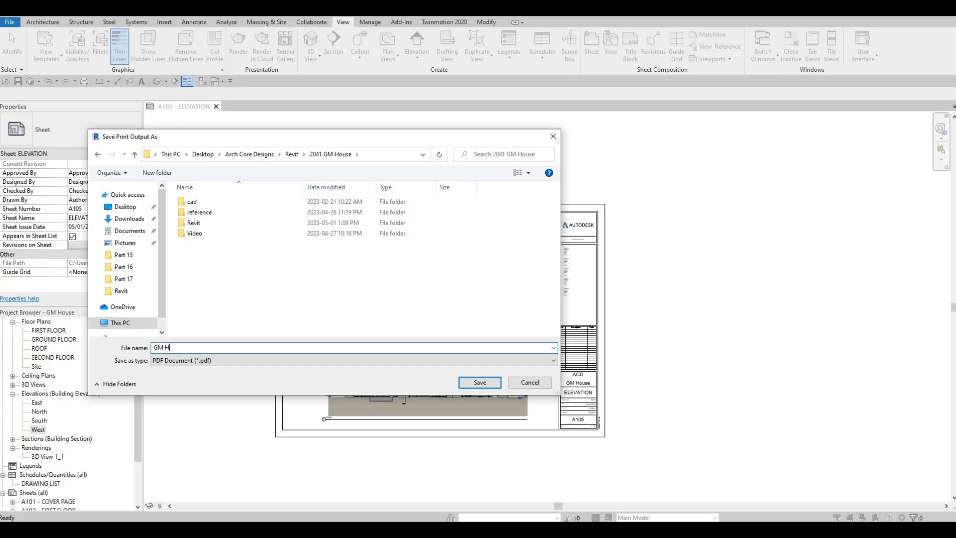
pyautogui.write('GM House')
pyautogui.click(480, 382)
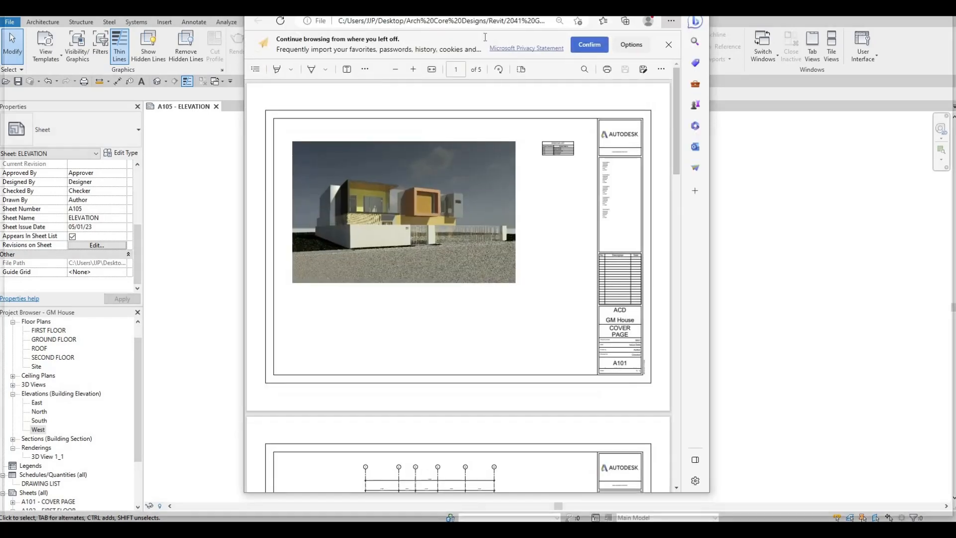
# - Maximize the Microsoft Edge window showing GM House.pdf and examine the printed sheets from cover page A101 to elevation sheet A105
pyautogui.doubleClick(494, 22)
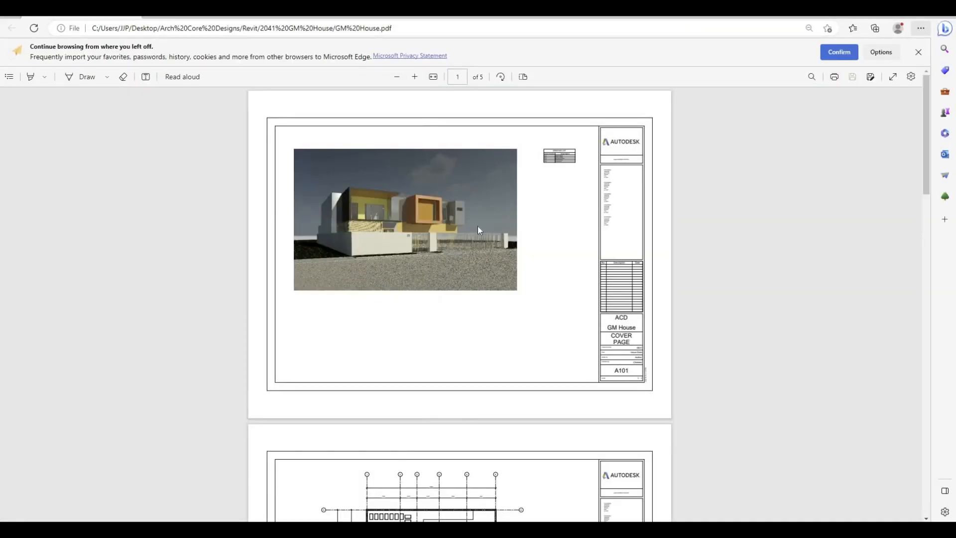
pyautogui.scroll(-2, 474, 211)
pyautogui.scroll(2, 474, 210)
pyautogui.scroll(-5, 475, 210)
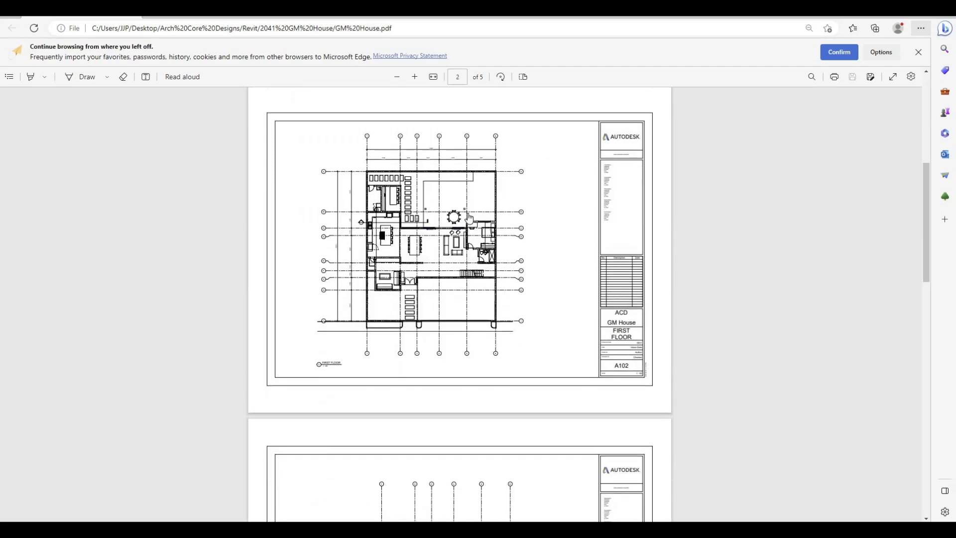
pyautogui.scroll(-4, 415, 221)
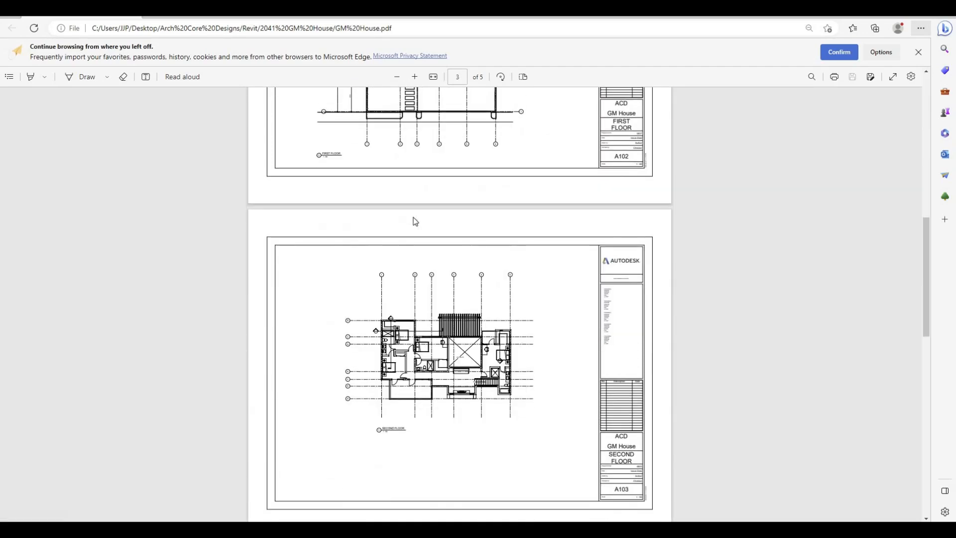
pyautogui.scroll(-10, 416, 221)
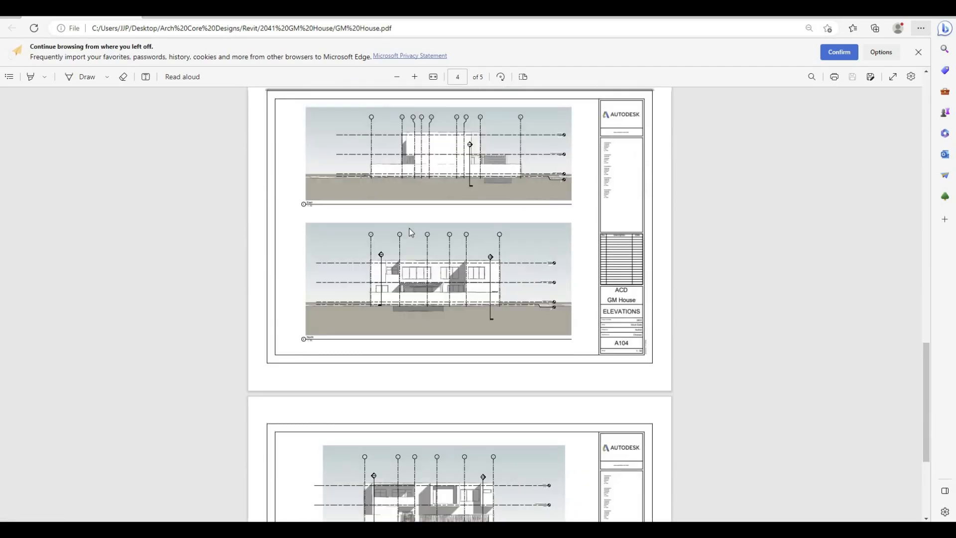
pyautogui.scroll(-4, 411, 233)
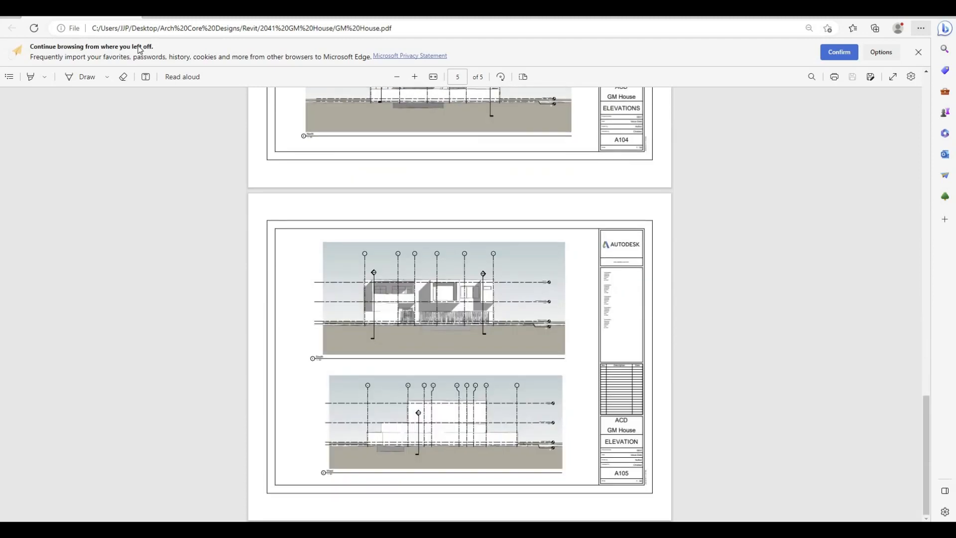